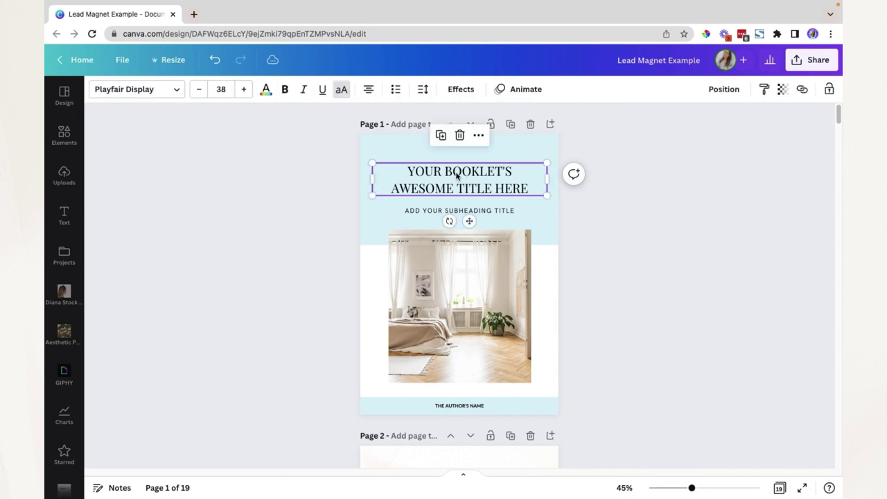
click(124, 90)
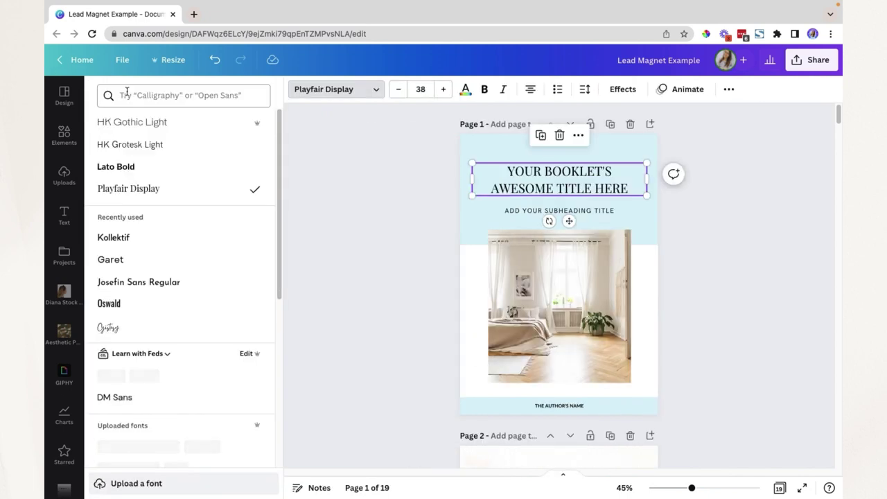
click(347, 237)
click(715, 315)
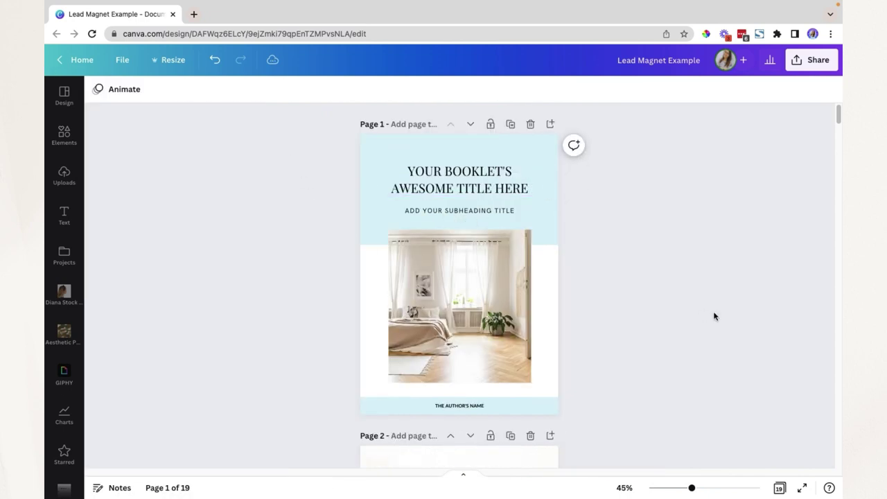
scroll(553, 307, down, 5)
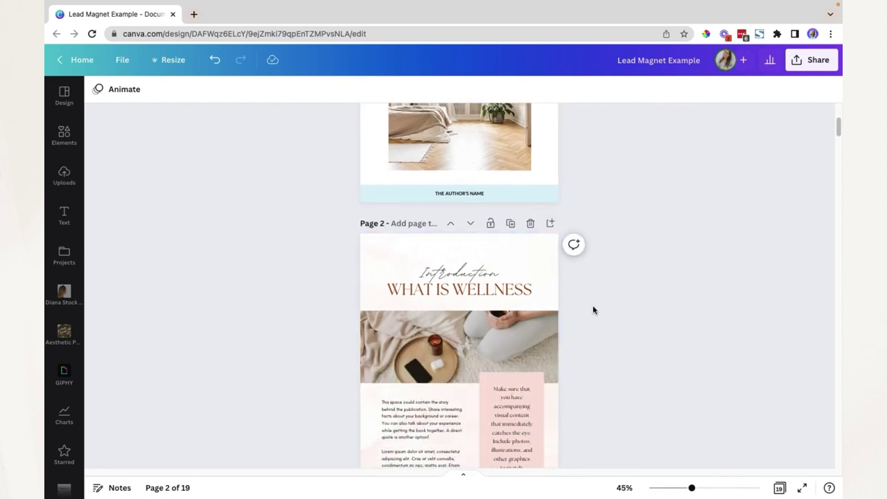
scroll(592, 310, up, 3)
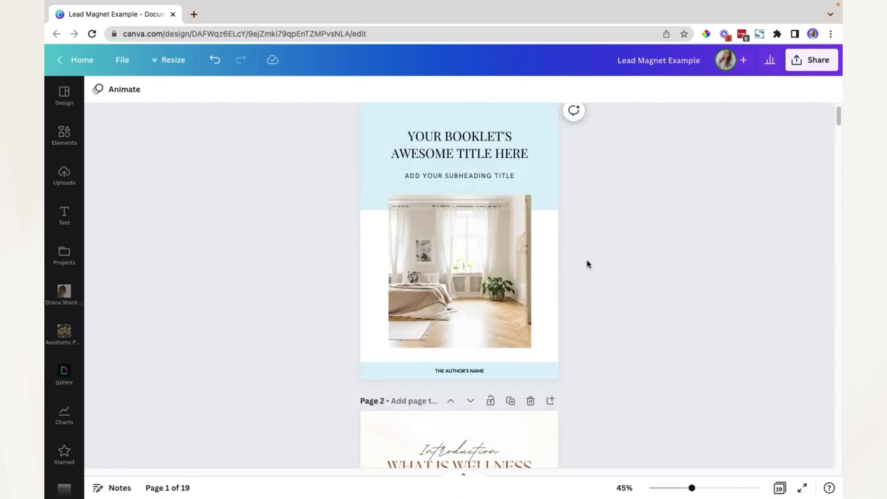
Step: Copy the text style of the cover page's title onto the "WHAT IS WELLNESS" heading on page 2
click(499, 154)
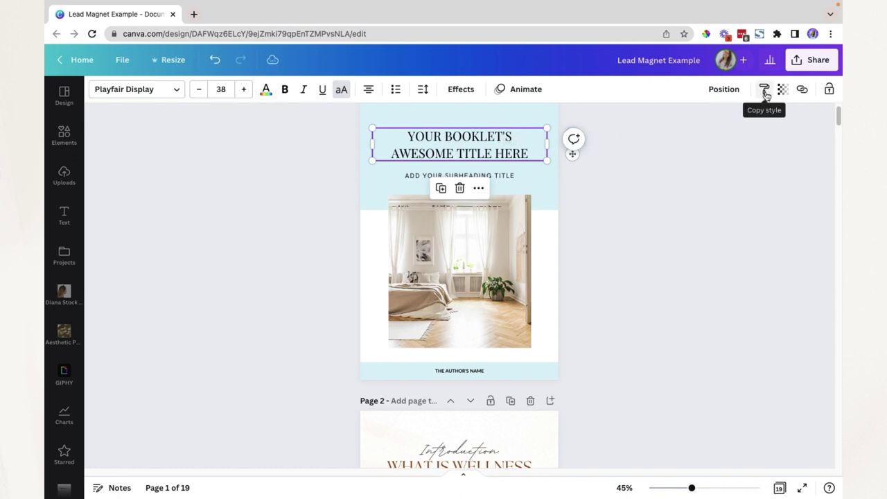
click(765, 92)
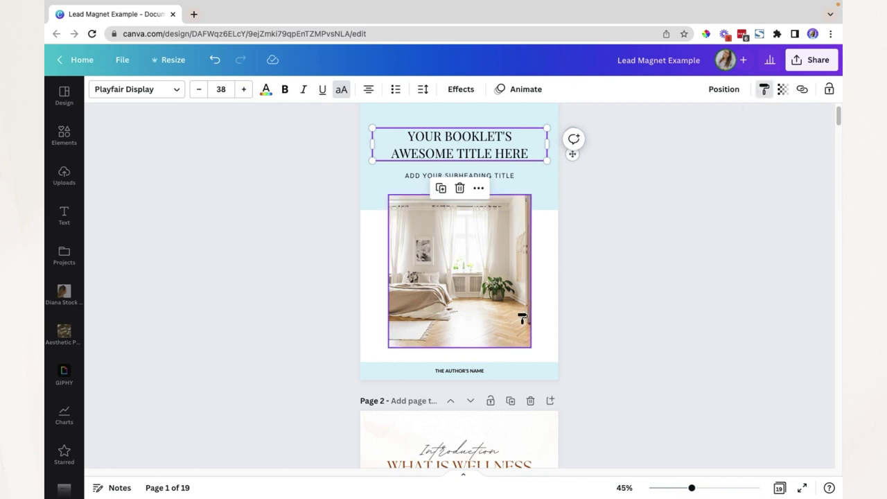
scroll(521, 332, down, 2)
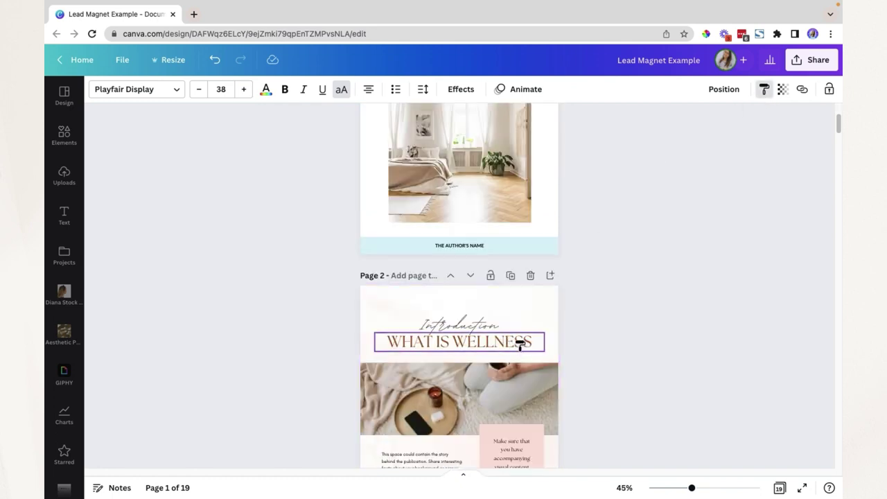
click(520, 344)
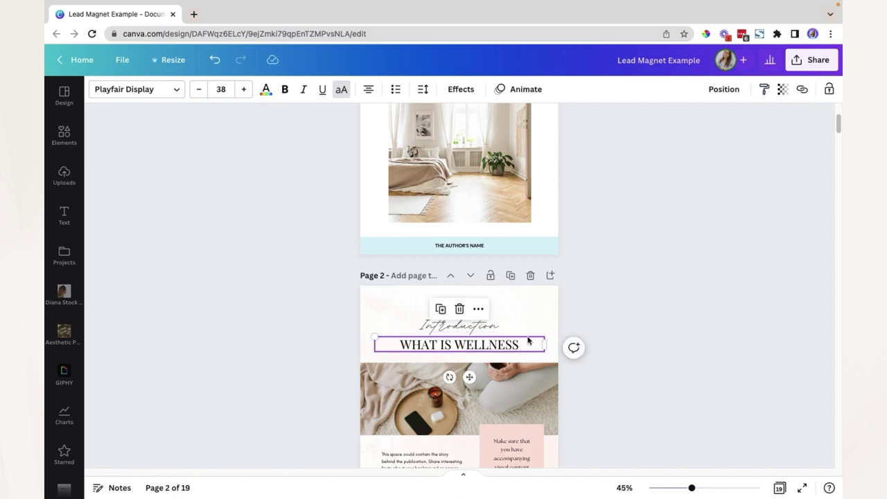
click(613, 298)
click(477, 344)
Step: Copy the style of the cover page's light blue block onto the pink text box on page 2
scroll(523, 253, up, 3)
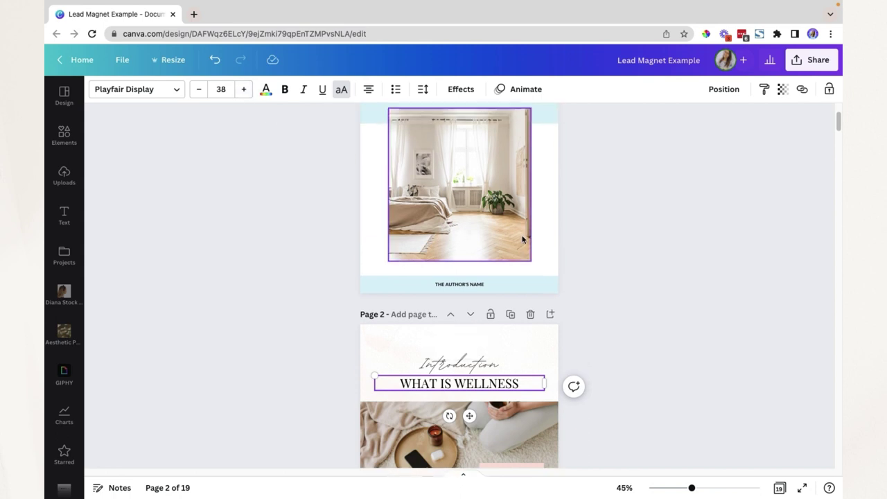
scroll(523, 252, up, 1)
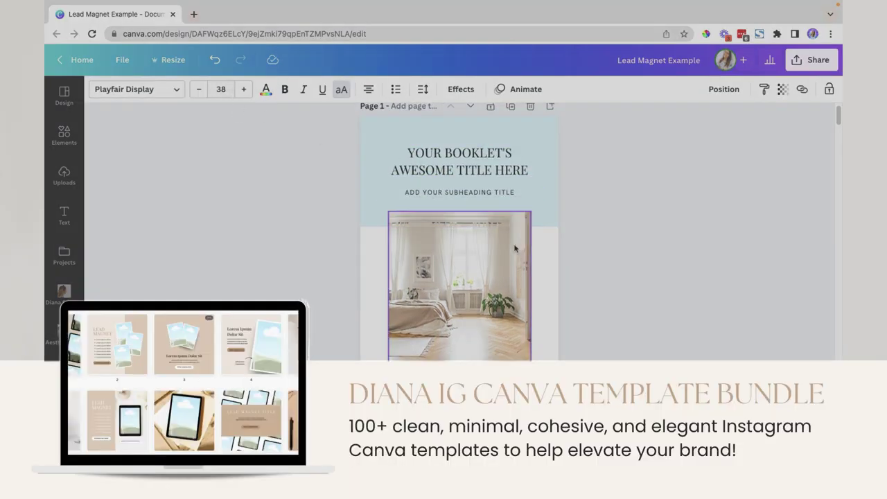
scroll(590, 291, down, 1)
scroll(590, 291, down, 1)
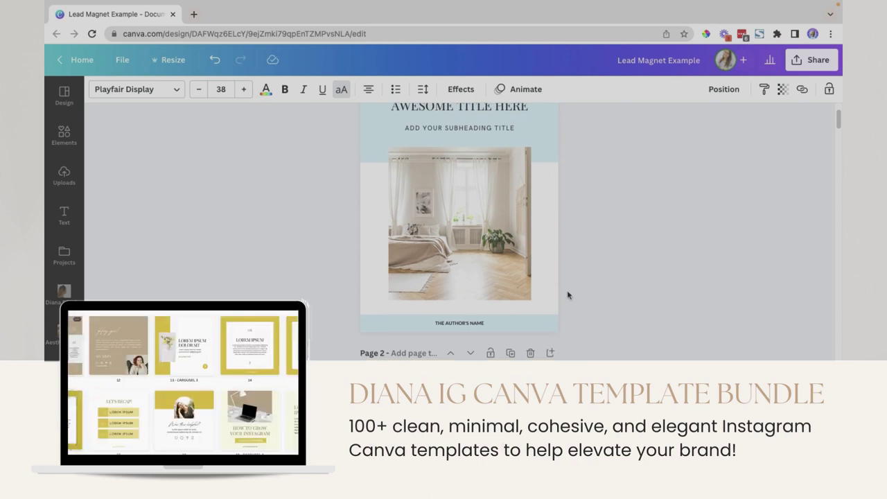
click(567, 295)
scroll(567, 295, up, 1)
click(549, 168)
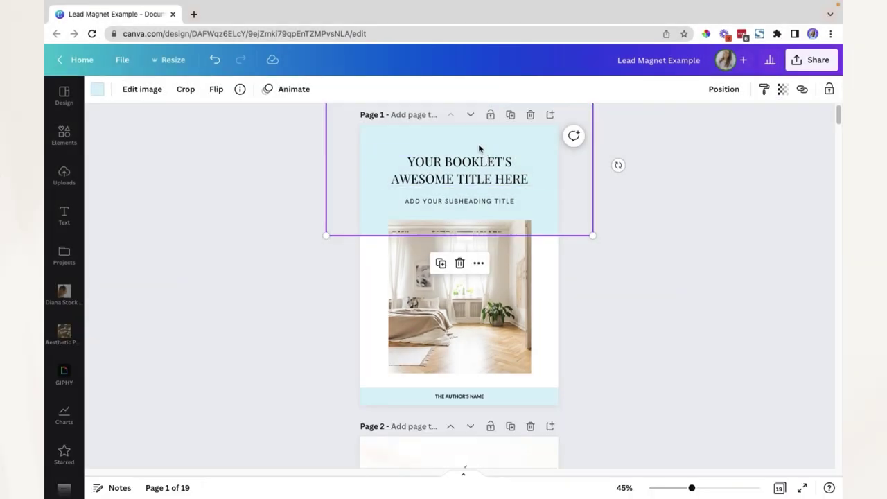
click(767, 91)
scroll(658, 316, down, 4)
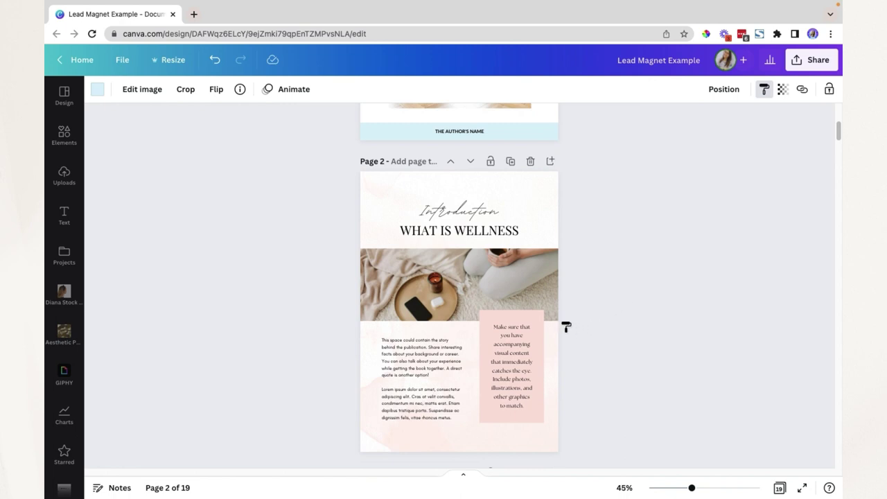
click(532, 318)
click(636, 397)
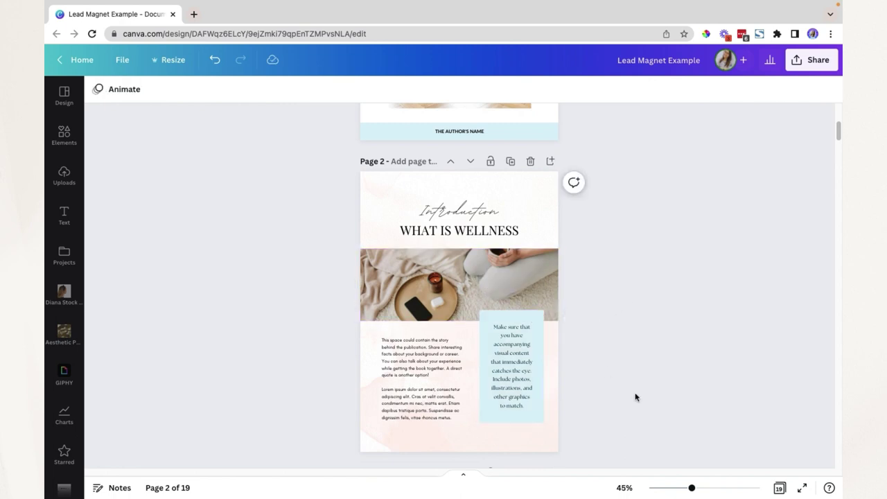
Step: Delete the "WHAT IS WELLNESS" introduction page and look through the remaining pages of the booklet
key(Delete)
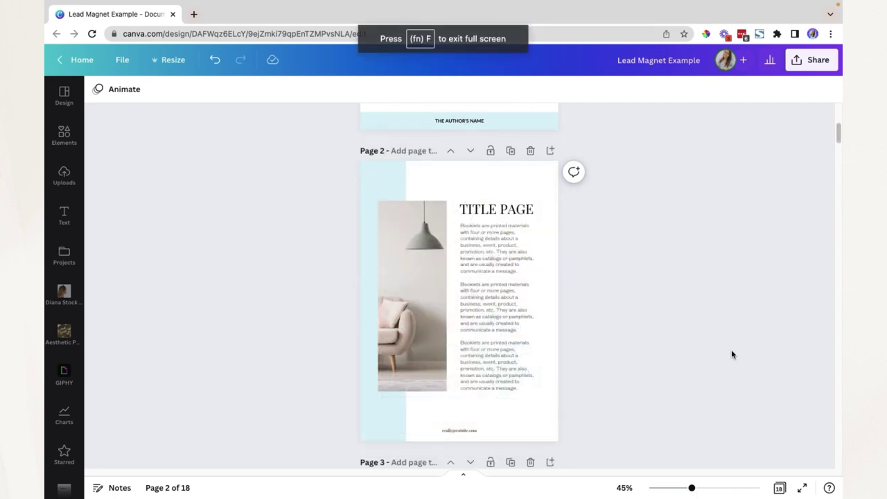
scroll(731, 349, up, 5)
scroll(715, 325, down, 20)
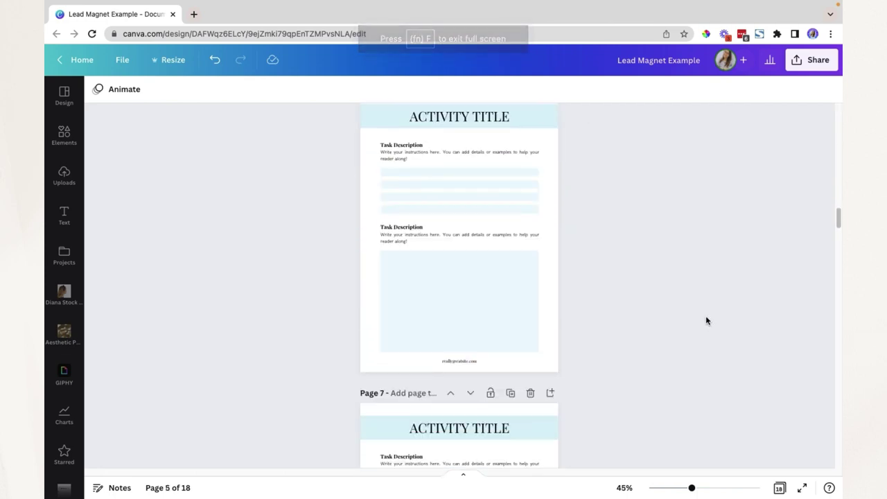
scroll(703, 307, down, 5)
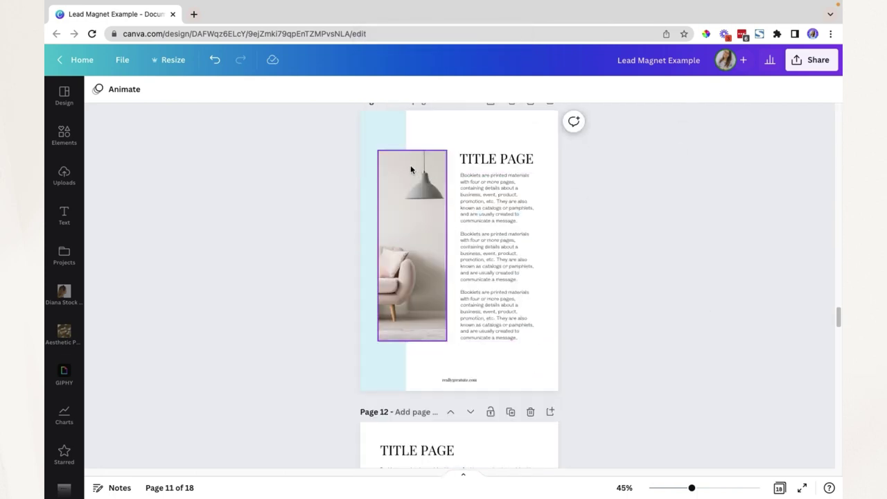
click(372, 142)
scroll(647, 300, down, 1)
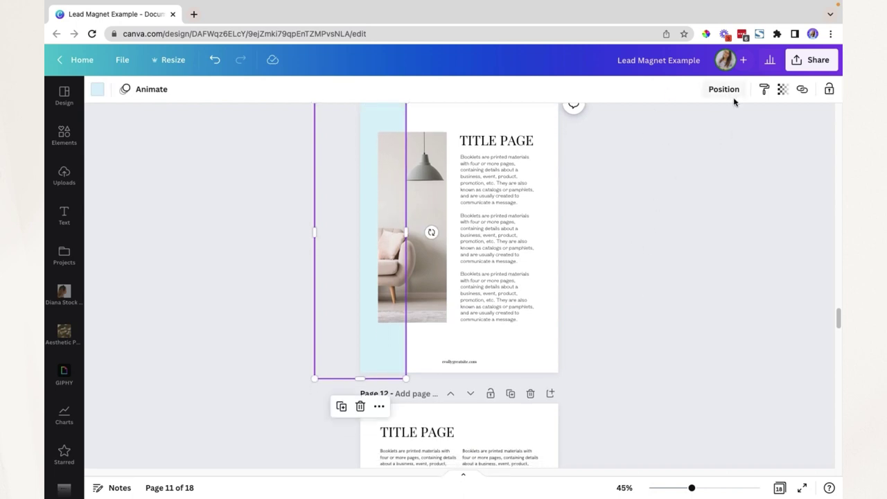
click(658, 255)
scroll(659, 253, up, 15)
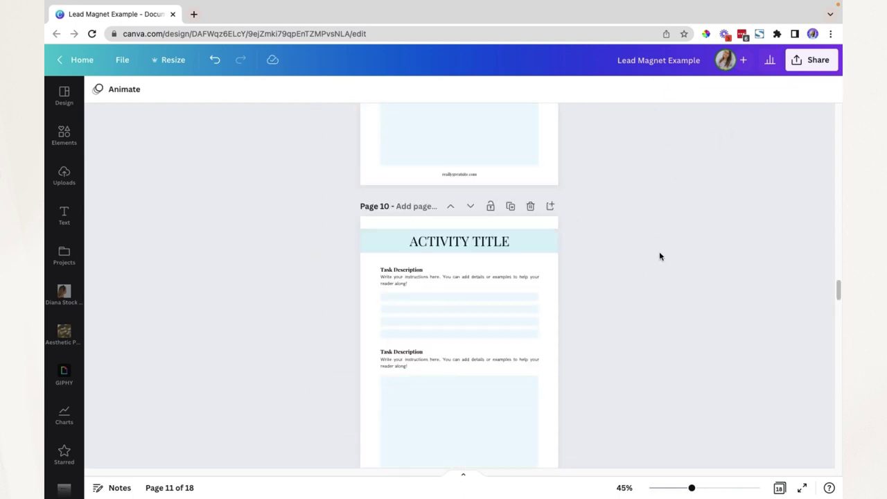
scroll(661, 255, up, 15)
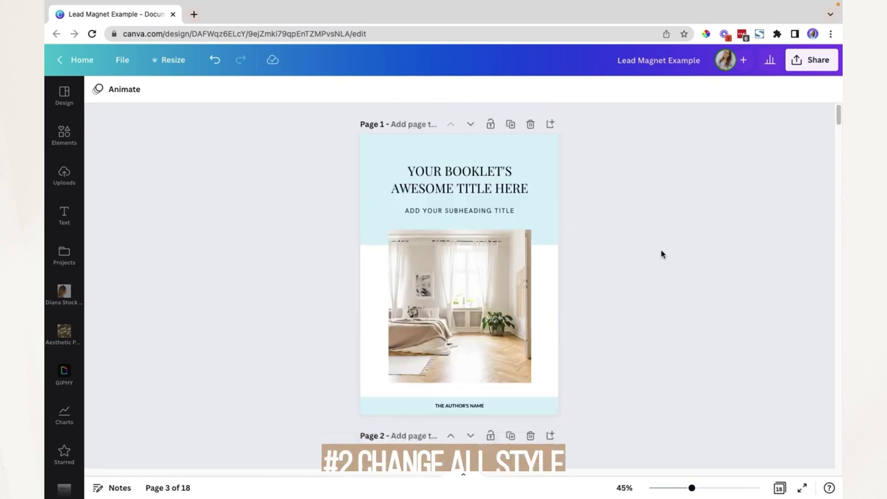
Step: Change the cover title's font to Oswald and replace Playfair Display with Oswald throughout the whole design
click(434, 187)
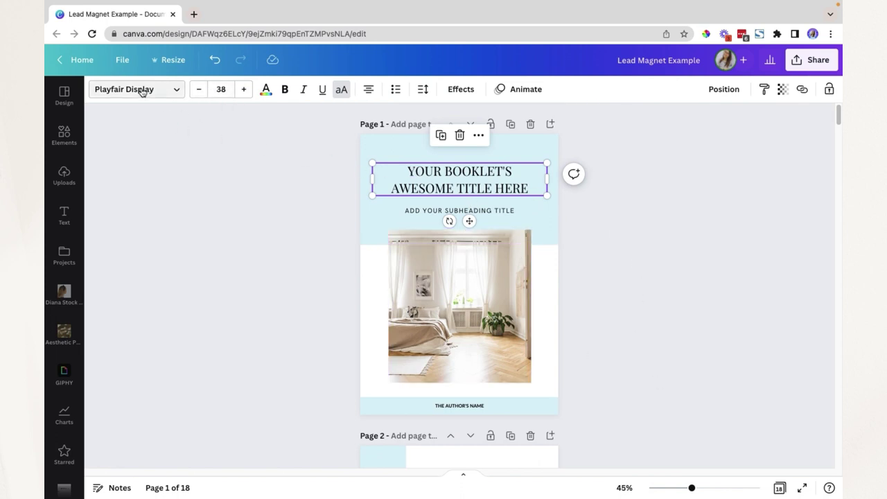
click(373, 200)
click(478, 181)
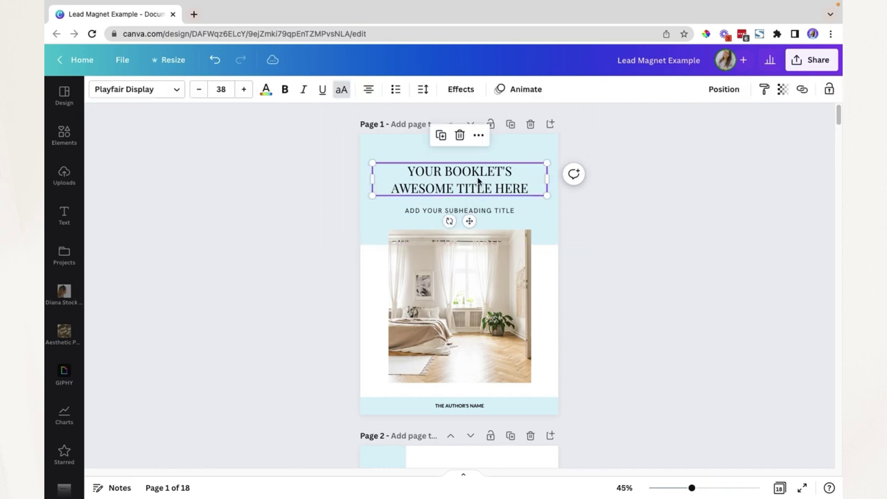
click(165, 89)
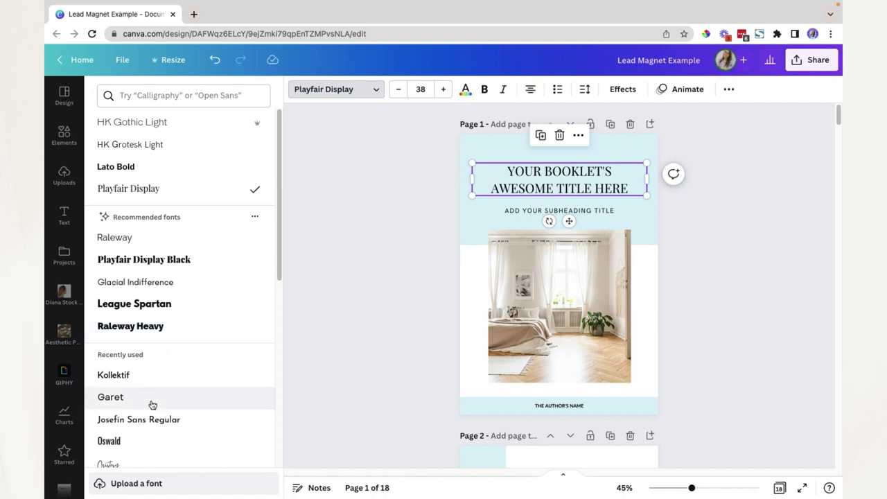
scroll(153, 402, down, 2)
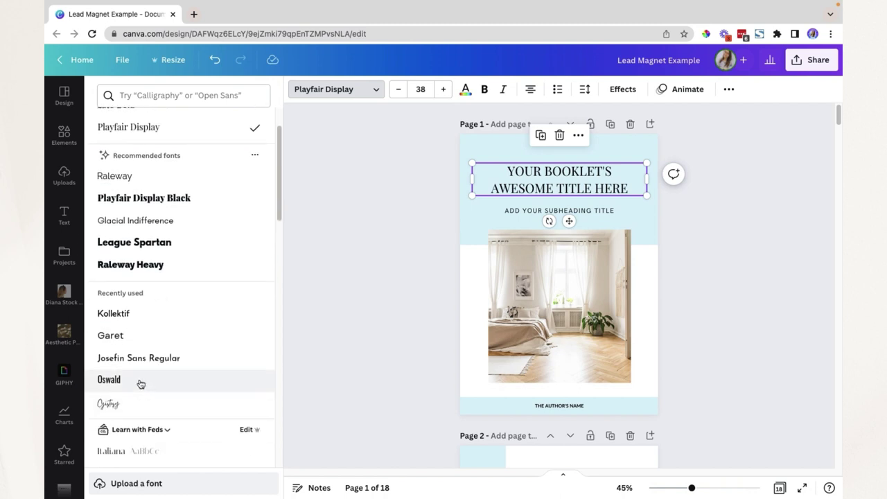
click(141, 384)
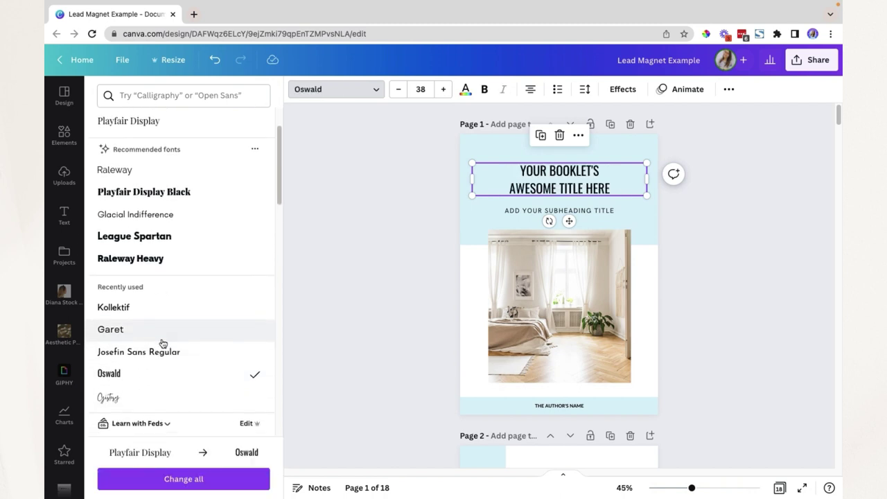
scroll(162, 343, down, 1)
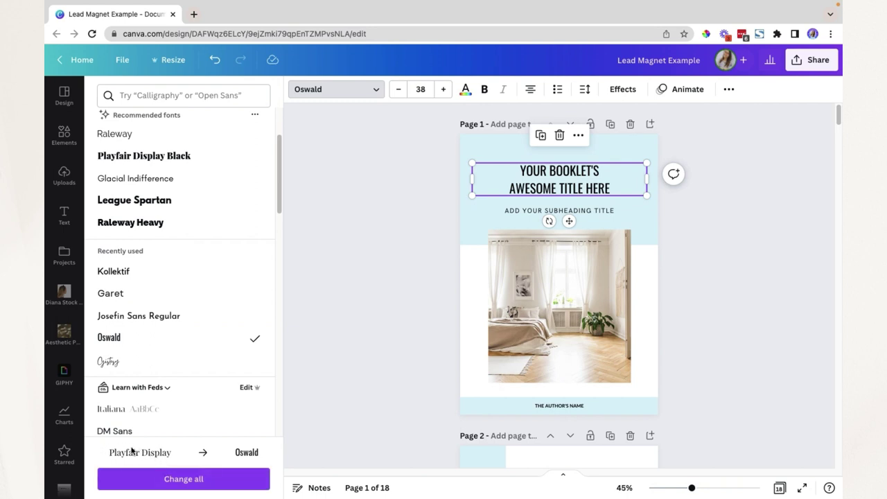
click(210, 483)
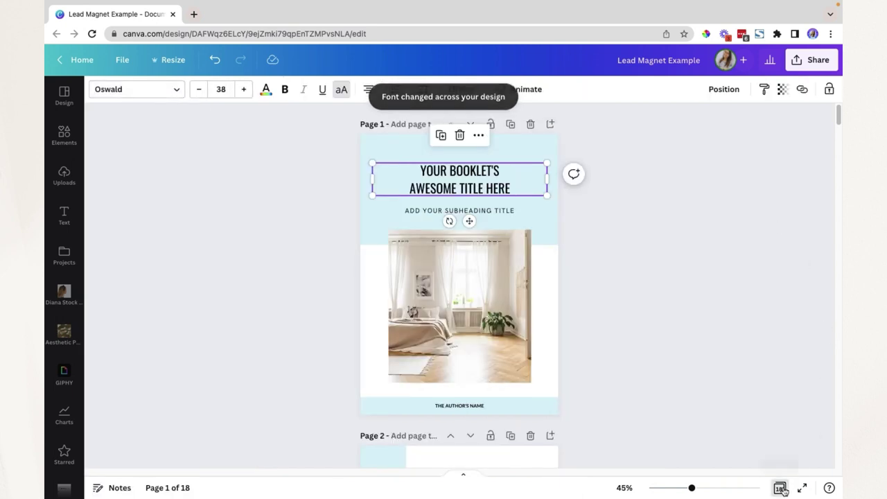
Step: Show all pages as a grid to check their title fonts, then return to the cover page
click(779, 487)
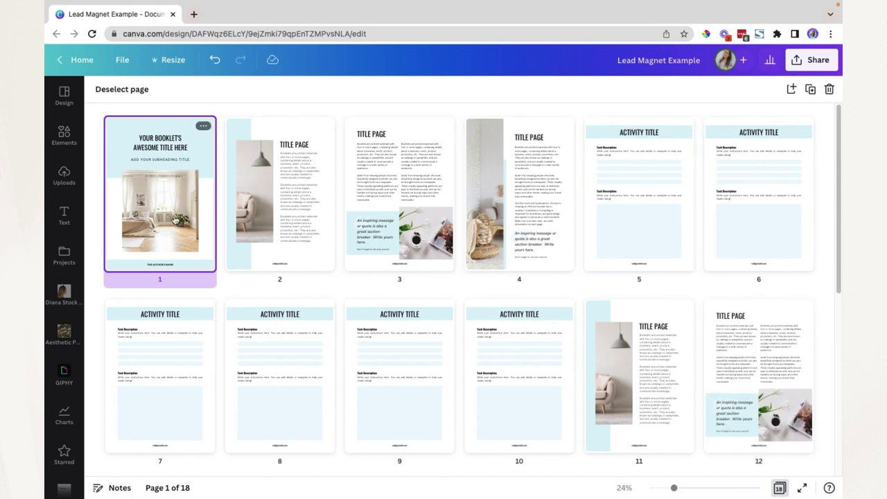
scroll(365, 309, down, 3)
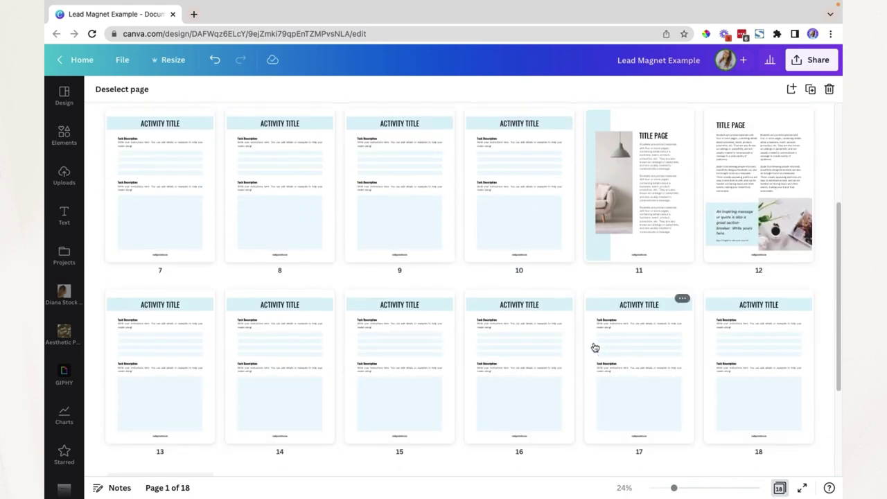
scroll(578, 365, down, 2)
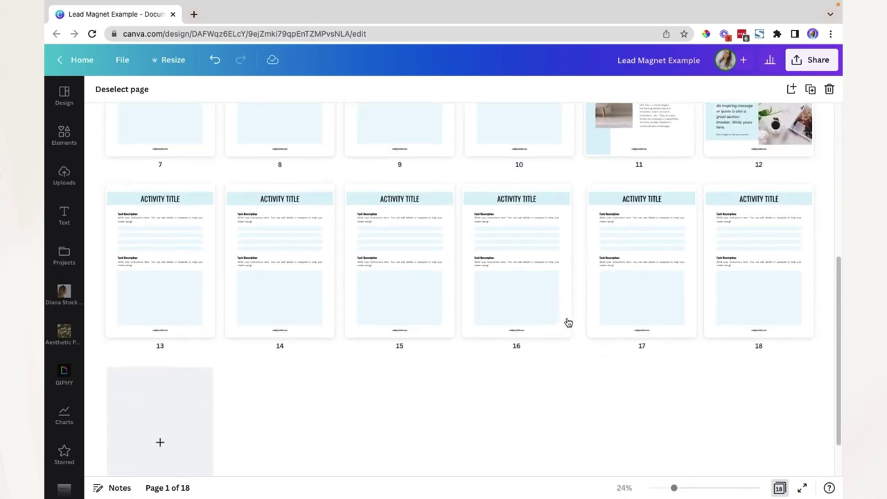
scroll(434, 358, up, 5)
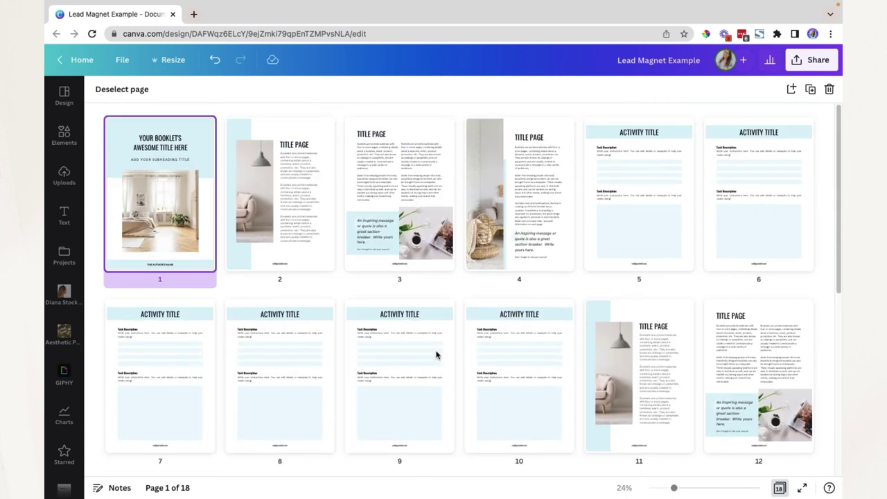
double_click(143, 179)
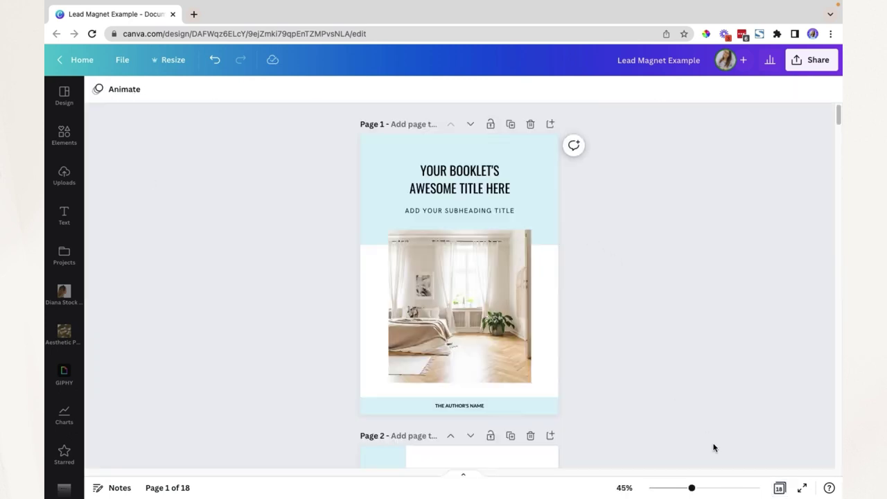
scroll(678, 362, down, 5)
scroll(679, 365, up, 5)
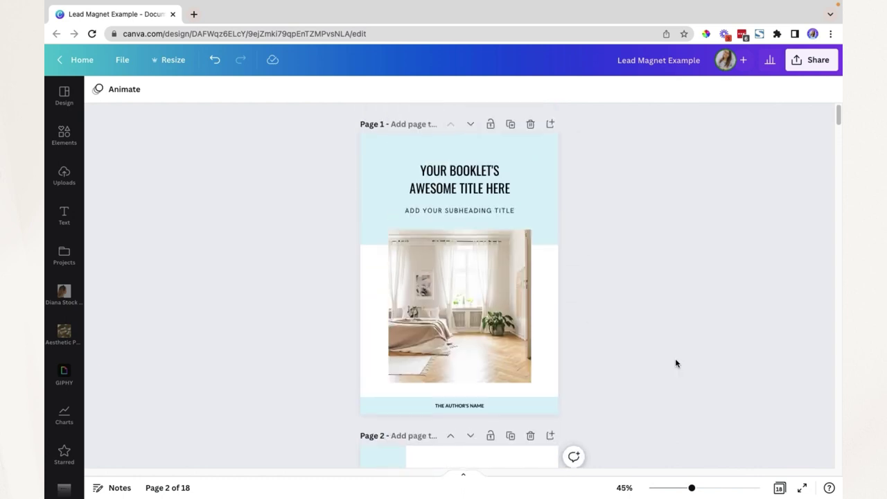
Step: Recolour the light blue block at the top of the cover page with a custom pale pink
click(532, 149)
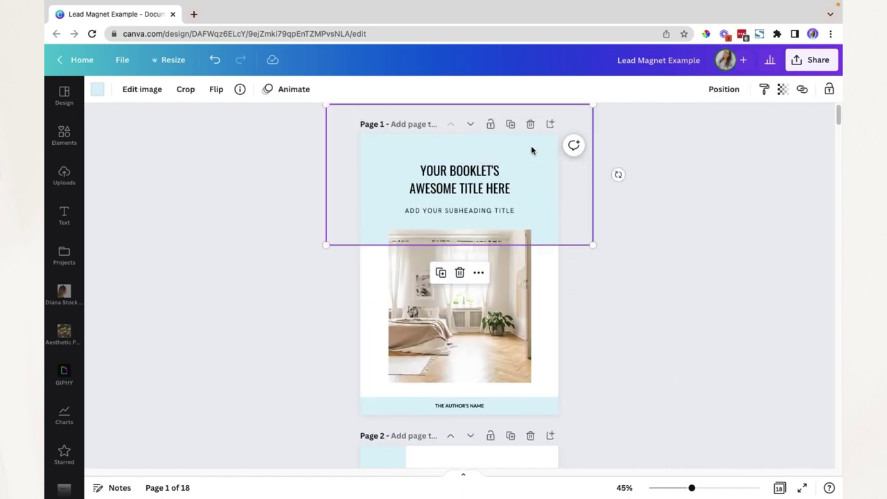
click(98, 89)
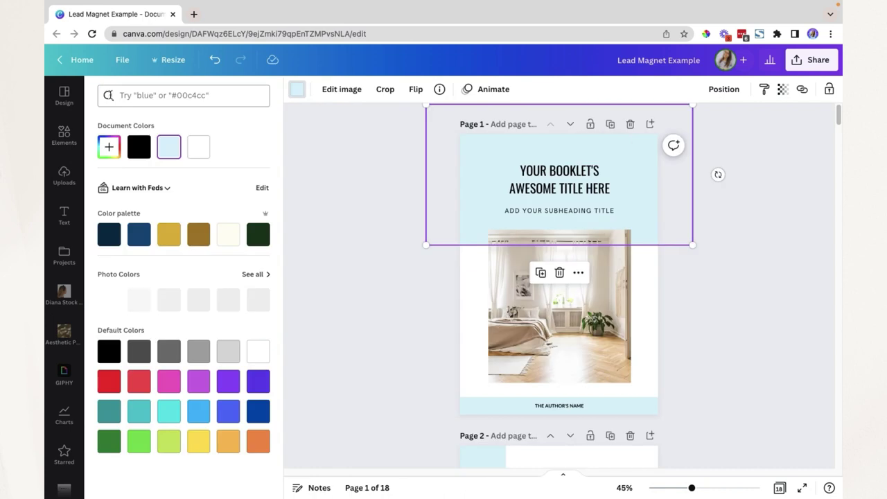
click(108, 146)
drag(141, 247, 115, 249)
drag(122, 177, 122, 174)
click(262, 128)
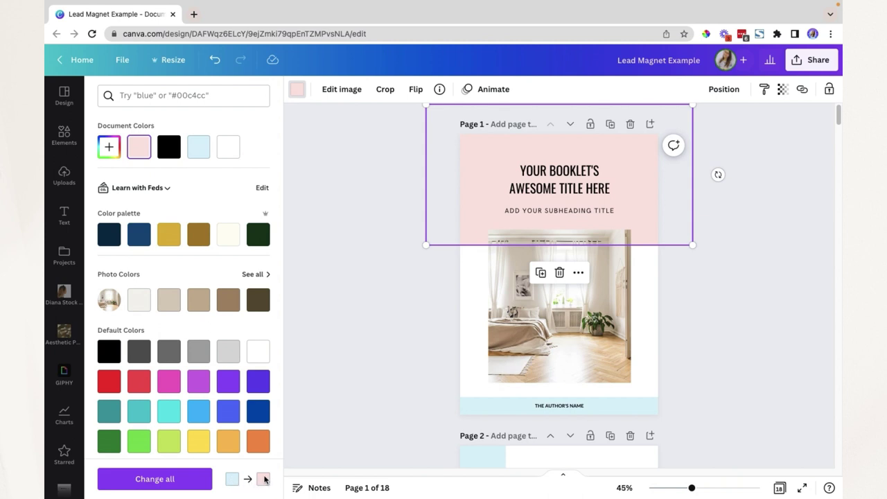
Step: Replace light blue with the pale pink across all pages and check the following pages
click(186, 485)
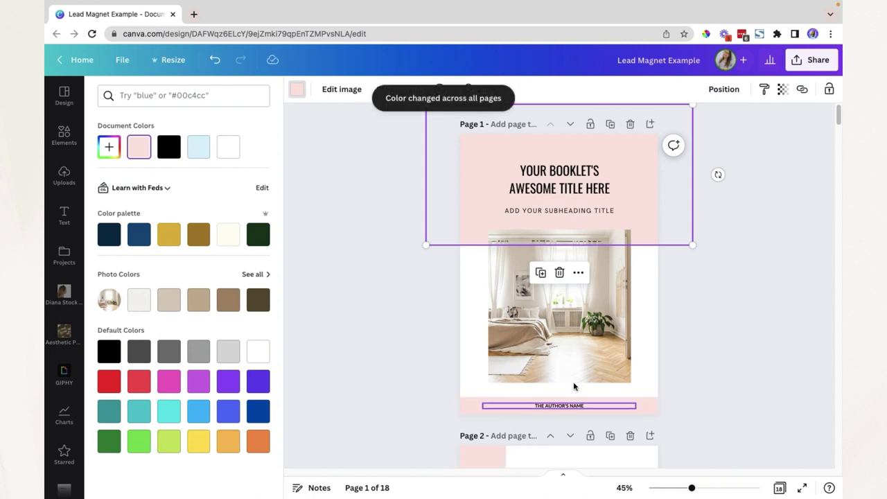
click(719, 317)
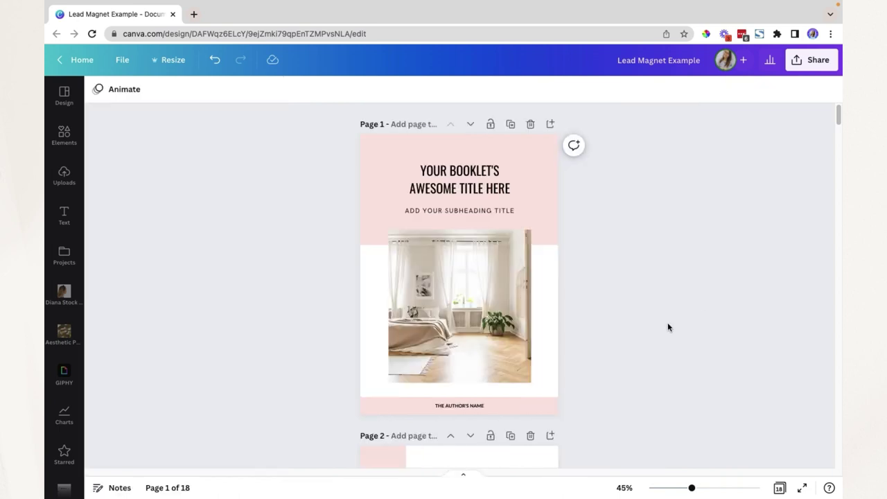
scroll(647, 353, down, 15)
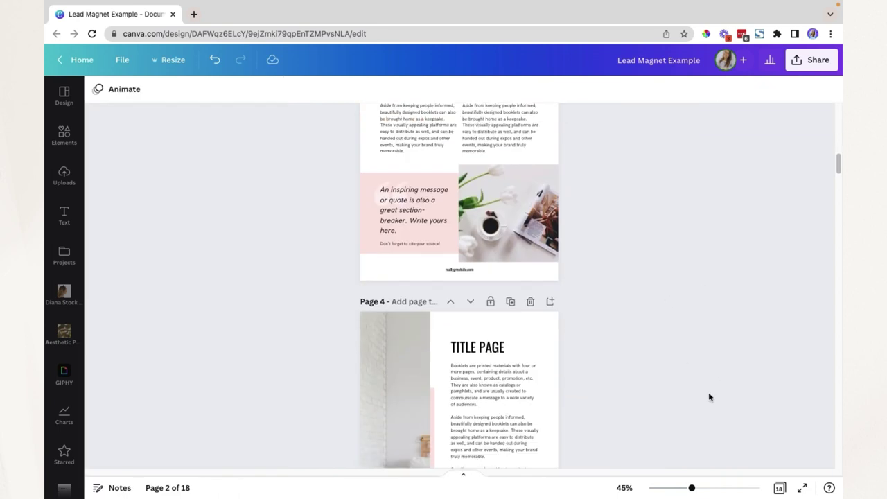
scroll(695, 390, down, 5)
Step: Group the 30 DAYS block's elements on page 2, shift the group slightly up and right, and ungroup it
key(alt+g)
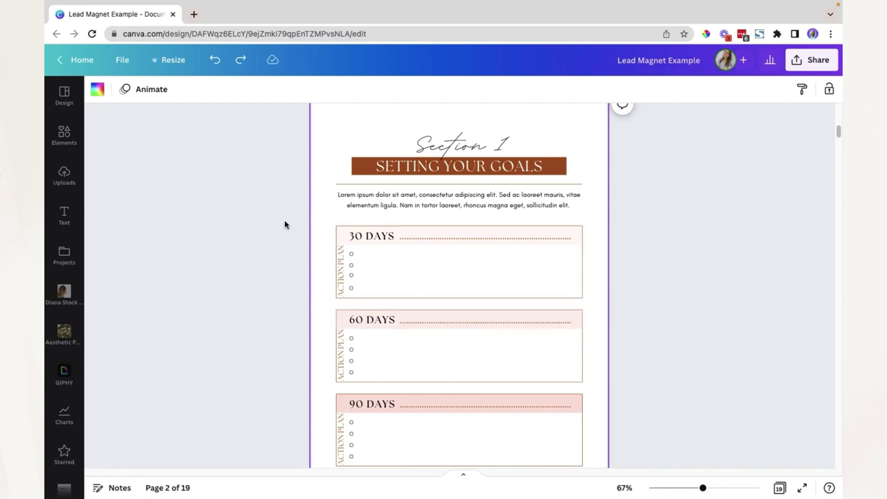
drag(323, 218, 600, 302)
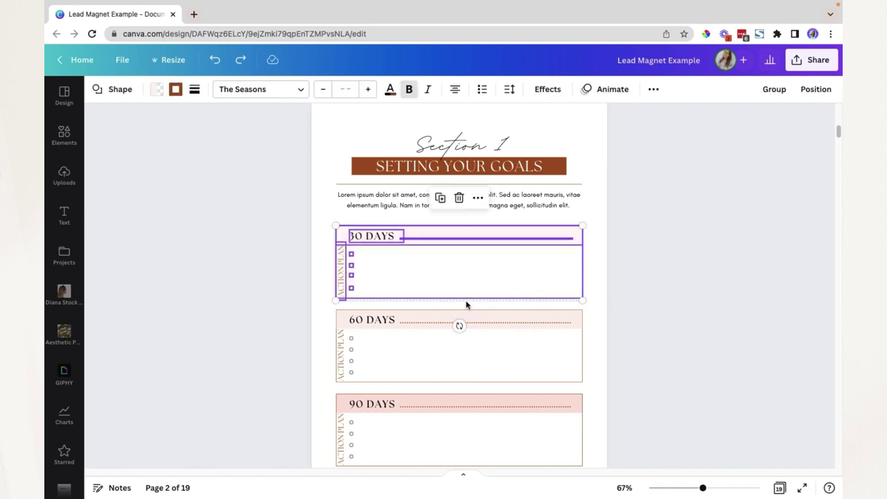
click(773, 89)
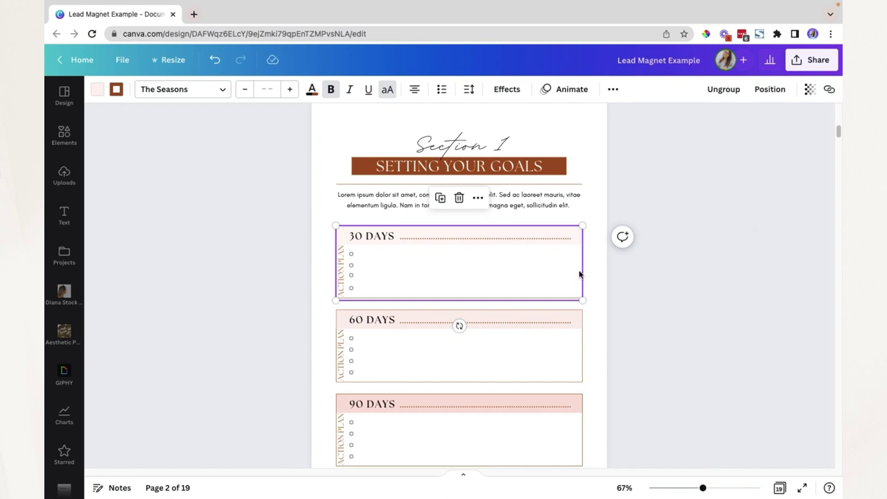
mouse_move(458, 266)
mouse_down()
mouse_move(360, 248)
mouse_move(531, 273)
mouse_move(411, 250)
mouse_move(318, 257)
mouse_move(548, 249)
mouse_move(592, 280)
mouse_move(582, 250)
mouse_move(467, 261)
mouse_up()
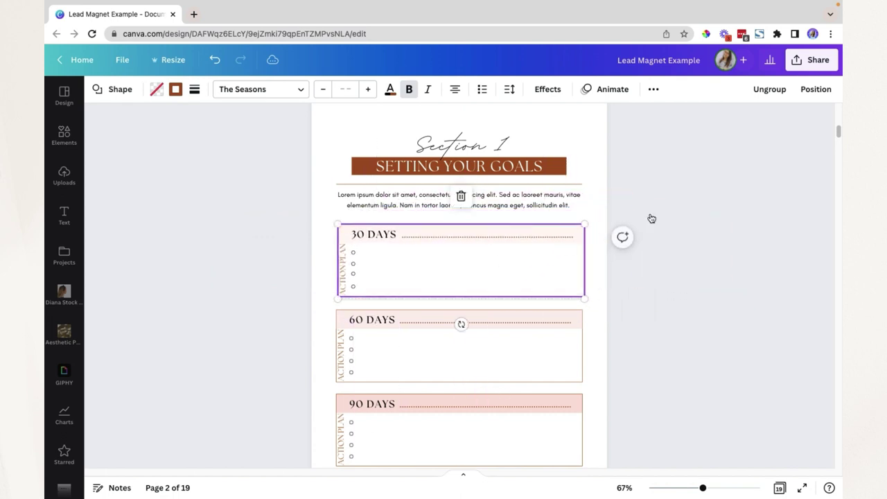
click(758, 92)
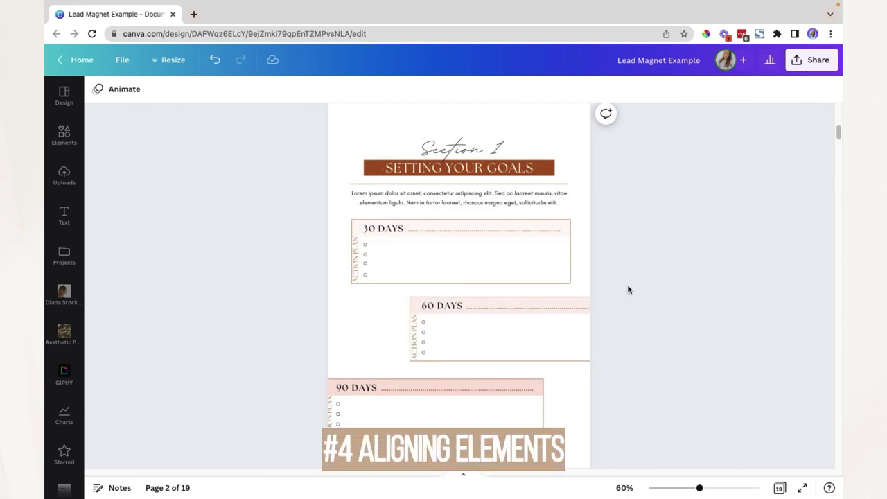
click(477, 198)
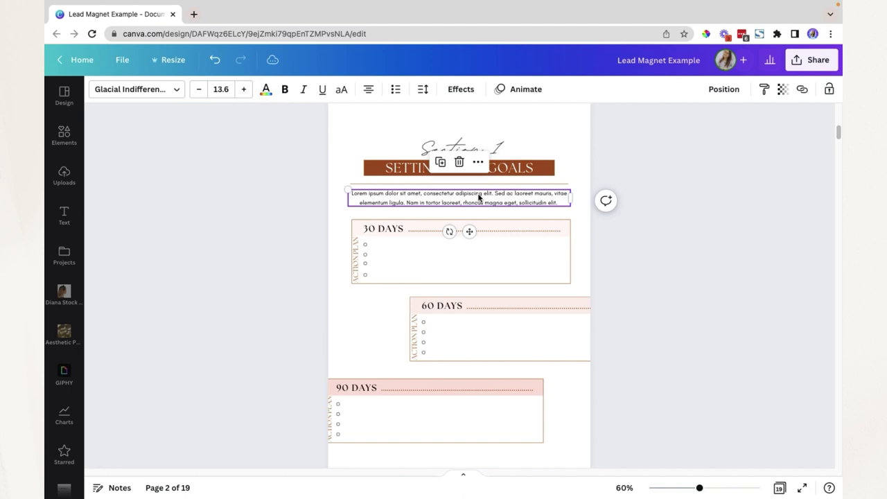
click(321, 206)
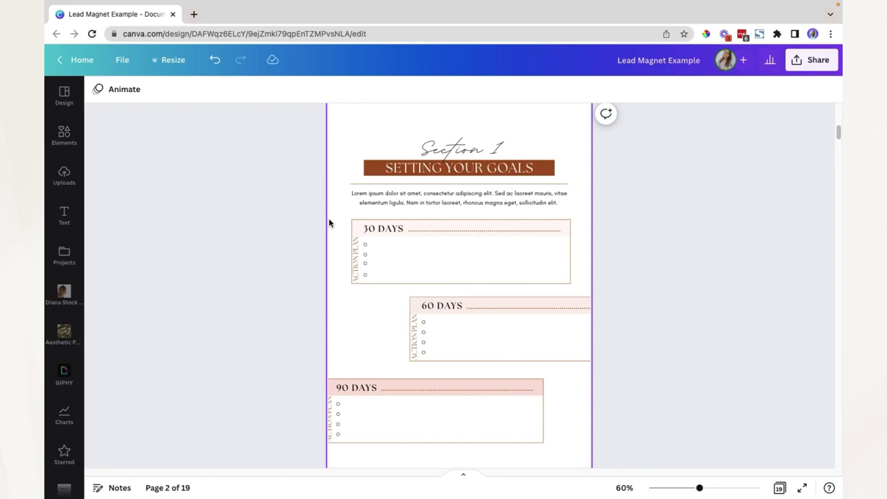
click(390, 305)
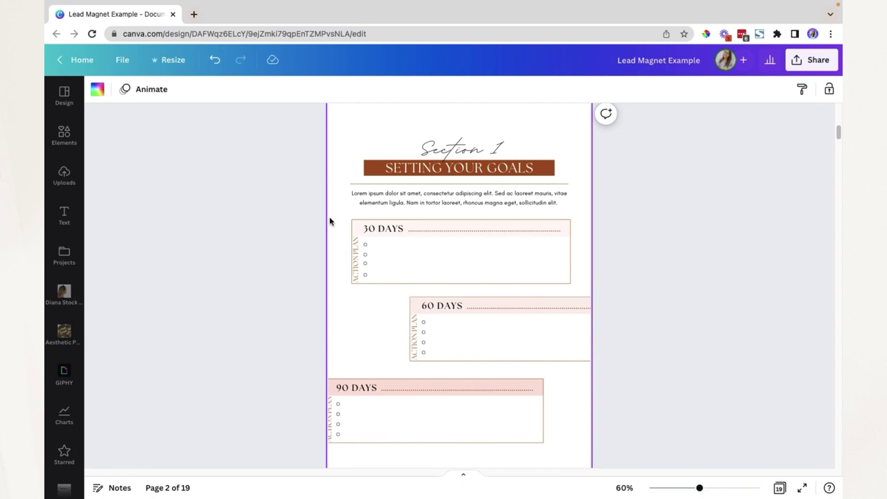
Step: Group the elements of the 30 DAYS, 60 DAYS and 90 DAYS blocks into three separate groups
drag(329, 218, 589, 287)
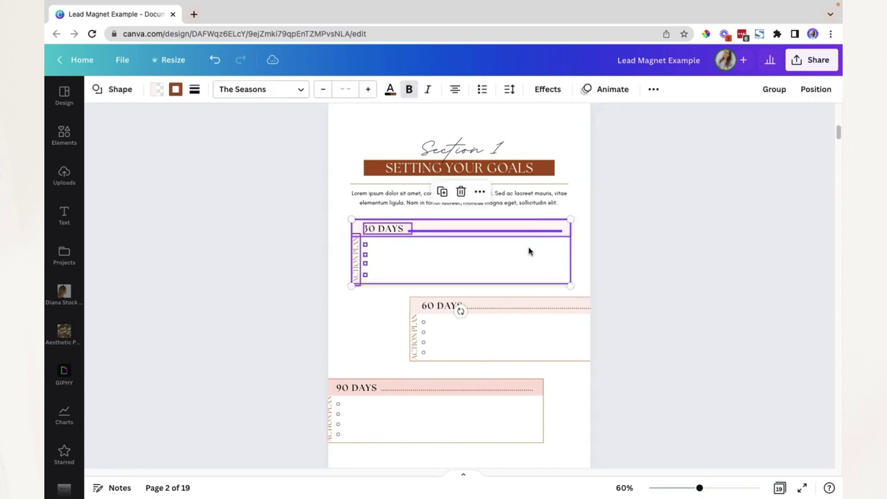
click(768, 99)
drag(402, 291, 603, 367)
click(769, 91)
drag(293, 378, 554, 450)
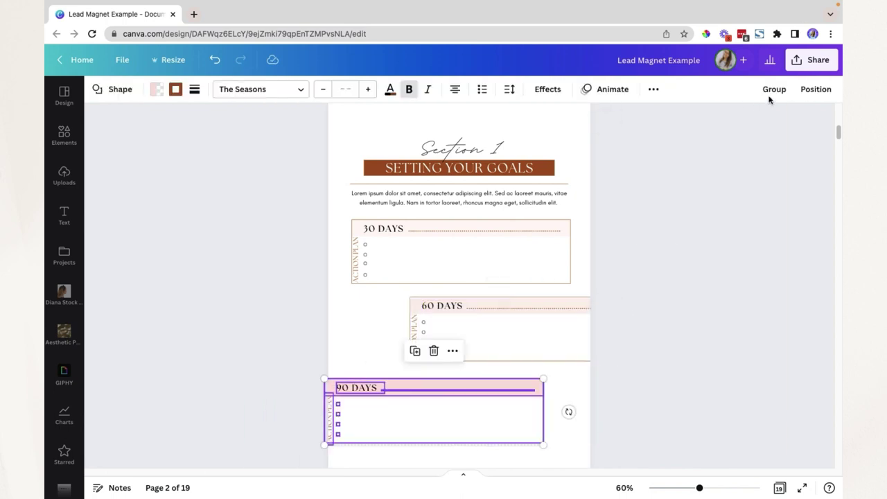
click(769, 98)
click(340, 214)
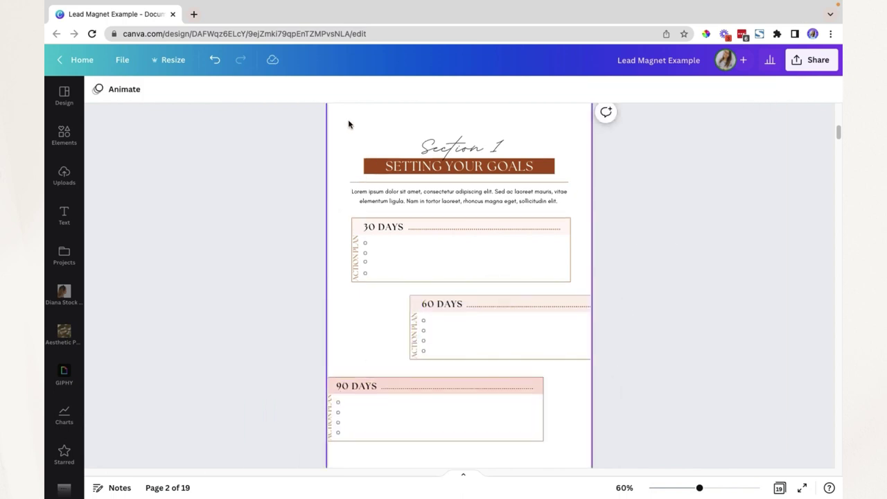
drag(361, 119, 255, 173)
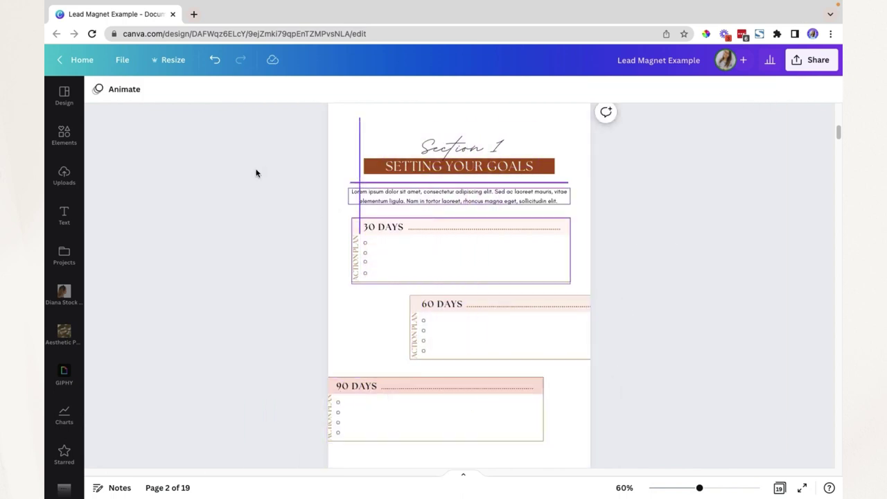
click(256, 173)
drag(244, 113, 628, 441)
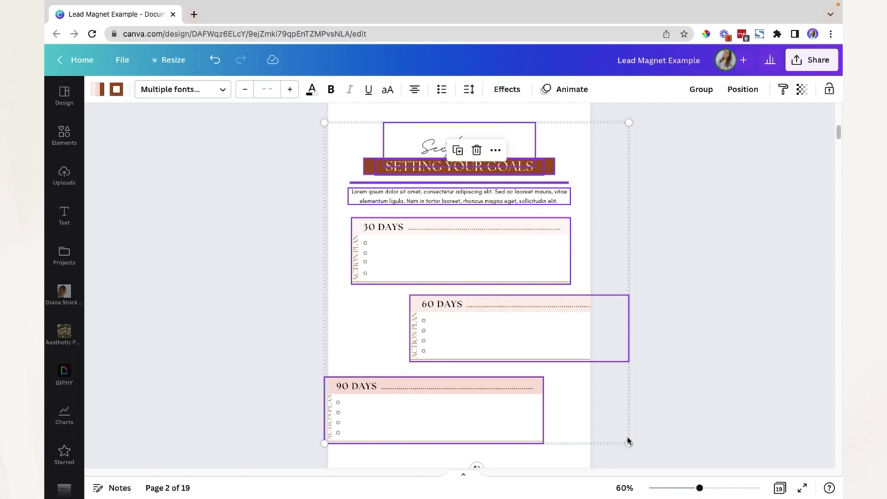
click(576, 183)
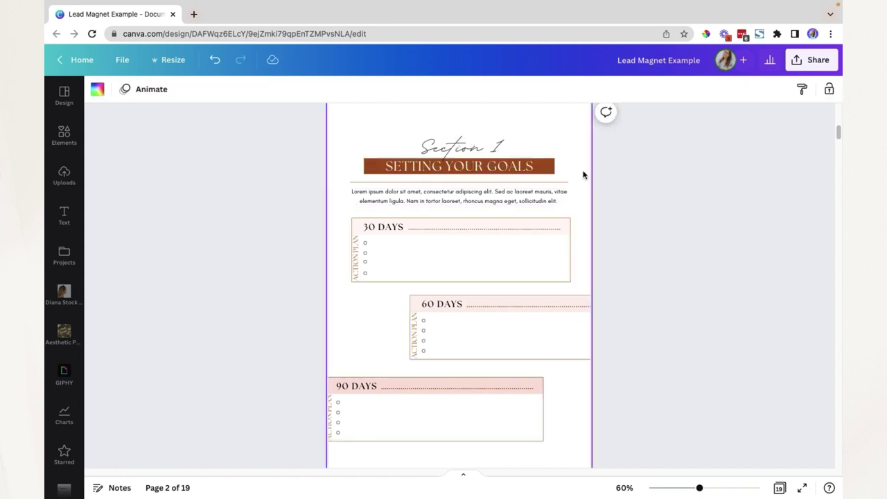
Step: Select all elements on page 2 and align them with each other along their vertical centre line
key(ctrl+a)
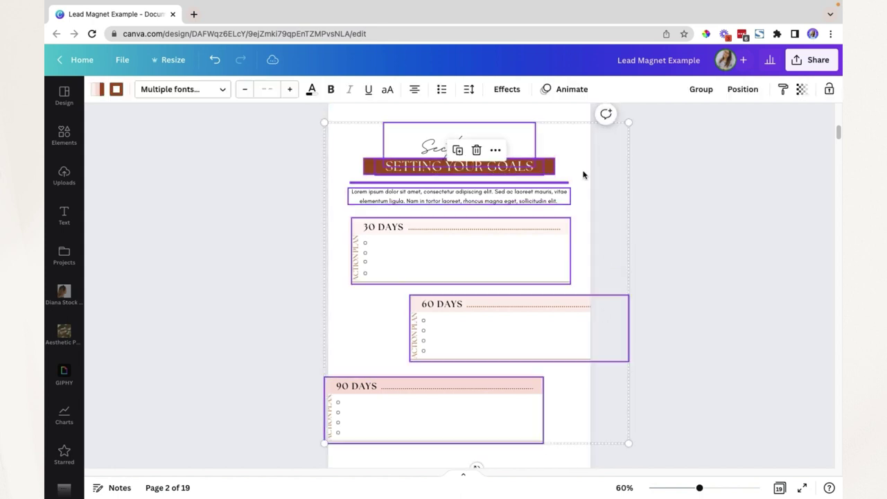
click(751, 95)
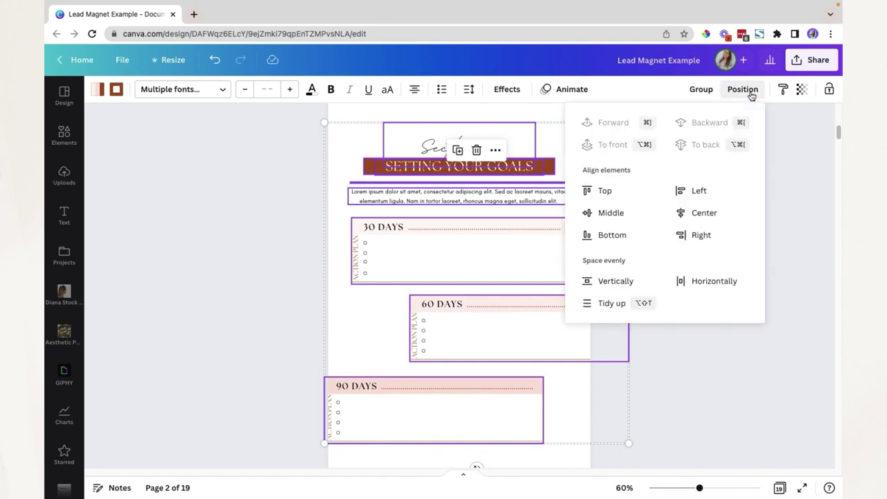
click(704, 213)
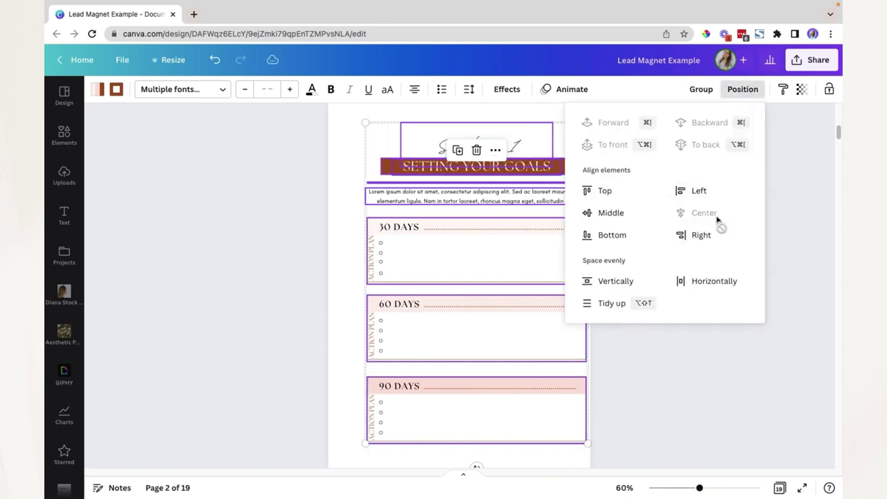
click(563, 252)
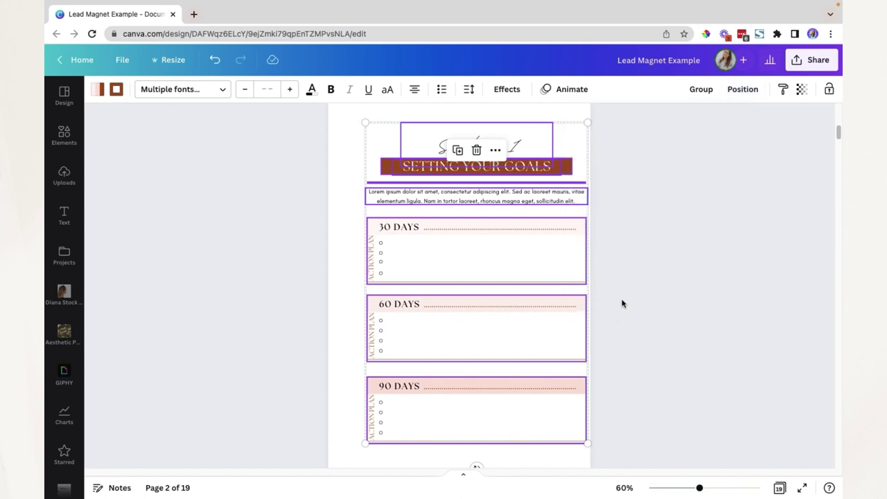
click(312, 149)
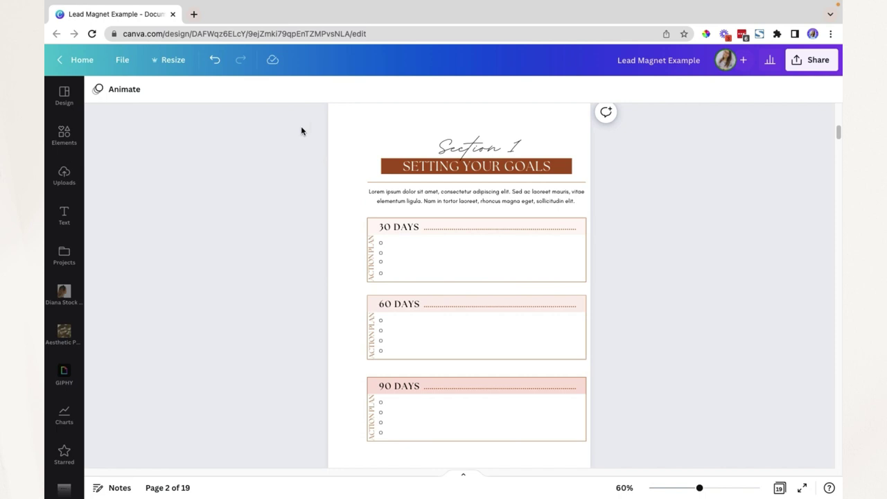
Step: Move all of page 2's elements together so they are centred across the page and slightly higher
drag(301, 130, 606, 423)
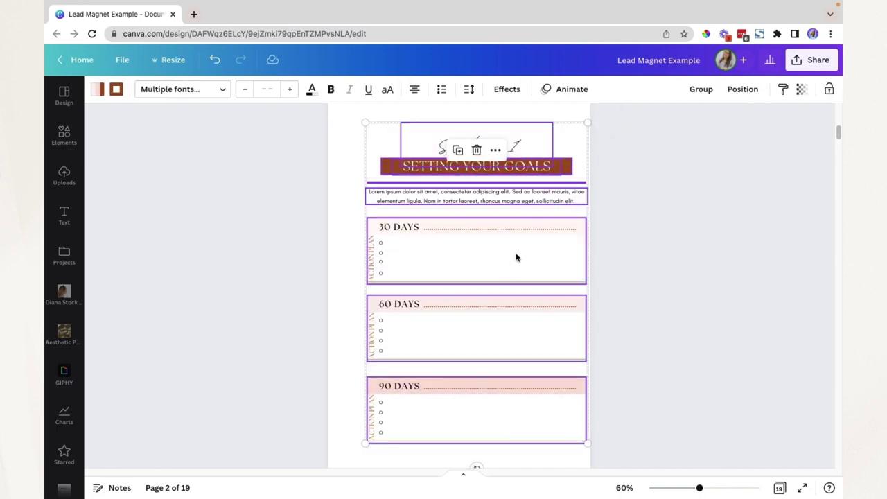
drag(282, 126, 480, 416)
drag(483, 250, 470, 246)
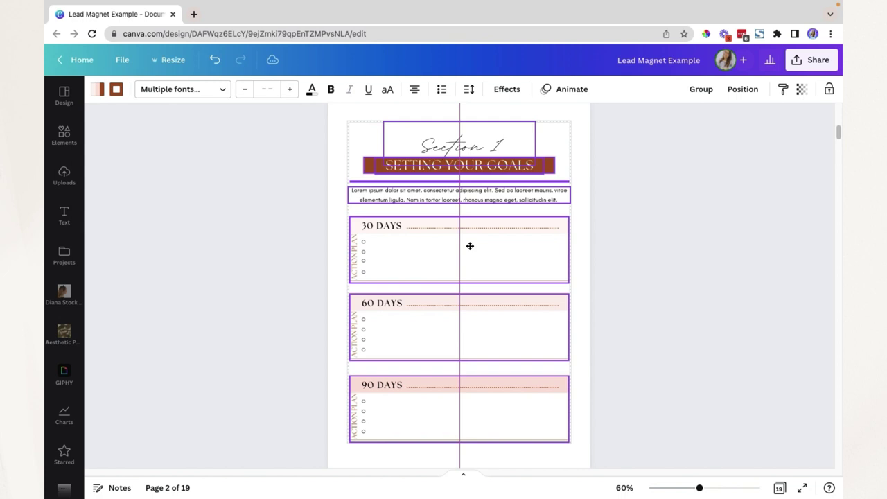
drag(469, 246, 469, 238)
click(418, 259)
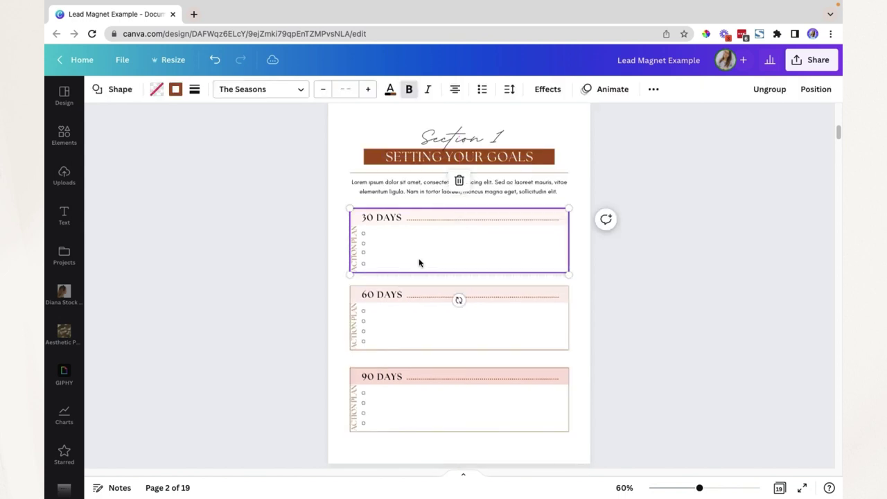
shift+click(420, 300)
click(302, 277)
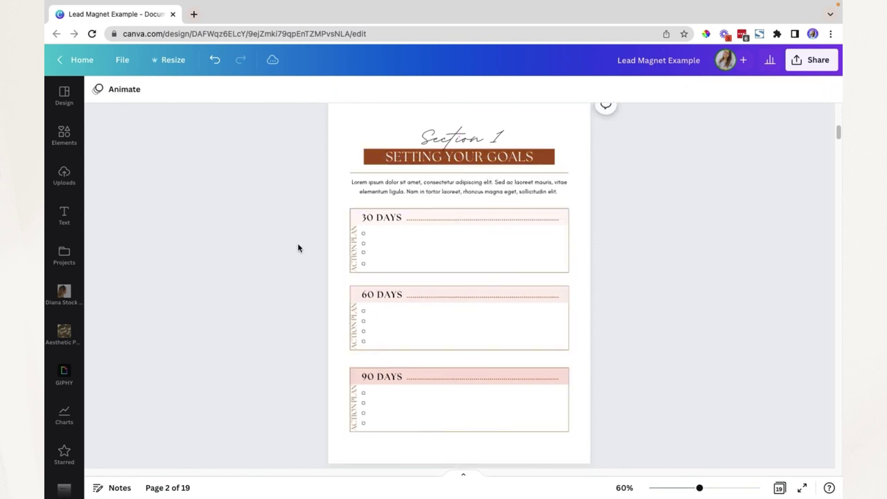
Step: Space the 30 DAYS, 60 DAYS and 90 DAYS blocks evenly in the vertical direction
click(392, 245)
shift+click(402, 313)
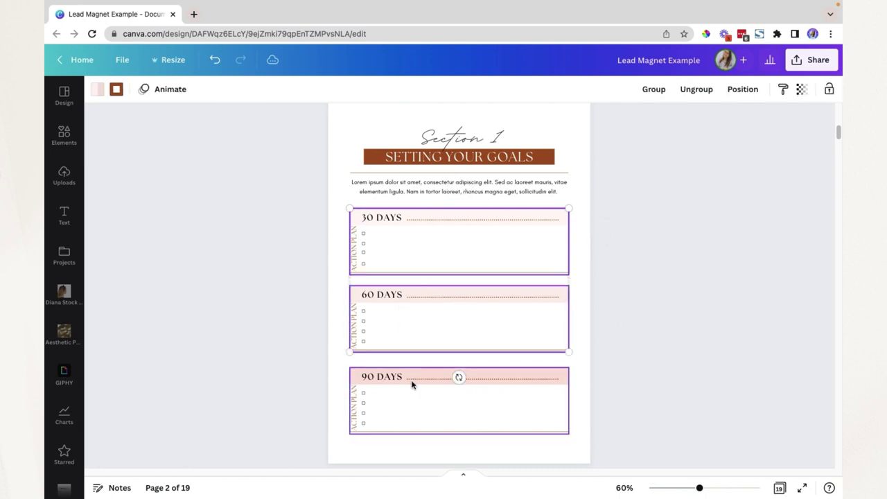
shift+click(411, 385)
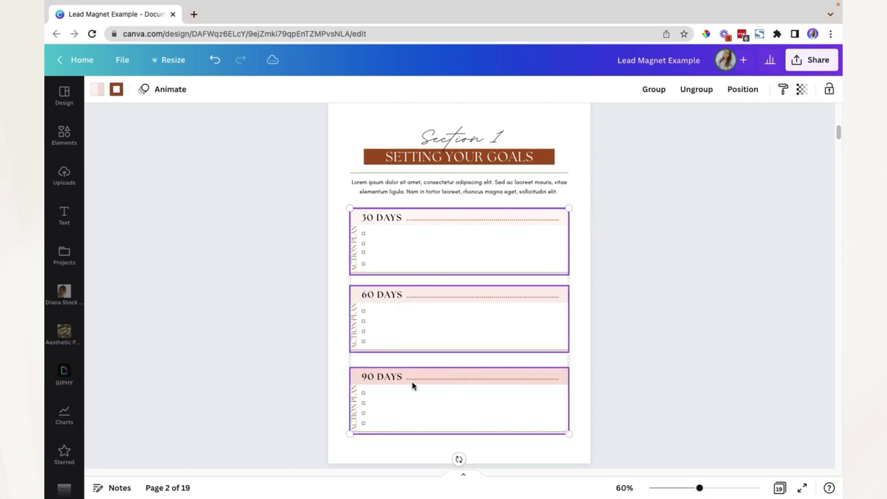
click(734, 94)
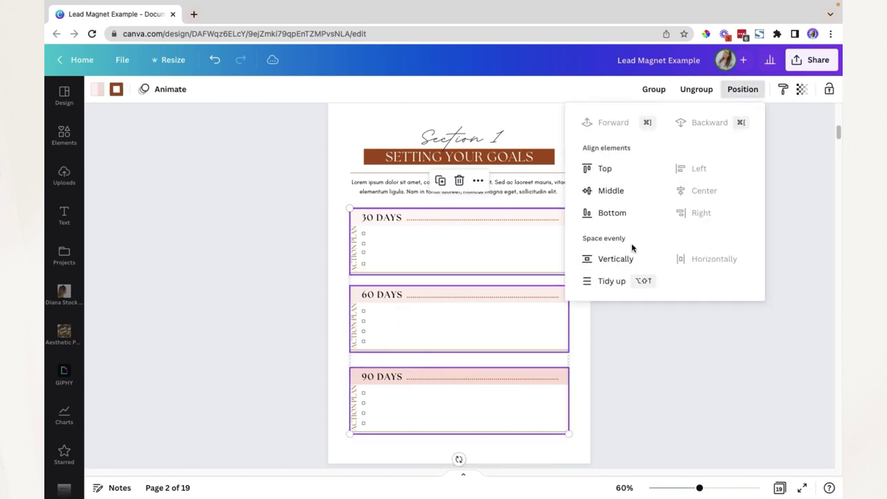
click(620, 260)
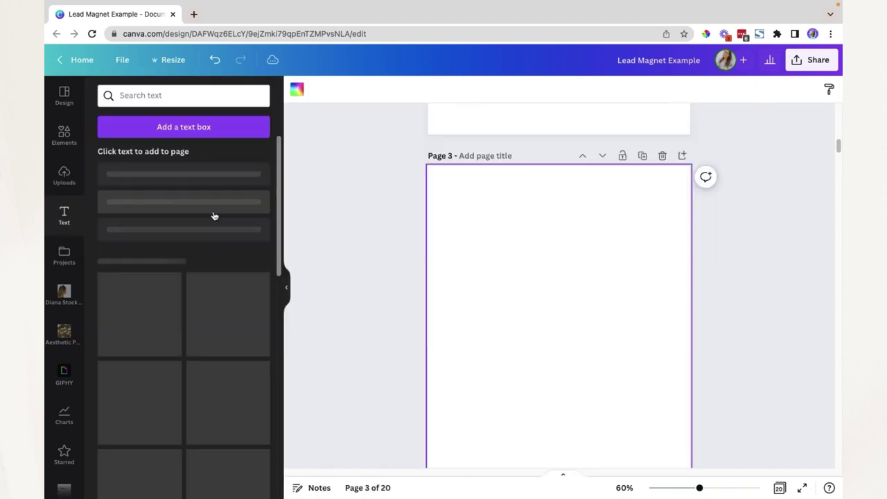
Step: Copy the grouped 60 DAYS block from page 2 and place the copy near the top of blank page 3
scroll(515, 300, up, 5)
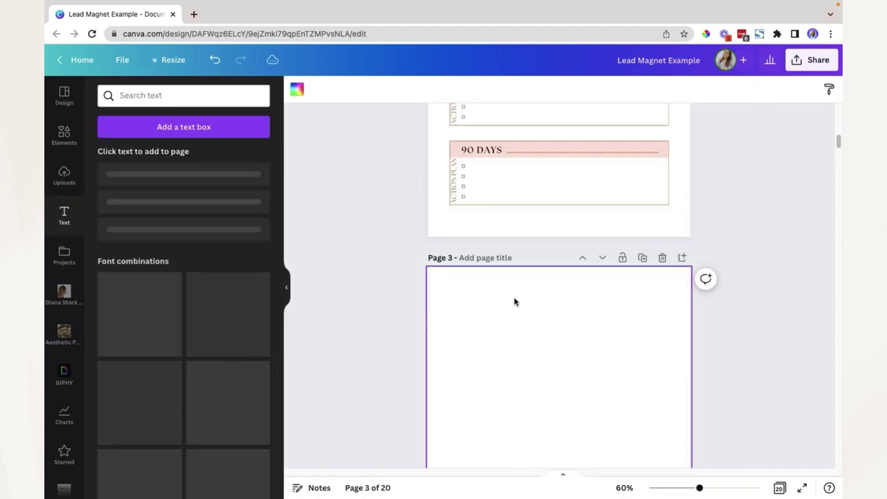
click(477, 215)
key(ctrl+c)
scroll(475, 312, down, 3)
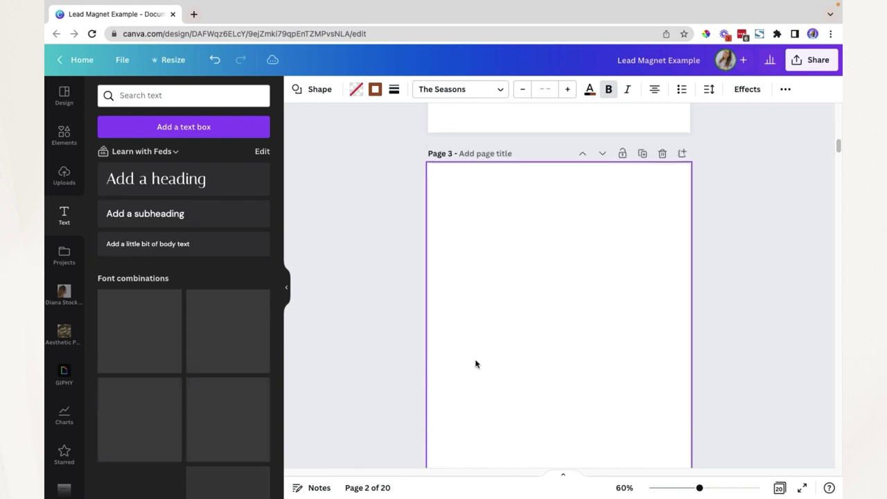
click(483, 253)
key(ctrl+v)
drag(494, 401, 501, 227)
Step: Ungroup the copied 60 DAYS block and move its first checkbox circle into the empty area below, slightly enlarged
right_click(499, 230)
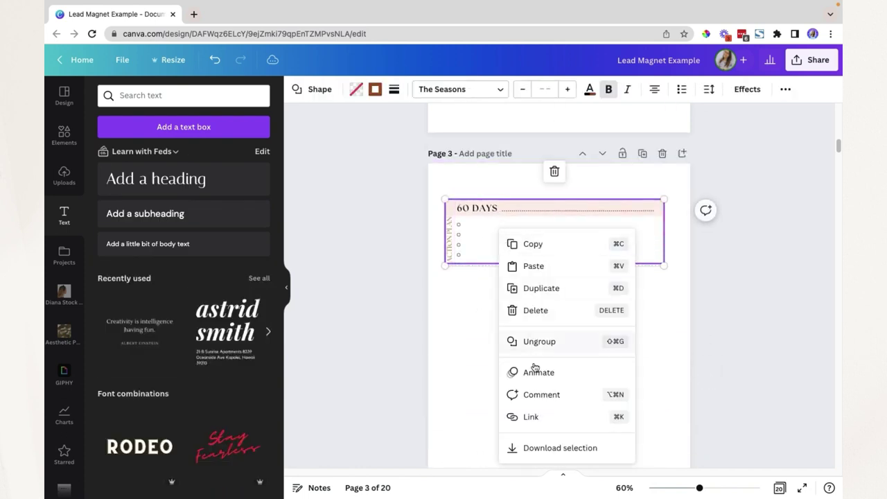
click(535, 341)
click(488, 317)
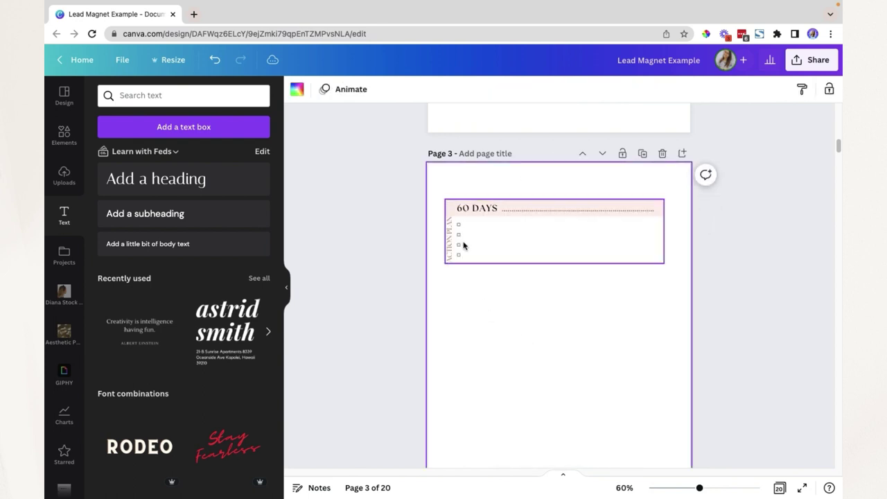
drag(458, 229, 467, 300)
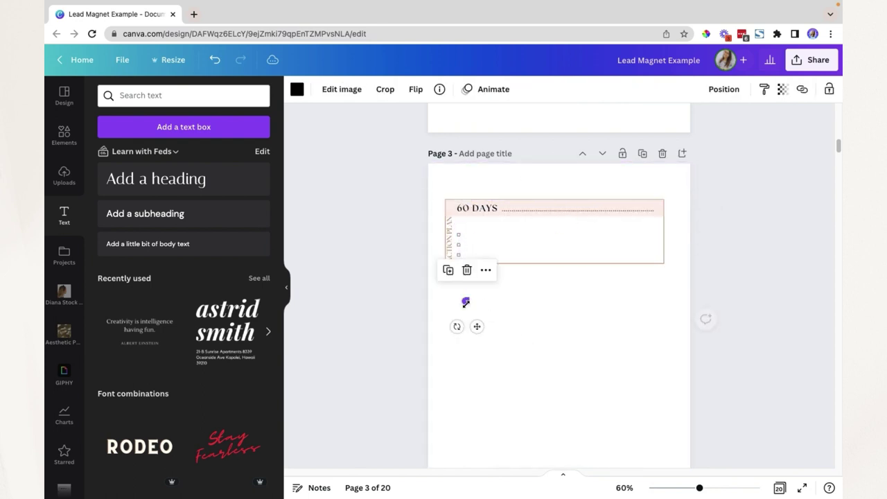
click(495, 332)
Step: Add a subheading text box to page 3 and place it just beside the loose circle
click(174, 216)
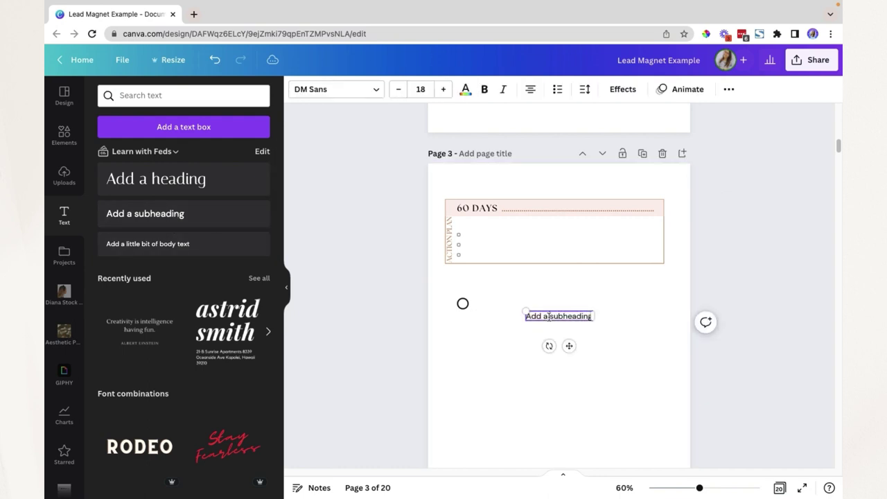
drag(540, 310, 505, 298)
click(586, 331)
click(467, 325)
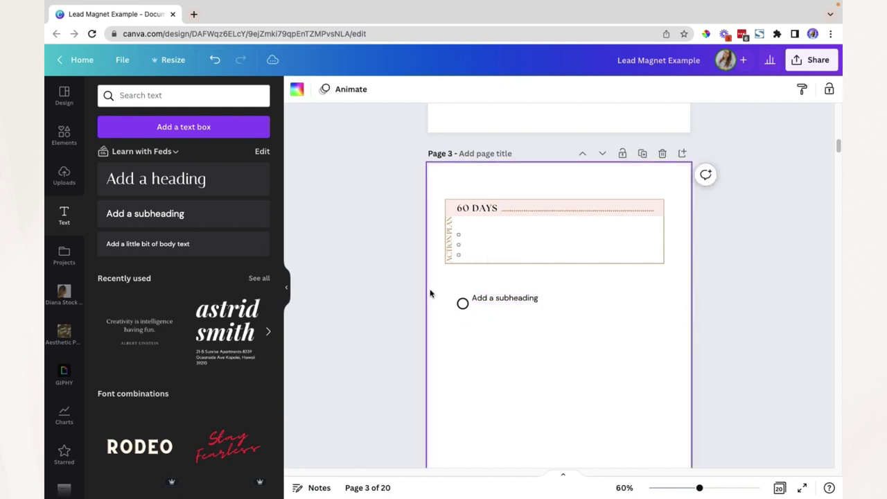
Step: Select the circle and the subheading together and align them by top, middle and finally bottom
drag(430, 293, 498, 312)
click(728, 88)
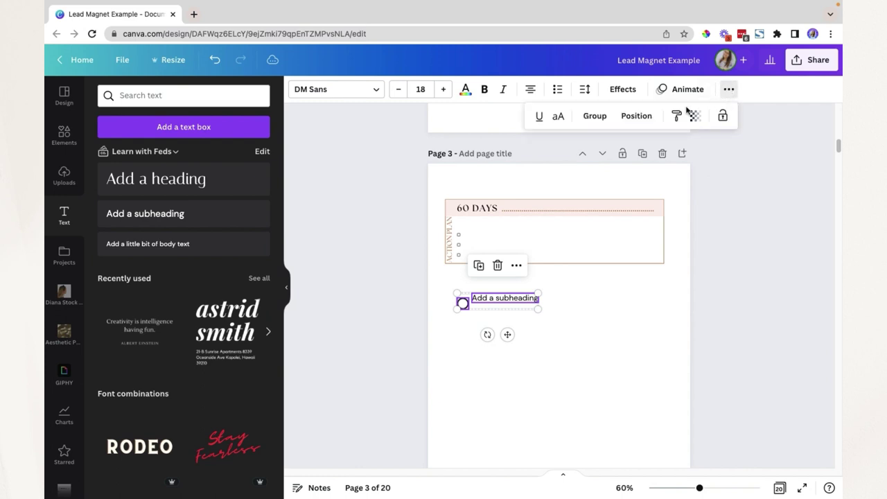
click(635, 116)
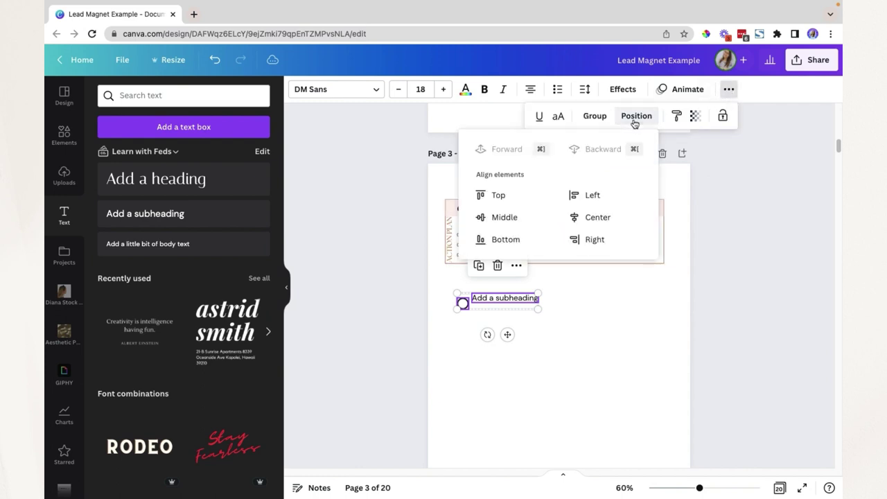
click(516, 197)
click(510, 218)
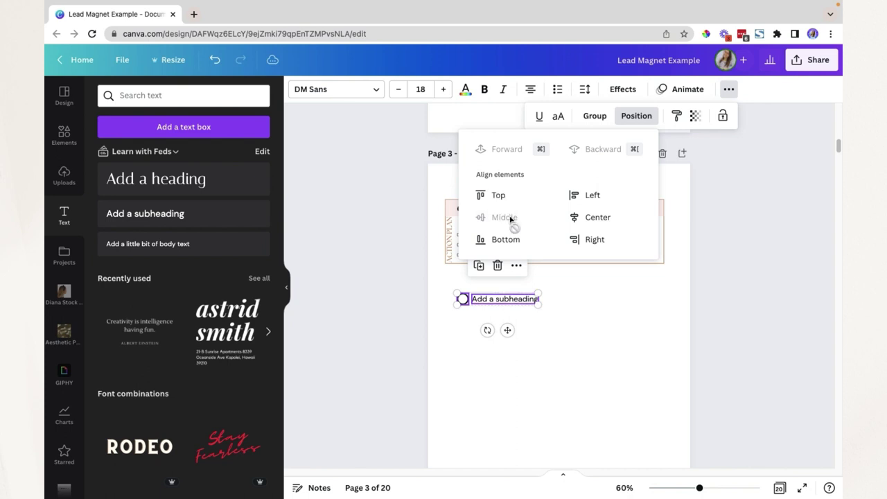
click(505, 239)
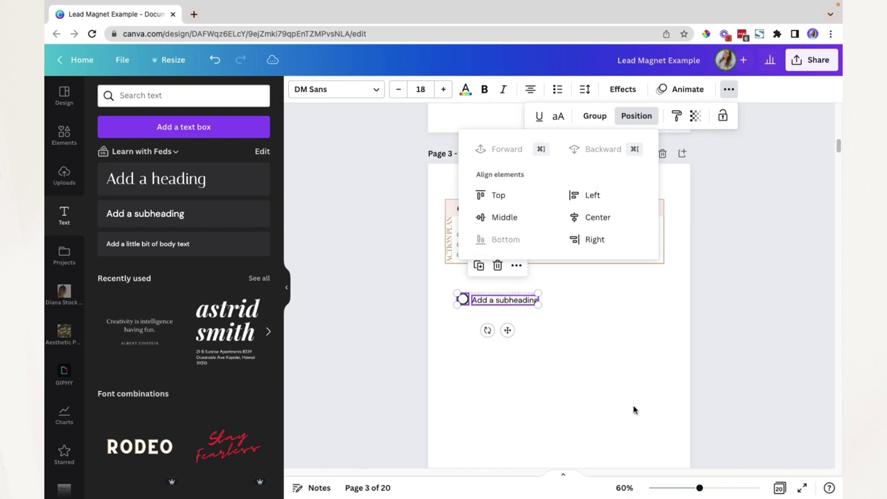
click(566, 372)
Step: Enlarge the circle to about twice its size and reposition the subheading beside its upper edge
click(463, 300)
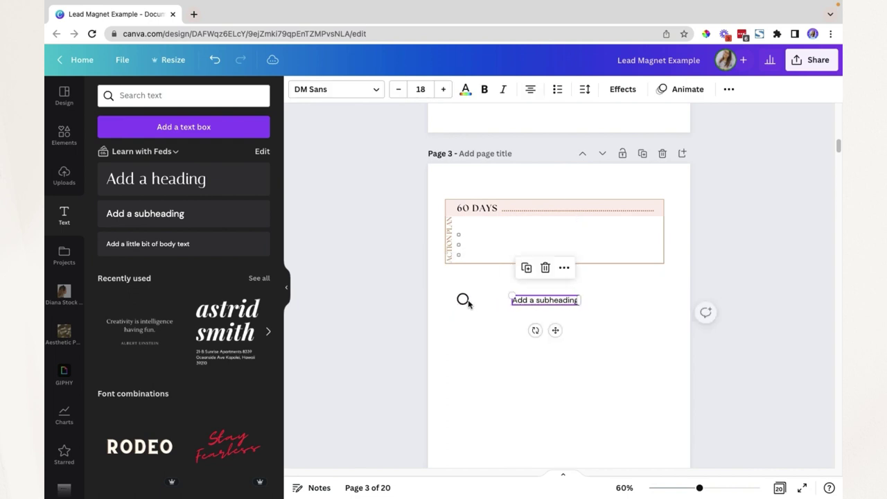
click(463, 300)
click(515, 319)
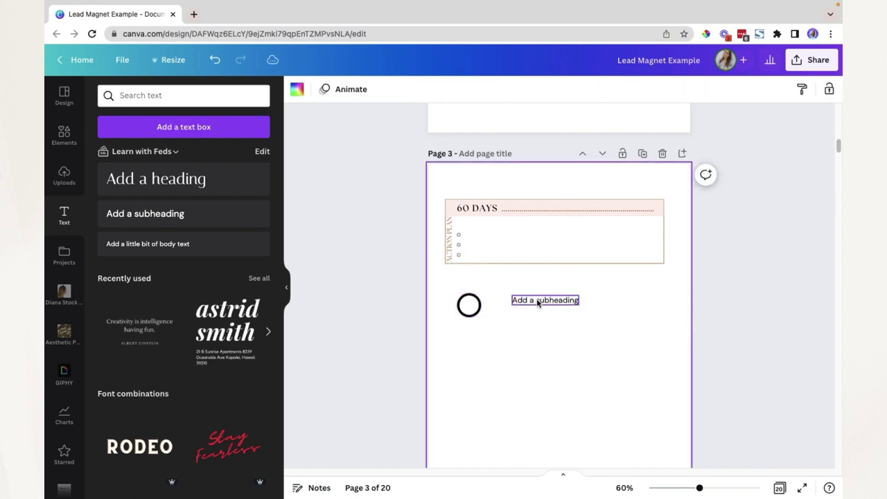
drag(532, 301, 511, 293)
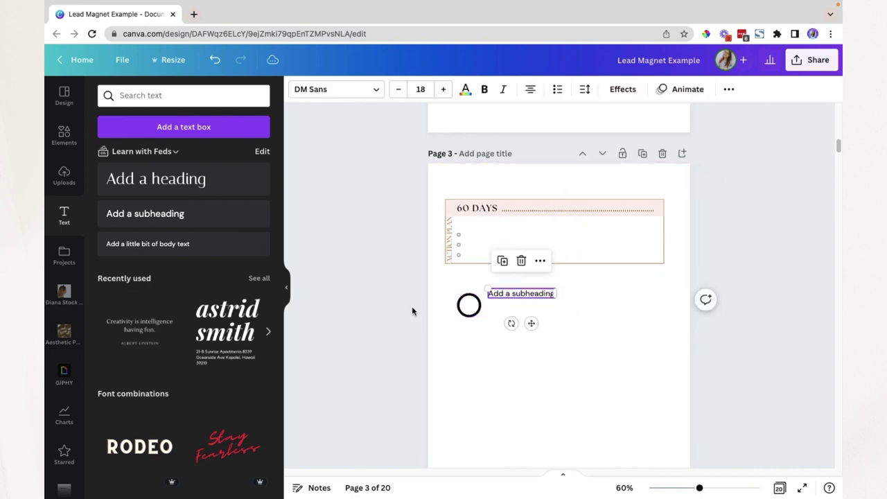
Step: Align the enlarged circle and the subheading with each other by top, middle and finally bottom, finishing with nothing selected
drag(406, 278, 572, 352)
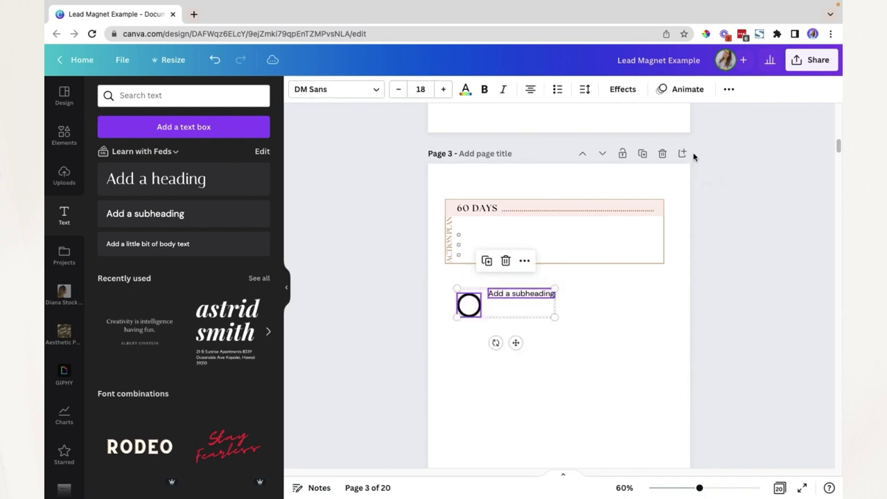
click(729, 88)
click(636, 115)
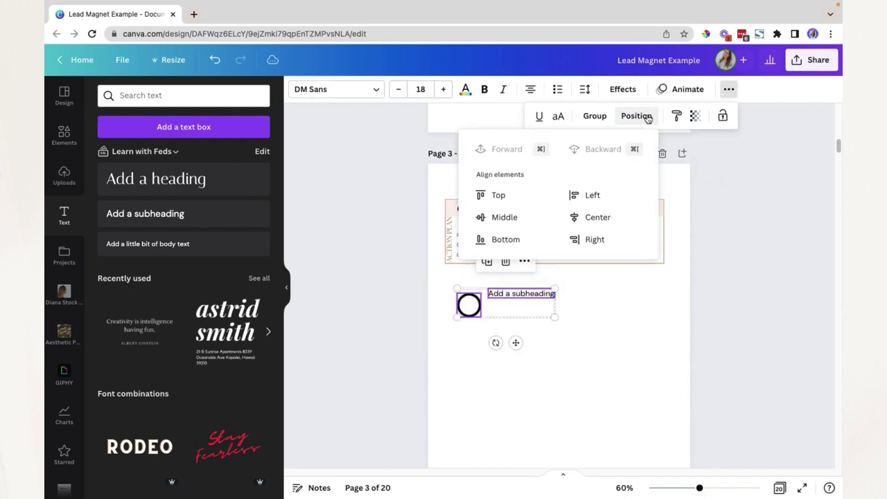
click(518, 197)
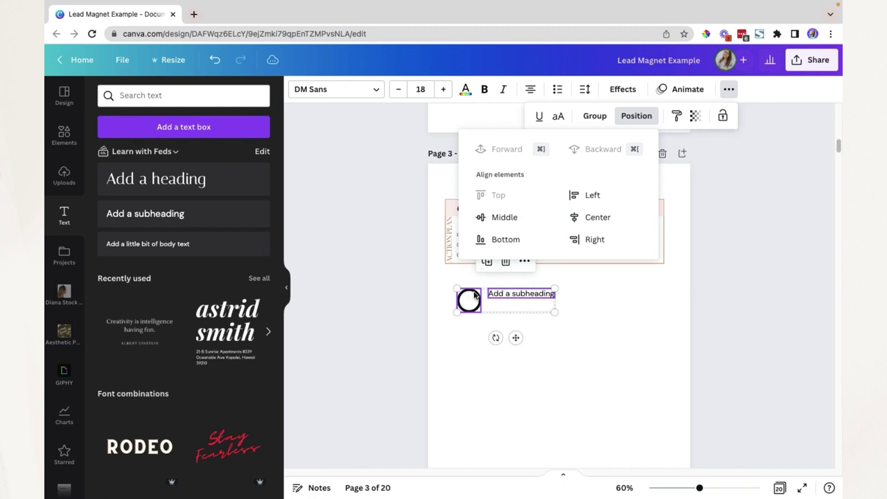
click(516, 224)
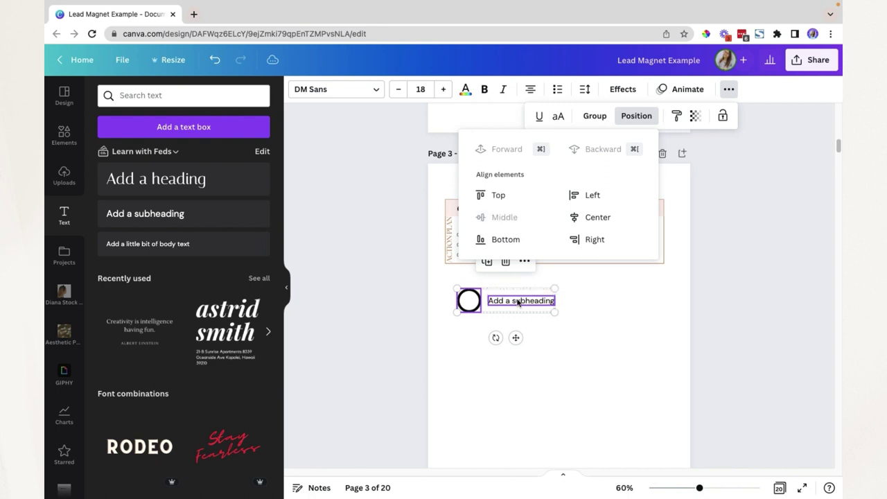
click(512, 241)
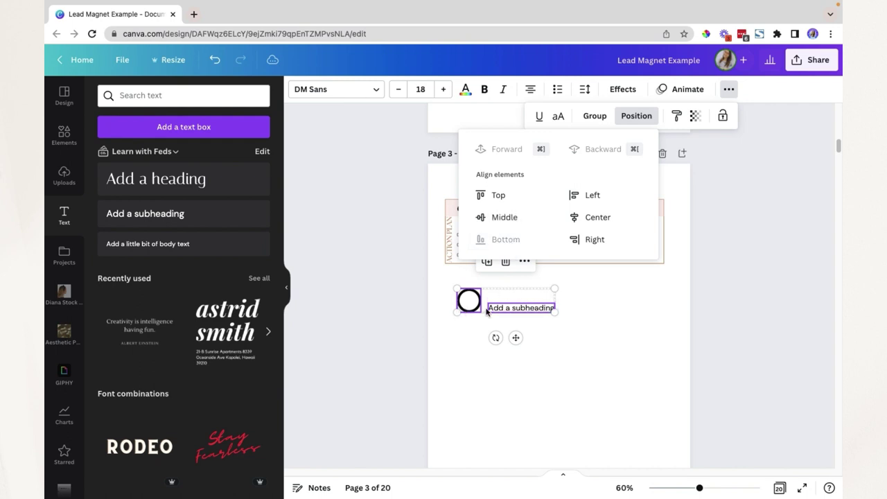
drag(432, 303, 596, 337)
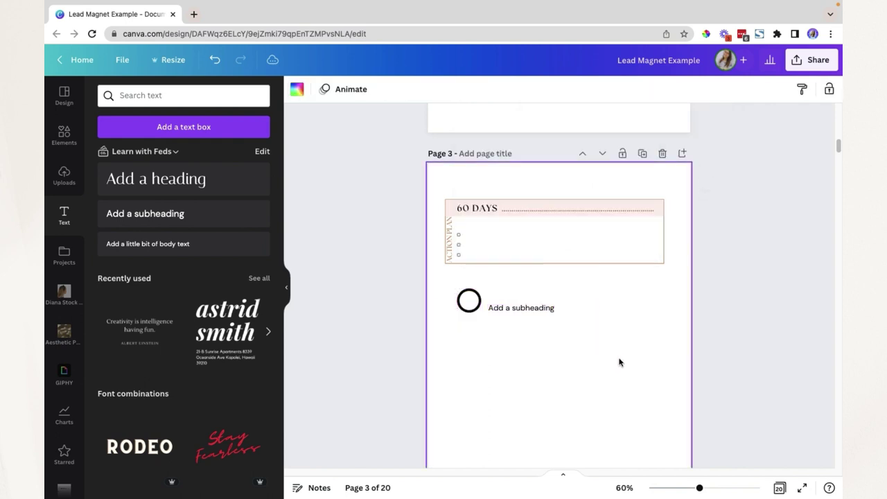
click(587, 369)
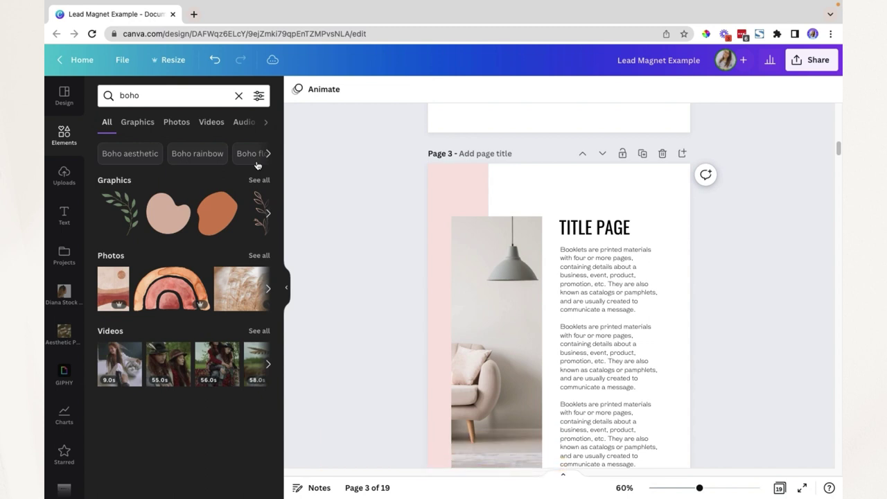
Step: Replace the "boho" element search with "minimal" and show only photo results
click(239, 95)
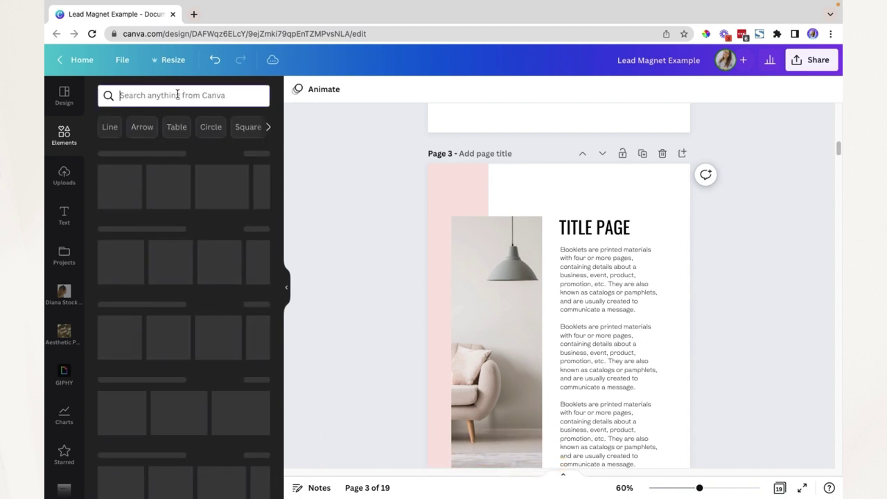
text(mi)
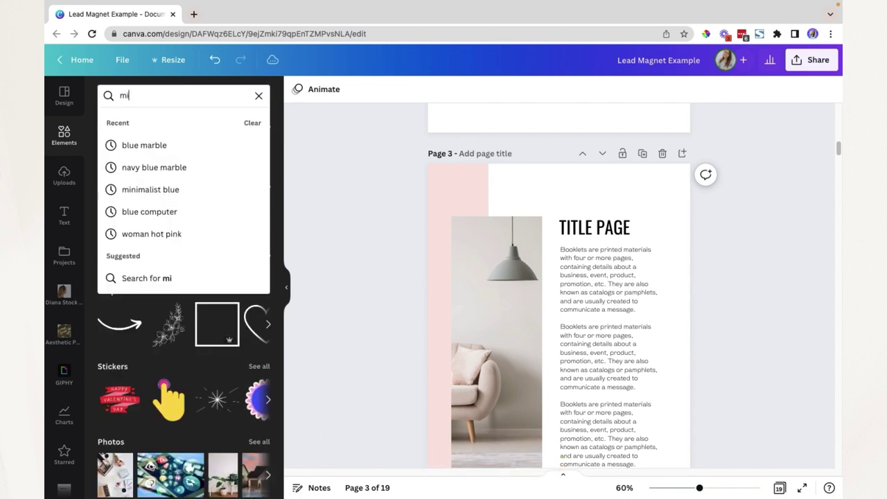
text(nimal)
key(Return)
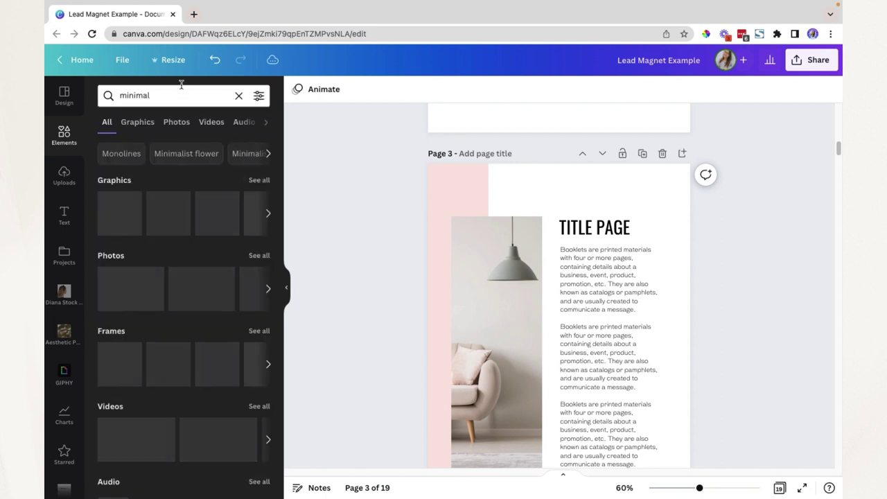
click(177, 124)
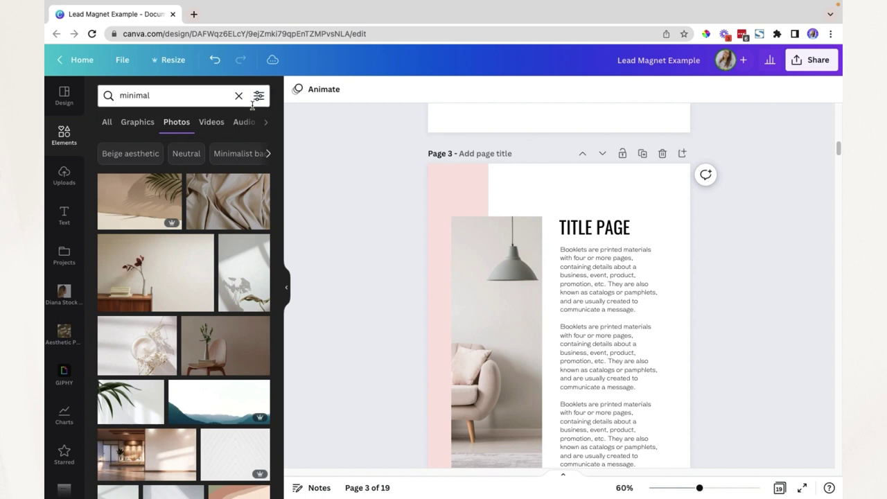
Step: Filter the "minimal" photo results to vertical orientation and browse through them
click(259, 97)
scroll(218, 261, down, 1)
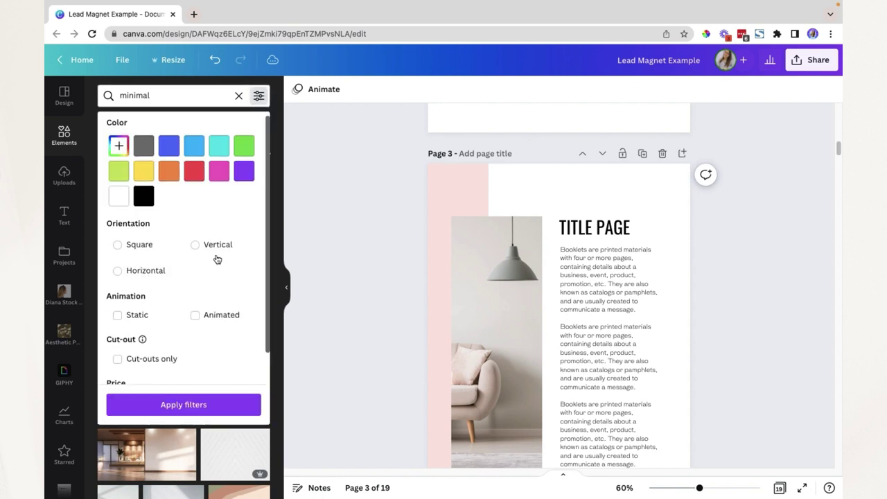
click(218, 249)
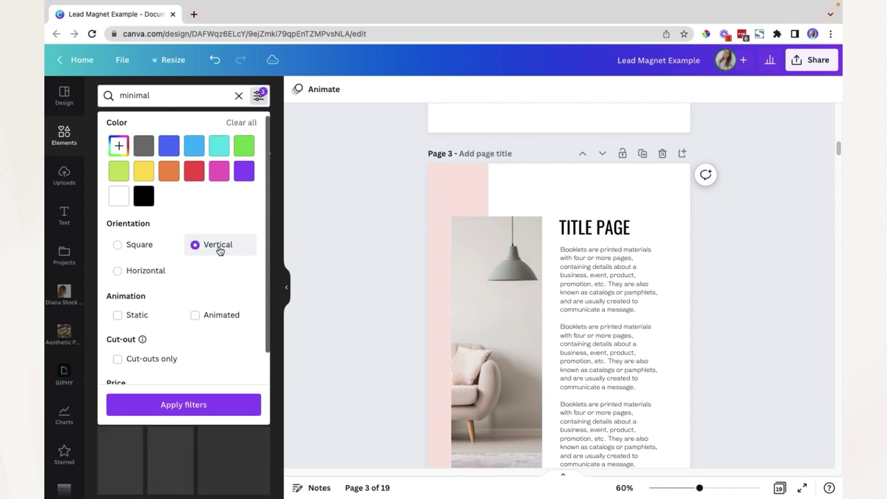
click(206, 406)
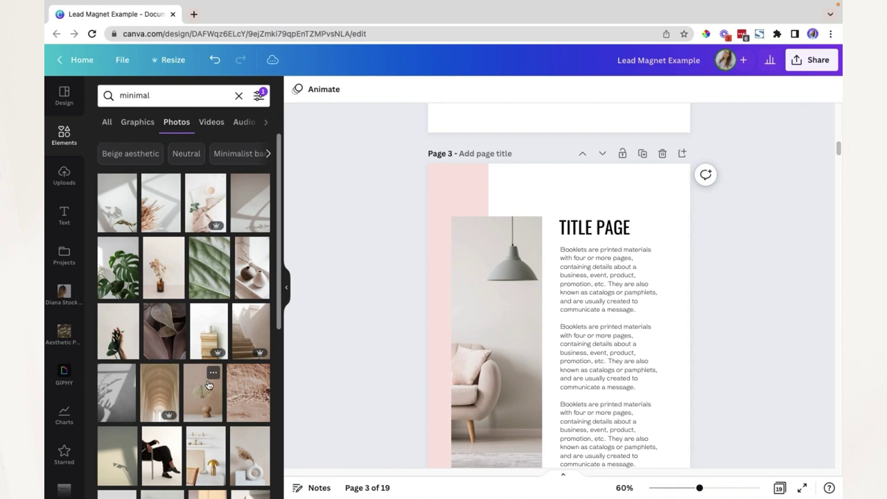
scroll(206, 386, down, 5)
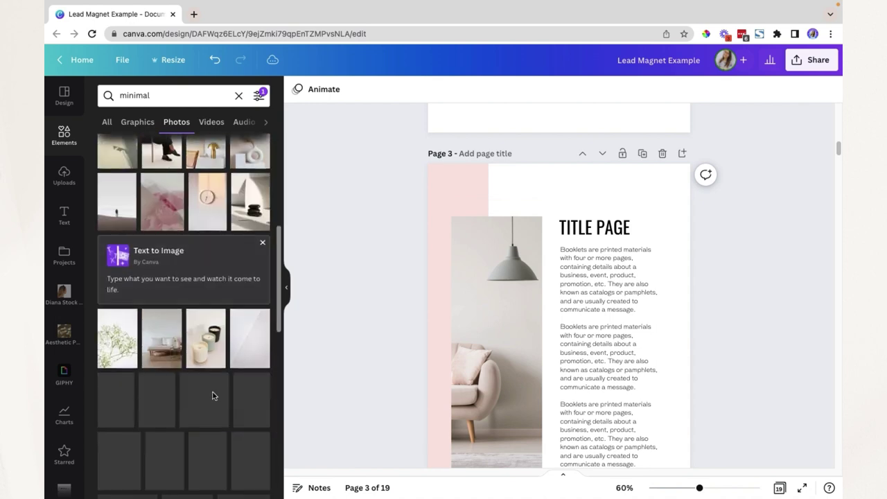
scroll(213, 393, up, 5)
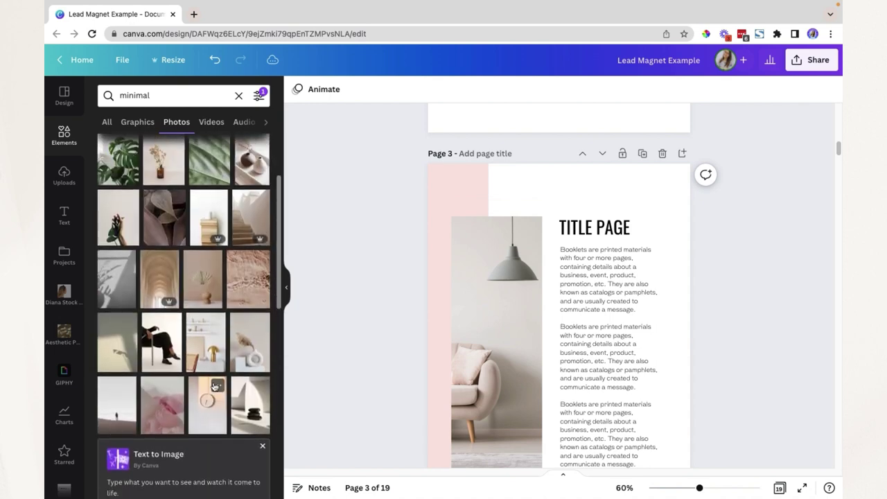
Step: Restrict the vertical "minimal" photo results to cut-outs only and browse through them
click(259, 95)
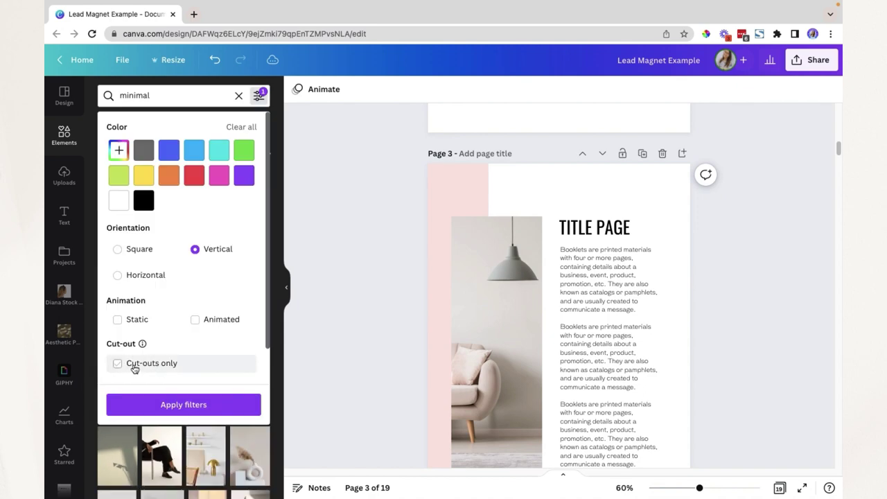
click(134, 366)
click(307, 297)
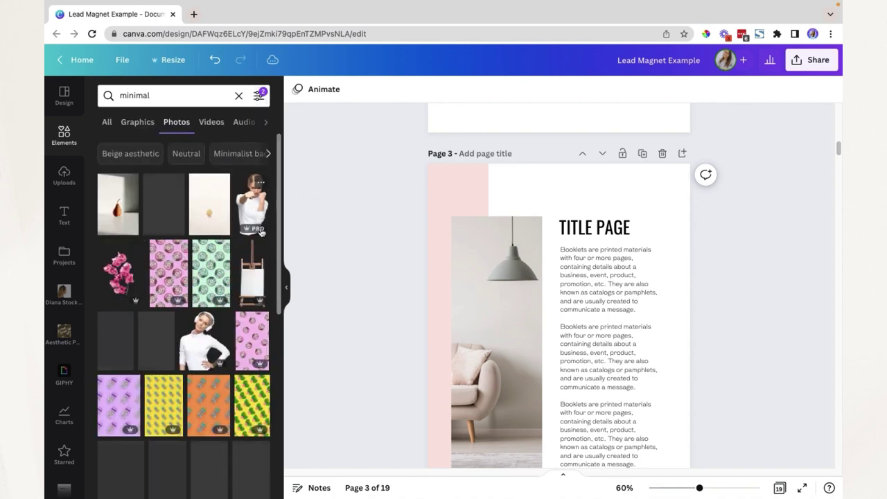
scroll(243, 222, down, 1)
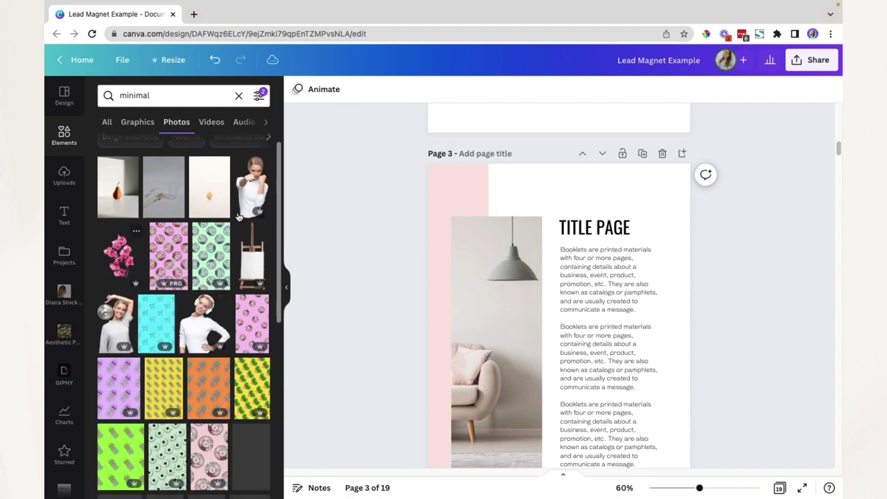
scroll(238, 217, down, 2)
Step: Remove the cut-outs restriction from the photo filters and copy the hex colour of the pink rectangle on page 3
click(259, 95)
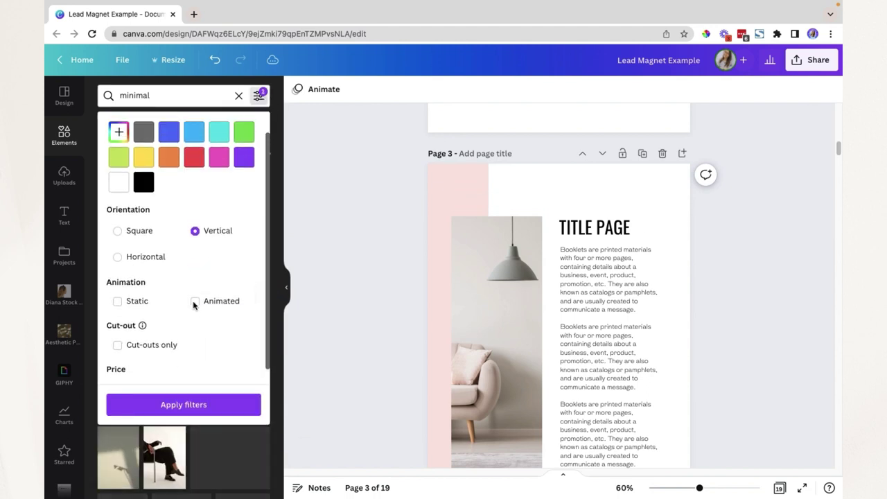
scroll(194, 305, up, 1)
click(123, 152)
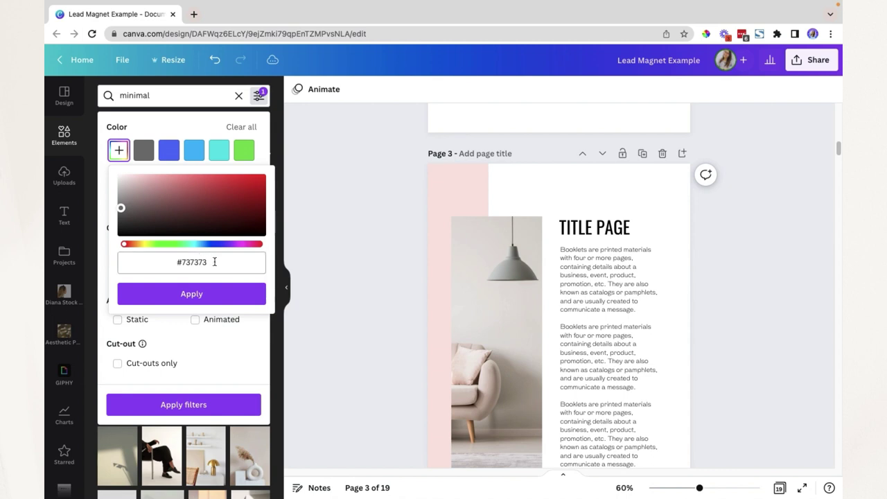
click(477, 189)
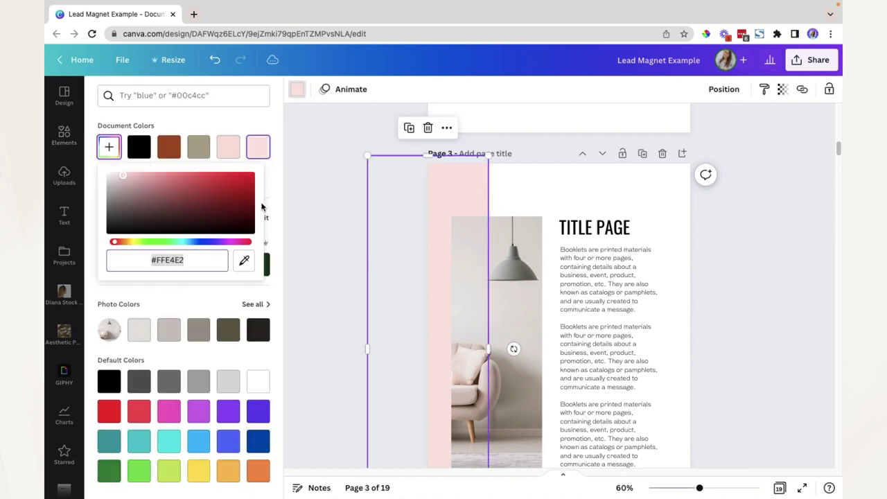
click(343, 176)
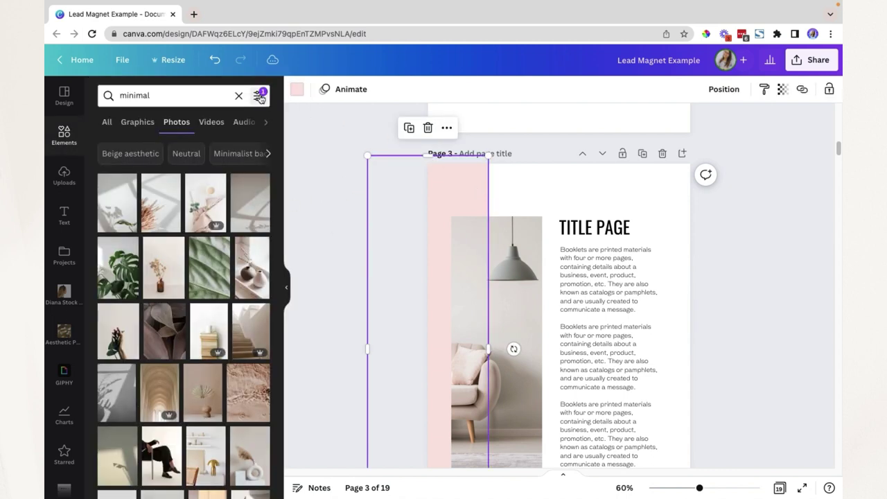
Step: Filter the vertical "minimal" photos by the custom colour copied from the page 3 rectangle, #FFE4E2
click(259, 95)
click(118, 150)
click(204, 262)
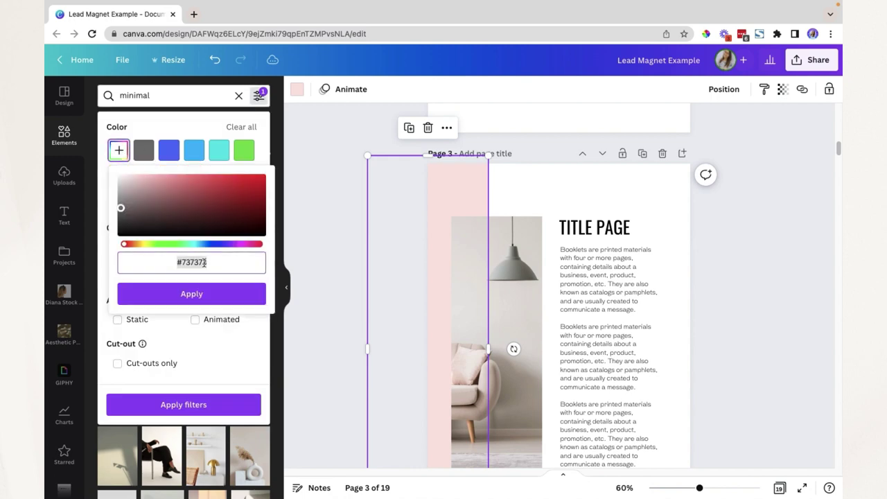
text(#FFE6E2)
click(210, 296)
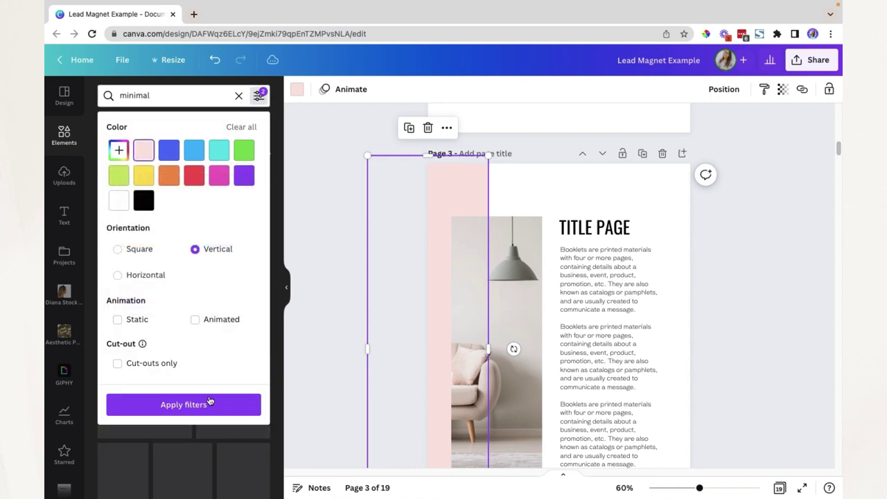
click(206, 409)
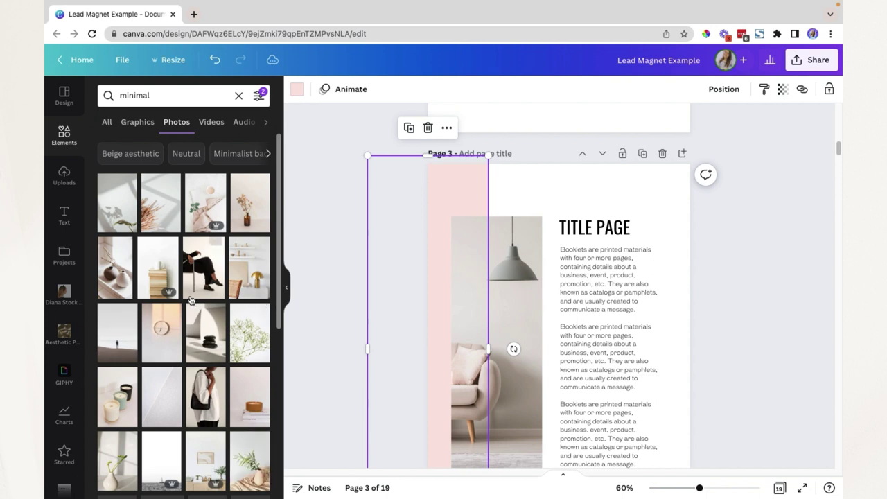
Step: Browse the vertical "minimal" photos matching the pink colour, then return to the start of the results
scroll(208, 333, down, 3)
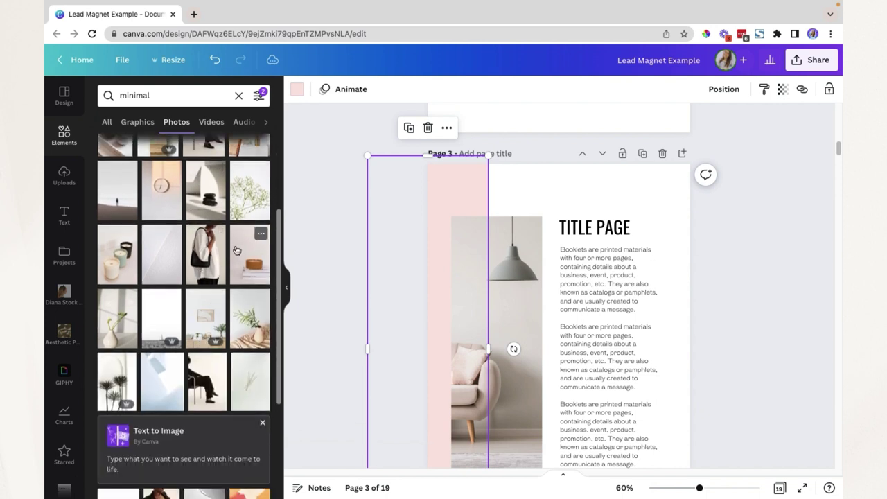
scroll(251, 268, down, 3)
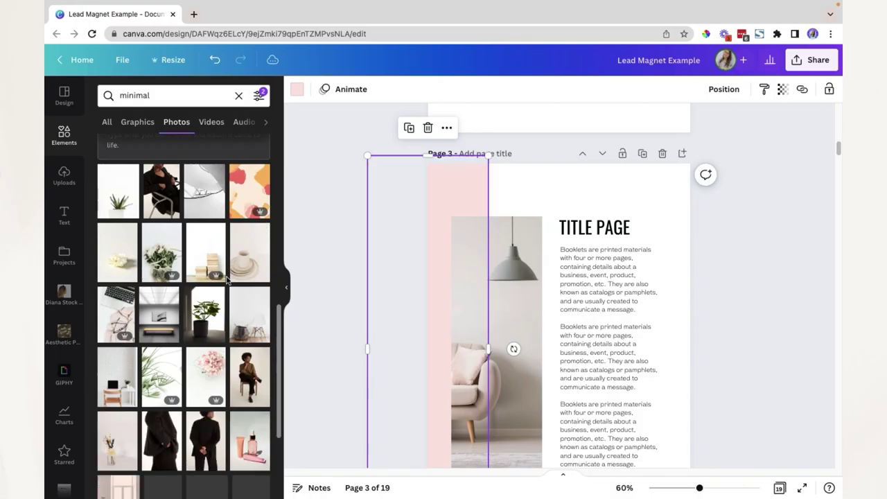
scroll(227, 287, down, 1)
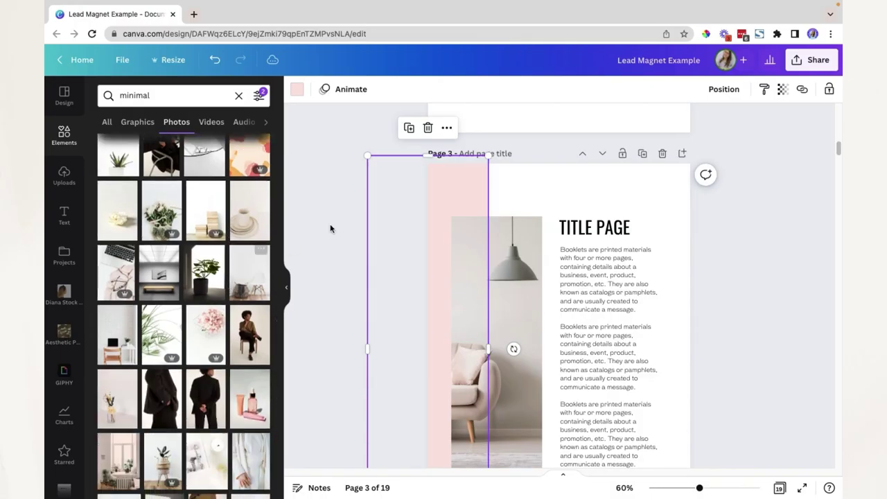
scroll(221, 335, down, 1)
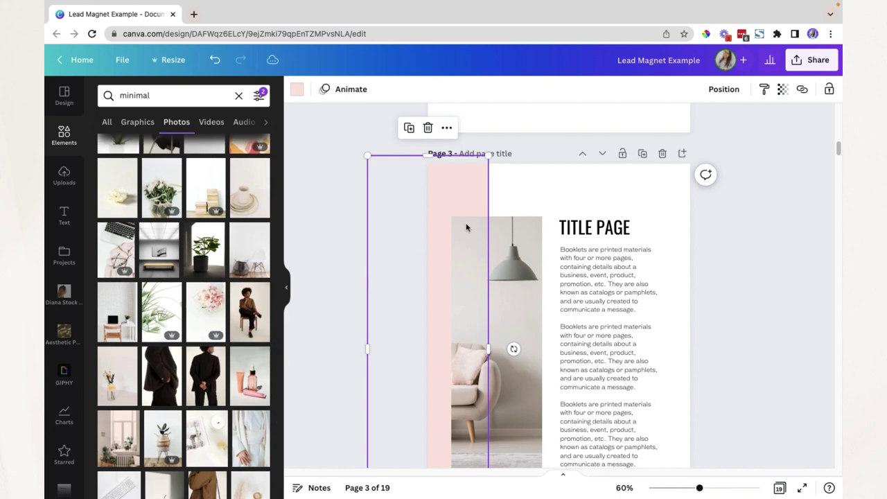
scroll(158, 302, down, 5)
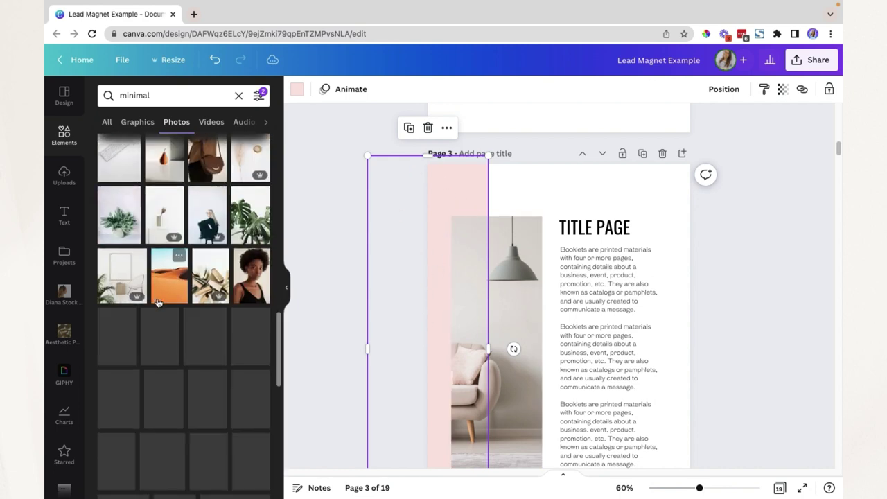
scroll(166, 291, down, 2)
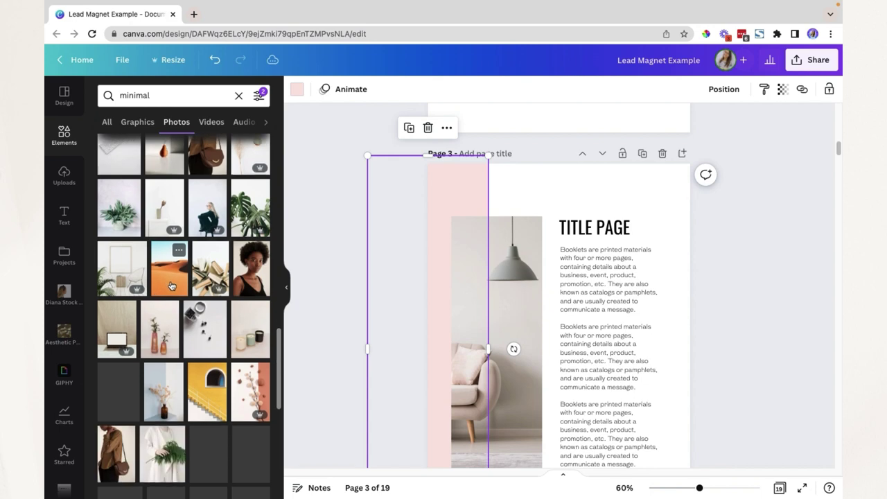
scroll(200, 274, down, 3)
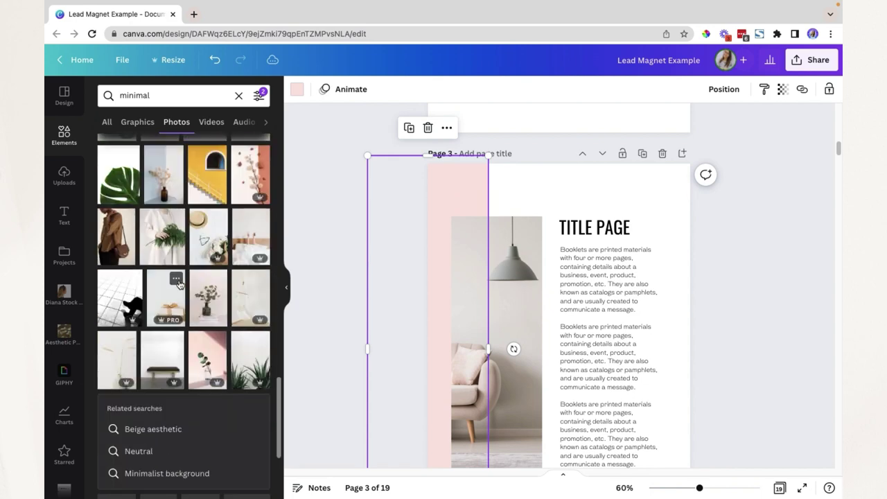
scroll(218, 262, up, 10)
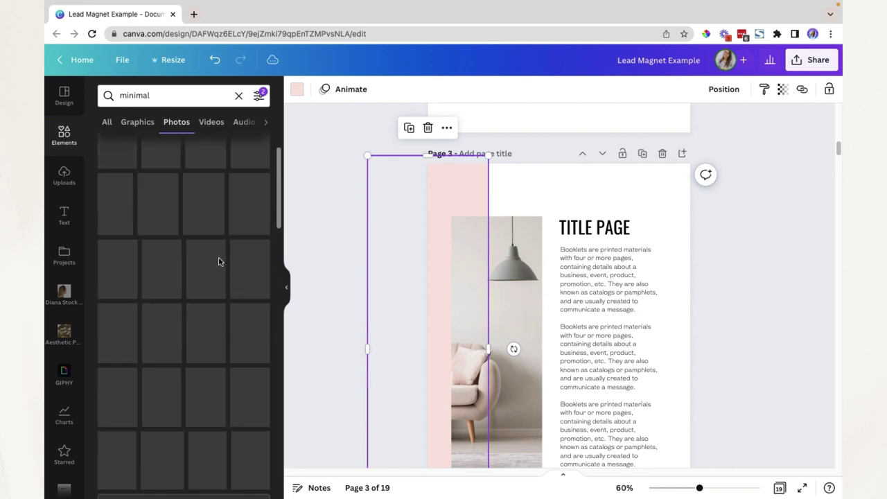
click(200, 96)
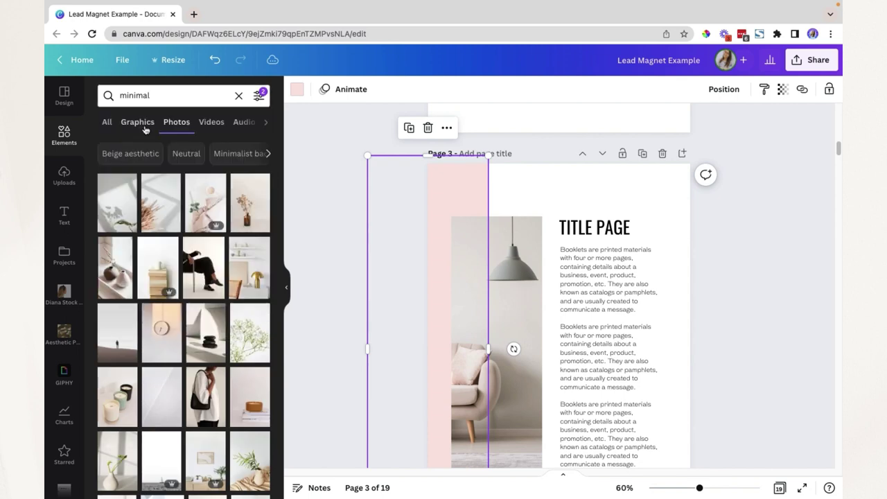
Step: Show graphics instead of photos for the "minimal" search and glance through the results with the same filters
click(137, 122)
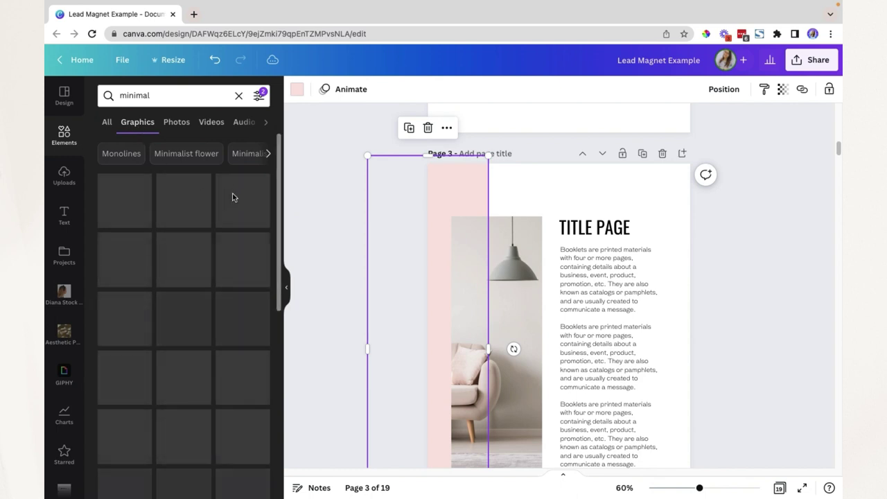
scroll(224, 299, down, 2)
scroll(224, 298, up, 2)
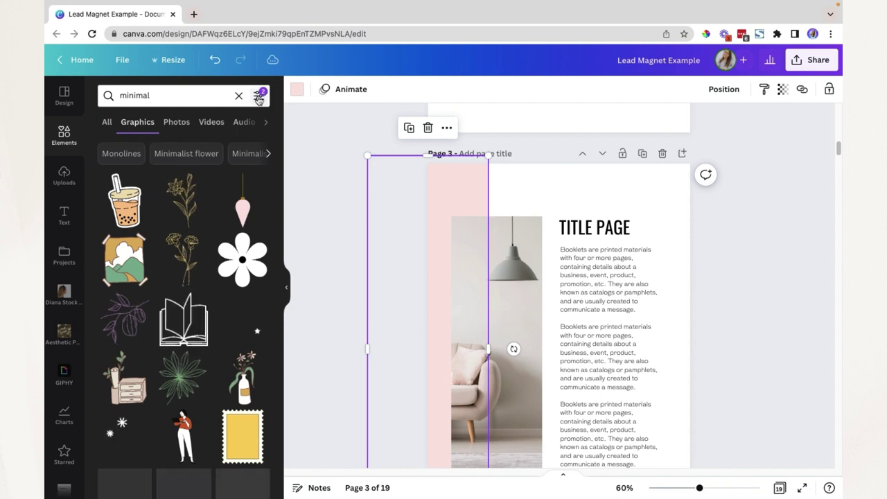
Step: Review the filter options for the "minimal" graphics and clear all the active filters
click(258, 97)
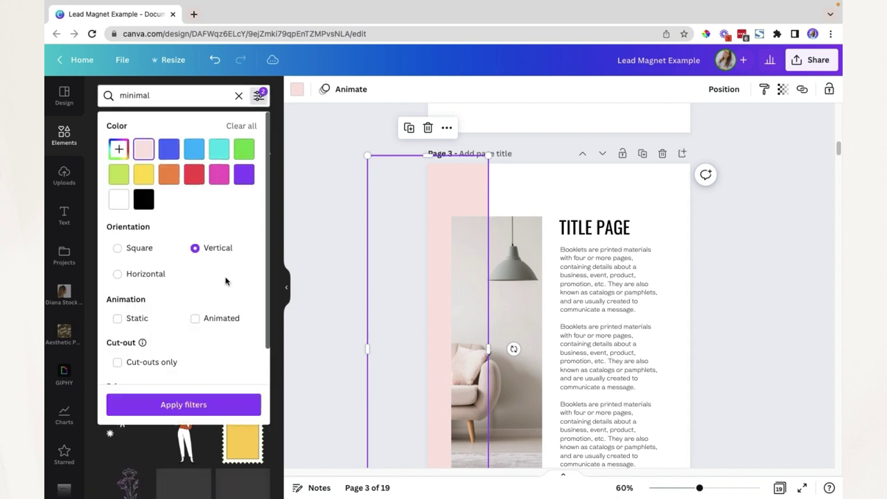
scroll(173, 228, down, 2)
scroll(202, 226, up, 2)
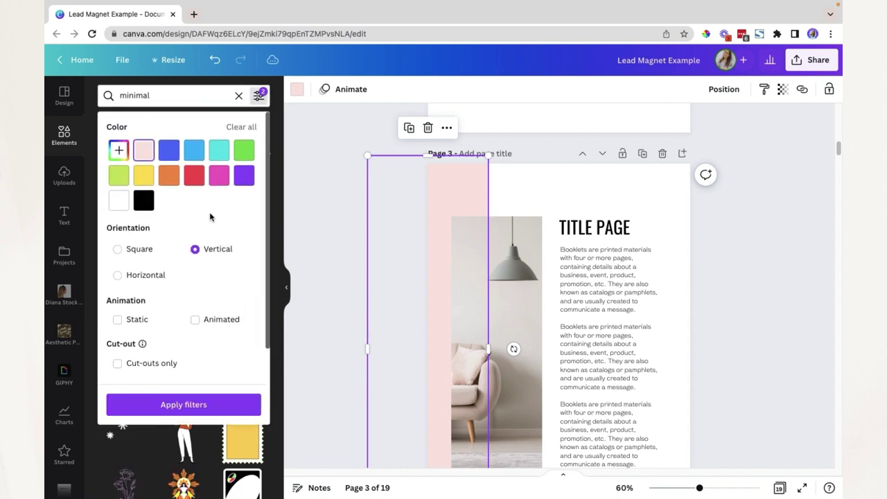
click(245, 127)
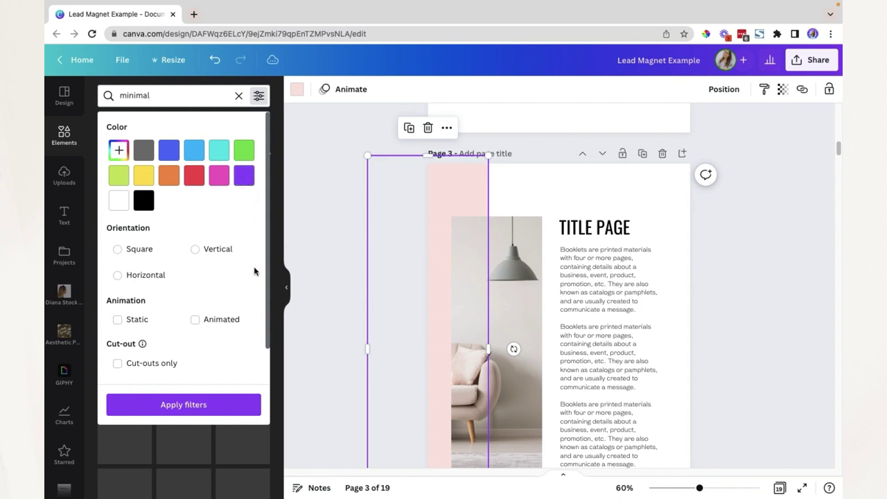
Step: Restrict the "minimal" graphics to free elements only and browse through them
scroll(251, 272, down, 1)
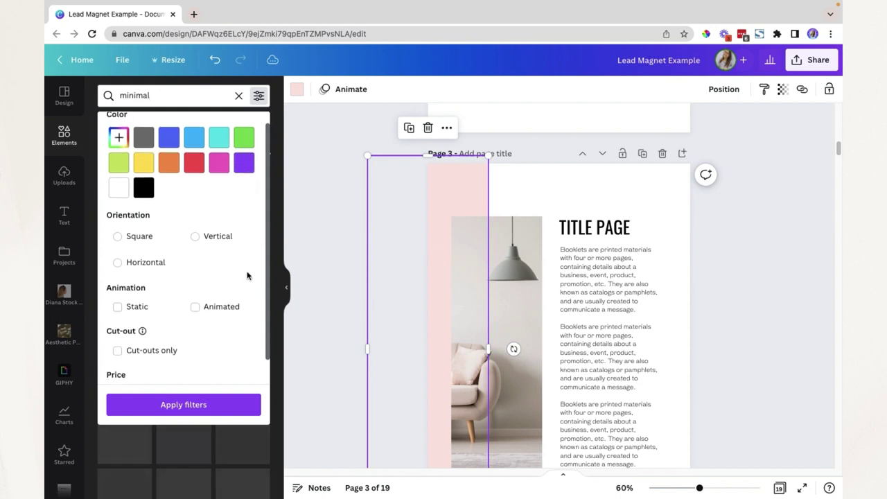
scroll(247, 276, down, 2)
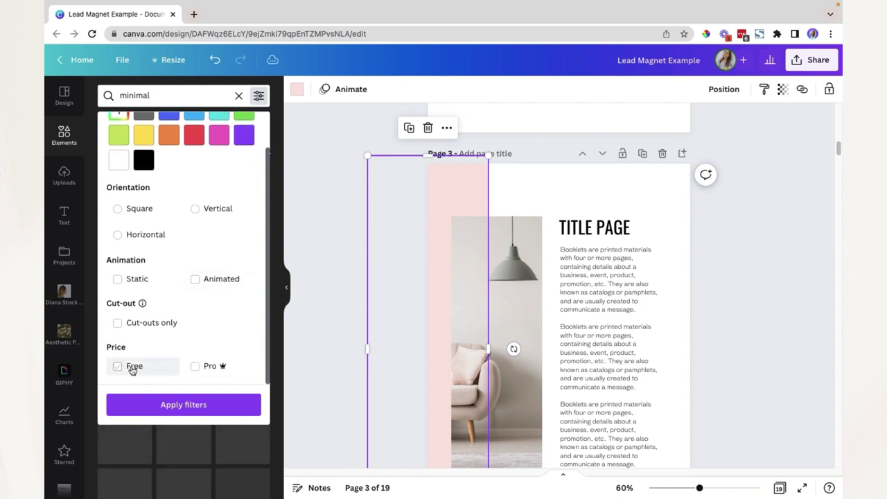
click(133, 368)
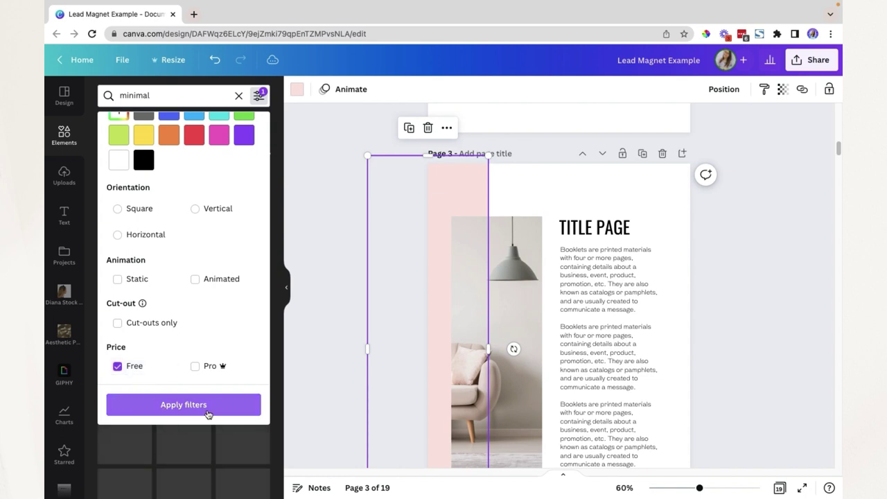
click(208, 406)
scroll(181, 284, down, 3)
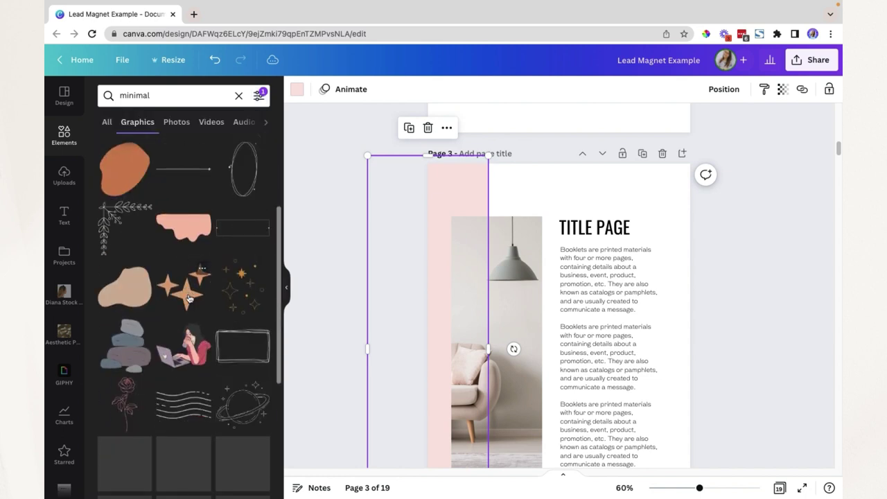
scroll(187, 288, down, 5)
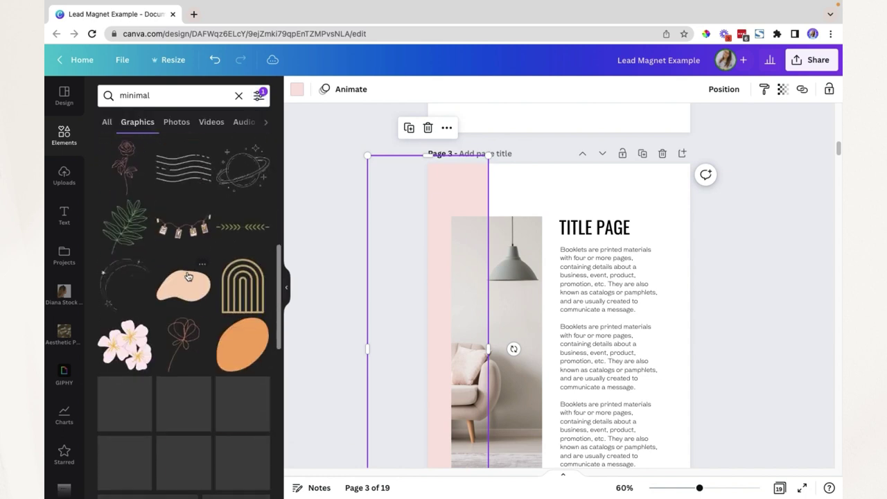
scroll(192, 316, down, 4)
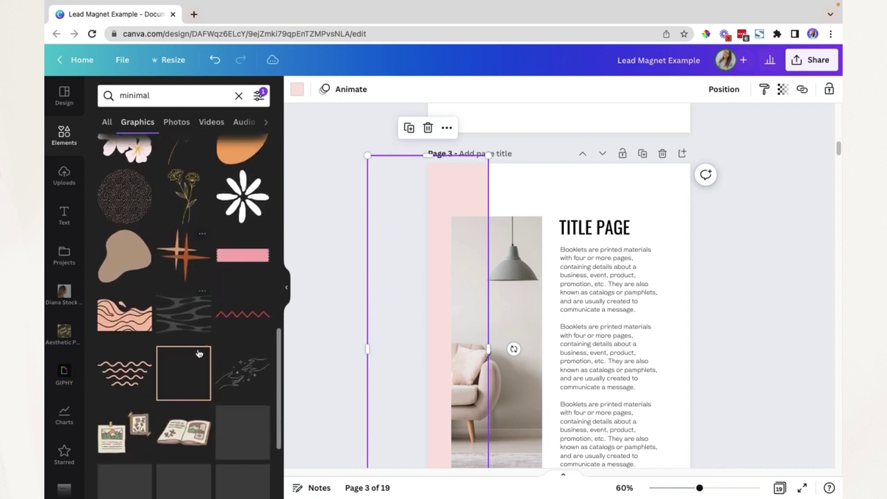
scroll(196, 347, down, 3)
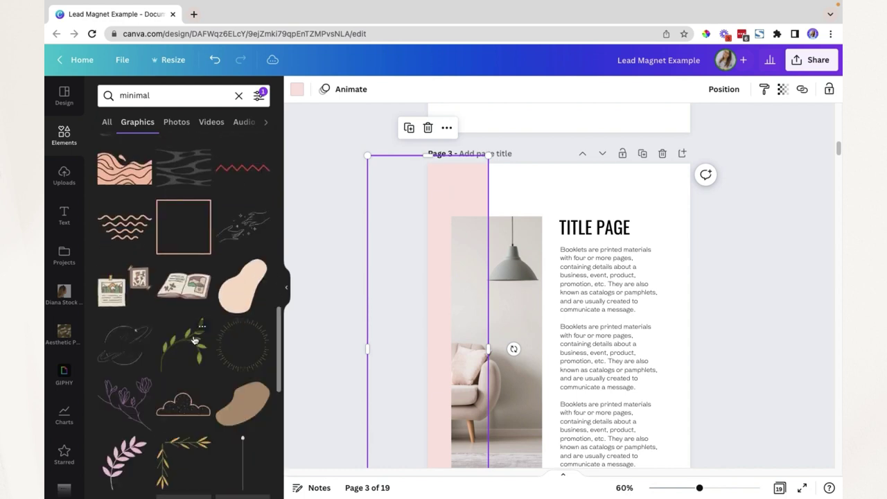
scroll(194, 339, down, 1)
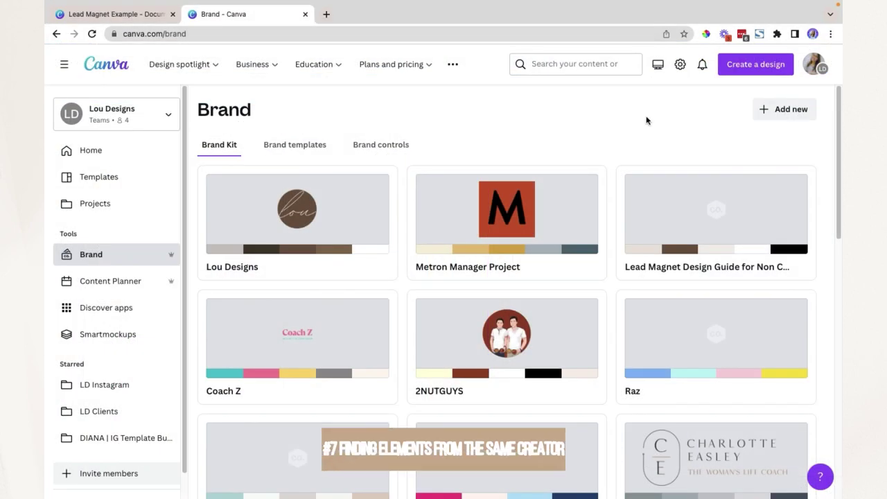
Step: Look through all the brand kits on the Brand page, down to the last one and back to the beginning
scroll(686, 355, down, 3)
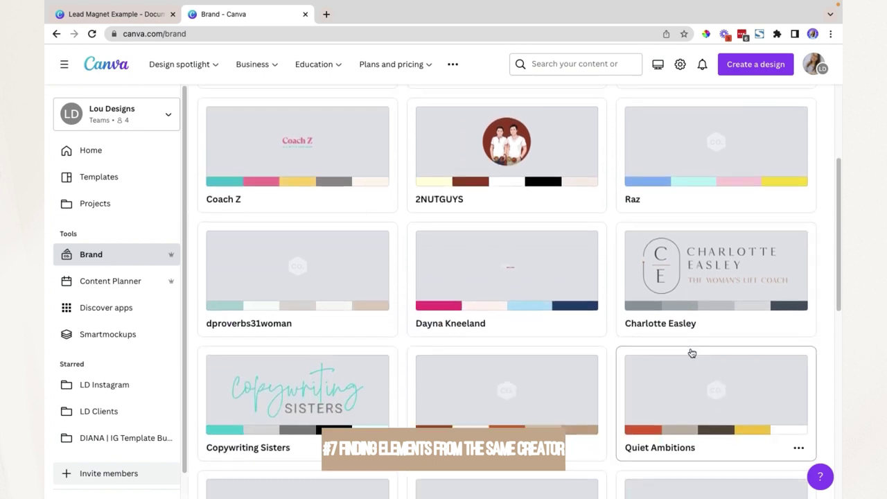
scroll(690, 350, down, 1)
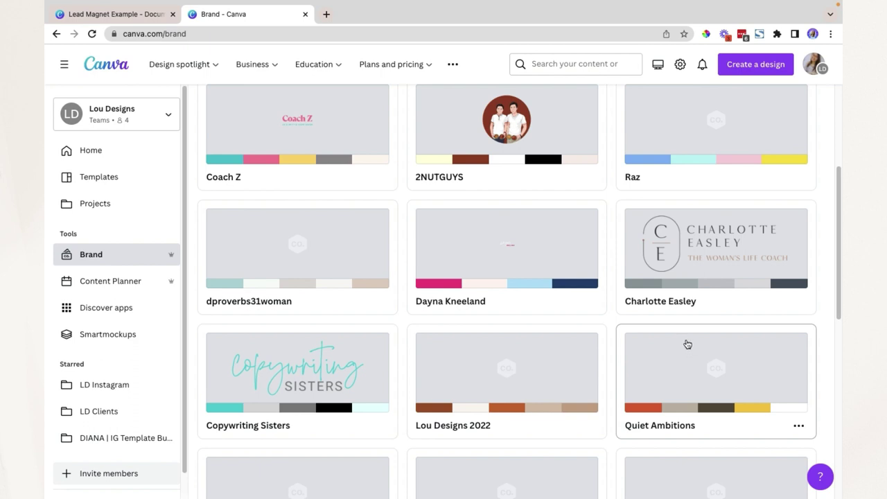
scroll(660, 346, down, 1)
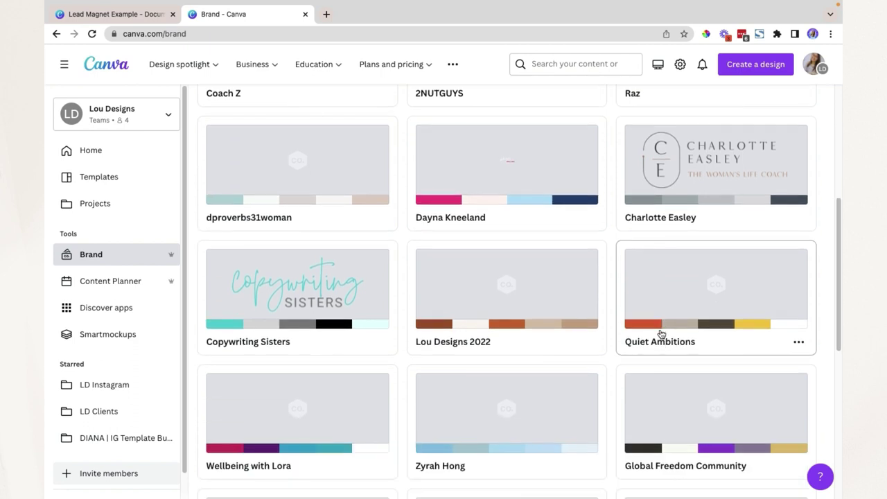
scroll(593, 324, down, 3)
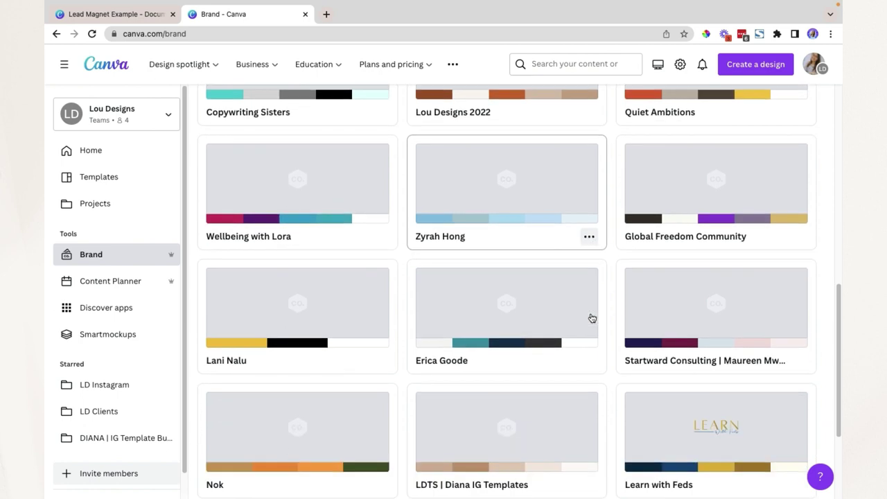
scroll(647, 359, down, 3)
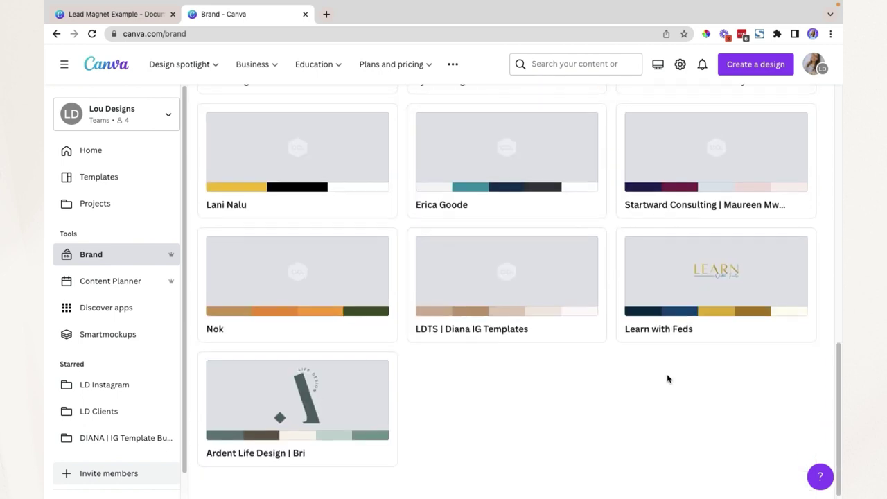
scroll(667, 379, up, 10)
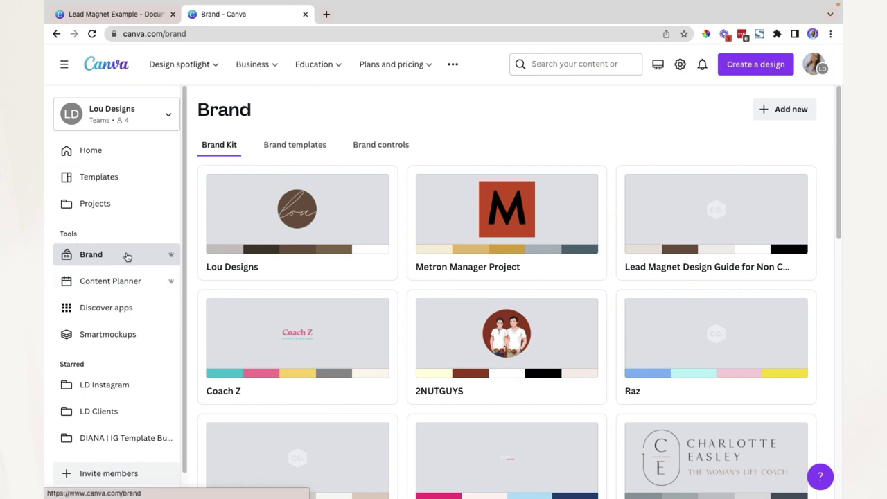
Step: Create a new brand kit named "Lou Designs 2023"
click(802, 116)
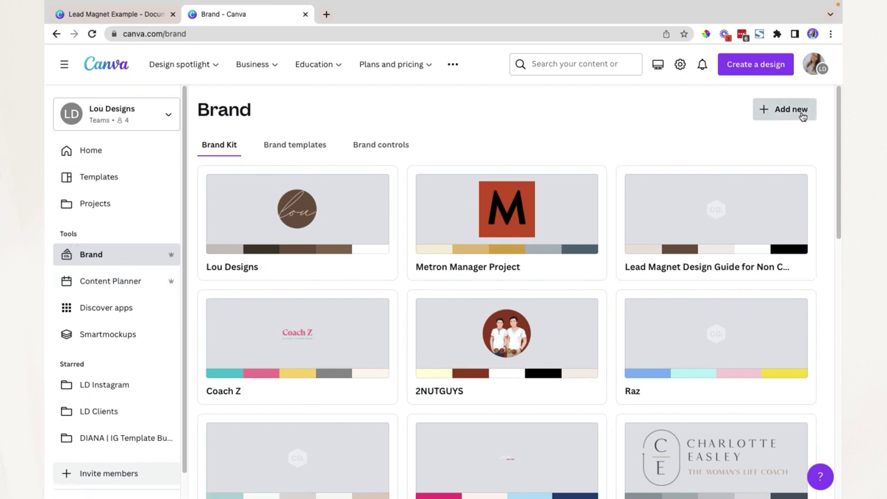
click(750, 157)
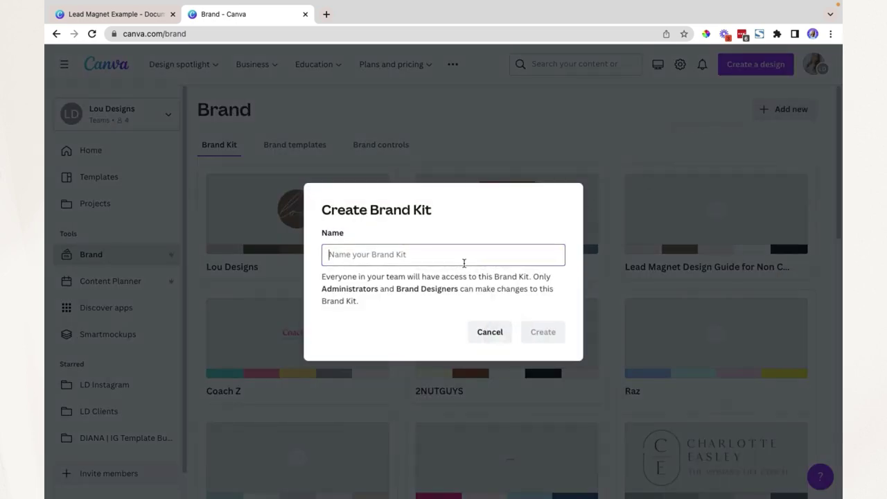
text(Lou Designs 2023)
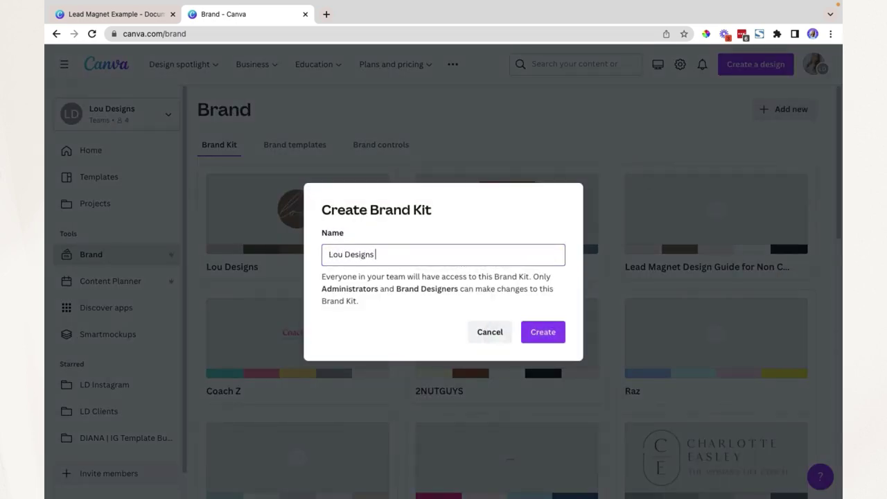
click(542, 332)
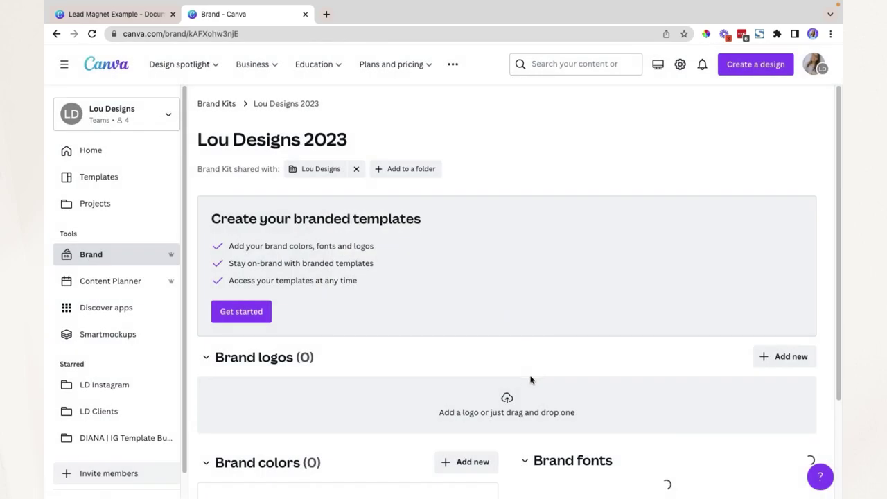
Step: Look over the new kit's sections for logos, colours and text styles, and show its uploaded fonts
scroll(495, 316, down, 2)
scroll(416, 235, down, 1)
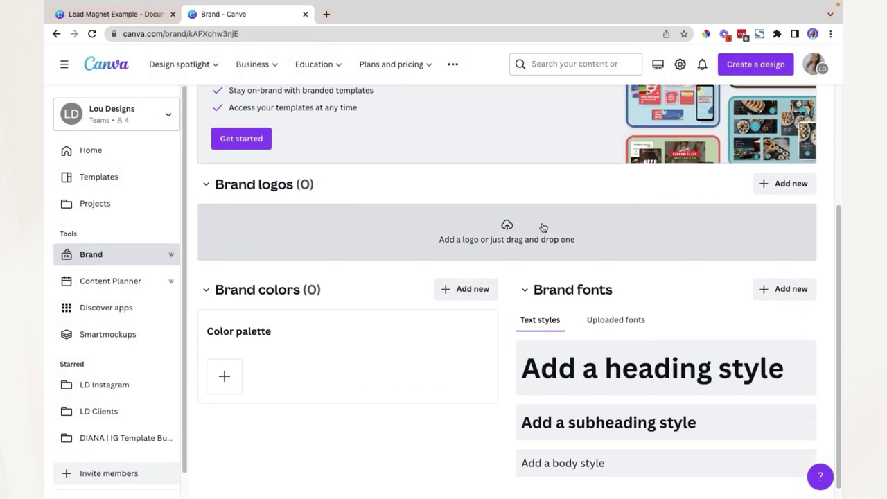
scroll(628, 315, down, 1)
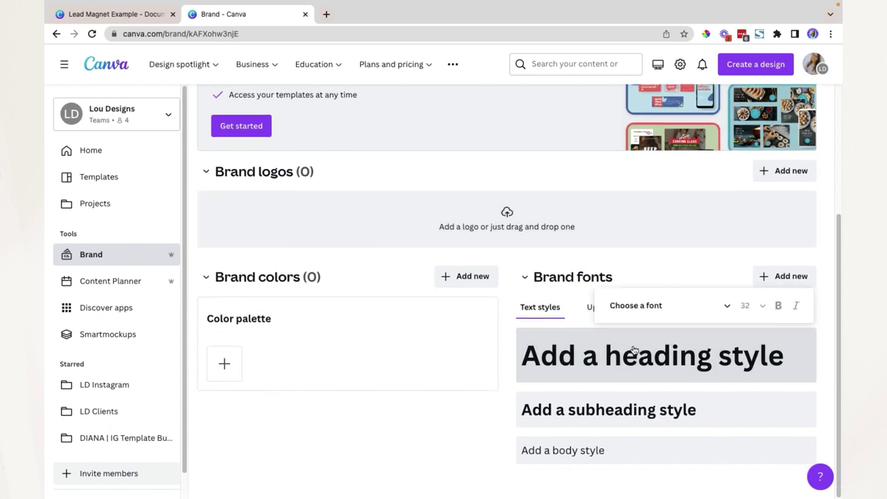
click(627, 307)
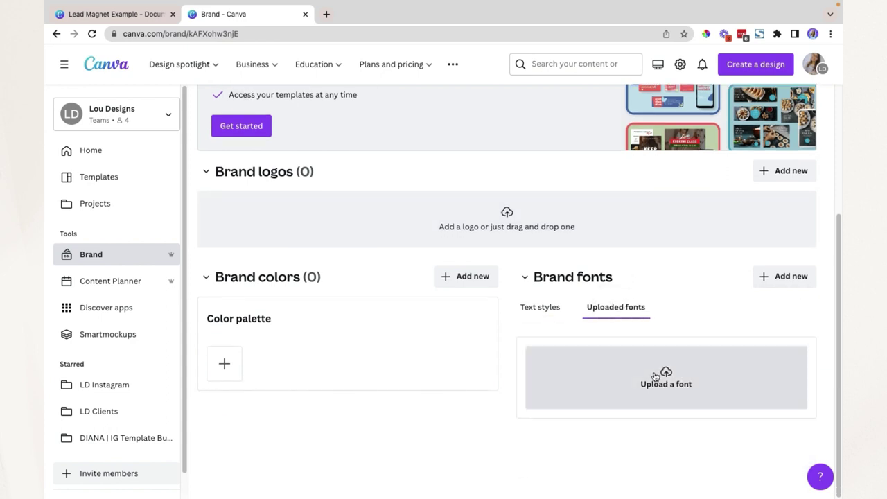
click(633, 307)
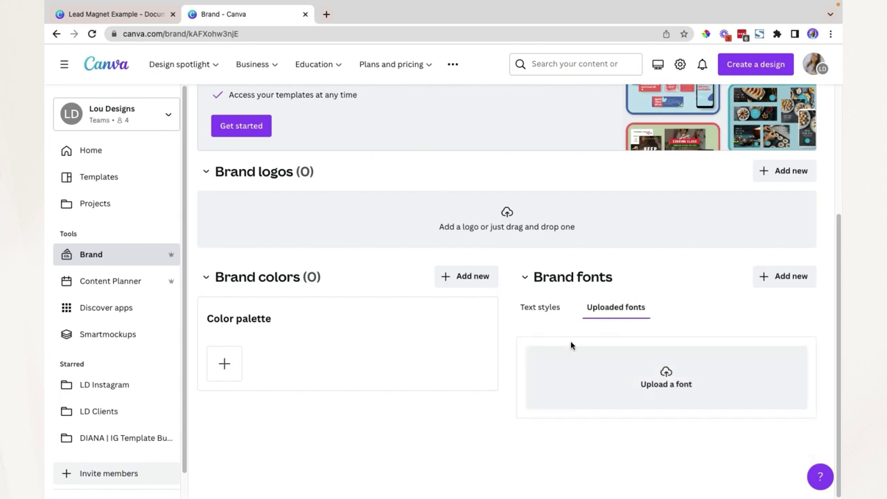
Step: Add the dark blue colour #161B56 to the new brand kit's colour palette
click(223, 363)
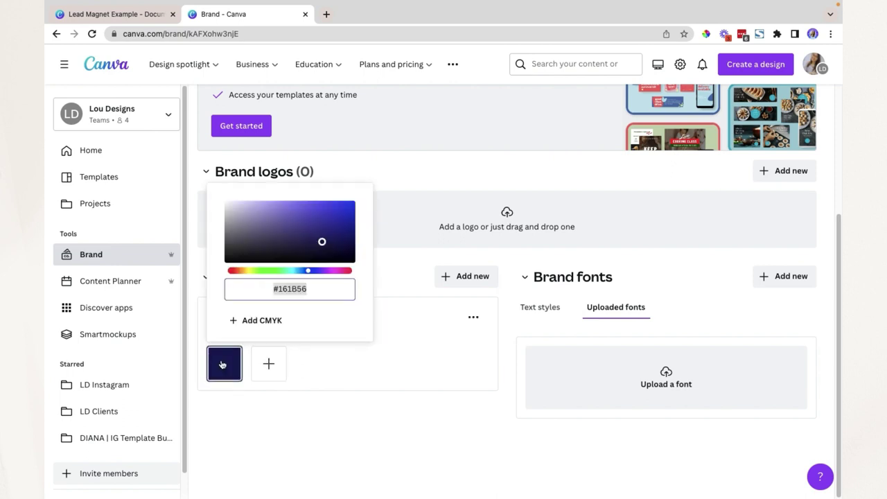
click(350, 379)
scroll(352, 333, up, 2)
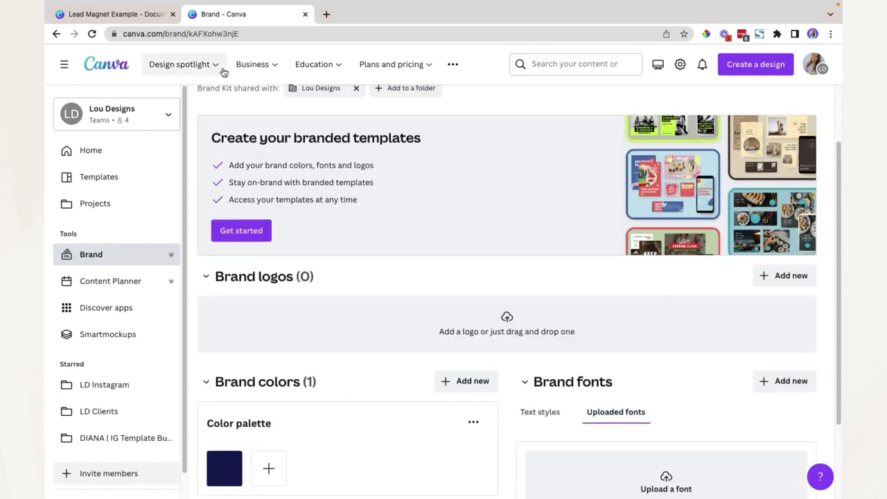
Step: Return to the Lead Magnet Example design and switch the brand kit in the page 3 title's font list to Lou Designs 2022
click(130, 14)
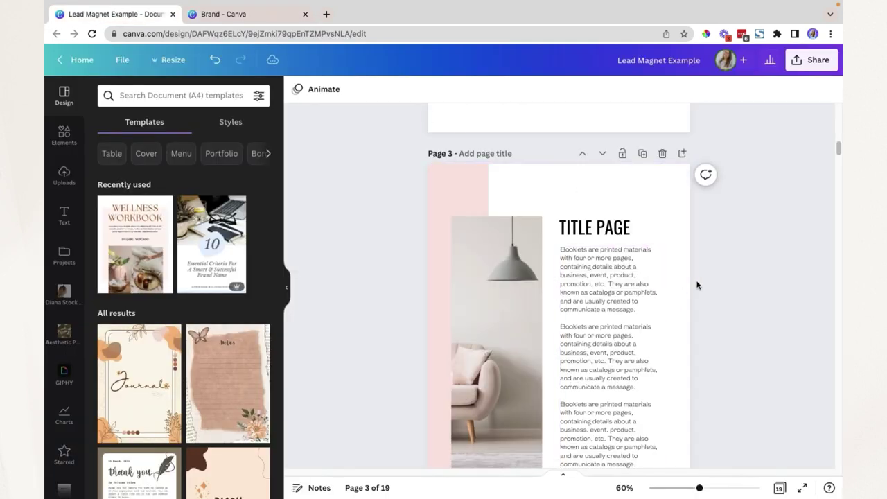
click(590, 226)
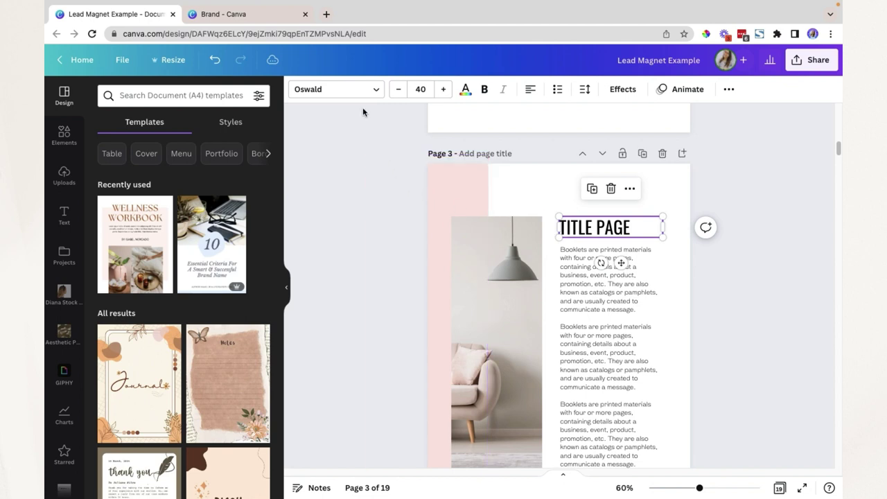
click(331, 91)
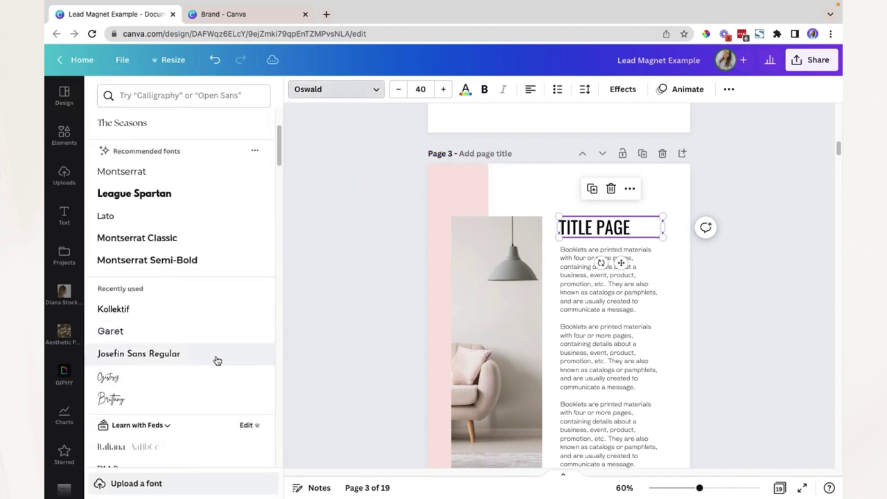
scroll(215, 388, down, 3)
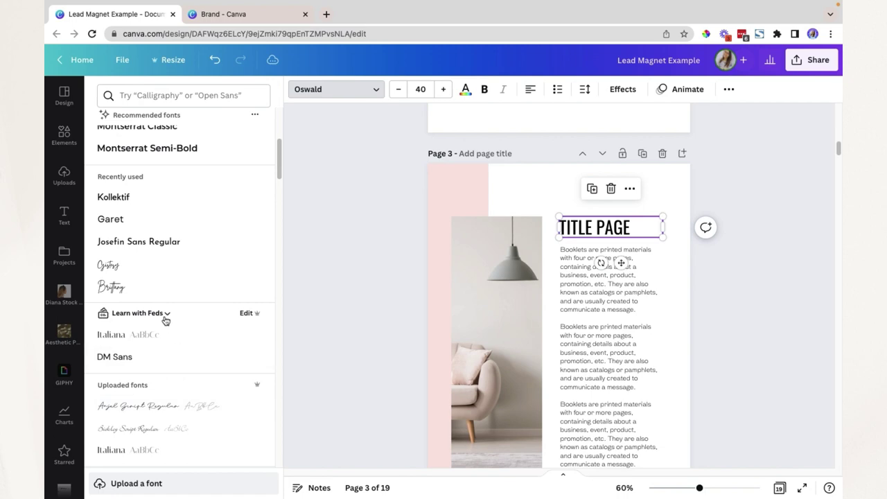
click(167, 314)
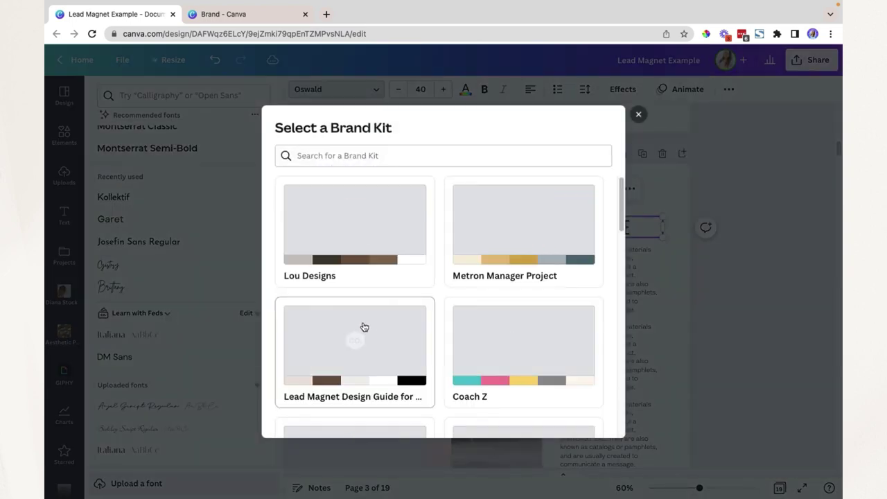
scroll(363, 327, down, 5)
scroll(480, 375, down, 4)
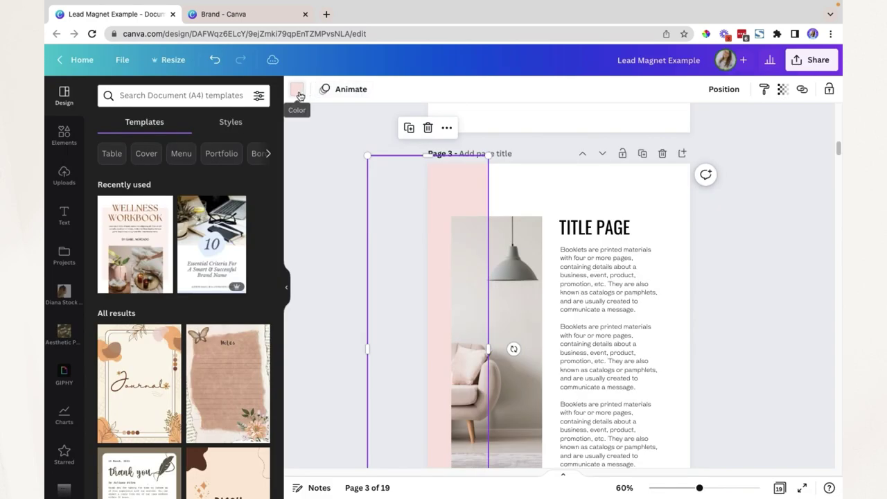
Step: Show the colour choices for page 3's pink rectangle and switch their brand kit to Copywriting Sisters
click(297, 91)
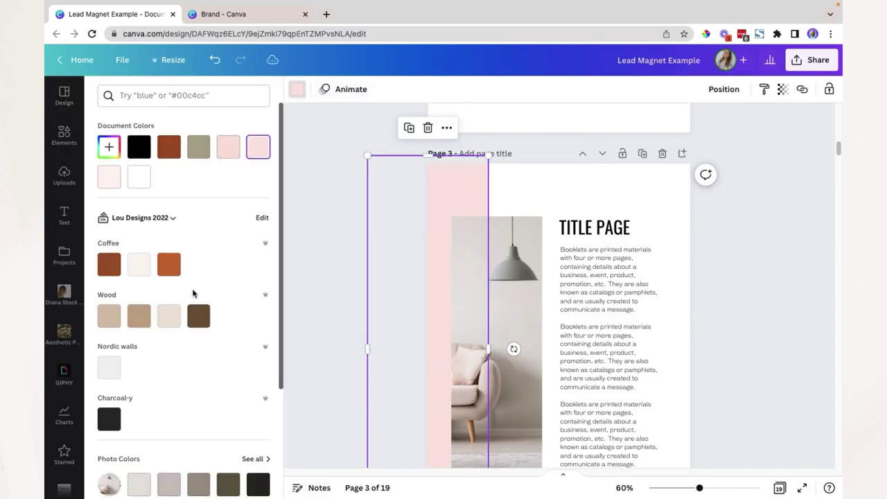
click(166, 223)
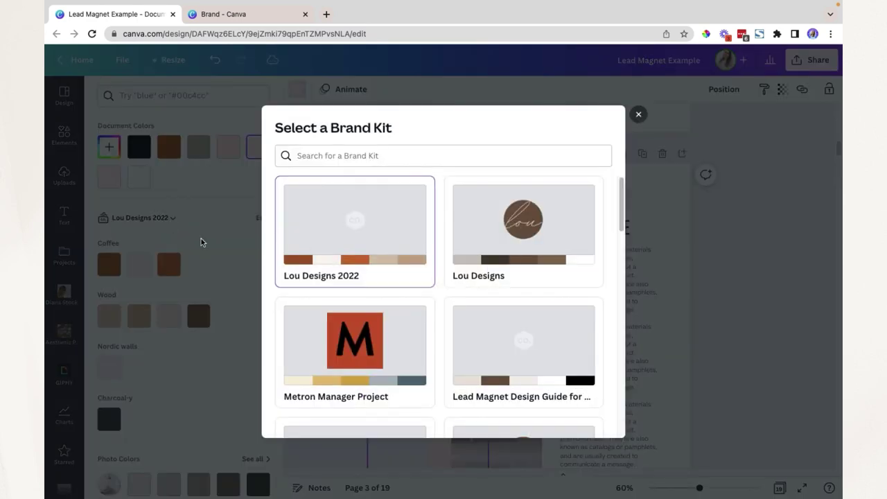
click(638, 114)
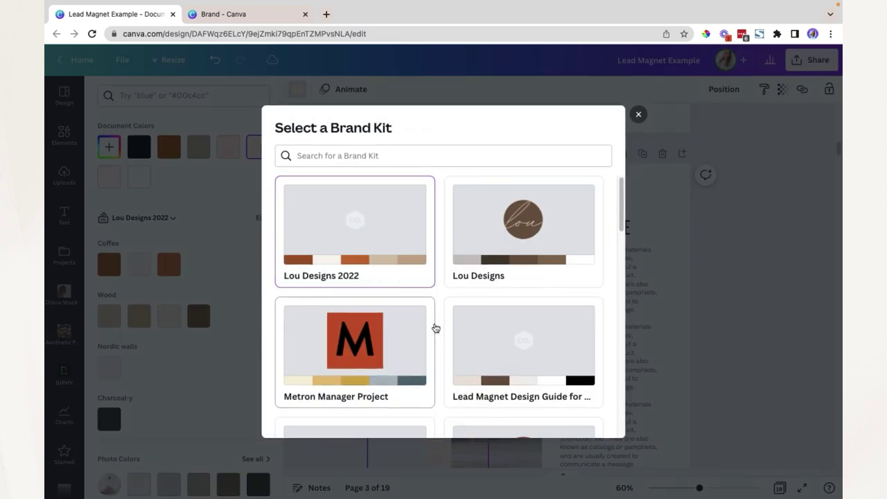
scroll(452, 348, down, 5)
scroll(451, 348, down, 3)
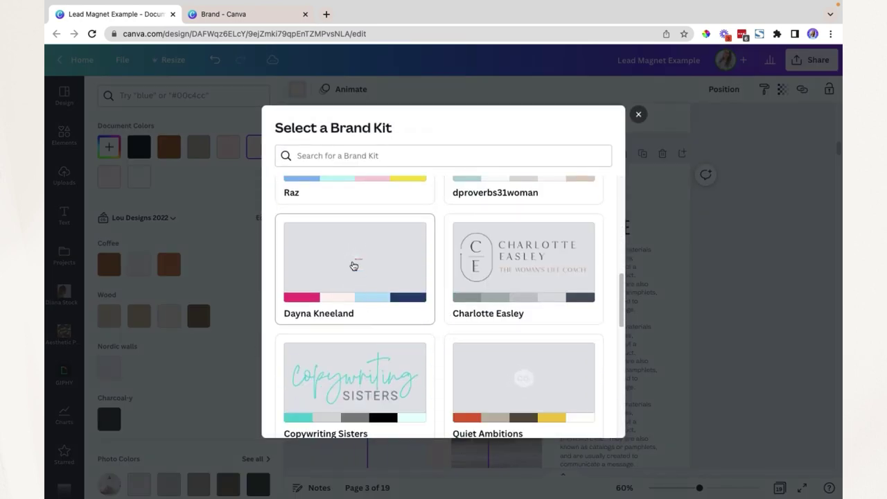
scroll(353, 265, down, 3)
click(322, 210)
Step: Change the brand kit for the pink rectangle's colours to Metron Manager Project and leave the colour choices
click(153, 173)
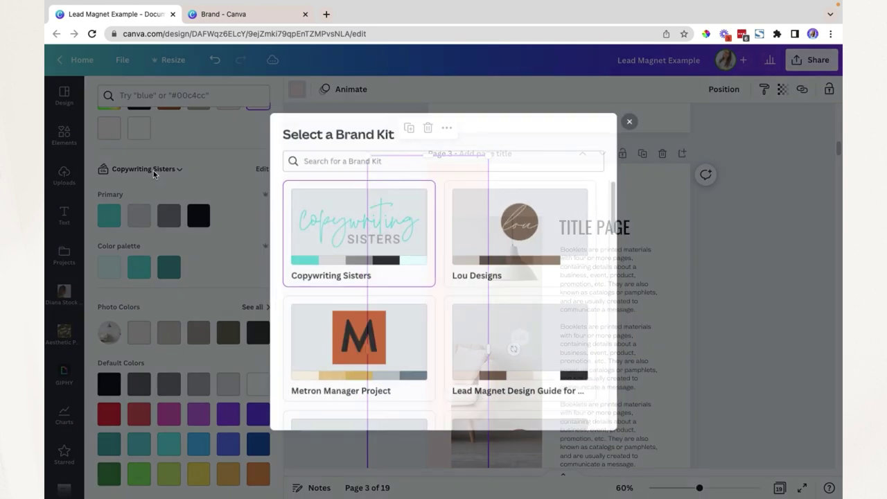
click(355, 343)
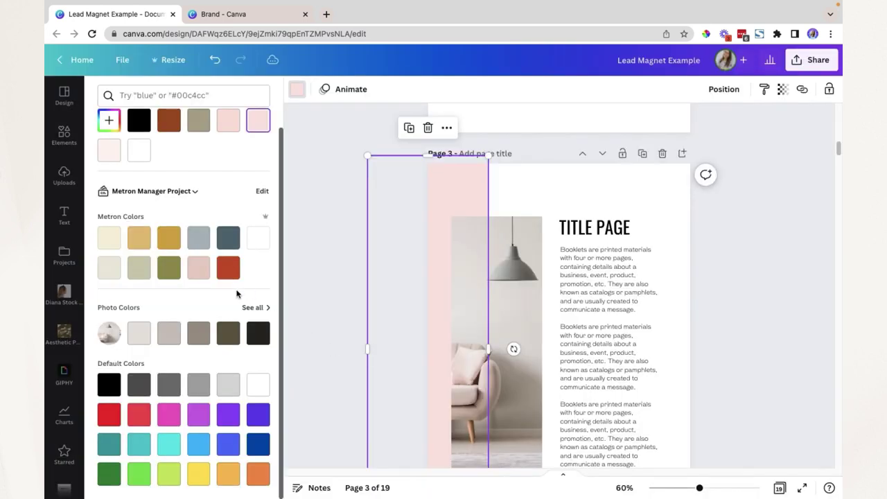
key(Escape)
Step: Place the Metron Manager Project logo from the brand kit on page 3 and delete it again
scroll(65, 362, down, 3)
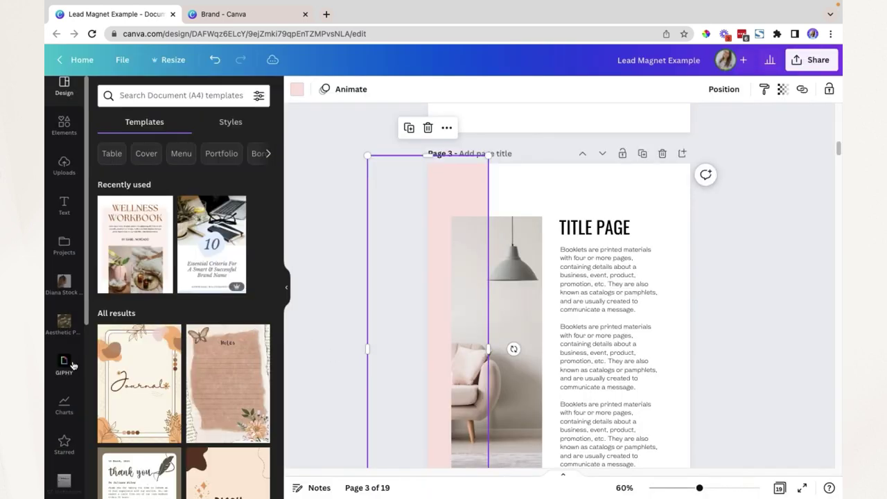
scroll(72, 375, down, 5)
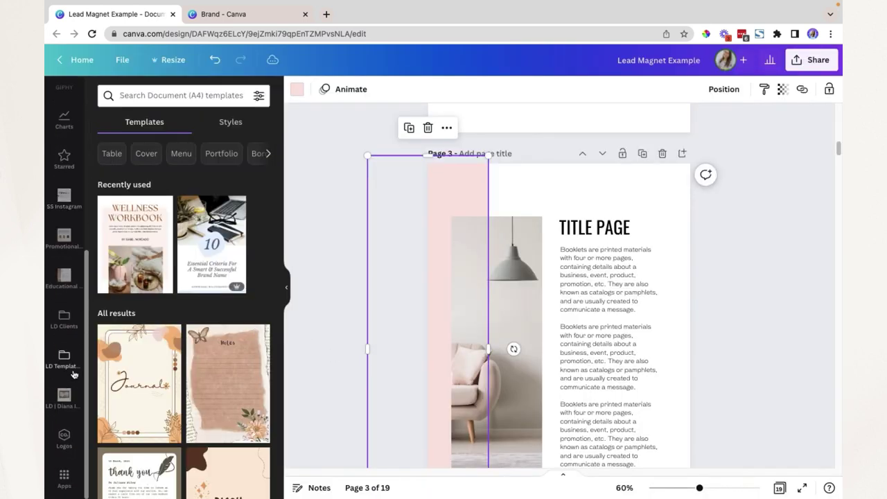
click(64, 437)
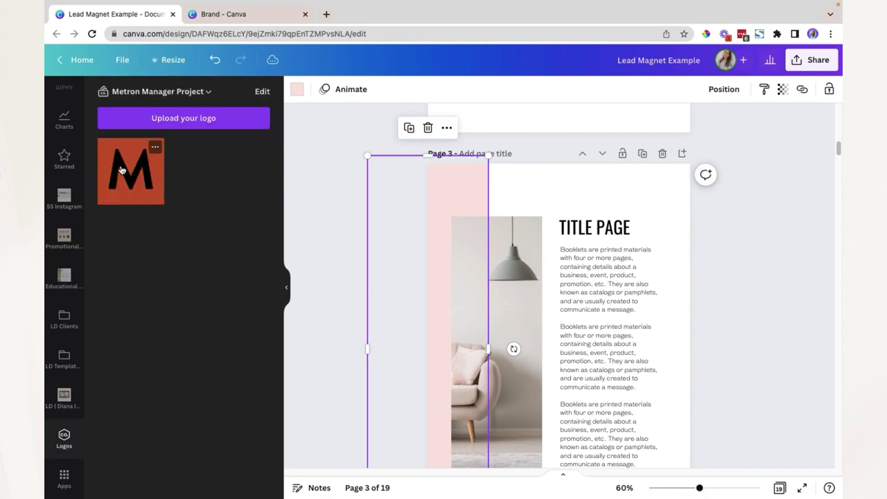
click(121, 170)
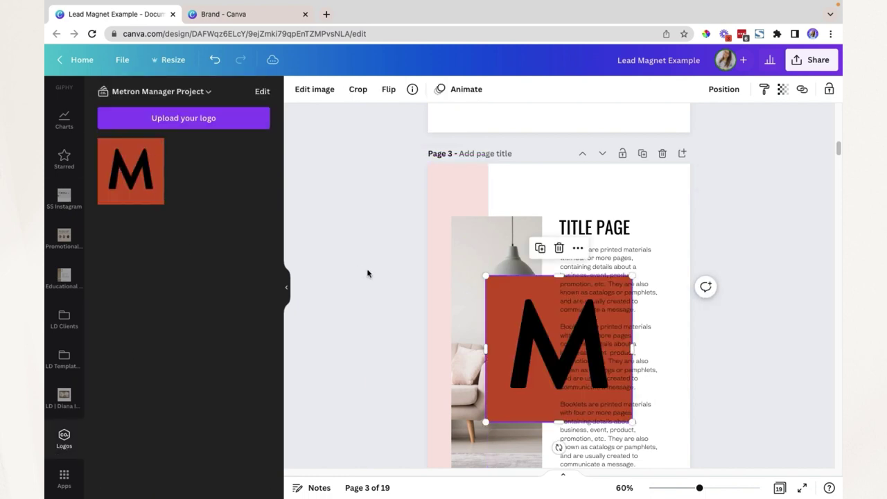
key(Delete)
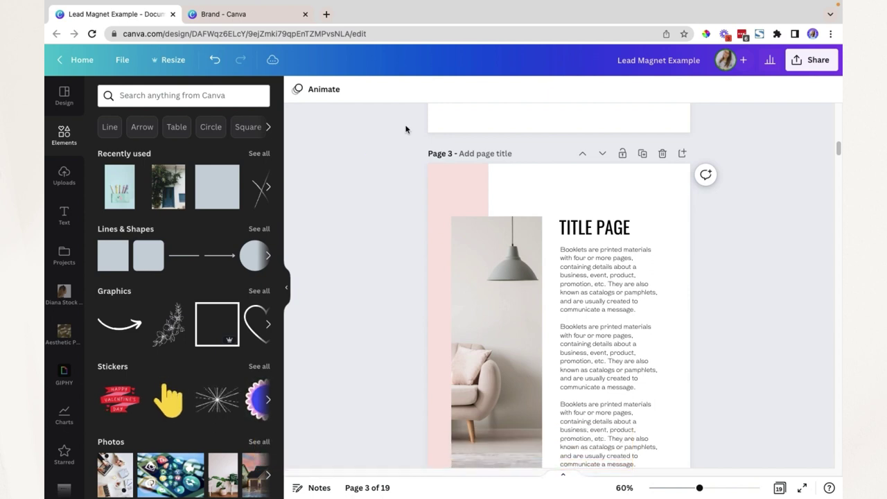
Step: Search photos for "yellow flat lay" and show more content by the creator of the Yellow Notebook Flat Lay photo
mouse_move(181, 177)
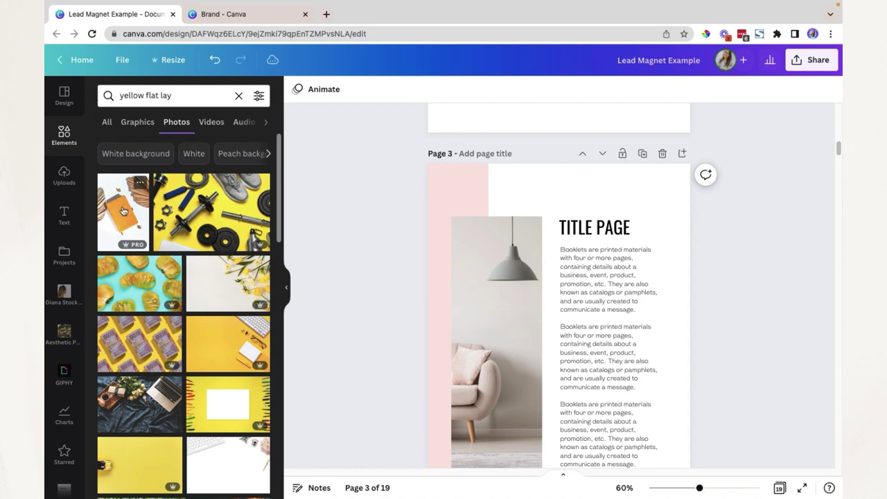
click(140, 184)
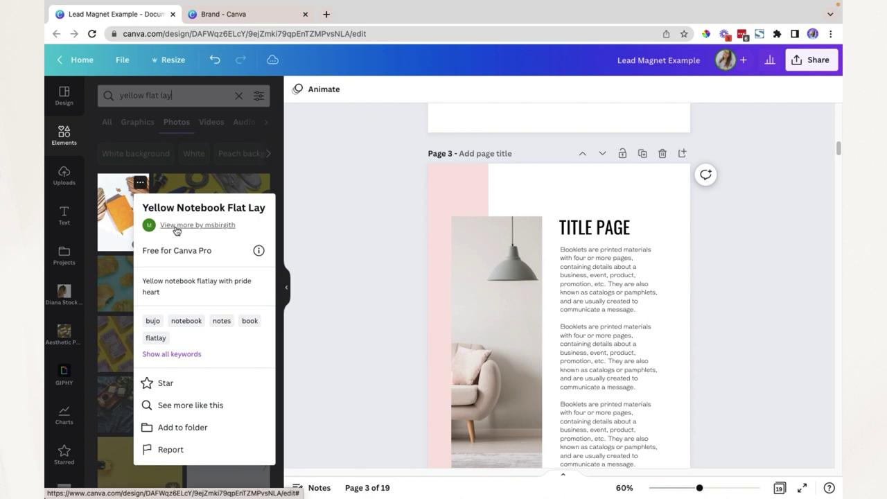
click(221, 226)
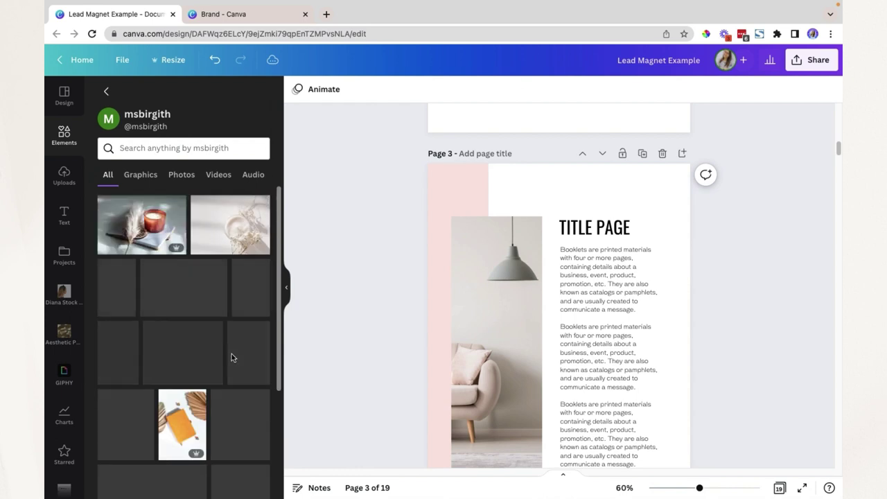
Step: Browse through the creator's collection of matching images and highlight the username on the creator's page
scroll(166, 221, down, 1)
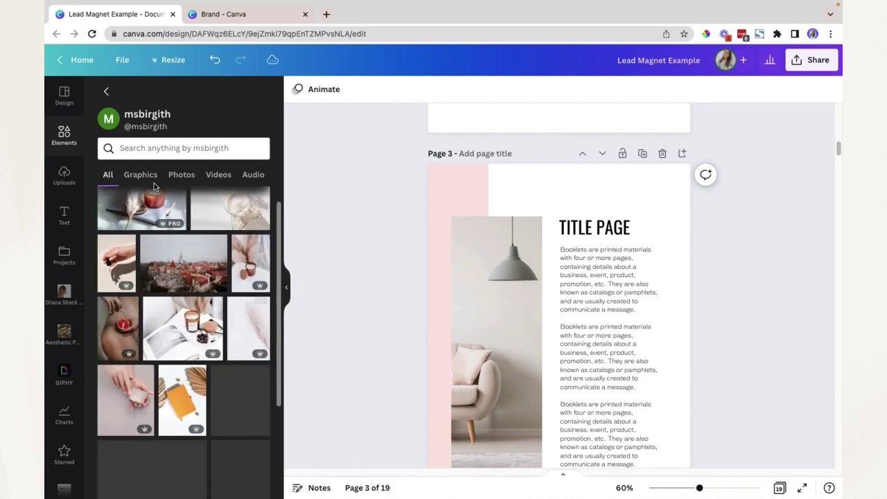
drag(175, 131, 125, 127)
scroll(234, 374, down, 3)
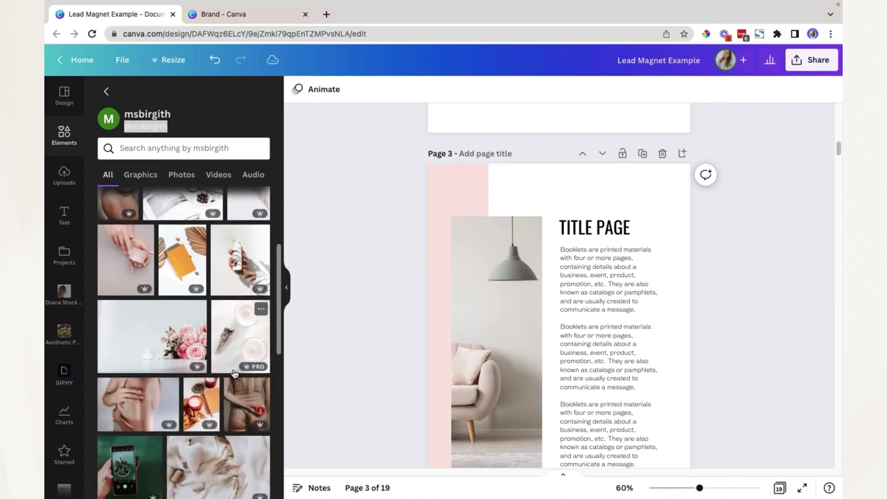
scroll(235, 374, up, 3)
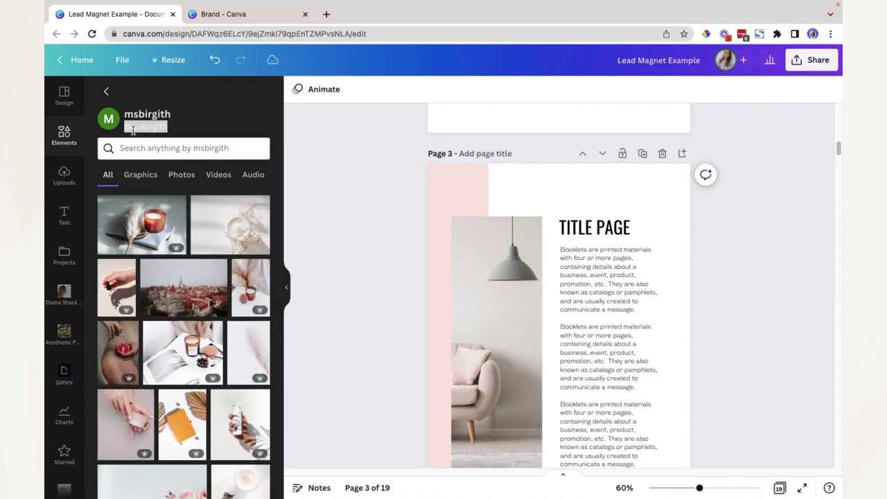
scroll(219, 421, down, 5)
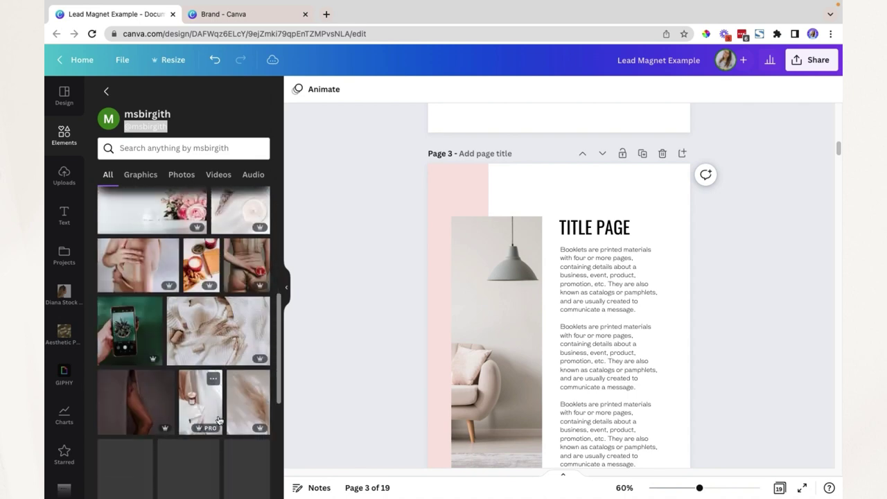
scroll(219, 420, down, 3)
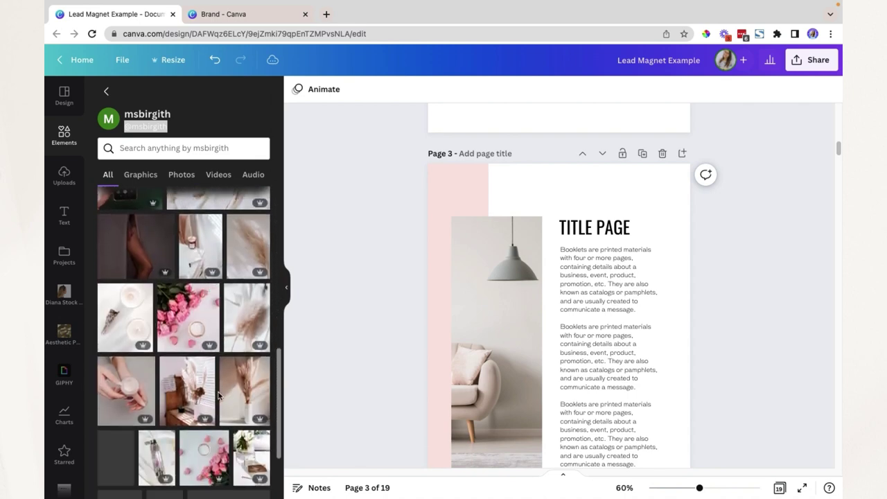
Step: Look further down the photo creator's collection for more images in a matching style
scroll(215, 381, down, 1)
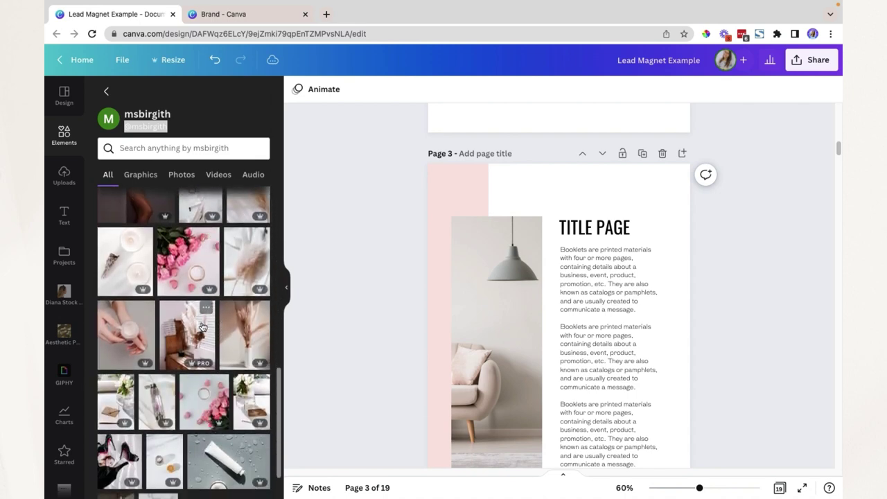
scroll(202, 326, down, 3)
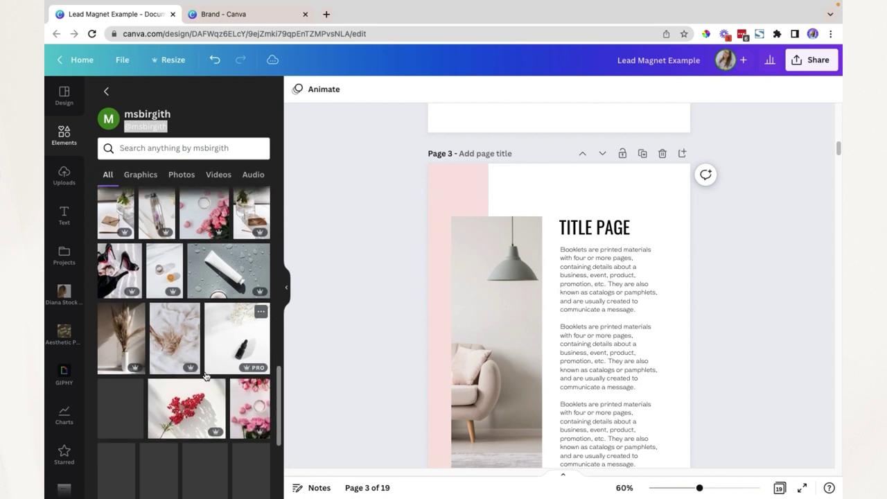
scroll(215, 347, down, 3)
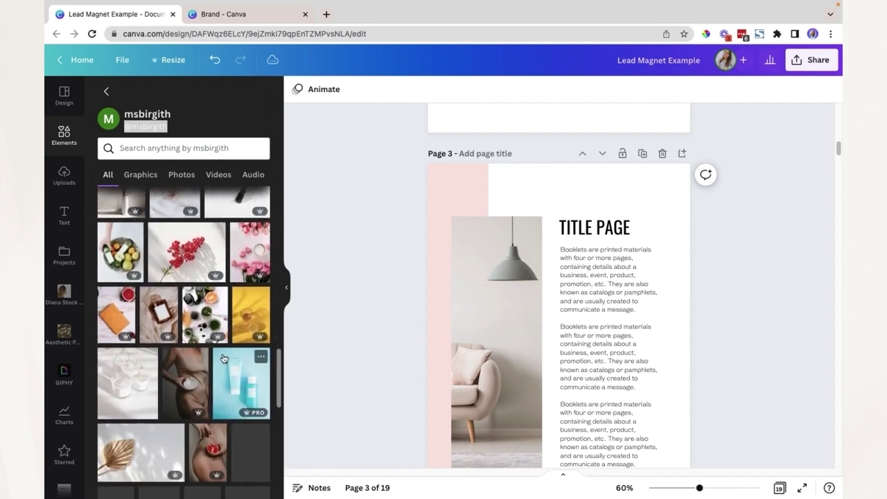
scroll(215, 350, down, 1)
scroll(210, 353, down, 1)
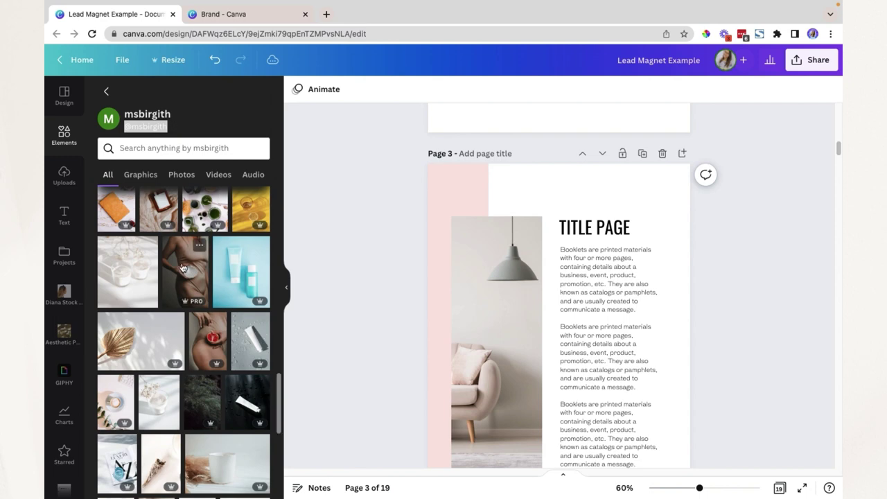
Step: Browse all graphics and show more content by sketchify, the creator of the Line Detail Flowers graphic
click(63, 133)
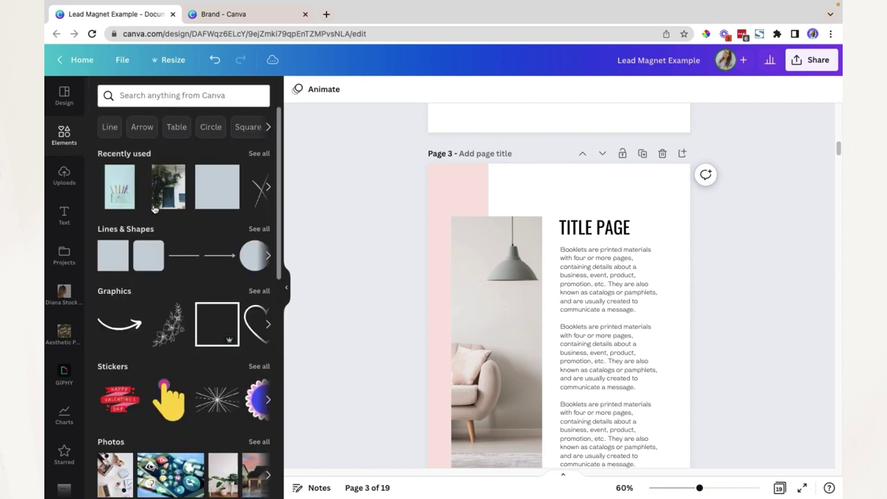
click(260, 291)
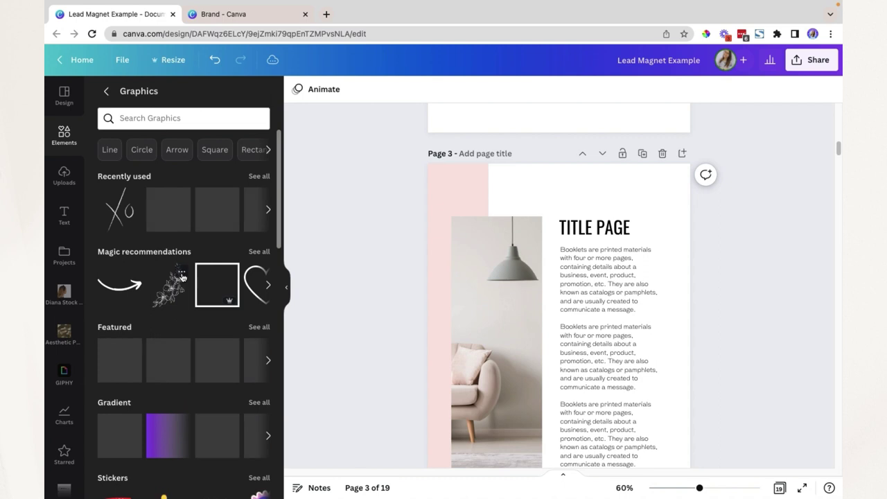
click(181, 272)
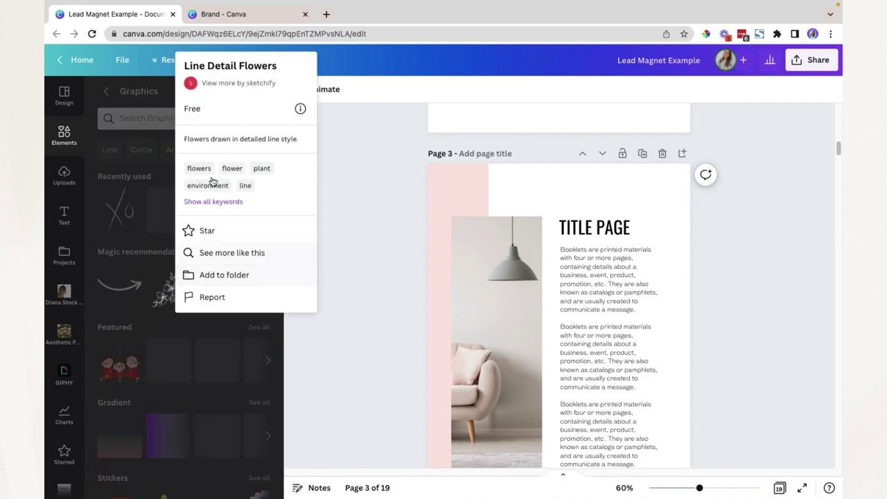
click(257, 84)
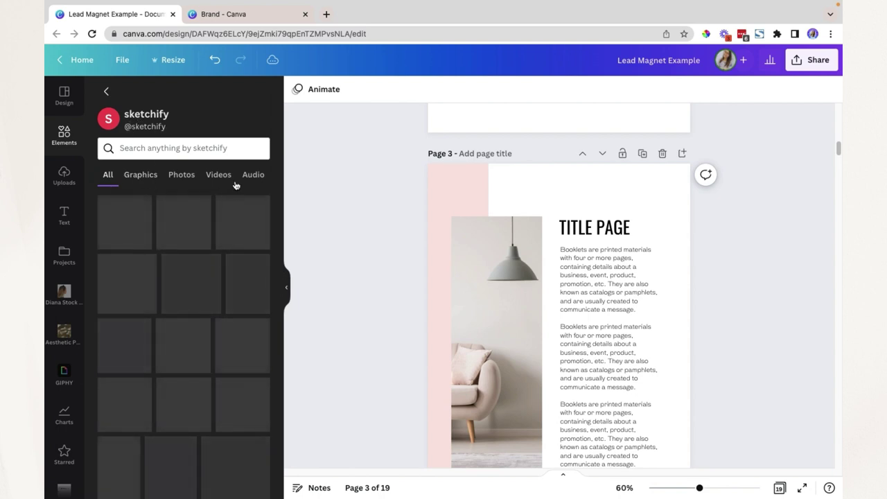
Step: Search sketchify's content for "boho"
click(184, 147)
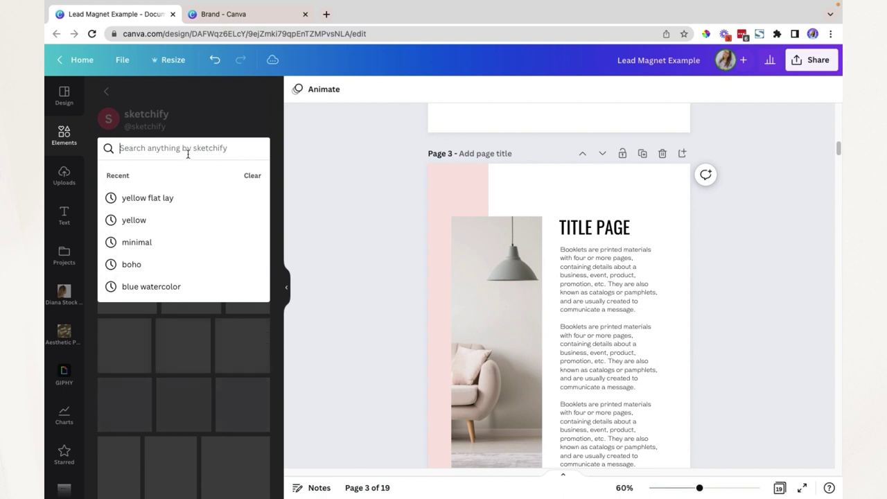
text(boho)
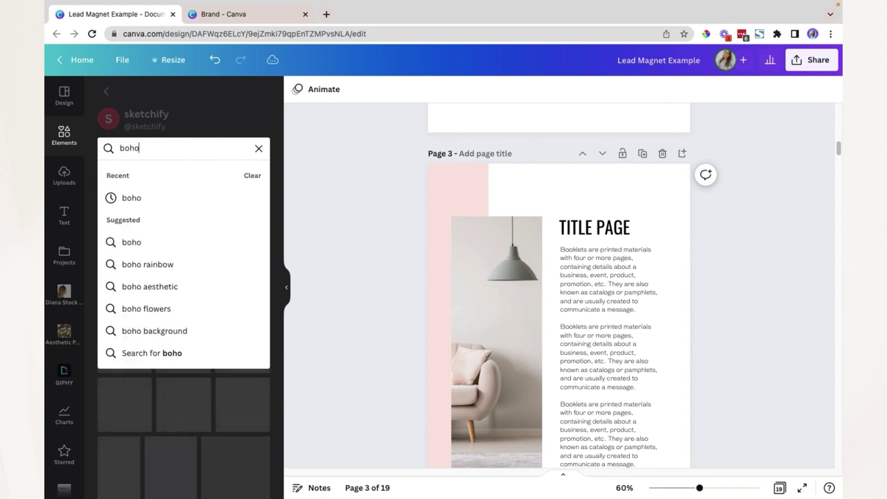
key(Return)
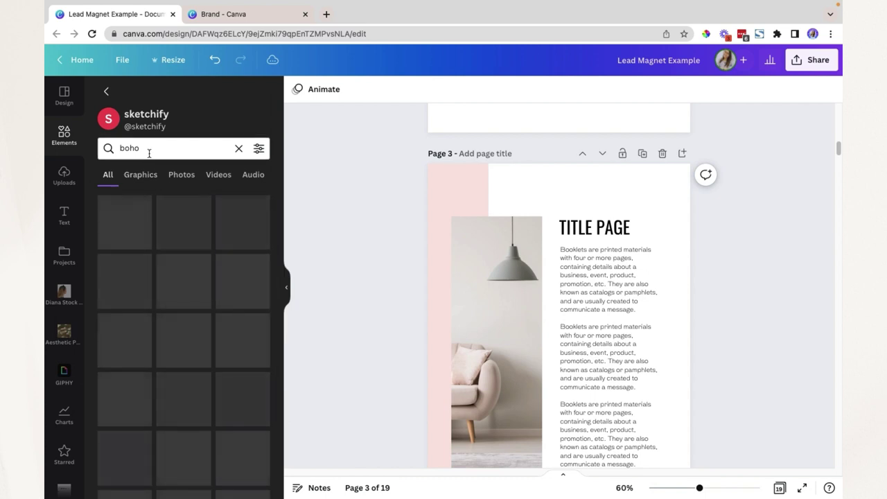
click(120, 148)
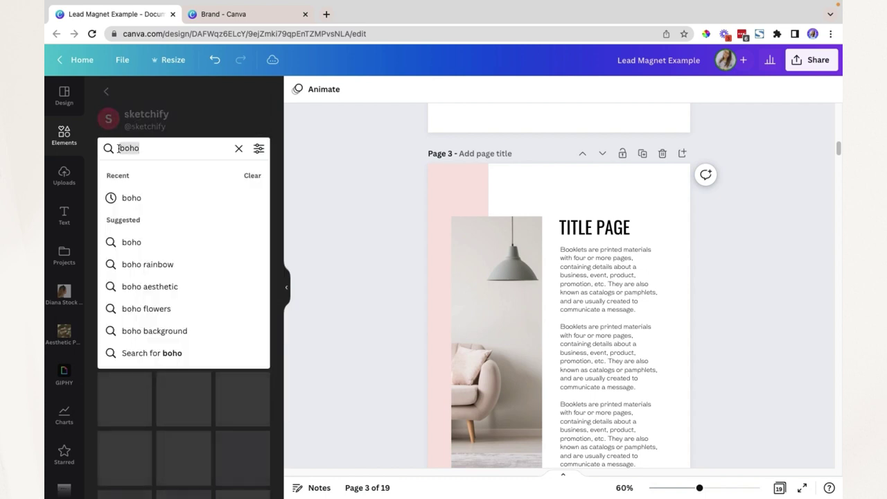
click(201, 114)
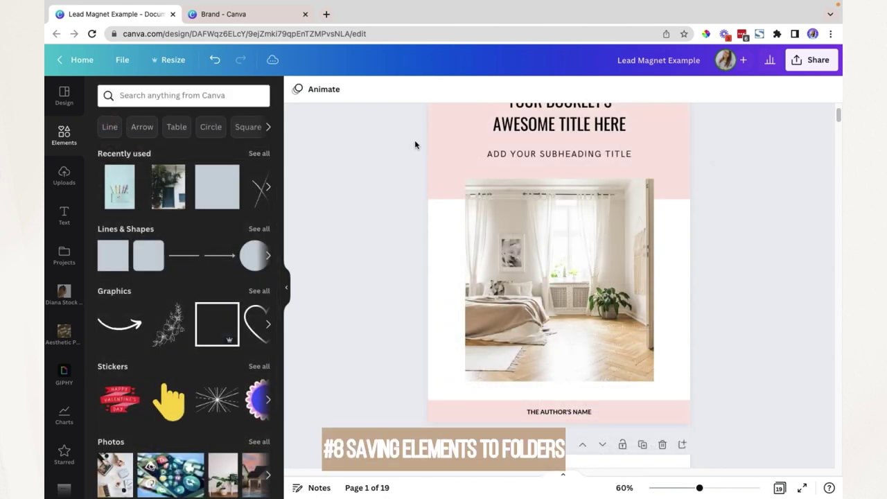
Step: Search the elements for "line art" and show the matching graphics
scroll(370, 222, up, 2)
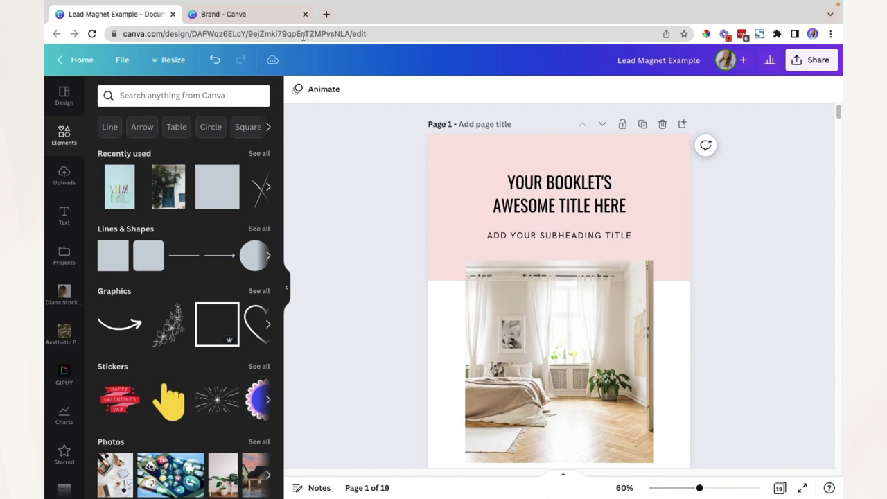
mouse_move(247, 4)
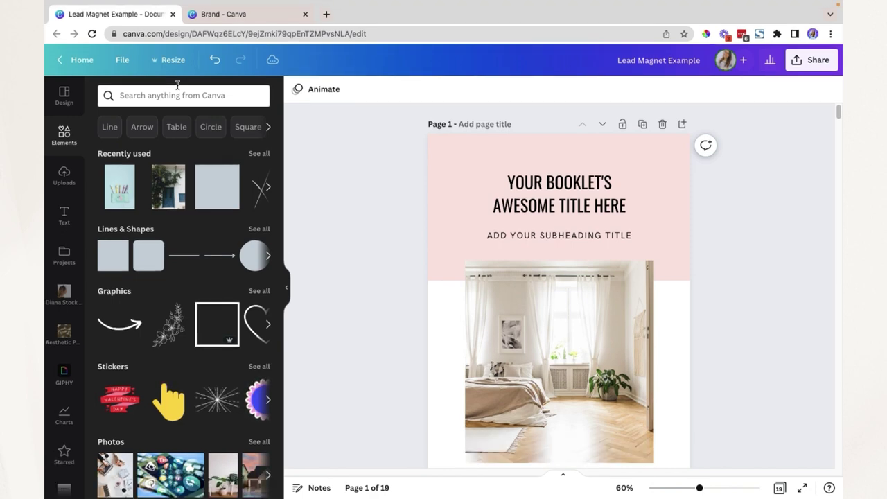
click(177, 87)
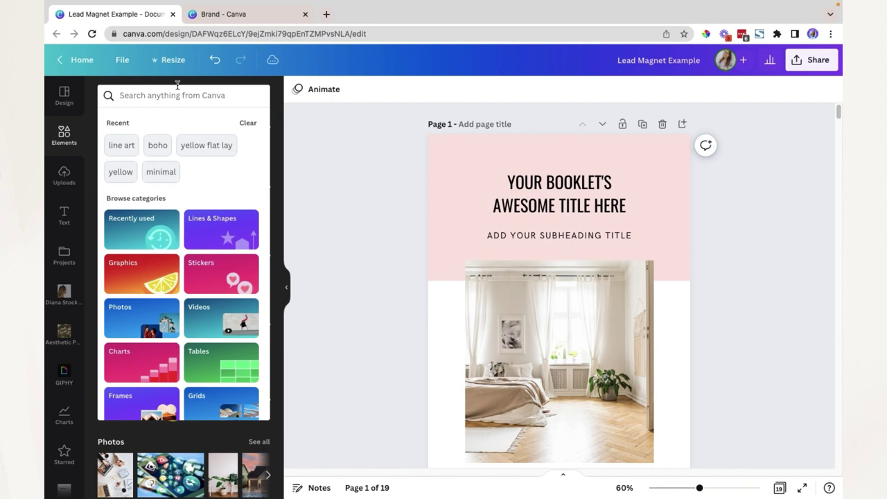
text(line art)
key(Return)
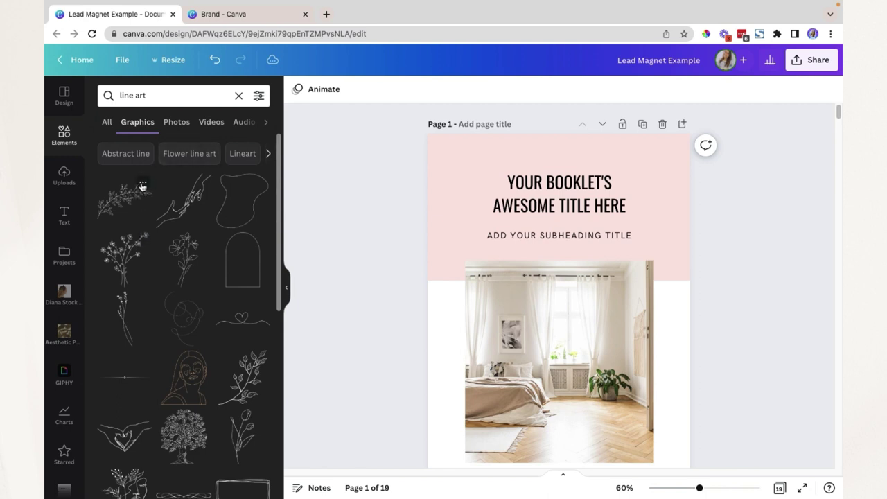
click(143, 184)
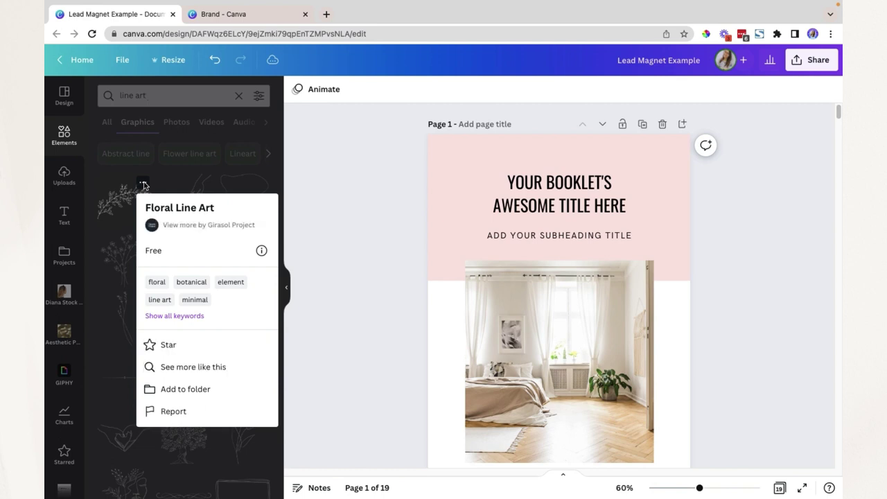
click(212, 396)
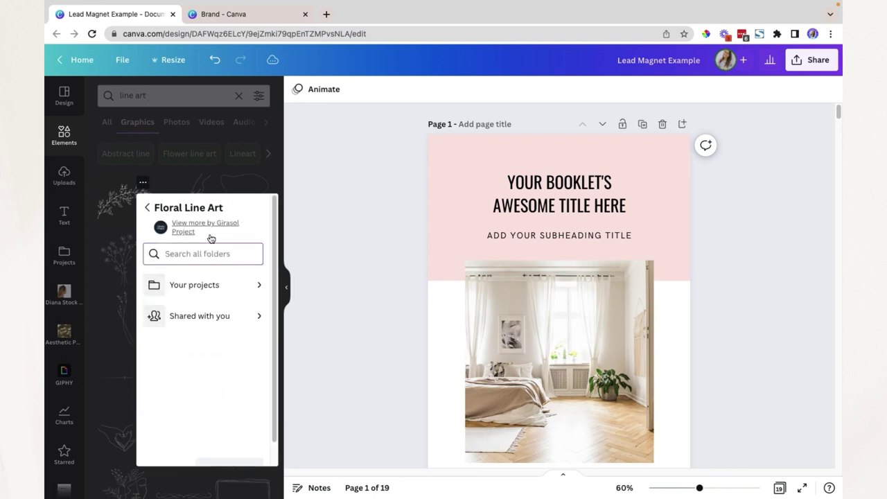
click(230, 289)
scroll(228, 368, down, 5)
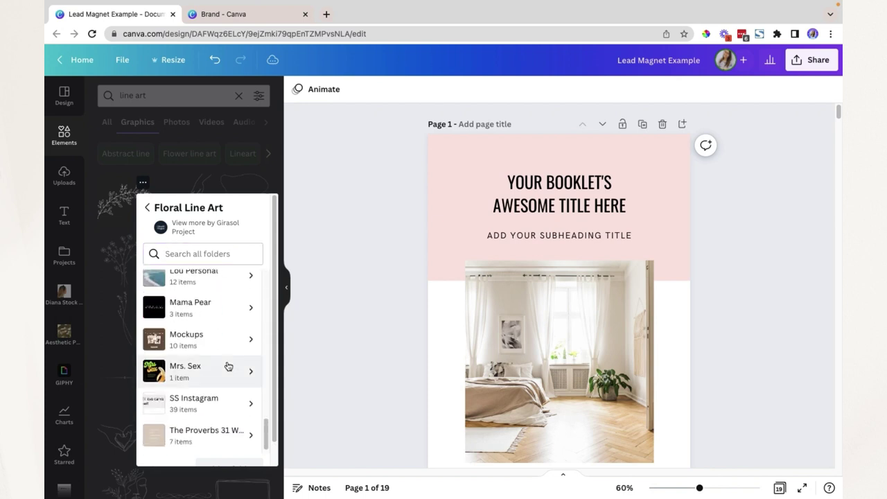
scroll(208, 447, down, 2)
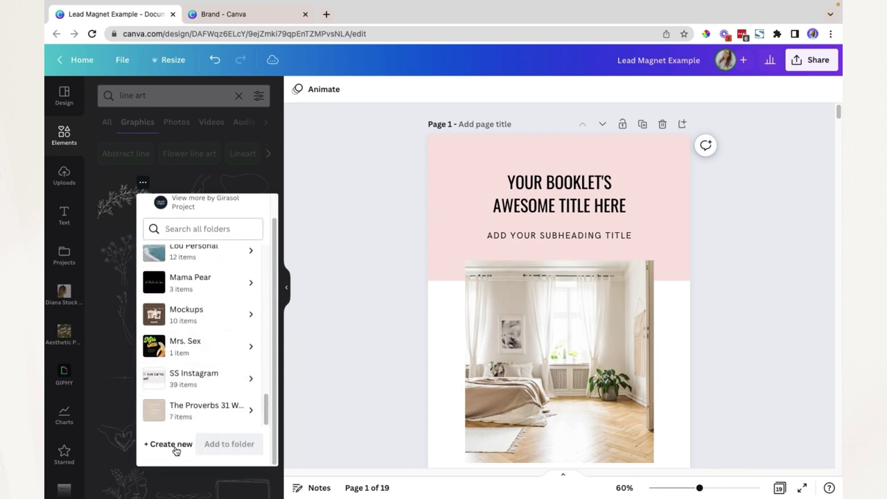
click(171, 444)
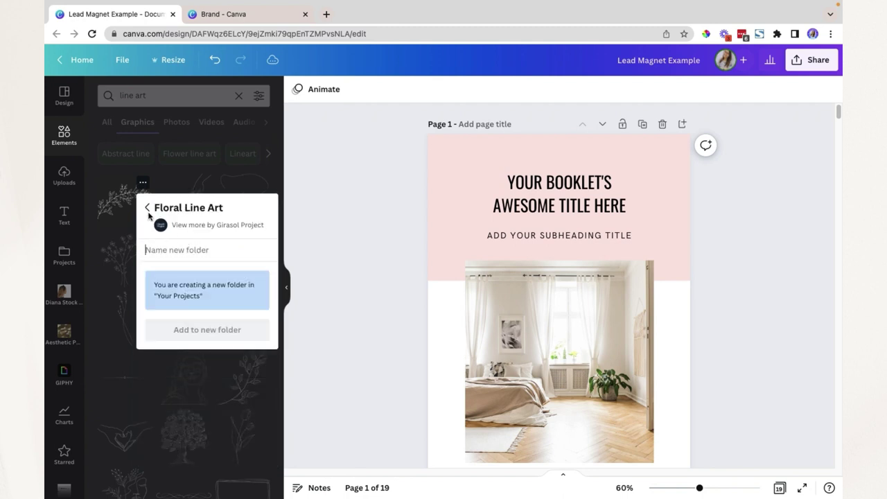
click(148, 209)
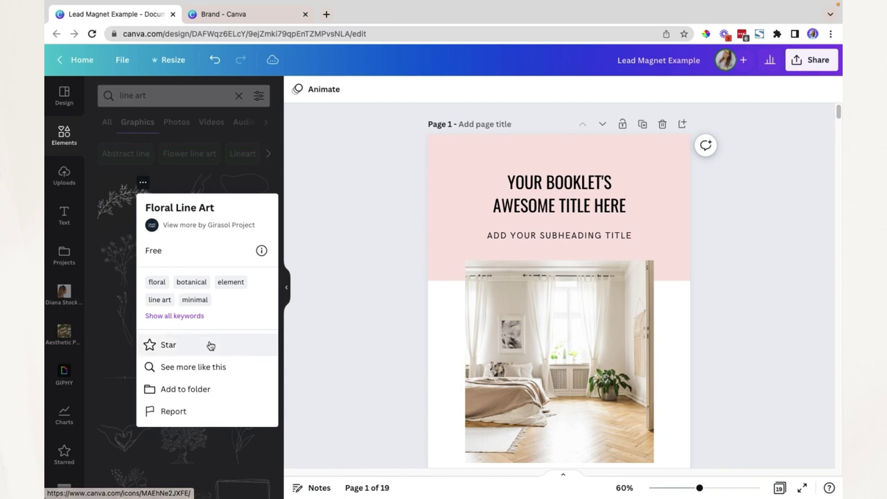
click(328, 184)
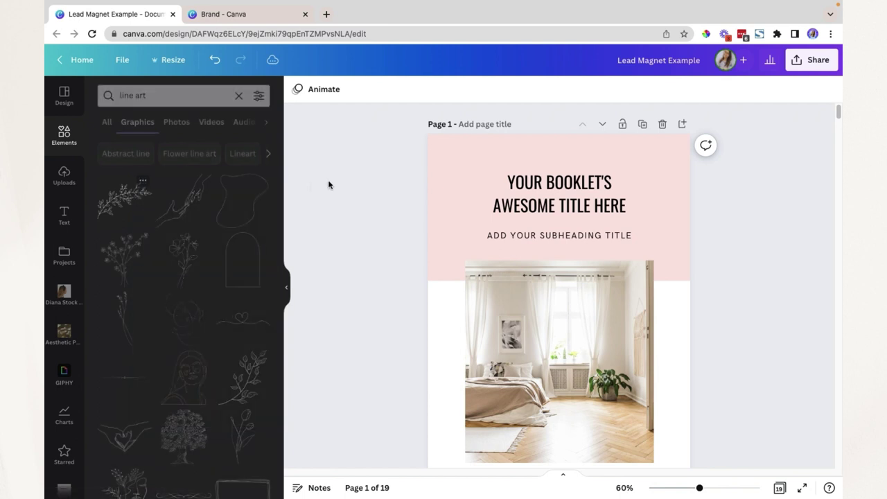
Step: Find the Line Art folder by name and save the Floral Line Art graphic to it
click(143, 185)
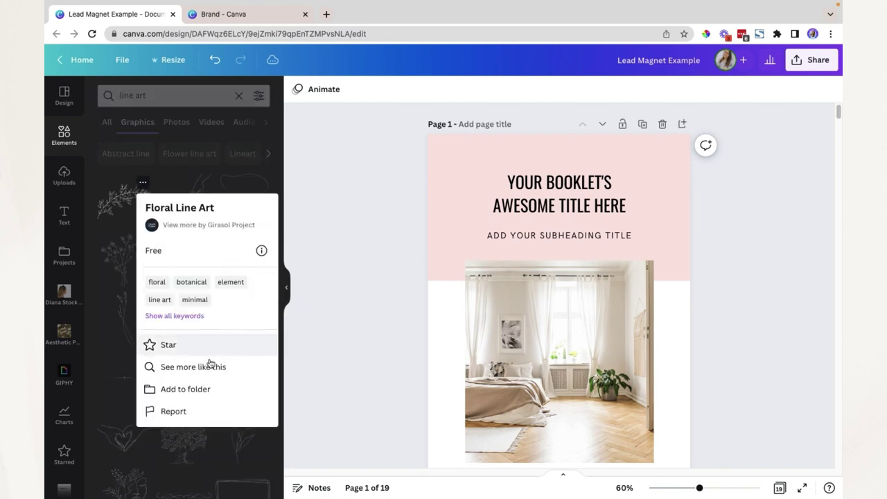
click(199, 390)
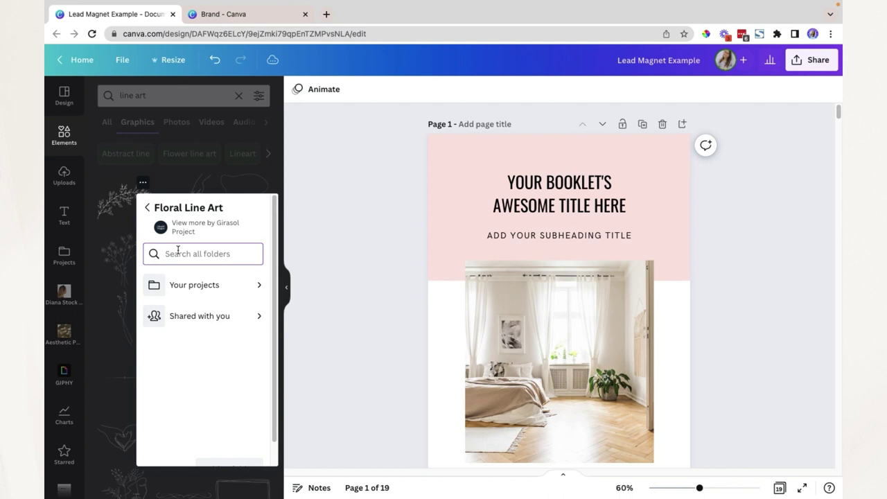
text(line art)
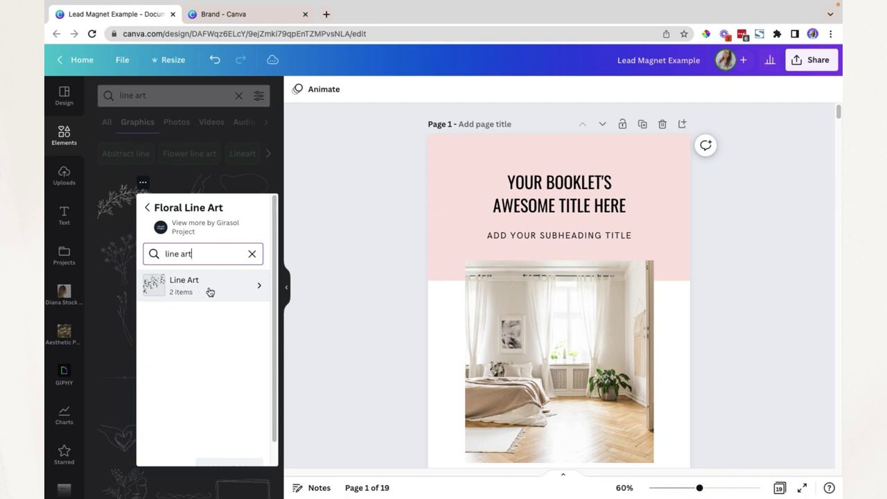
click(210, 292)
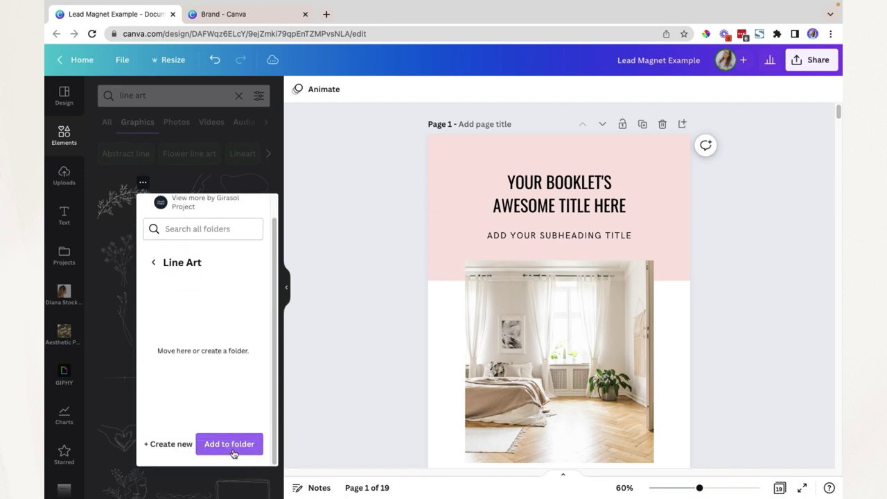
click(230, 444)
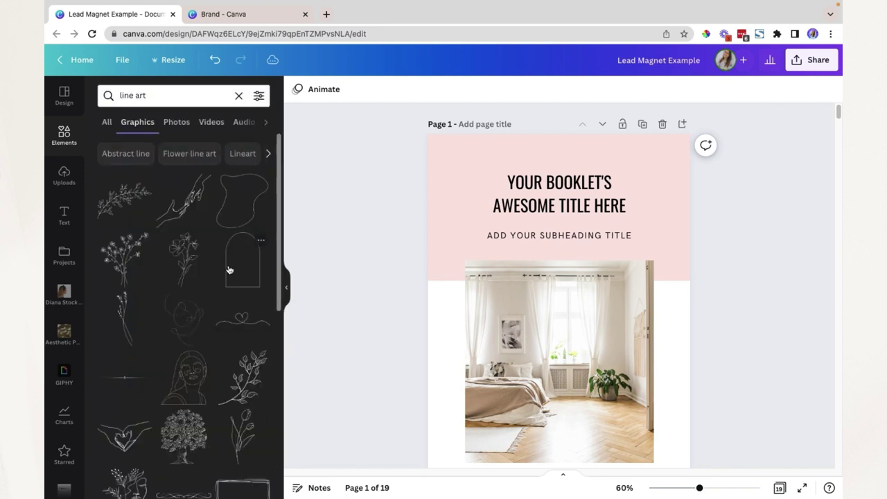
Step: Save the arch-shaped Line Art Vector Frames graphic to the existing Line Art folder
click(259, 241)
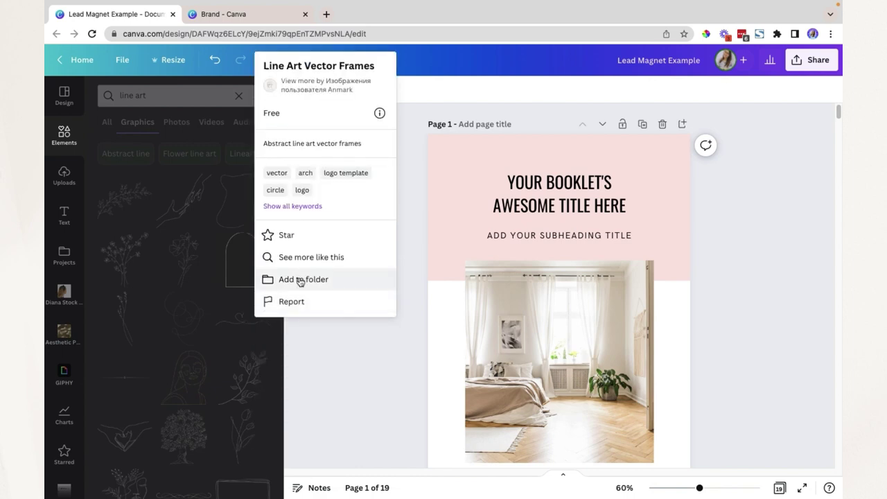
click(300, 280)
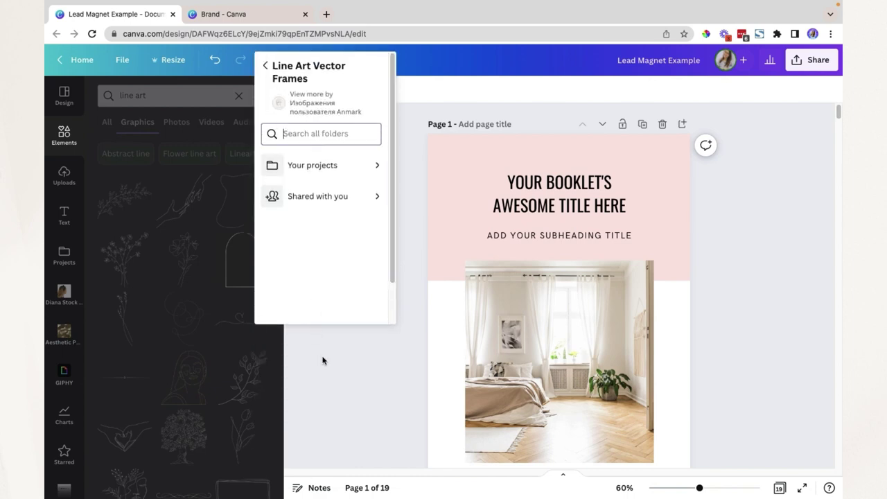
click(301, 138)
text(line art)
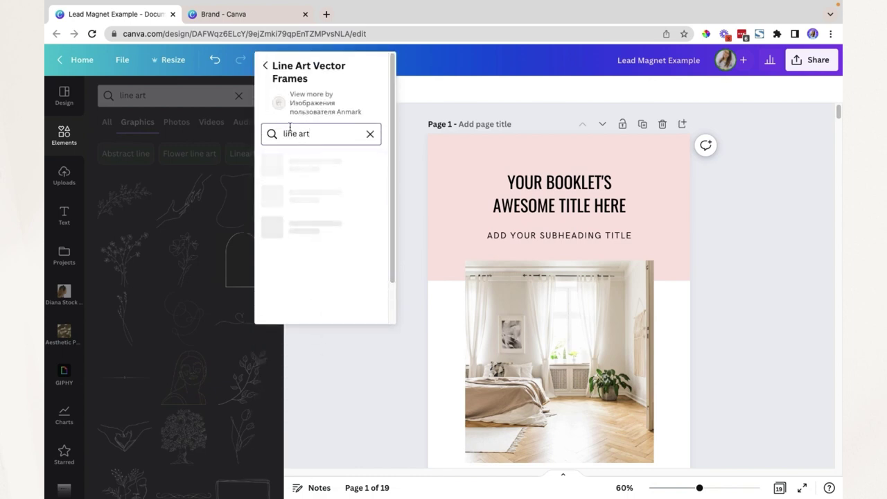
click(319, 166)
scroll(343, 237, down, 1)
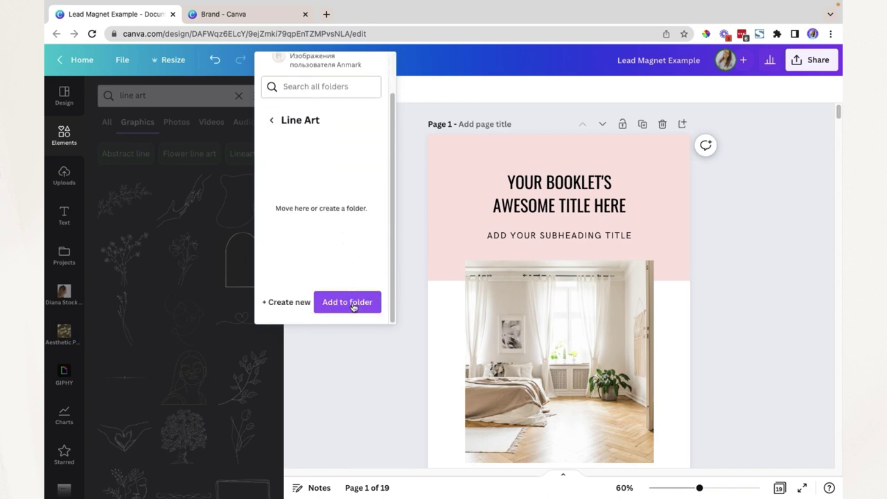
click(352, 302)
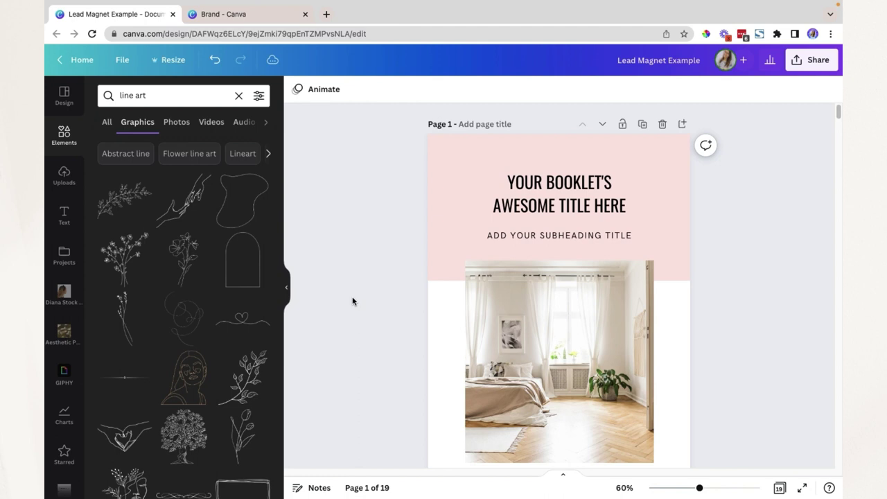
Step: Add a blank page after the booklet cover and fill its background with the red from the Metron Colors palette
key(super+Return)
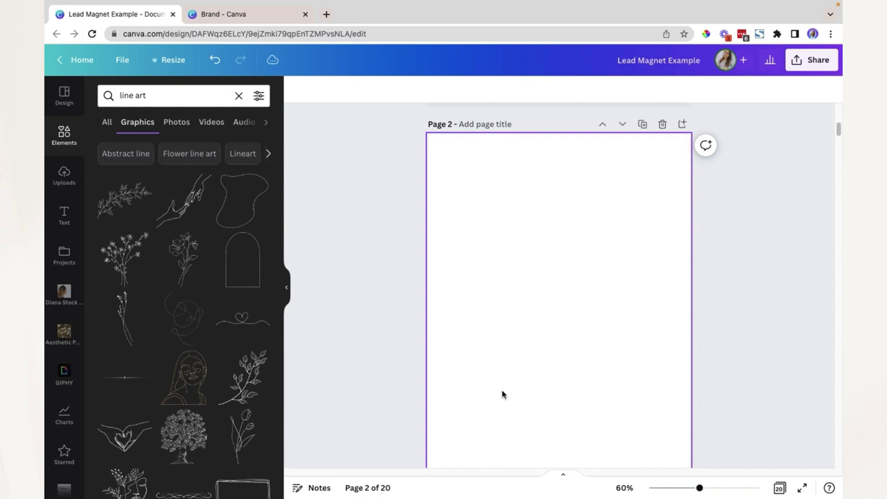
scroll(485, 312, down, 1)
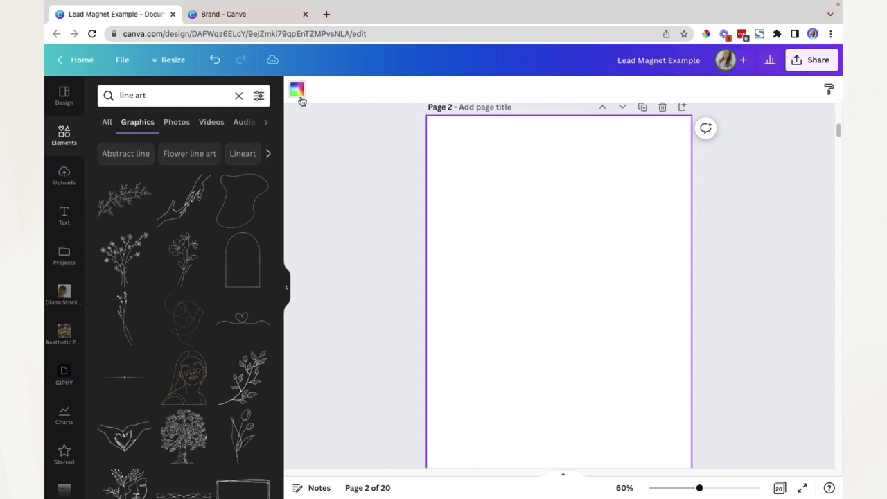
click(297, 90)
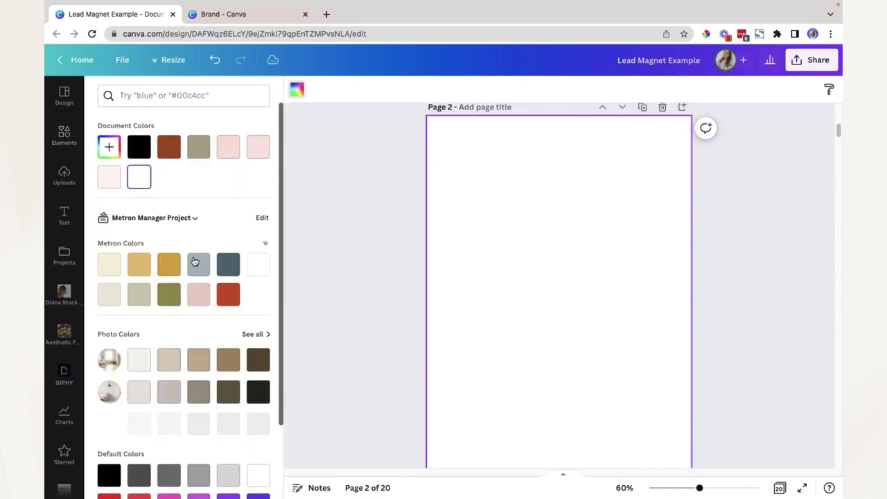
click(223, 297)
click(330, 303)
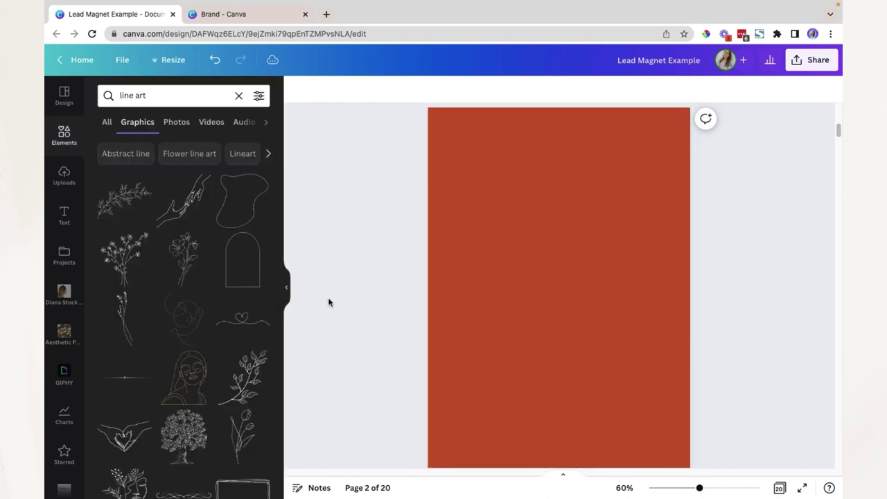
Step: Look through the project folders, search the projects for "line art" and open the Line Art folder
click(63, 255)
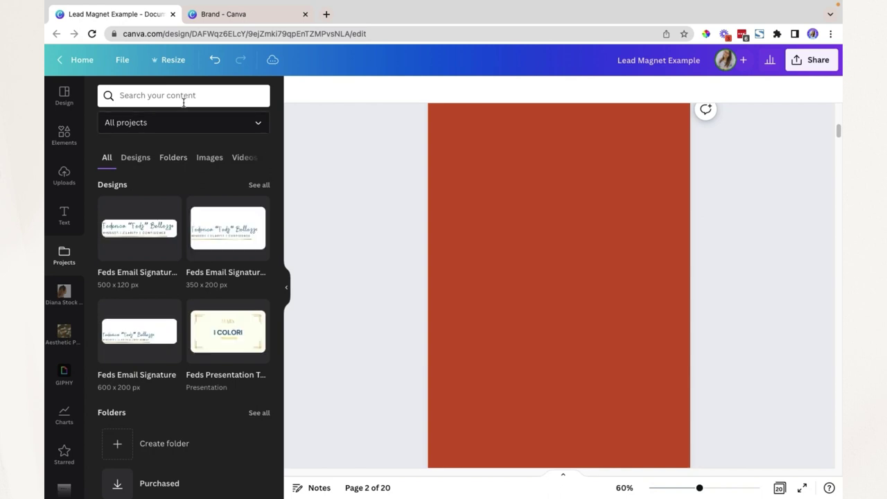
click(174, 158)
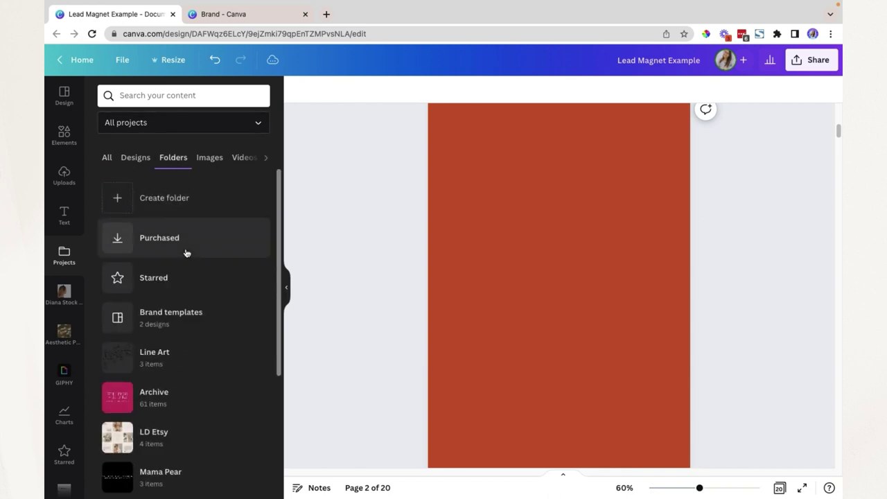
scroll(188, 298, down, 3)
scroll(191, 336, down, 1)
scroll(192, 331, up, 1)
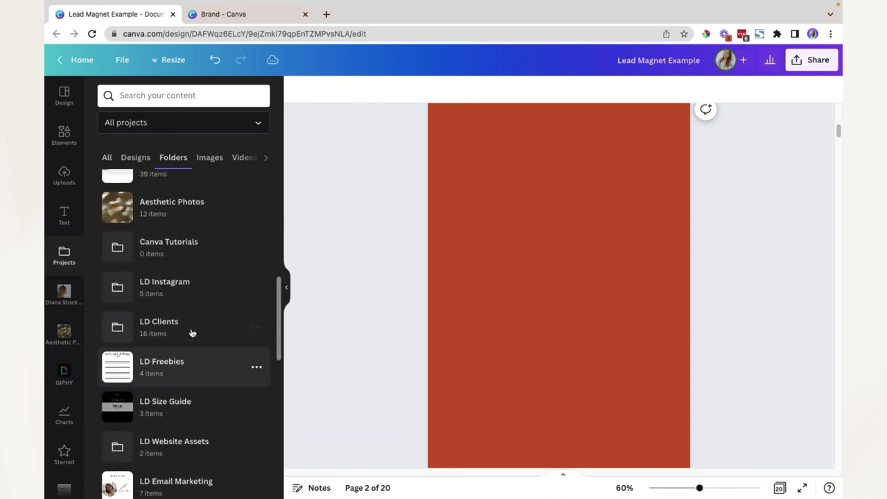
scroll(169, 237, up, 5)
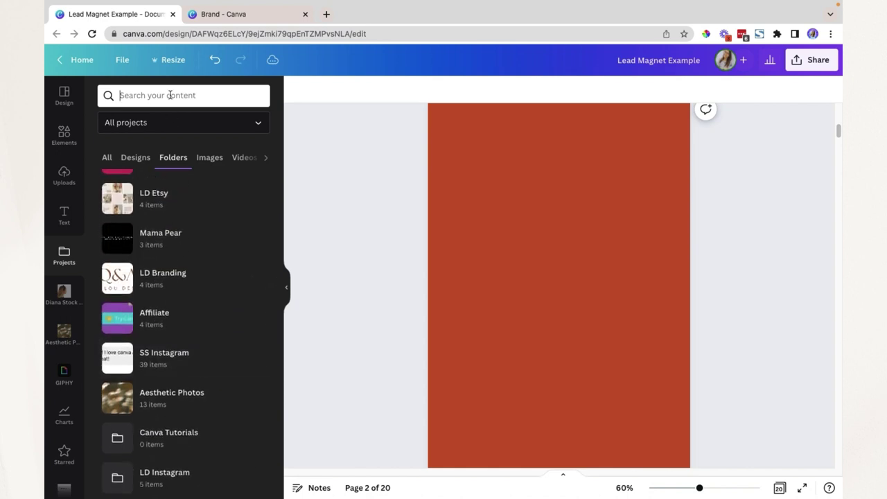
text(line art)
click(208, 154)
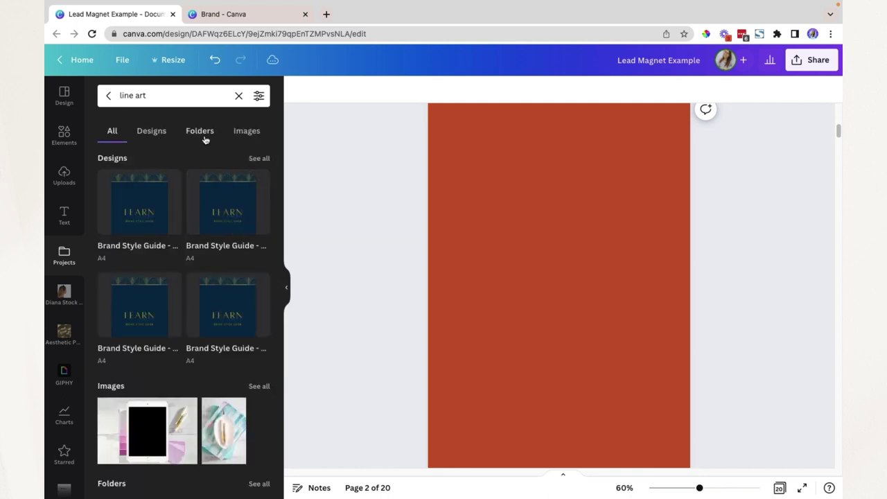
click(205, 138)
click(159, 179)
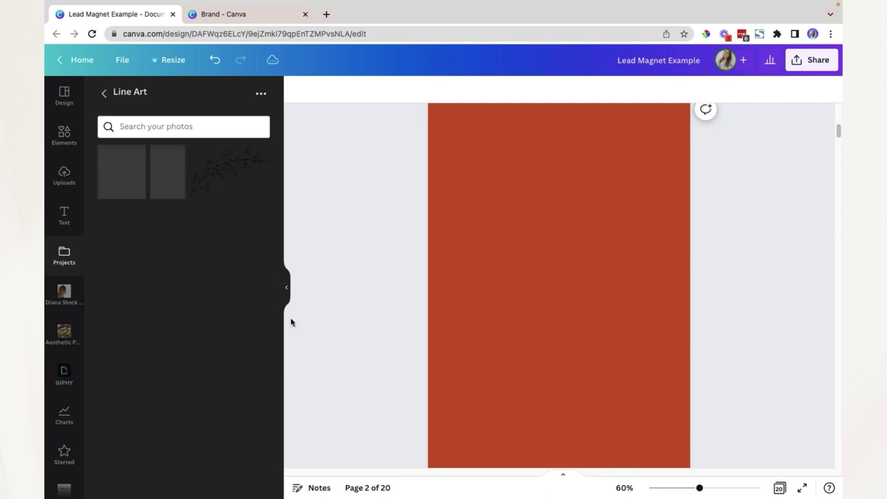
Step: Place the wide leafy branch graphic near the upper left corner of the red page and recolor it pale cream
click(222, 176)
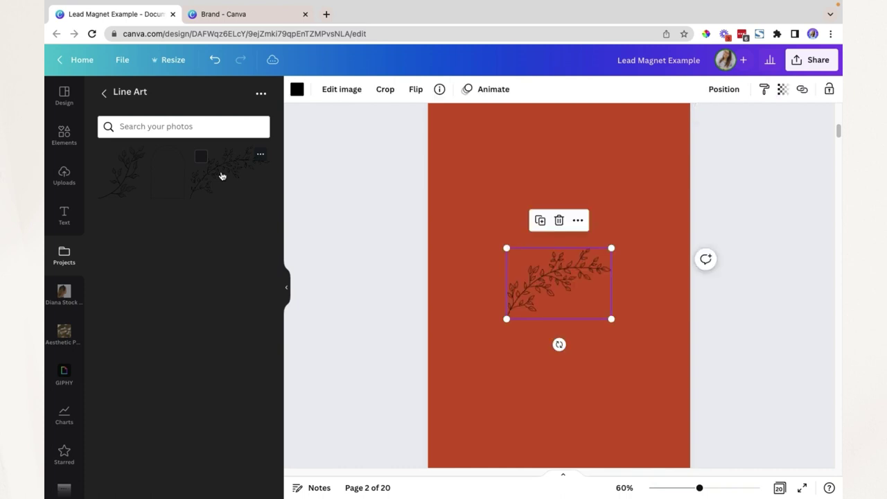
drag(531, 302, 465, 164)
click(296, 89)
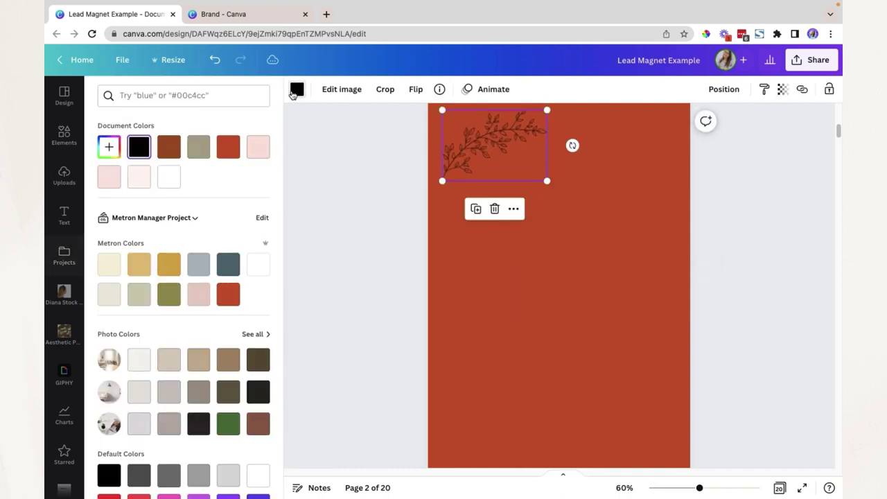
click(166, 179)
click(645, 225)
Step: Enlarge the leafy branch to over half the page width and shift it partly past the page's left edge
click(519, 140)
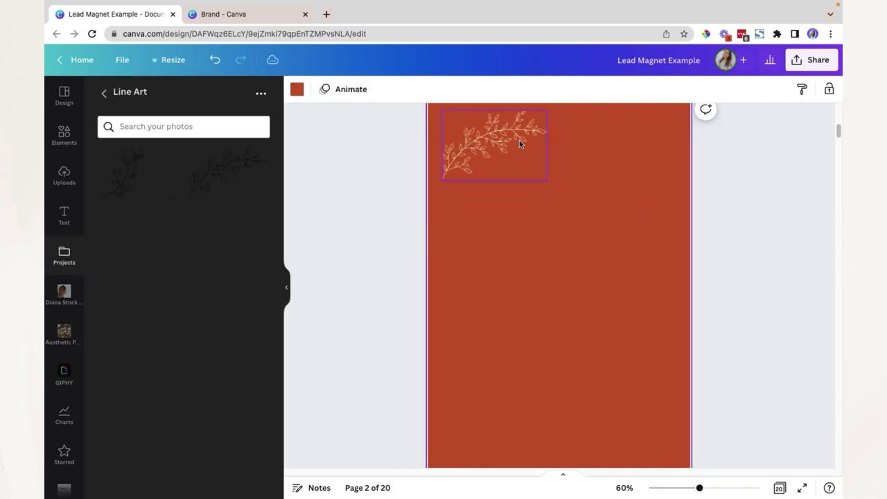
drag(546, 180, 642, 269)
drag(566, 205, 500, 203)
click(784, 340)
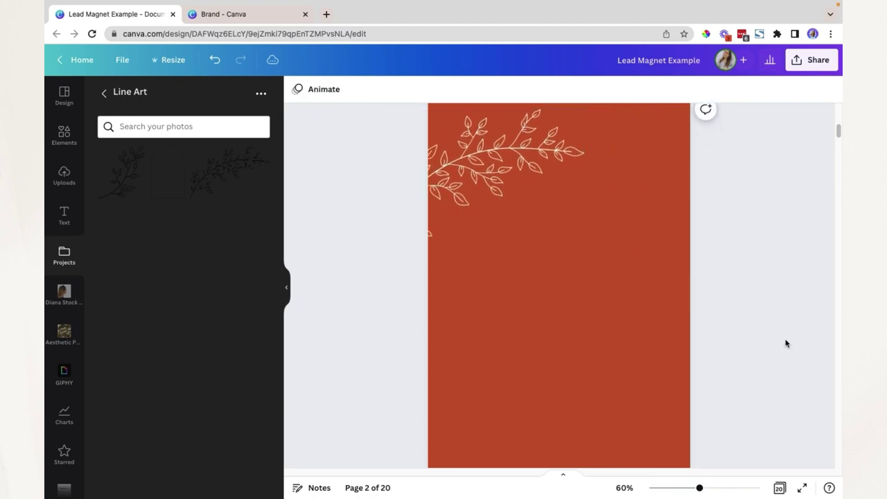
scroll(725, 301, up, 5)
Step: Look through the uploaded images to examine what the uploads library contains
mouse_move(521, 496)
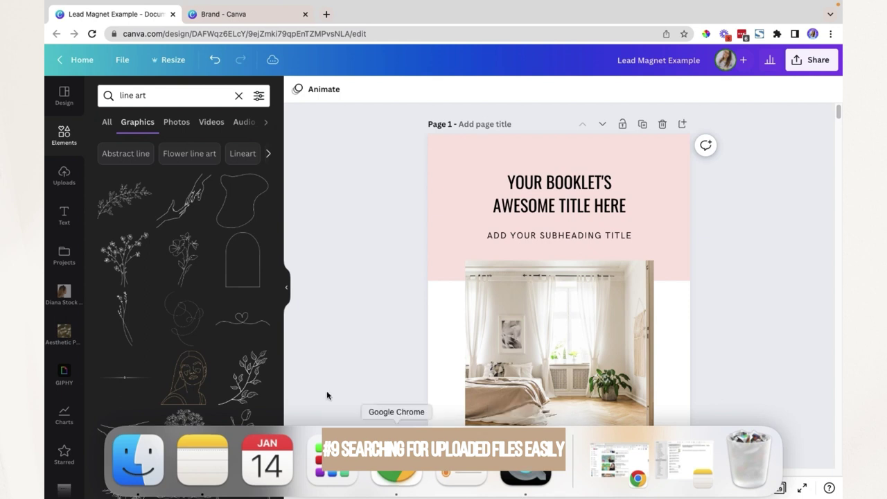
click(63, 175)
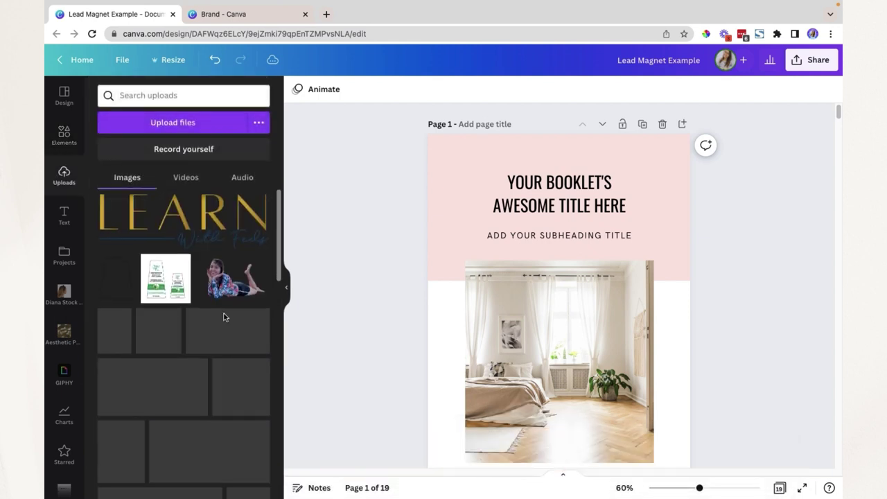
scroll(214, 230, down, 5)
scroll(201, 260, up, 5)
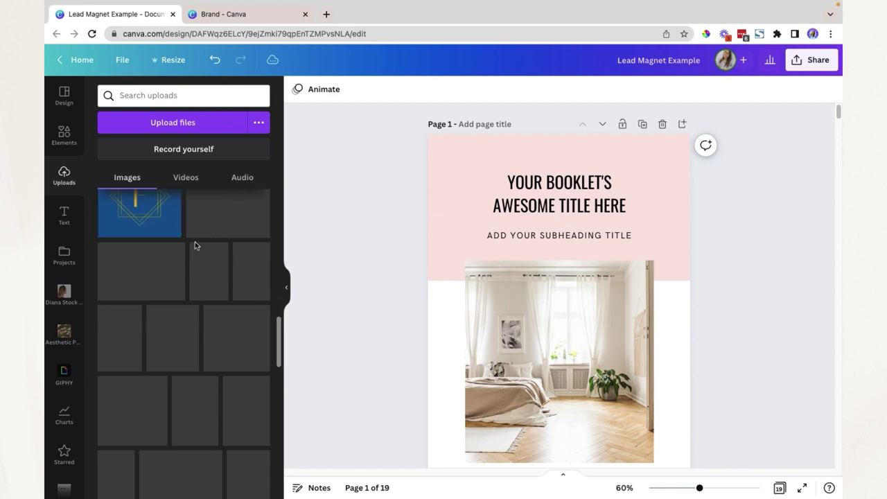
scroll(207, 296, up, 2)
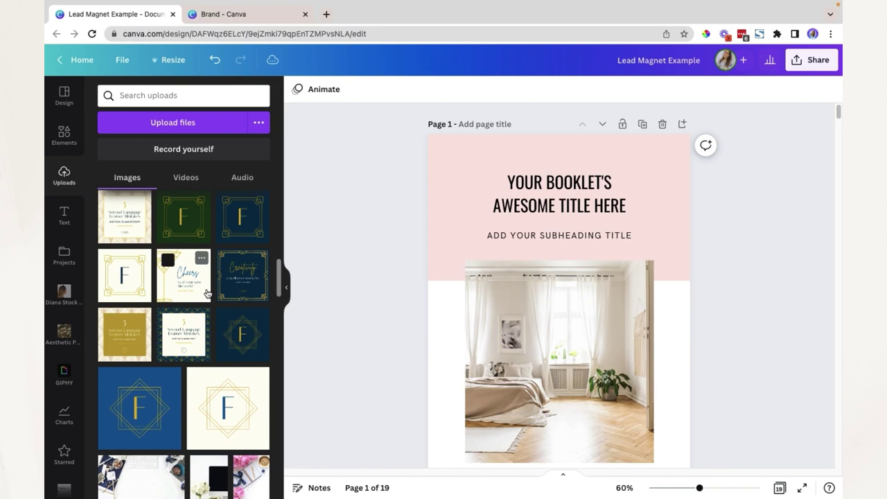
scroll(208, 294, down, 3)
scroll(217, 298, down, 3)
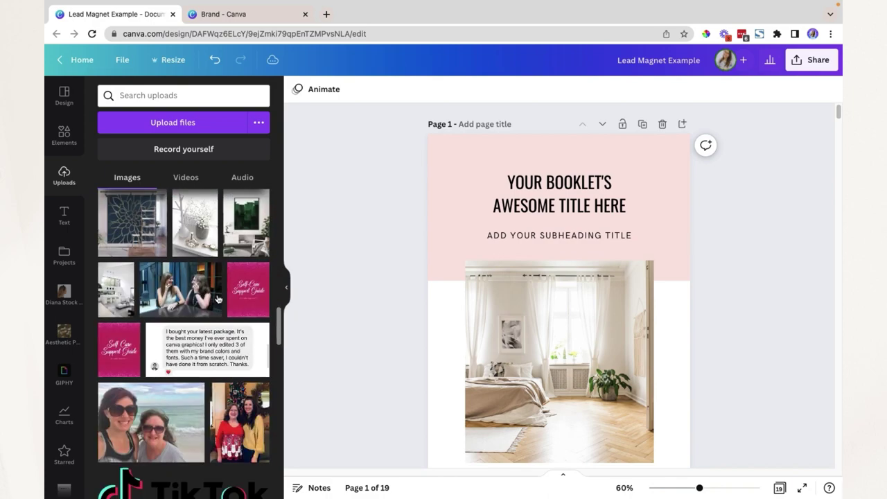
scroll(217, 298, down, 15)
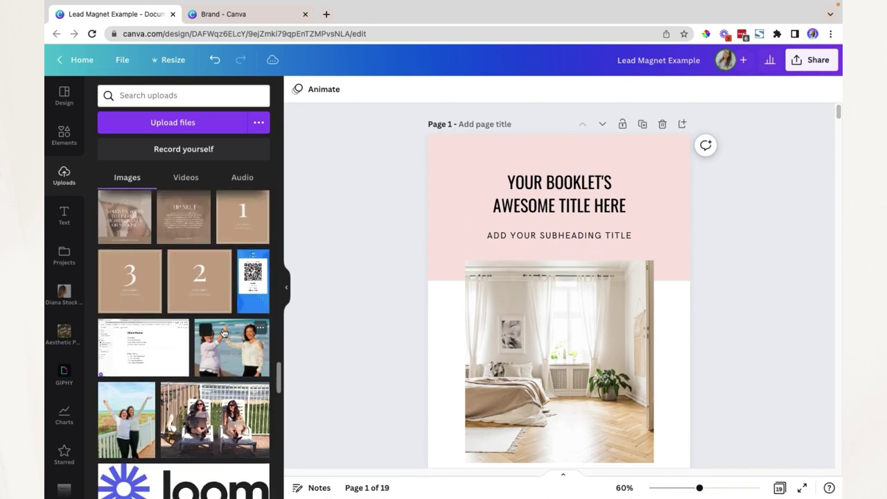
scroll(223, 333, down, 15)
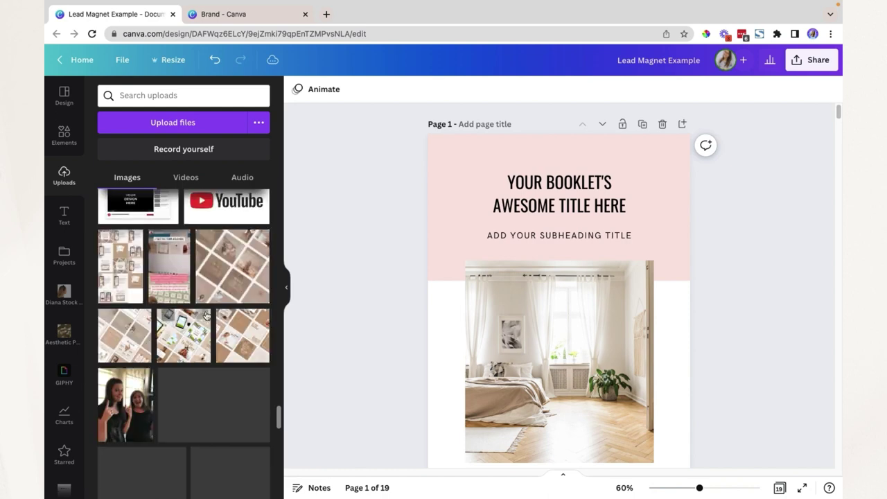
scroll(206, 315, down, 10)
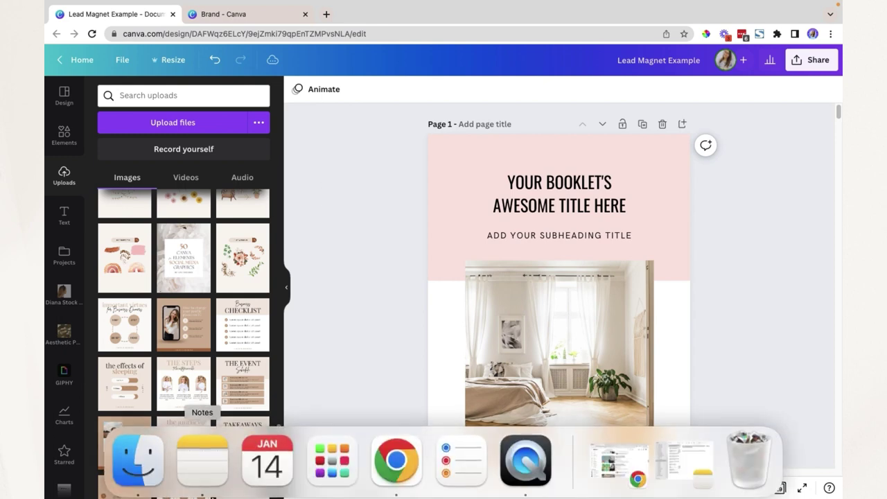
scroll(205, 322, up, 6)
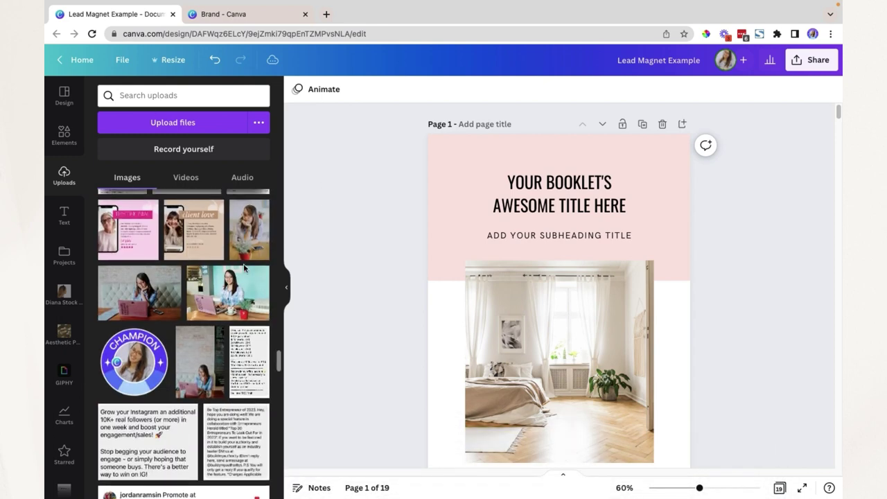
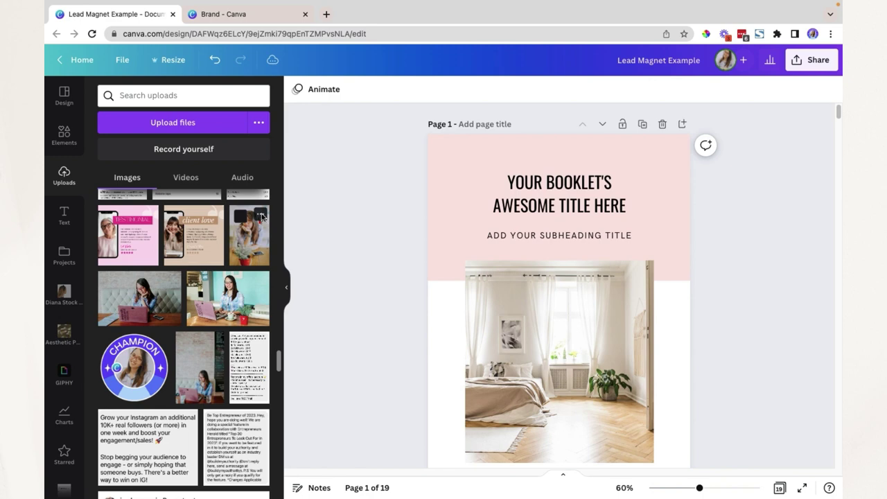
Step: Check the file name and the tag and folder options of the uploaded photo IMG-40.jpg
click(260, 216)
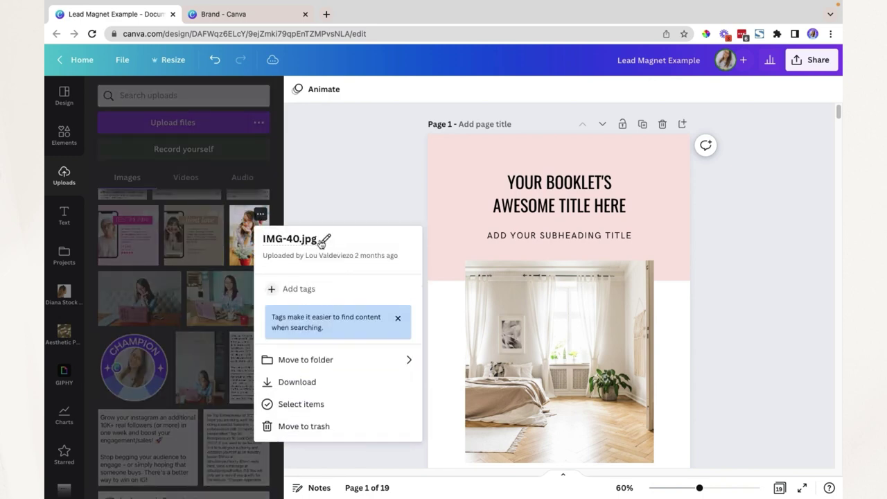
click(351, 173)
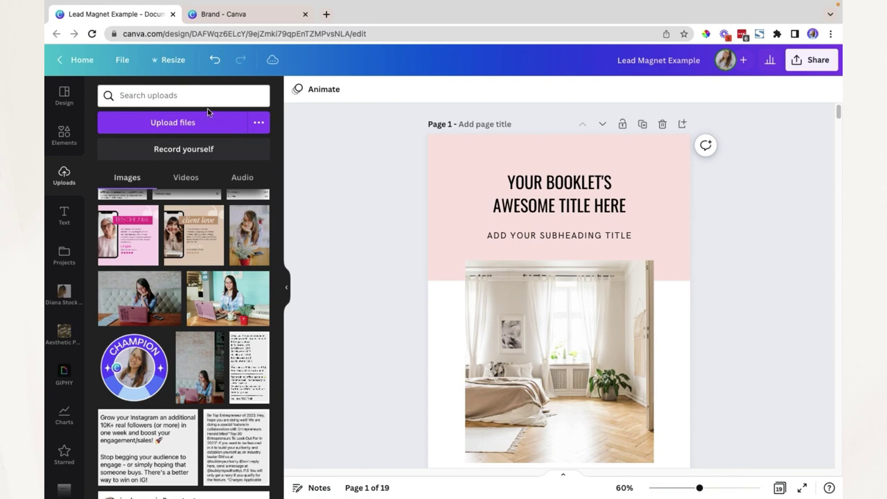
click(260, 215)
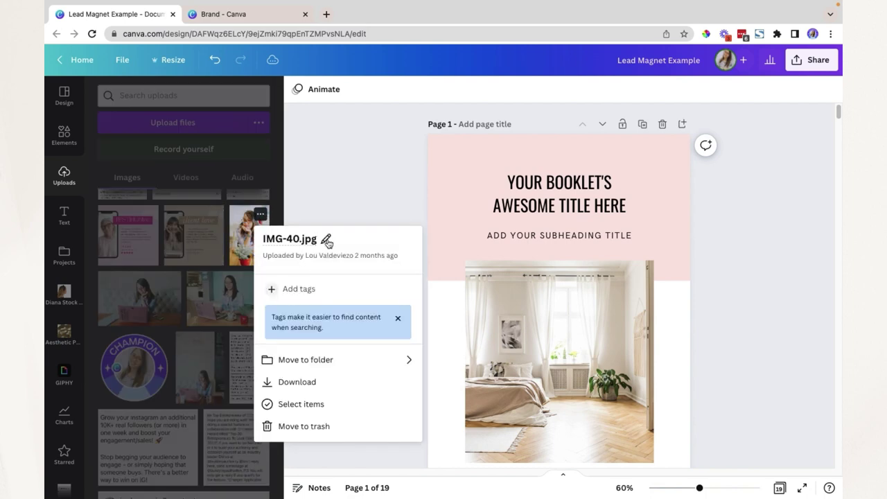
click(311, 211)
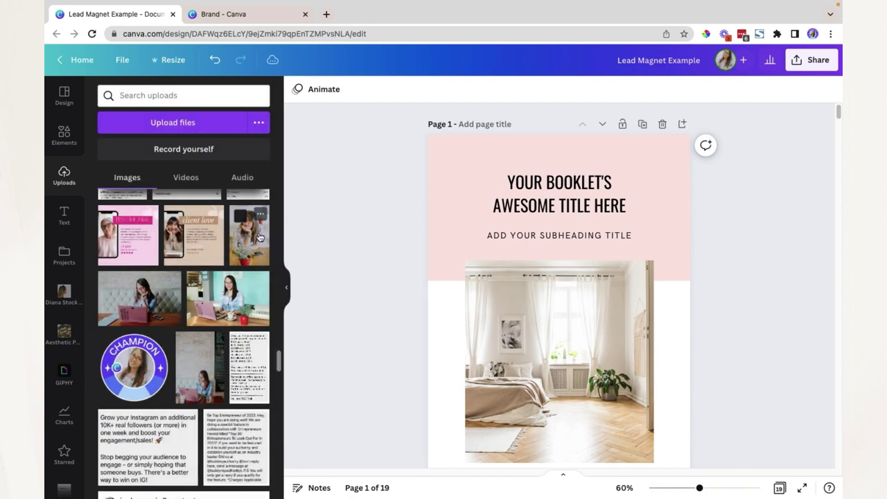
Step: Rename the uploaded photo IMG-40.jpg to the pictured person's first name followed by "headshot"
scroll(260, 246, up, 1)
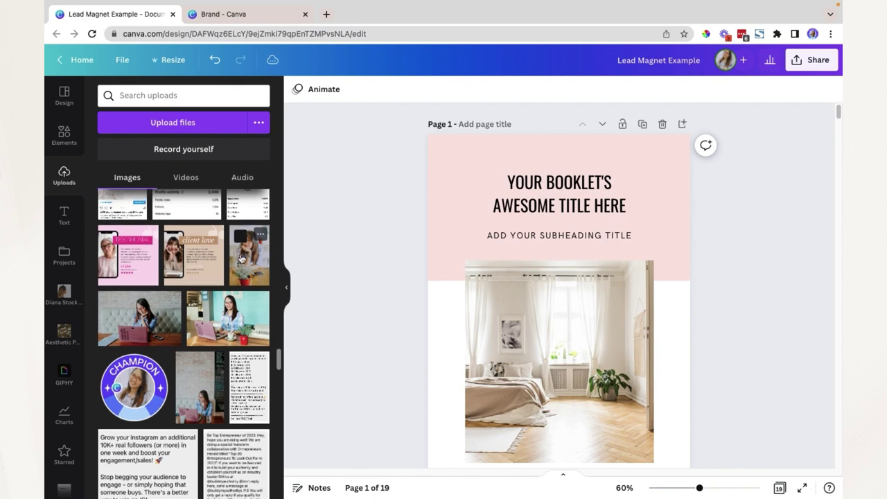
click(260, 237)
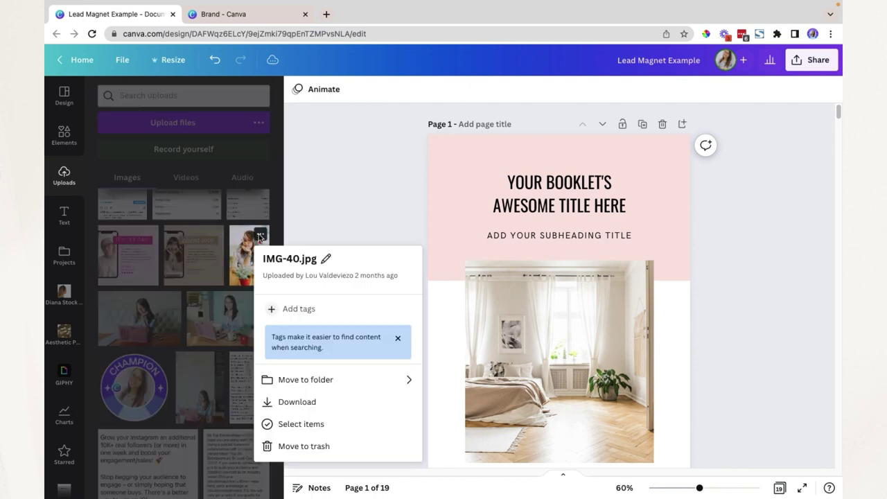
click(326, 260)
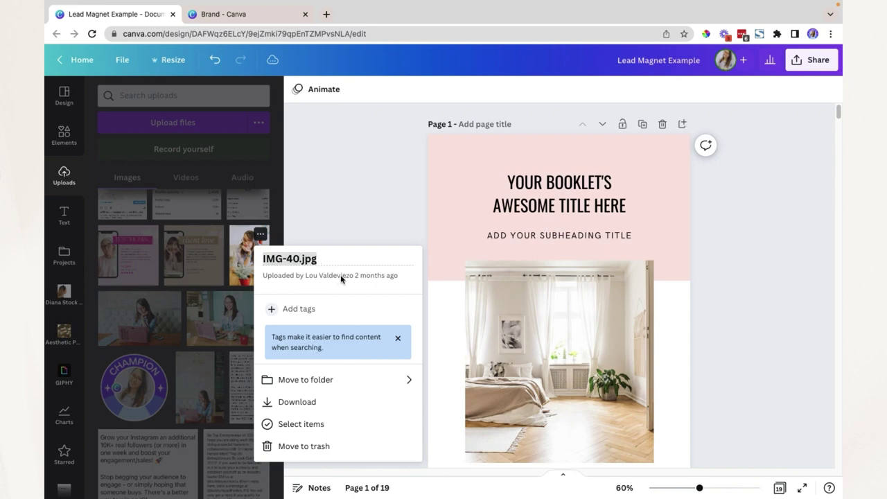
text(lou headshot)
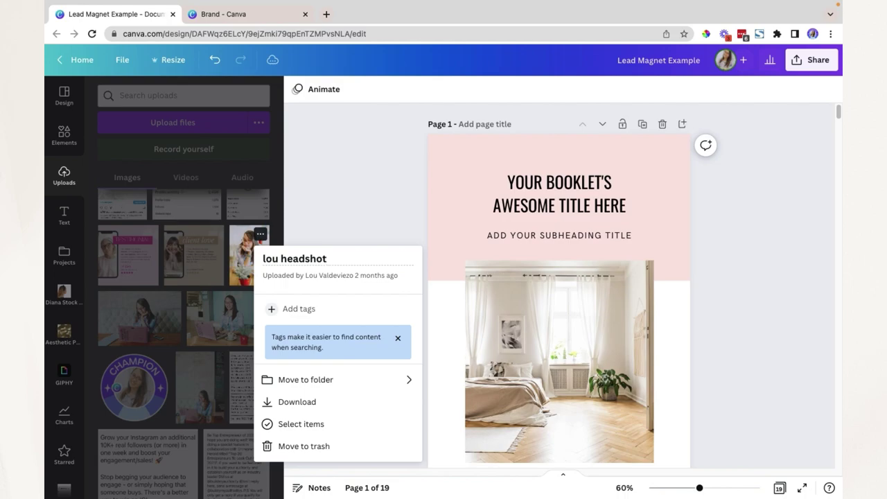
key(Return)
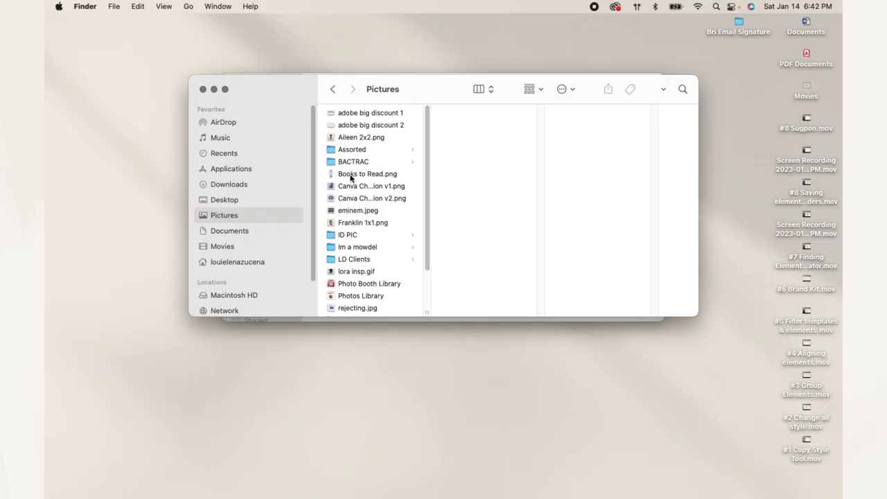
Step: Rename the photo insta.jpg in the Desktop folder to "instagram profile photo", keeping the .jpg extension
scroll(422, 239, down, 3)
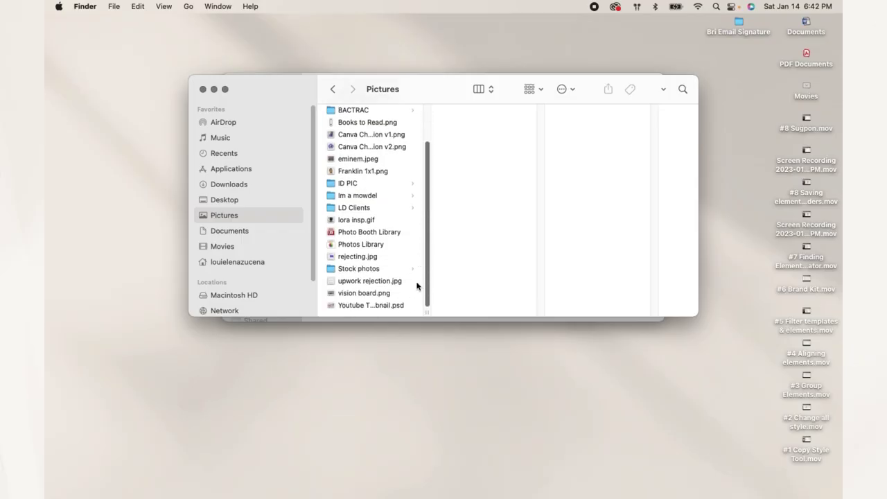
click(227, 199)
click(368, 223)
scroll(366, 271, down, 1)
click(350, 283)
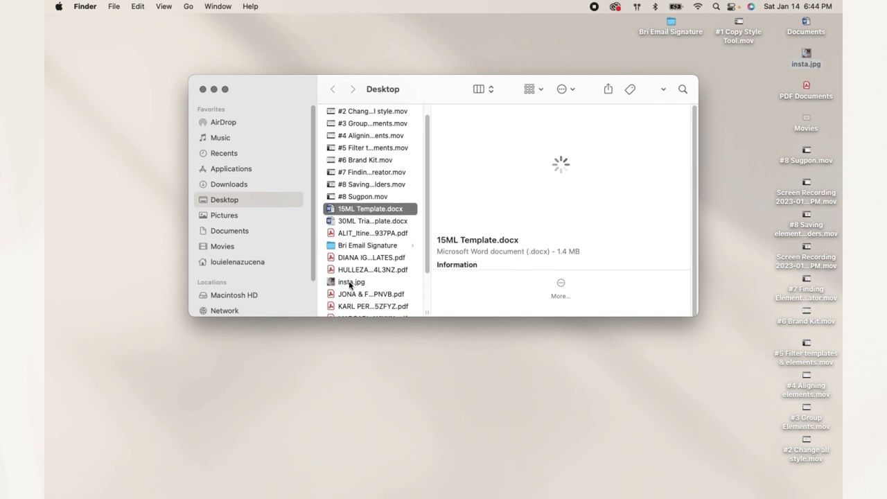
right_click(348, 279)
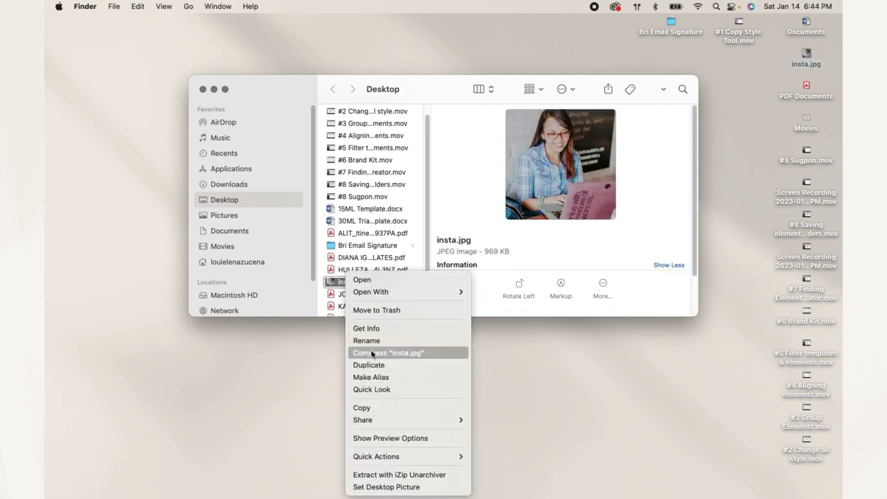
click(367, 340)
text(instag)
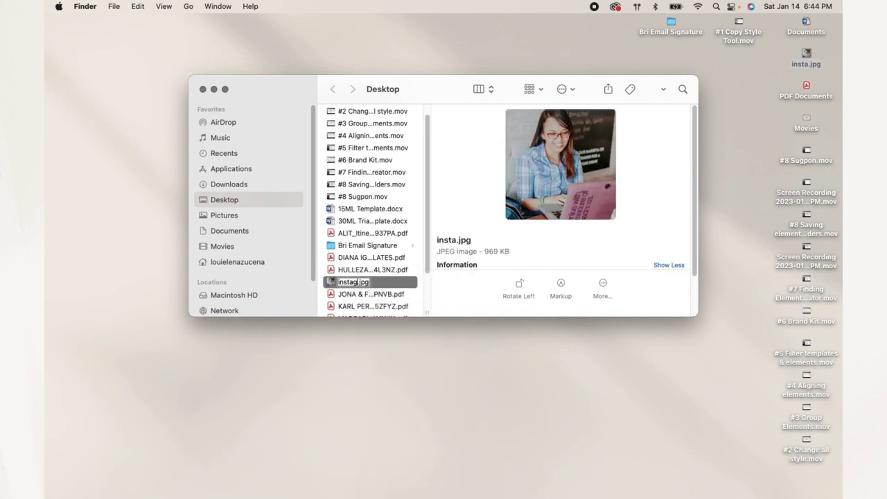
text(ram profile photo)
key(Return)
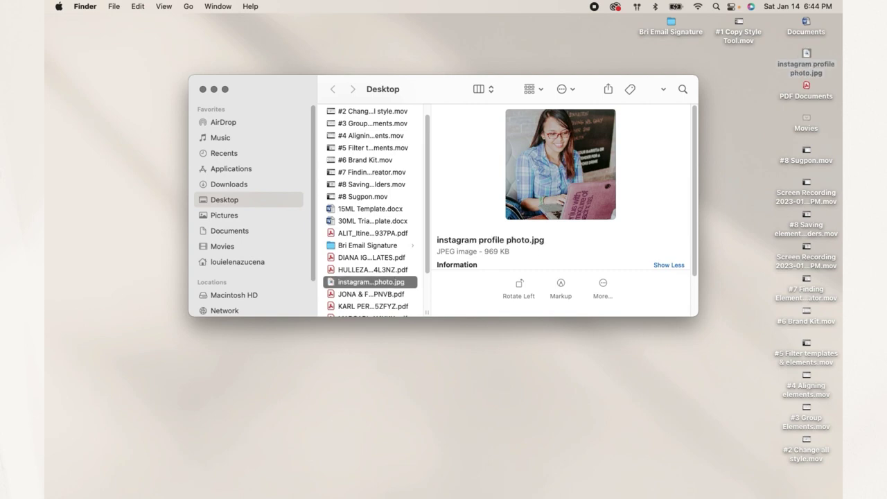
Step: Switch to the Canva booklet design and upload instagram profile photo.jpg from the Desktop folder
click(396, 462)
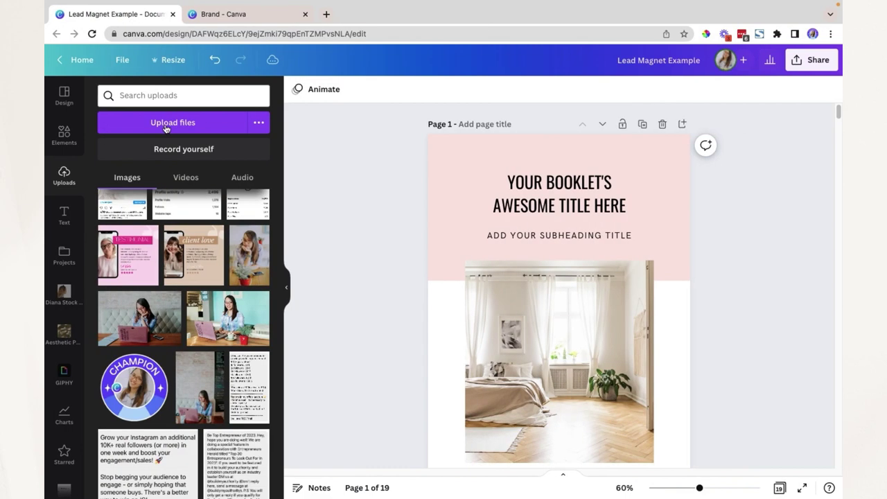
click(167, 124)
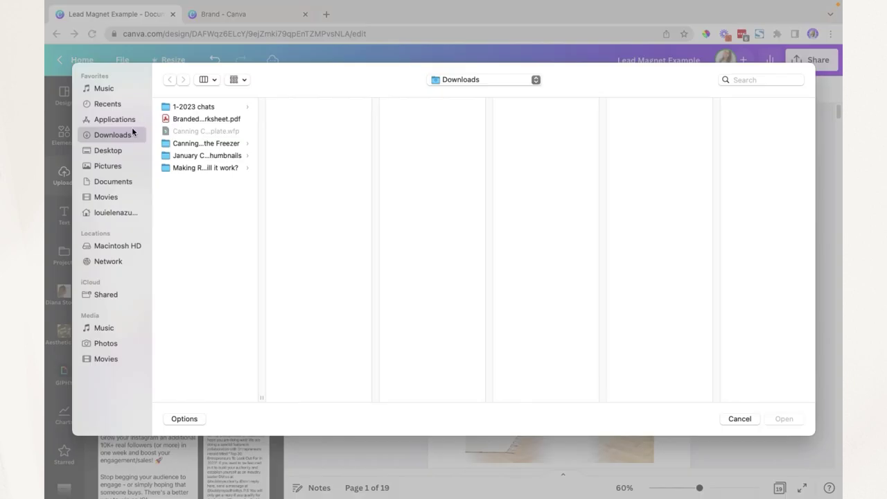
click(108, 151)
click(131, 134)
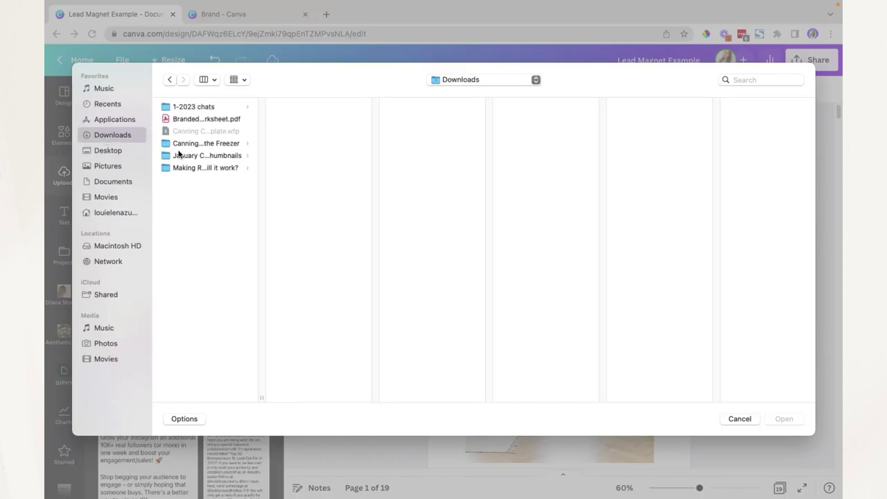
click(130, 151)
click(178, 166)
key(i)
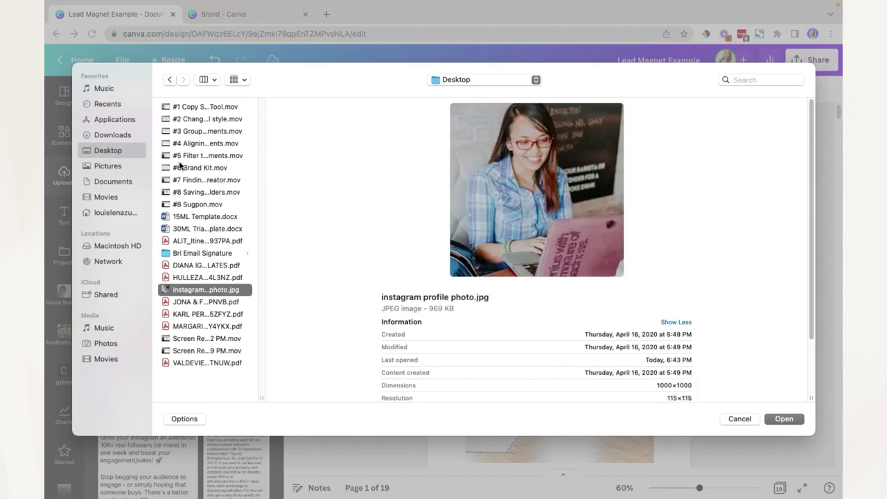
key(Return)
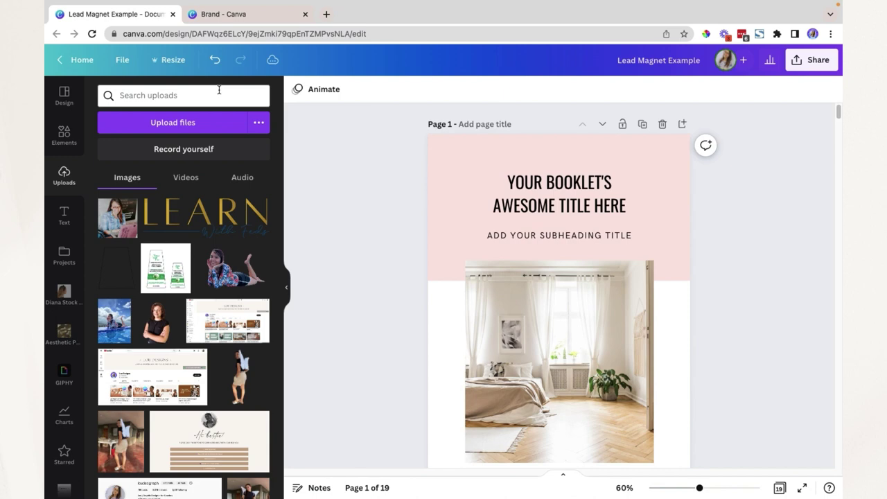
Step: Search the uploads for "instagram profile photo"
click(223, 98)
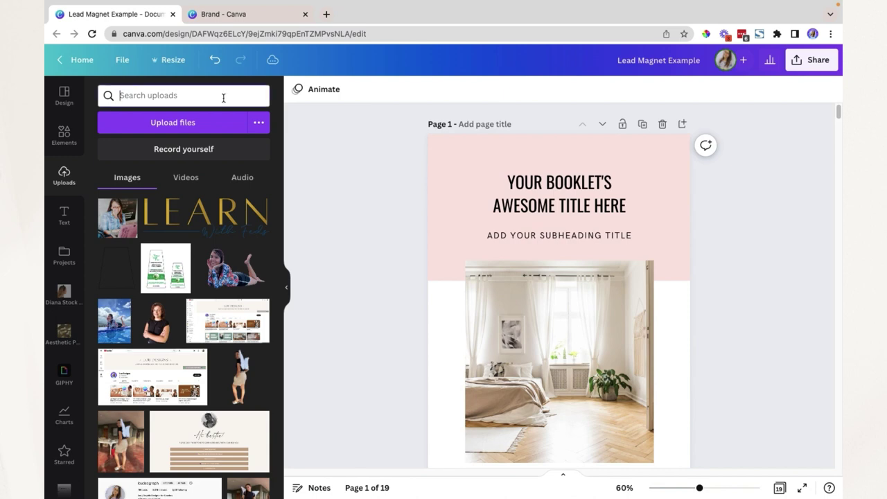
text(instagram profi)
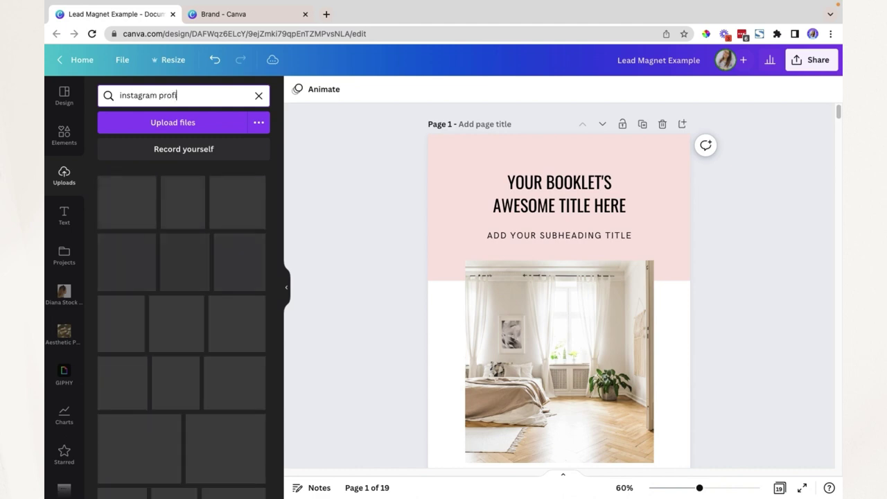
text(le photo)
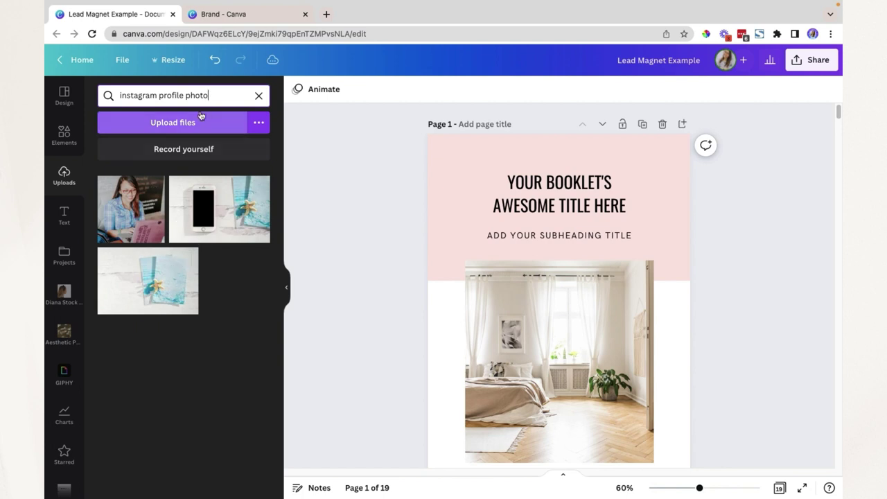
Step: Replace the uploads search with a search for "headshot"
click(255, 97)
text(headshot)
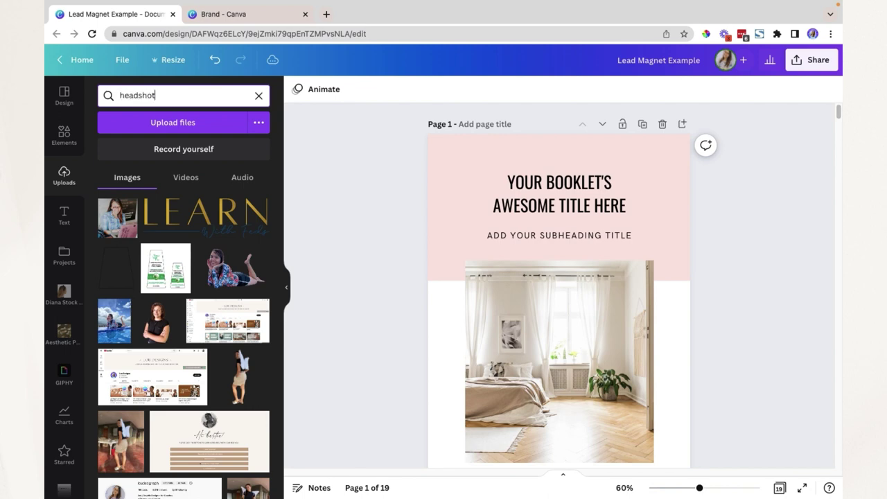
key(Return)
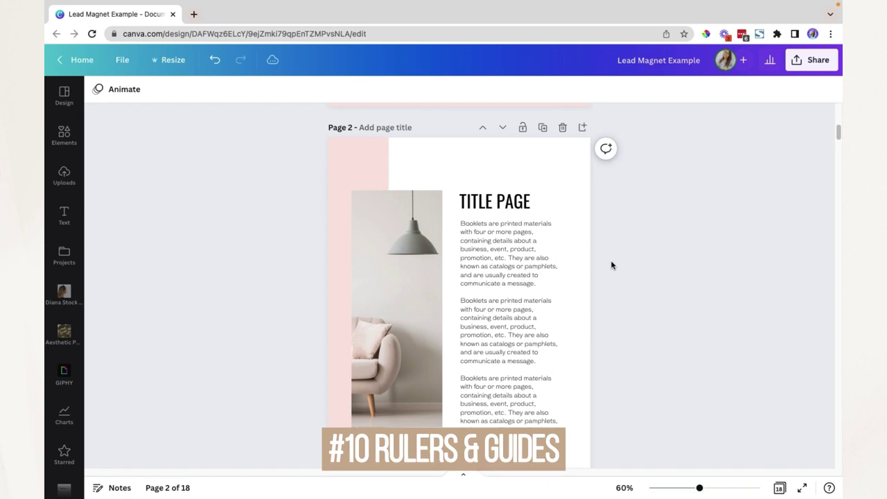
Step: Go from page 2 to the start of page 3 of the booklet
scroll(611, 265, down, 5)
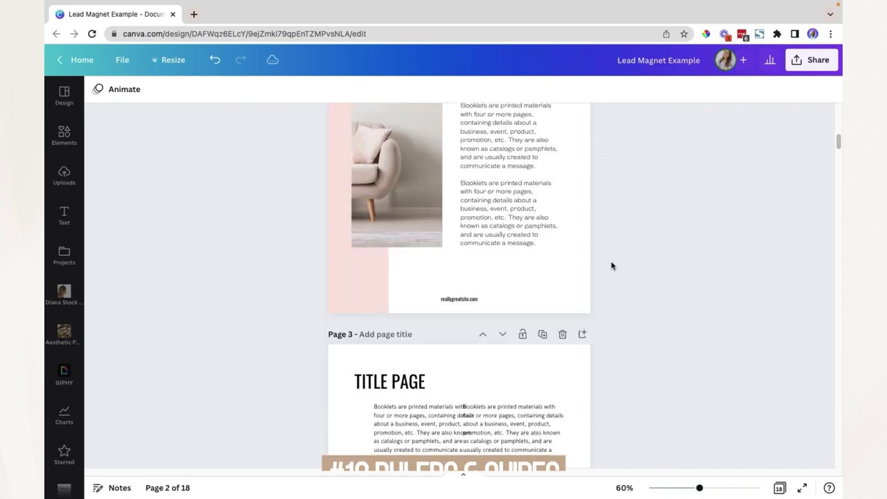
scroll(611, 265, down, 1)
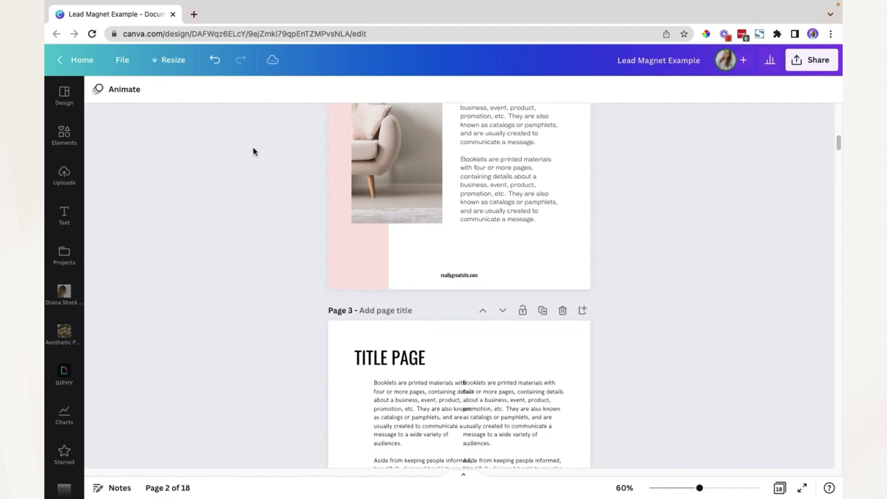
scroll(252, 152, down, 1)
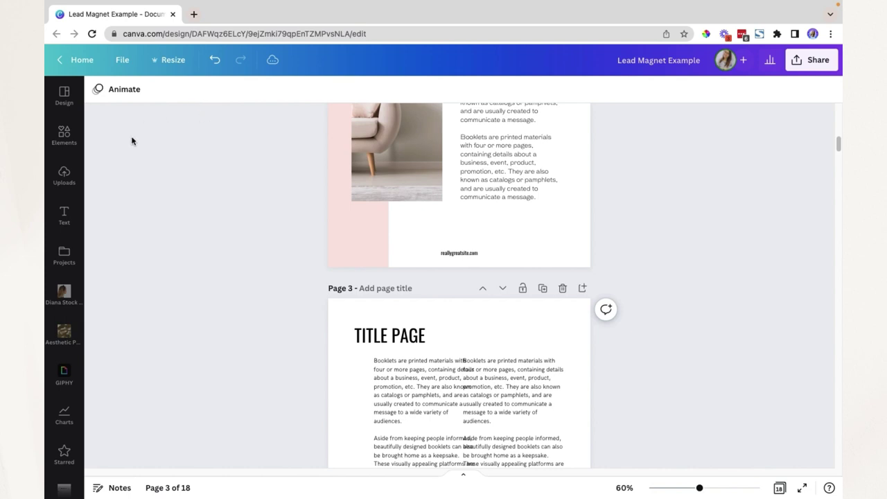
Step: Show the rulers and guides in the document
click(121, 66)
mouse_move(192, 201)
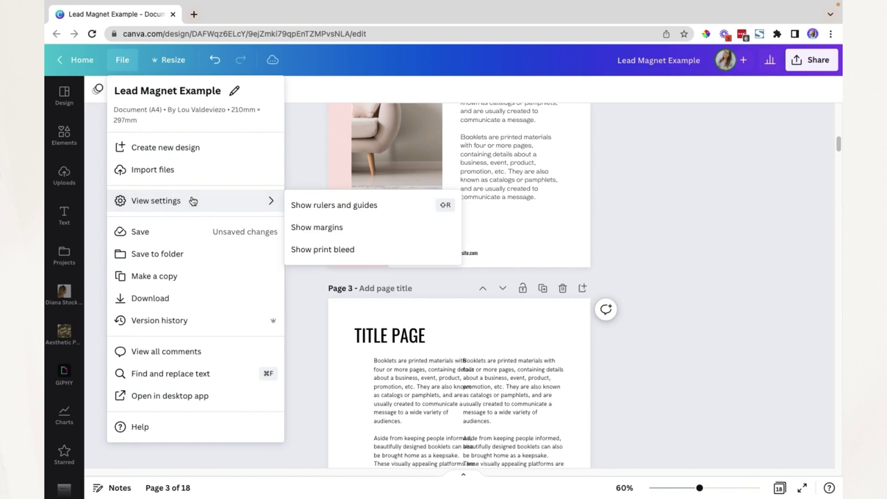
click(299, 207)
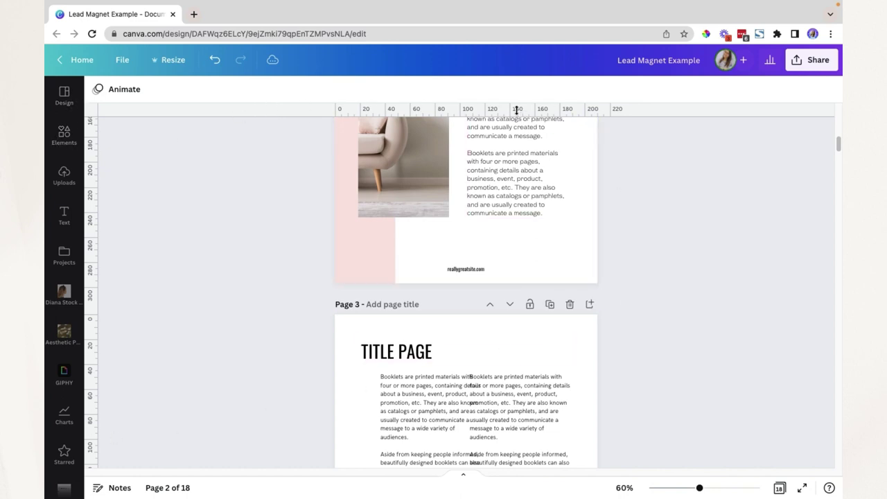
Step: Place a horizontal guide at 288 mm just below the website footer on page 2
mouse_move(516, 111)
mouse_down()
mouse_move(519, 131)
mouse_move(515, 107)
mouse_up()
scroll(555, 138, down, 1)
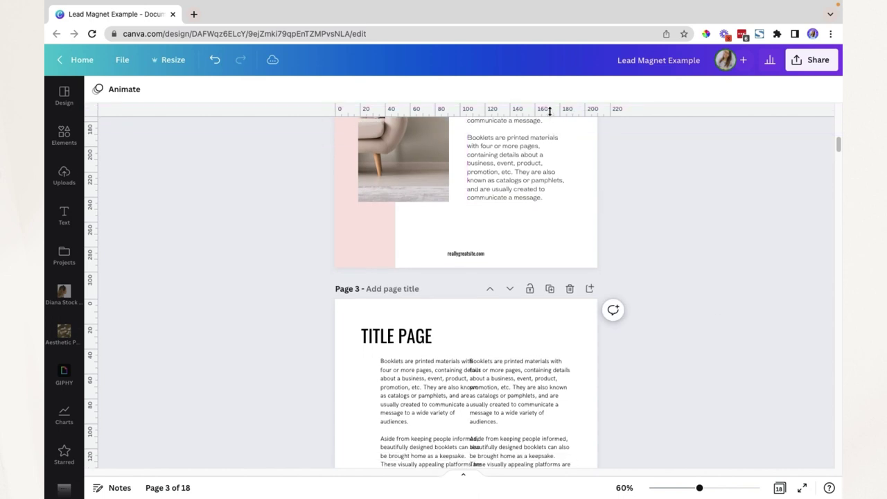
drag(549, 111, 564, 200)
scroll(574, 157, up, 3)
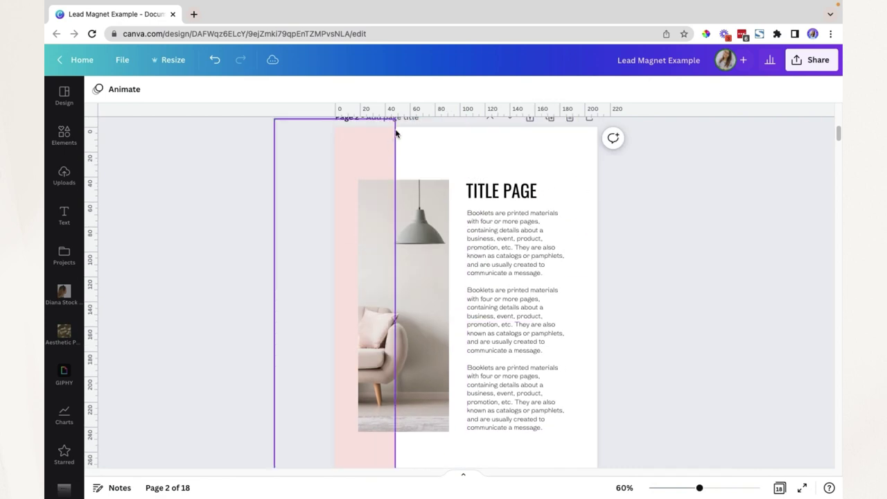
drag(502, 111, 521, 305)
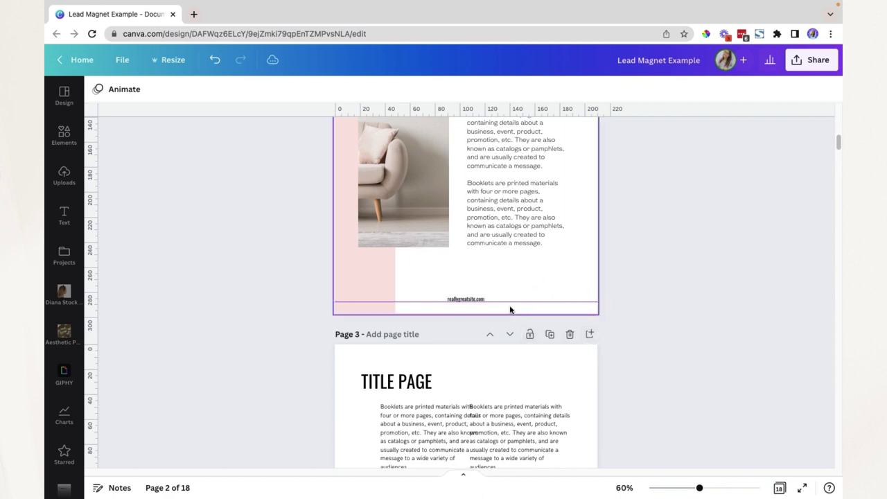
Step: Check the footer text on page 2 against the horizontal guide and remove that guide
click(467, 300)
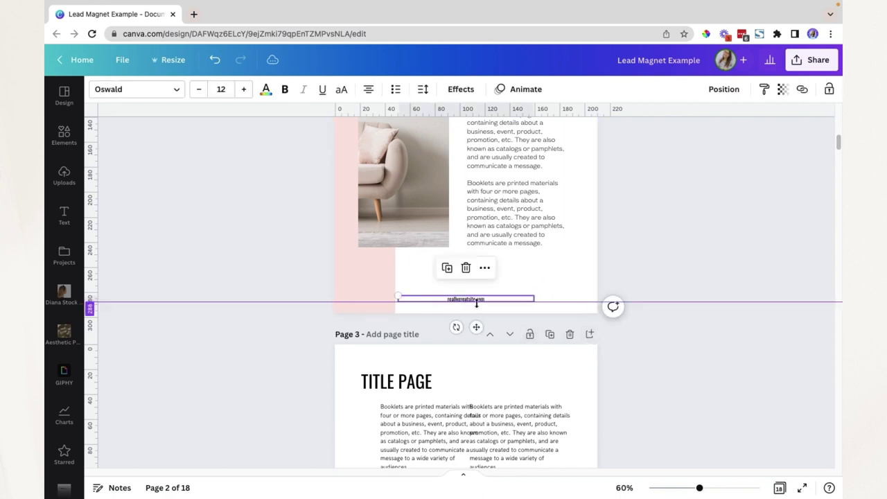
click(600, 269)
drag(539, 301, 543, 103)
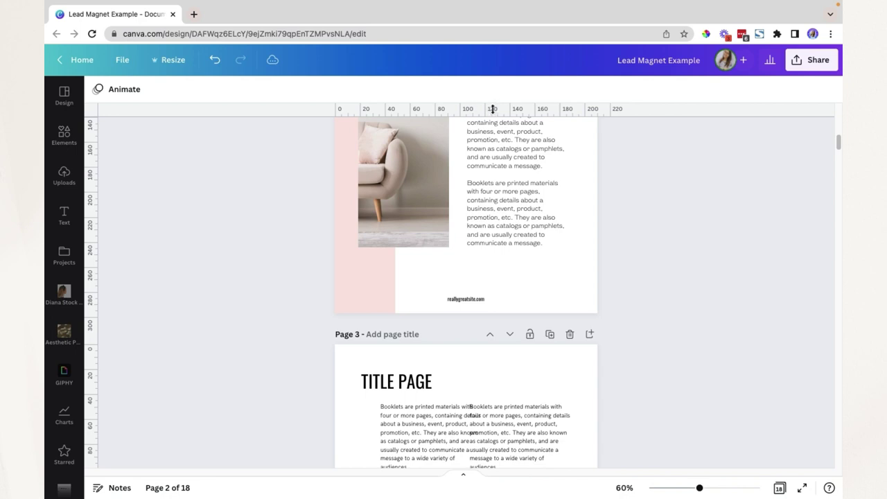
Step: Set a horizontal guide at 288 mm under the page 2 footer and move the page 3 website text down to it
drag(491, 109, 467, 300)
click(467, 300)
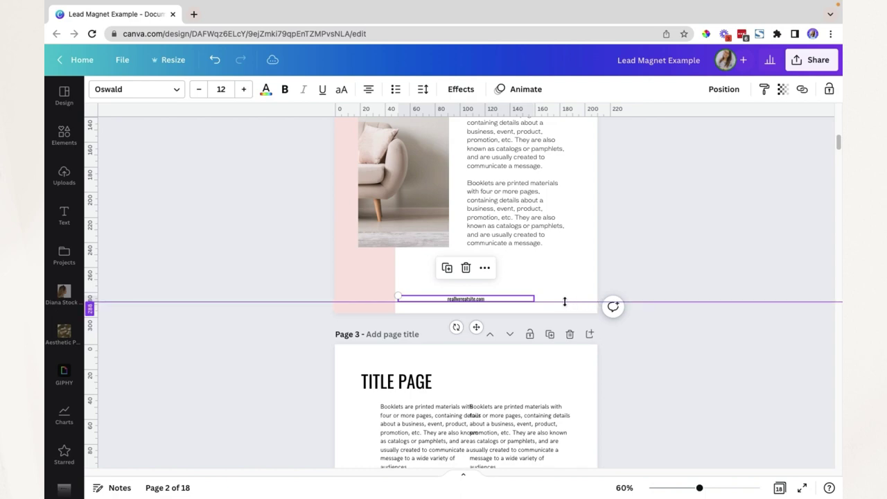
scroll(560, 299, down, 3)
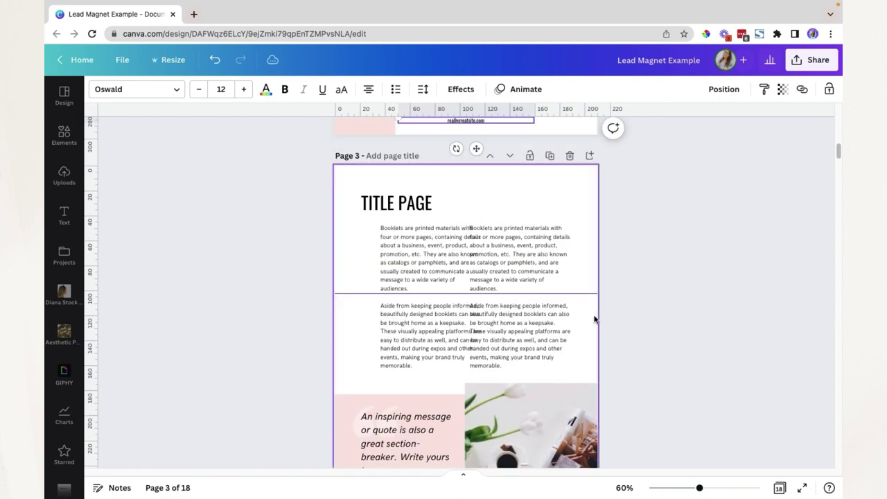
scroll(598, 316, down, 3)
scroll(629, 316, down, 1)
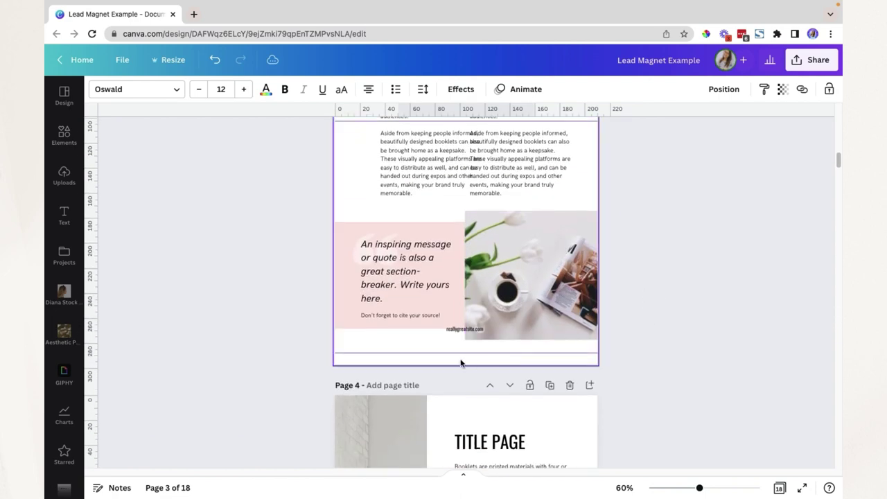
drag(371, 357, 325, 353)
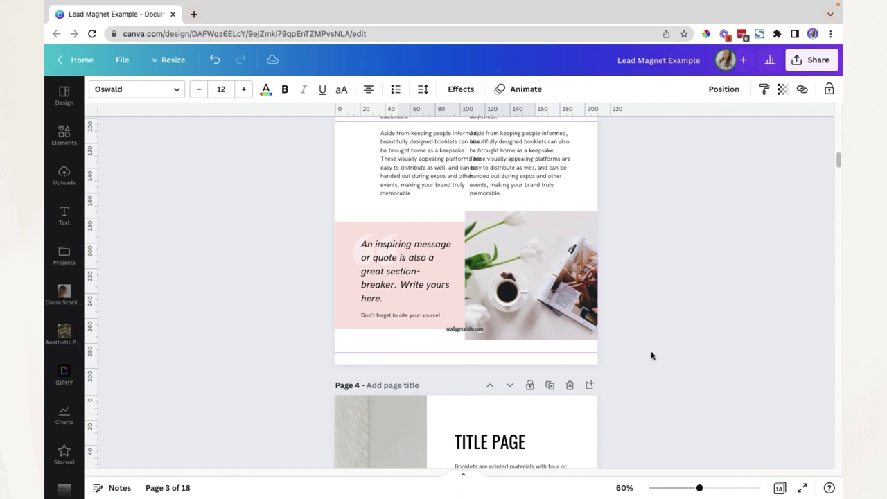
click(466, 332)
drag(466, 333, 464, 350)
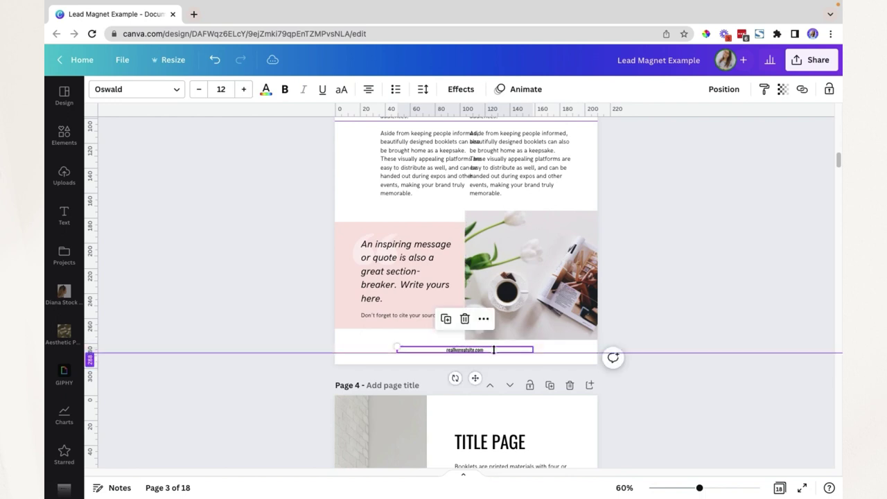
click(664, 296)
Step: Place a vertical guide at 19 mm along the left edge of the sofa photo on page 2
scroll(622, 304, up, 8)
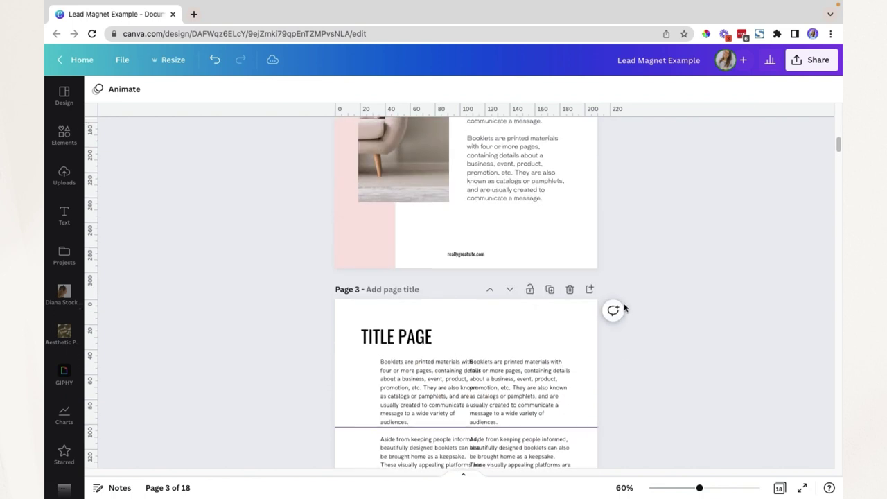
scroll(623, 307, up, 2)
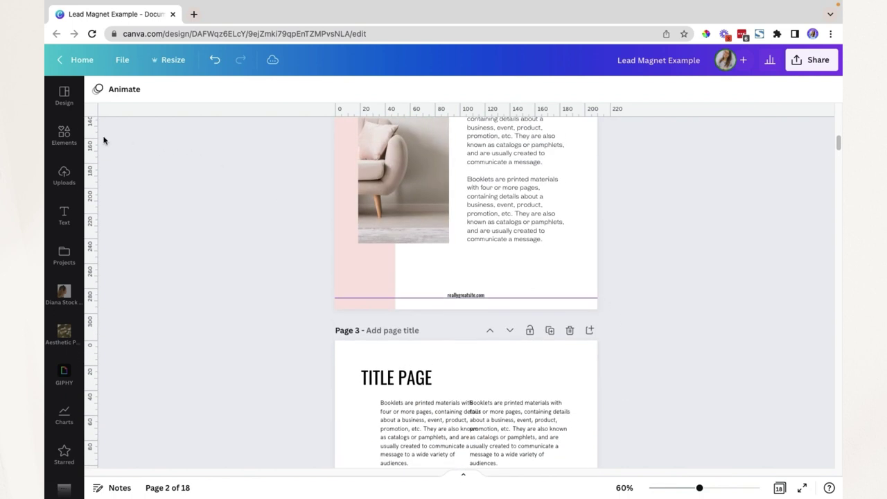
scroll(334, 203, up, 5)
drag(95, 127, 358, 184)
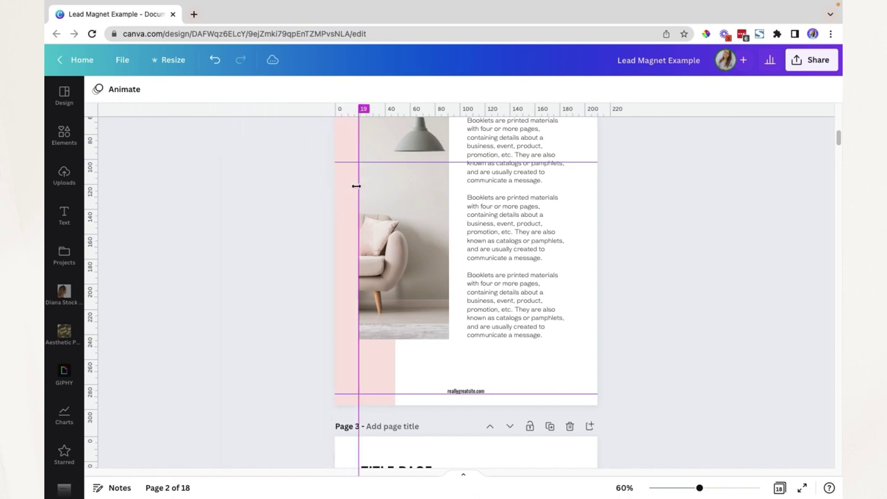
Step: Move the title and the left body-text column on page 3 to line up with the vertical guide
scroll(365, 214, down, 3)
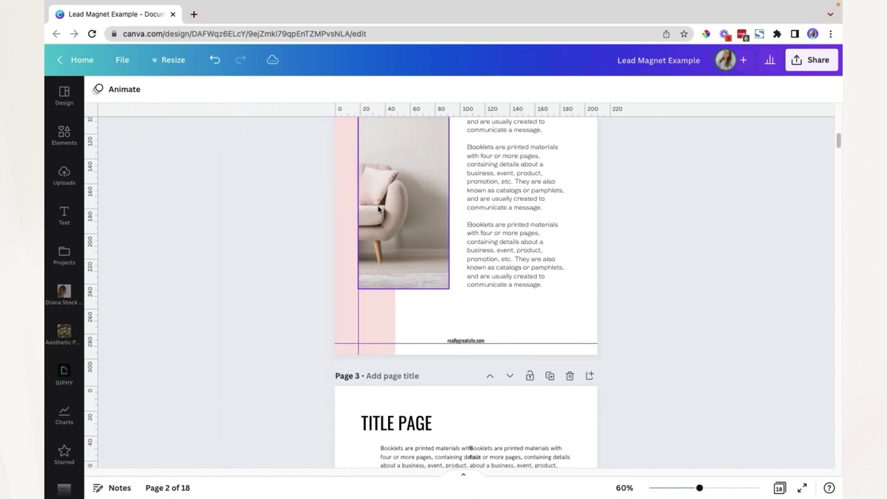
scroll(388, 222, down, 7)
scroll(386, 322, down, 3)
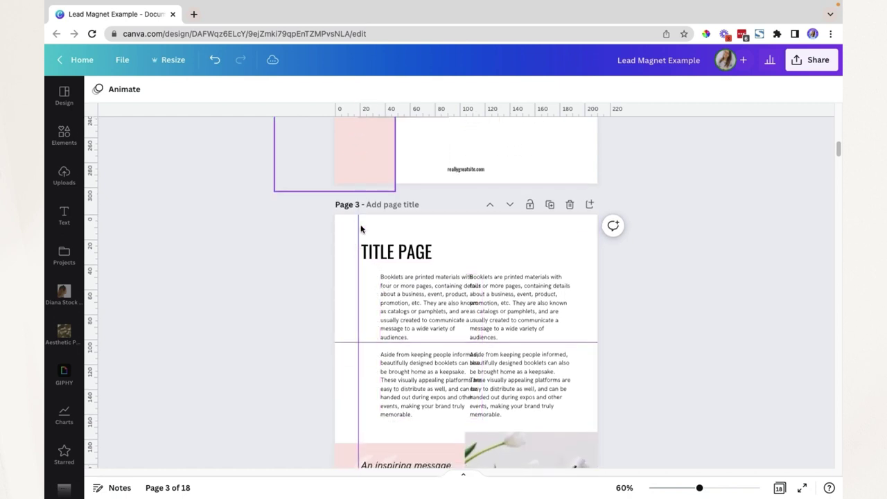
drag(385, 255, 381, 254)
drag(395, 315, 373, 317)
click(607, 307)
Step: Examine how the content on pages 3 to 5 lines up with the guides
scroll(619, 339, down, 1)
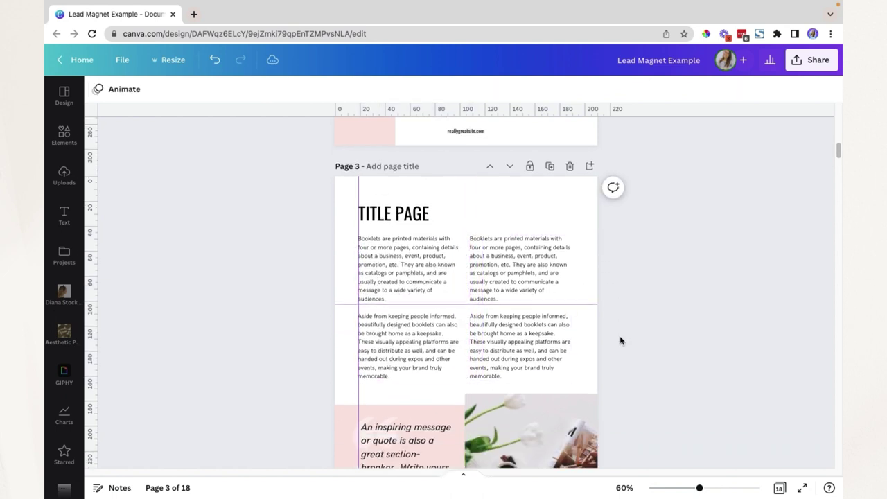
scroll(621, 339, down, 2)
scroll(623, 340, down, 3)
scroll(624, 340, up, 3)
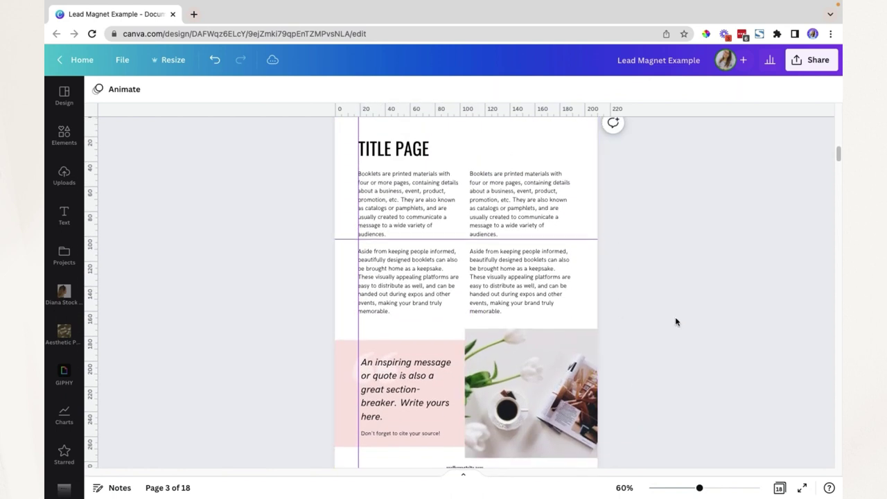
scroll(675, 321, down, 9)
scroll(671, 318, up, 3)
scroll(667, 313, down, 5)
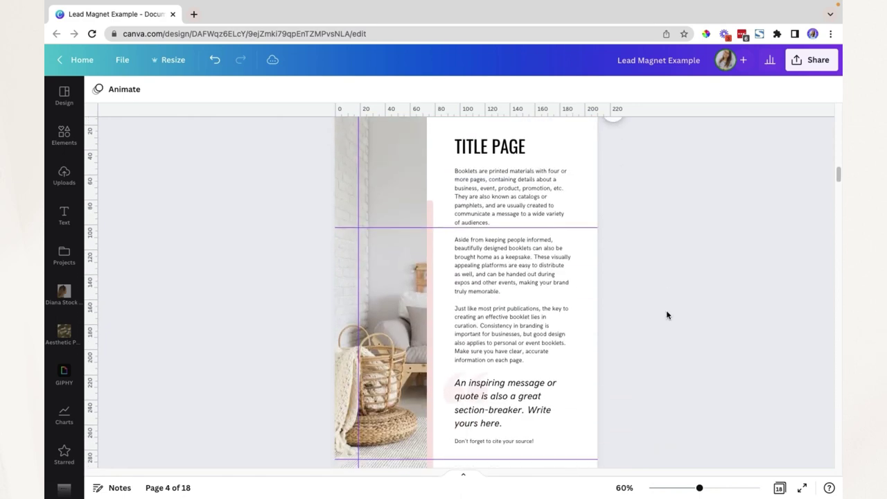
scroll(667, 316, down, 10)
scroll(652, 318, up, 1)
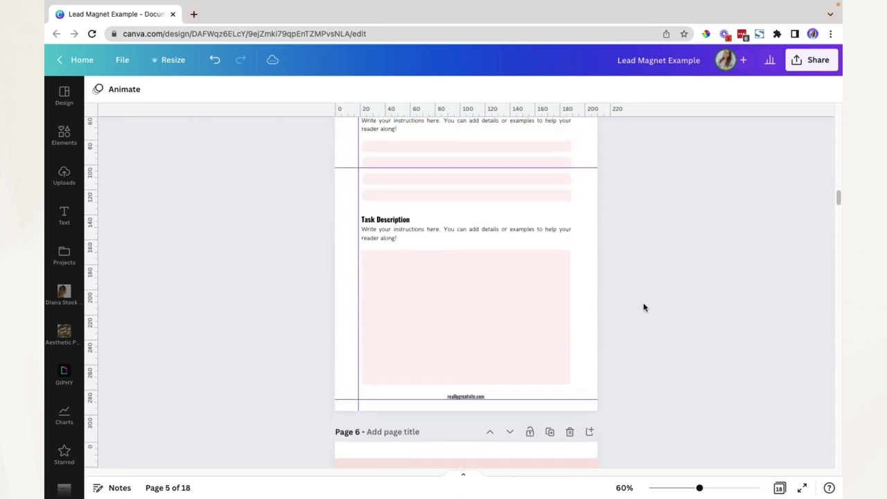
scroll(642, 303, down, 5)
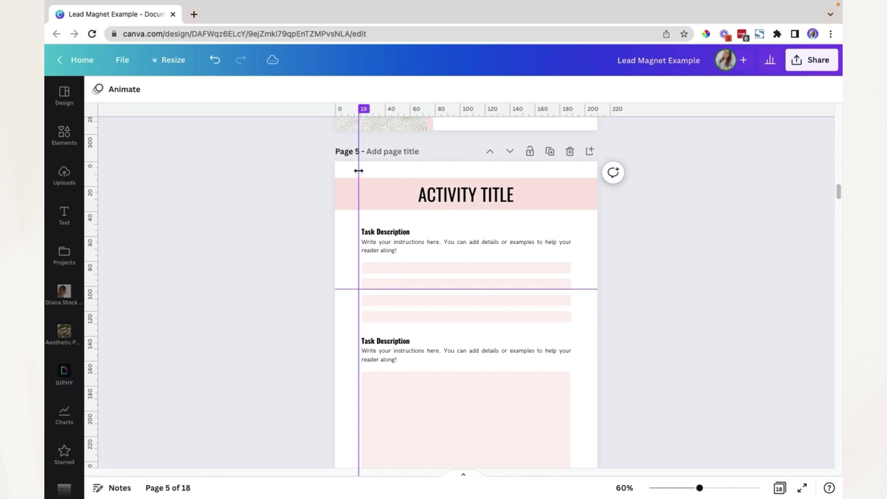
Step: Remove the vertical guide and the horizontal guides from the document
drag(358, 170, 97, 174)
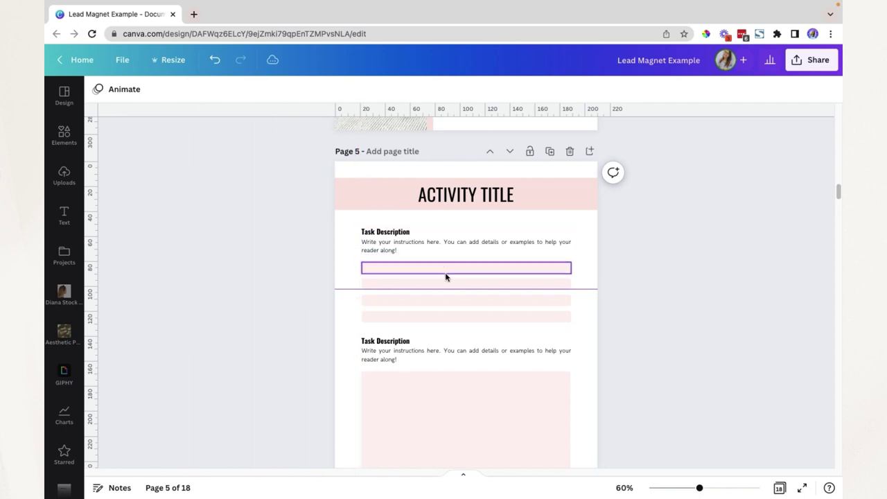
drag(448, 290, 592, 411)
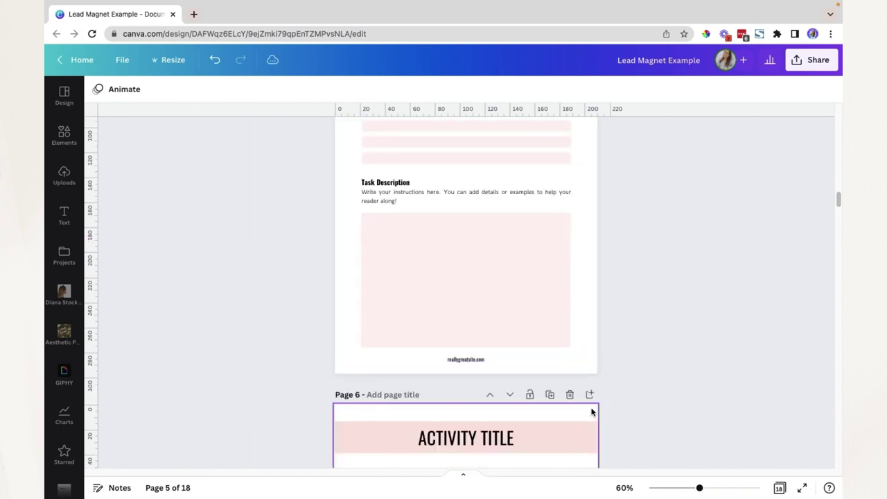
scroll(688, 327, up, 3)
scroll(688, 327, up, 10)
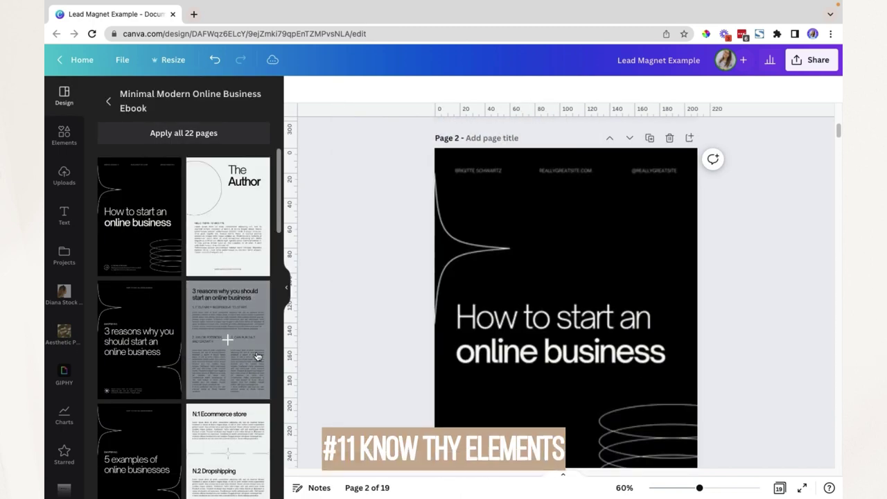
scroll(214, 348, down, 5)
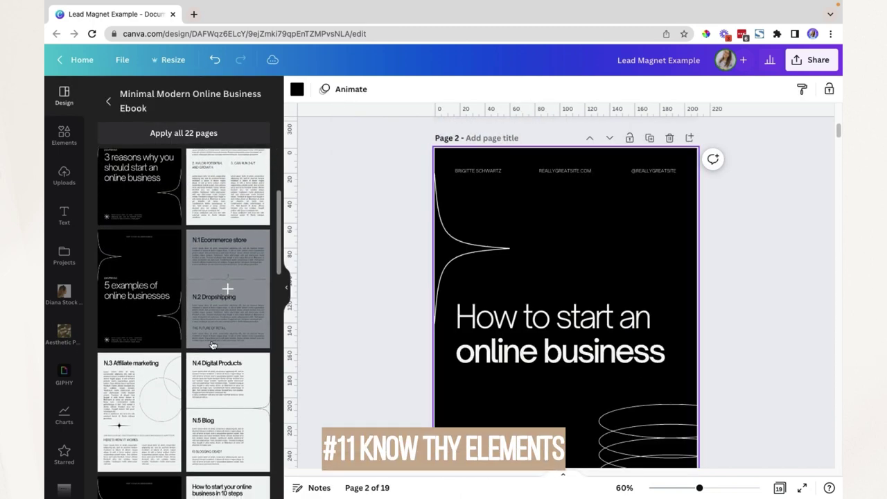
scroll(208, 368, down, 3)
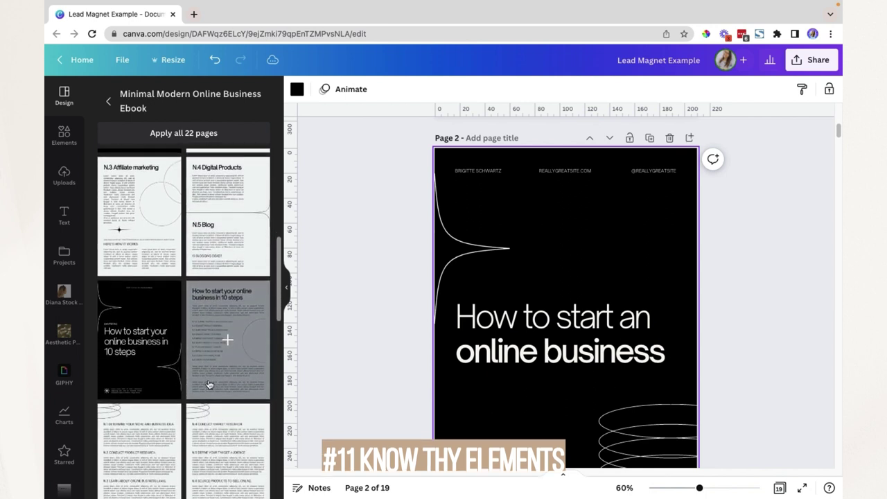
scroll(206, 375, down, 1)
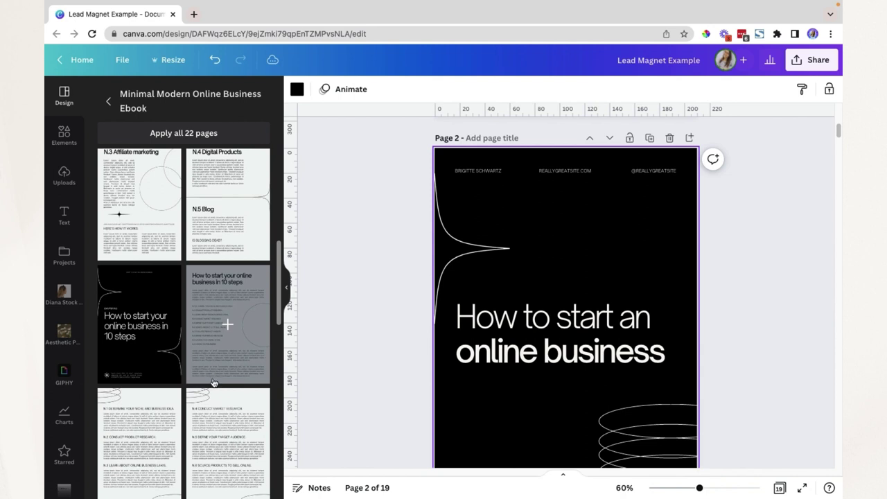
Step: View the info and free licence details of the wireframe ellipse graphic on the page 2 cover
click(724, 305)
scroll(708, 317, down, 1)
scroll(708, 317, down, 1)
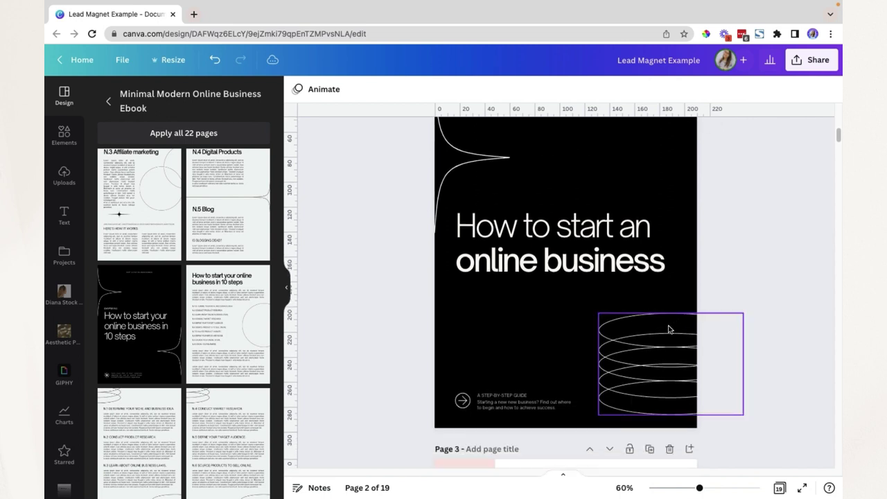
click(669, 329)
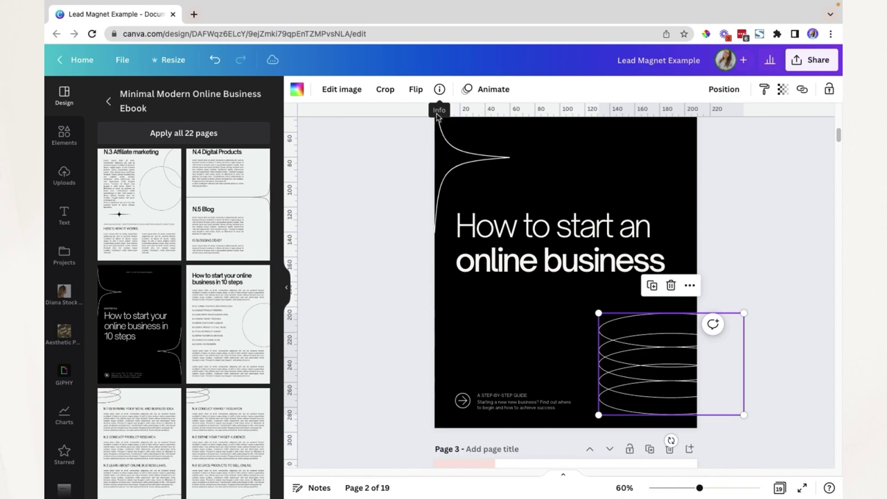
click(439, 89)
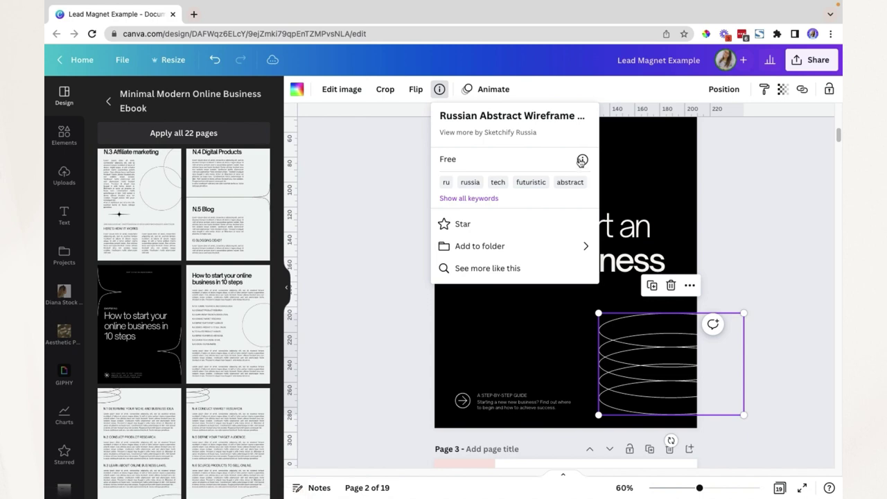
click(582, 160)
click(718, 116)
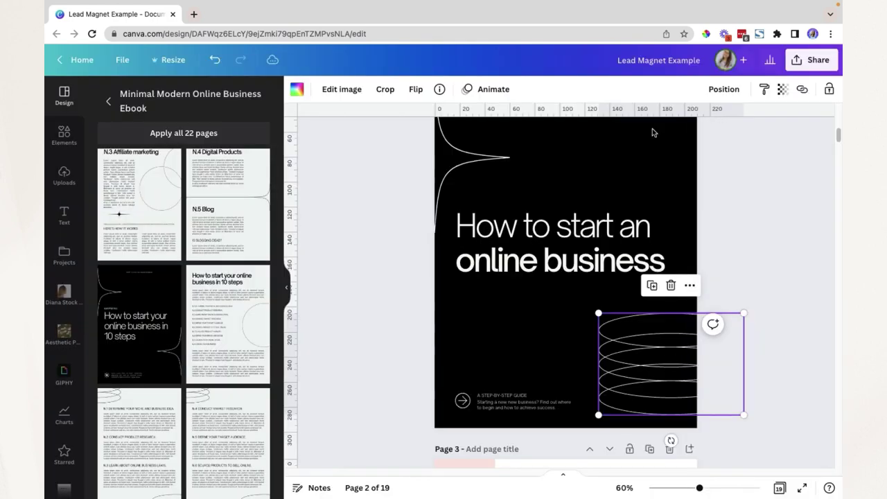
click(439, 89)
mouse_move(582, 162)
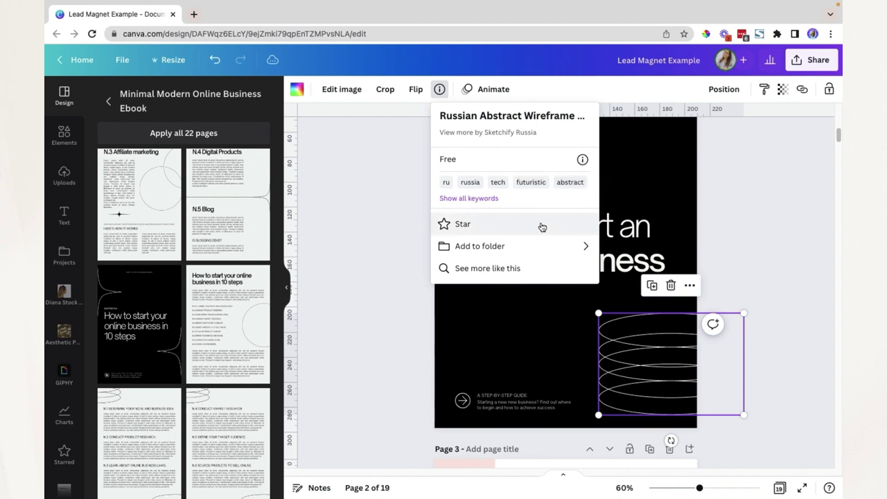
Step: View the info of the circled arrow icon beside the step-by-step guide text
click(473, 400)
click(463, 401)
click(439, 88)
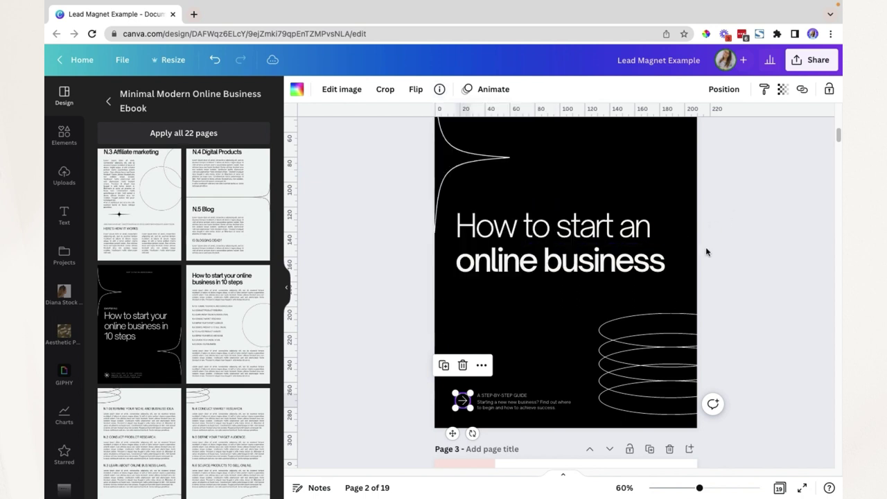
Step: Browse more elements by Sketchify Russia, the creator of the wireframe ellipse graphic on the page 2 cover
click(657, 335)
click(439, 88)
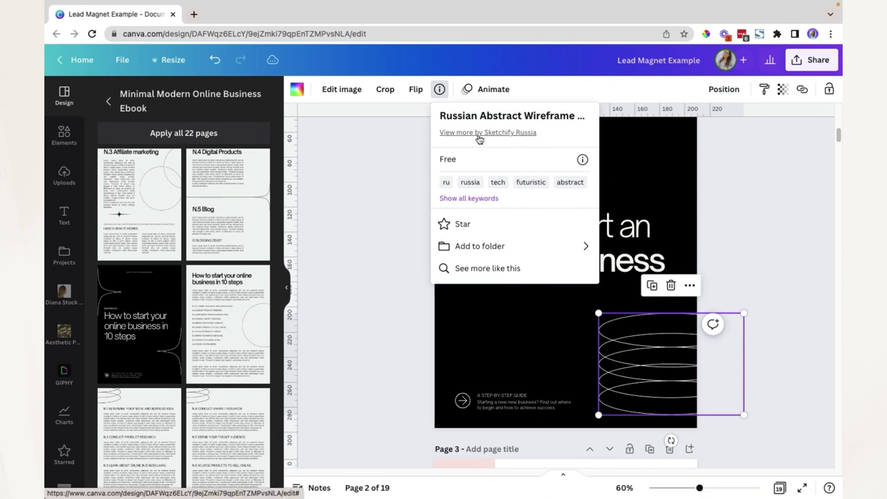
click(530, 134)
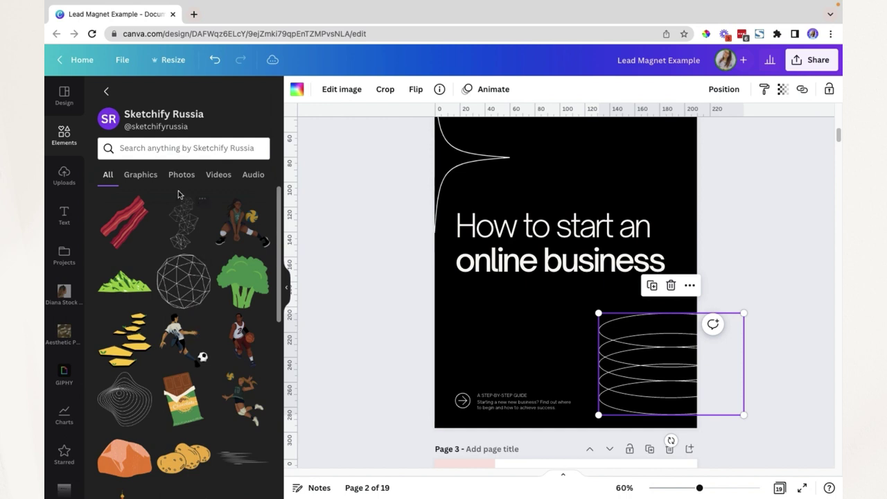
scroll(178, 336, down, 1)
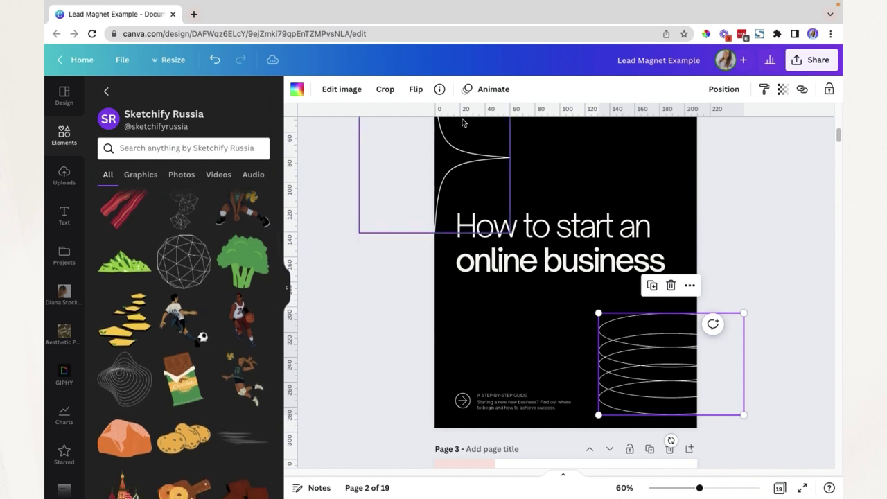
Step: Browse elements matching the wireframe graphic's "tech" keyword and its recommended similar graphics
click(439, 90)
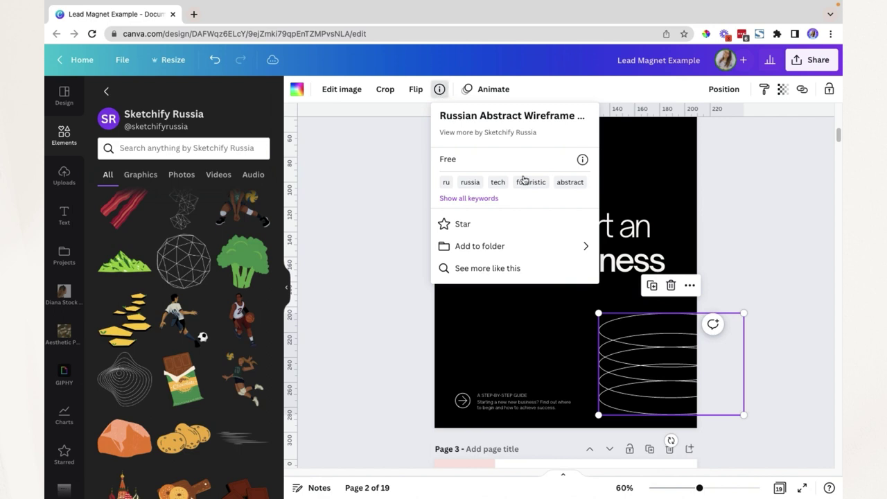
click(498, 184)
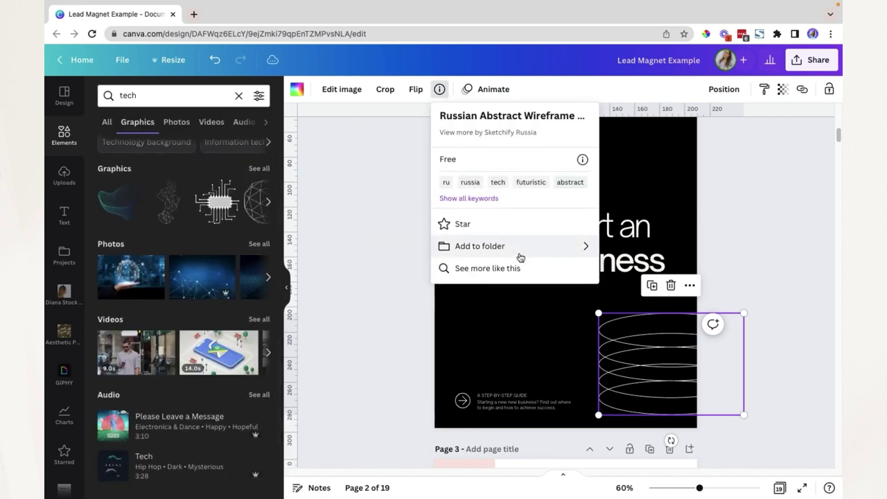
click(498, 277)
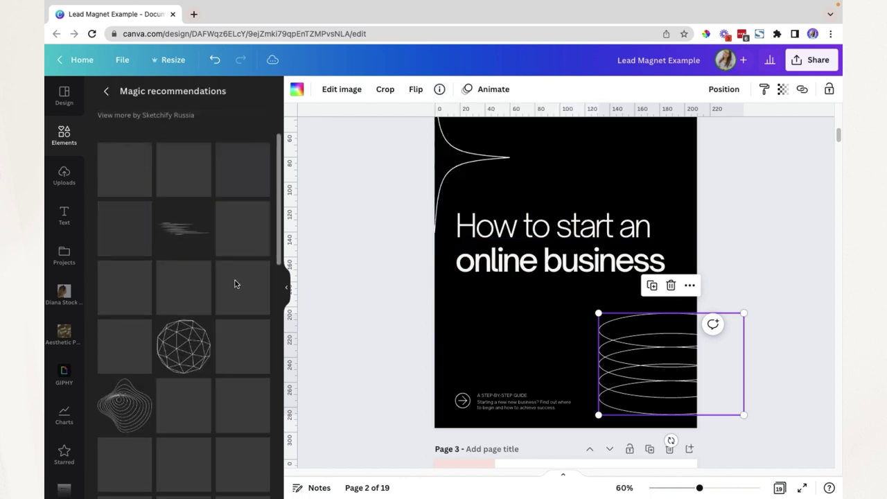
scroll(217, 283, down, 1)
scroll(217, 284, down, 1)
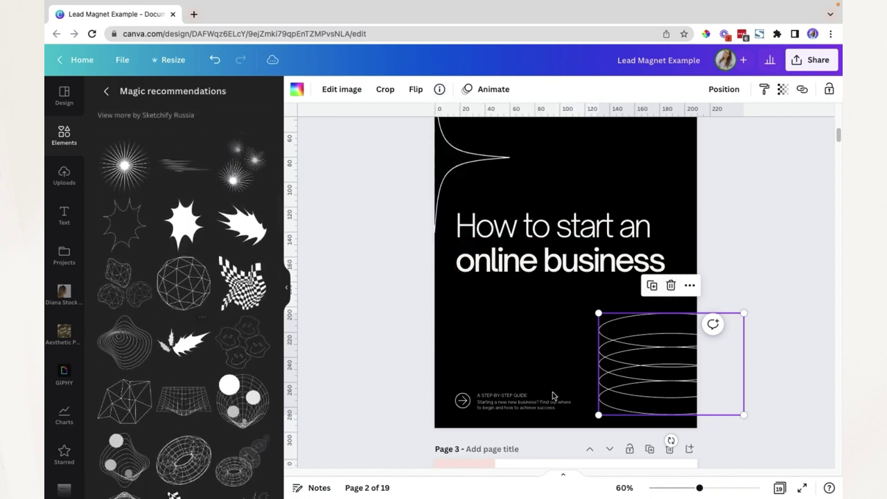
scroll(291, 335, down, 1)
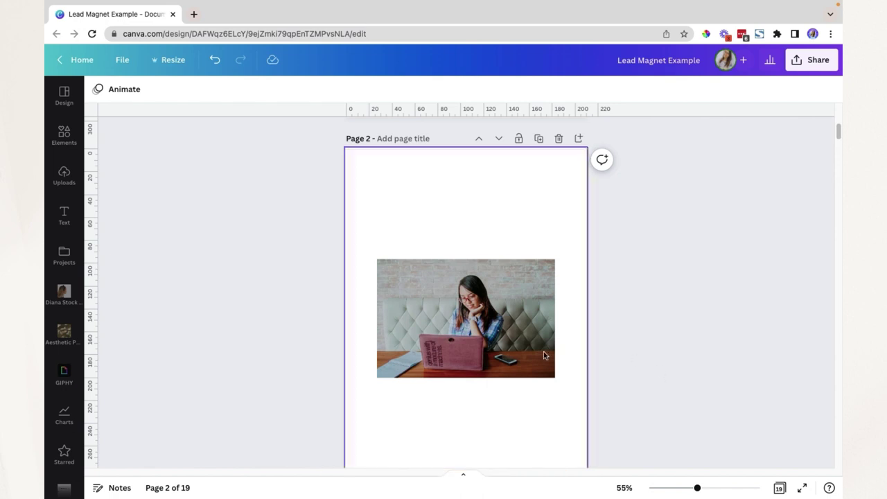
Step: Remove the background from the page 2 photo of the woman with the laptop using Background Remover
click(424, 316)
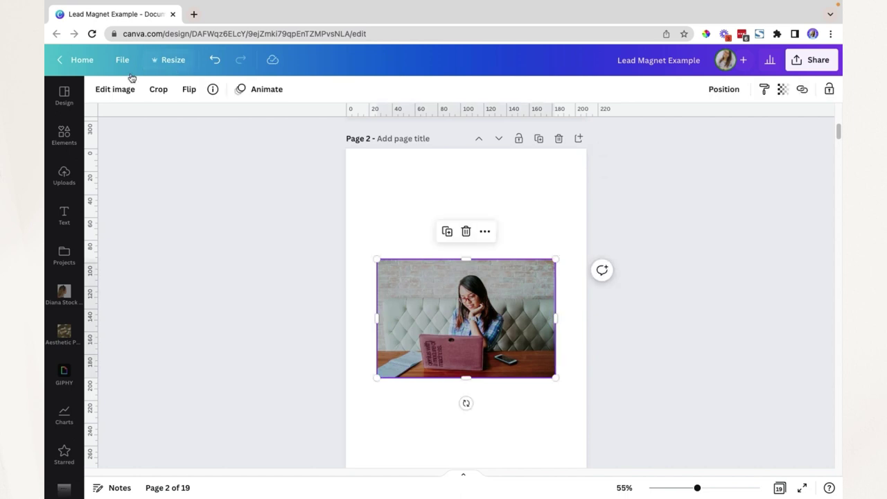
click(115, 90)
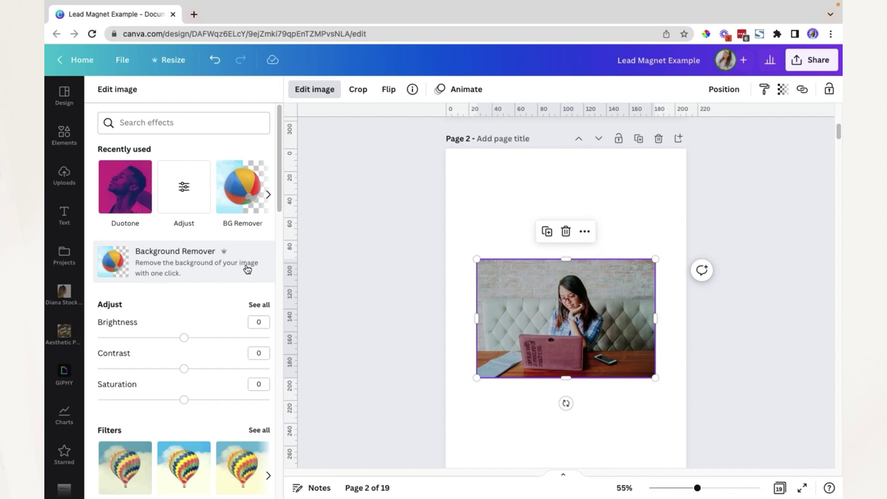
click(210, 257)
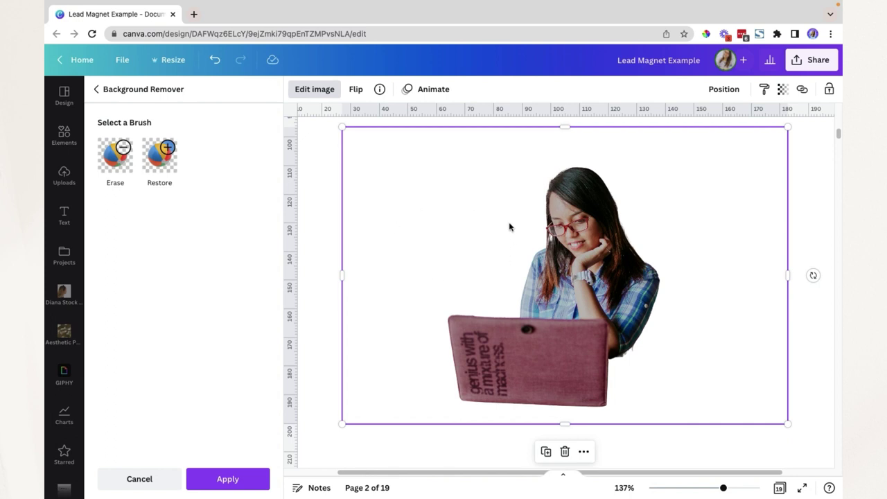
Step: Show the original image and restore part of the sofa beside the woman's hair with the Restore brush at size 25
click(167, 155)
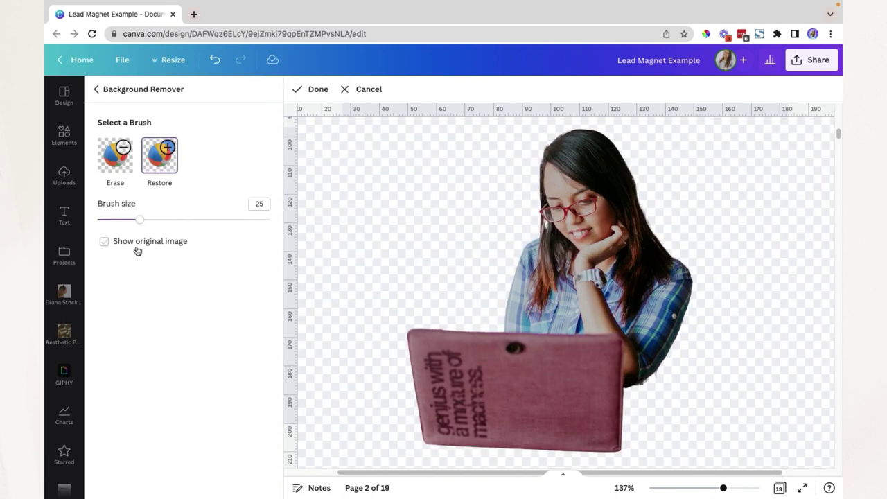
click(103, 242)
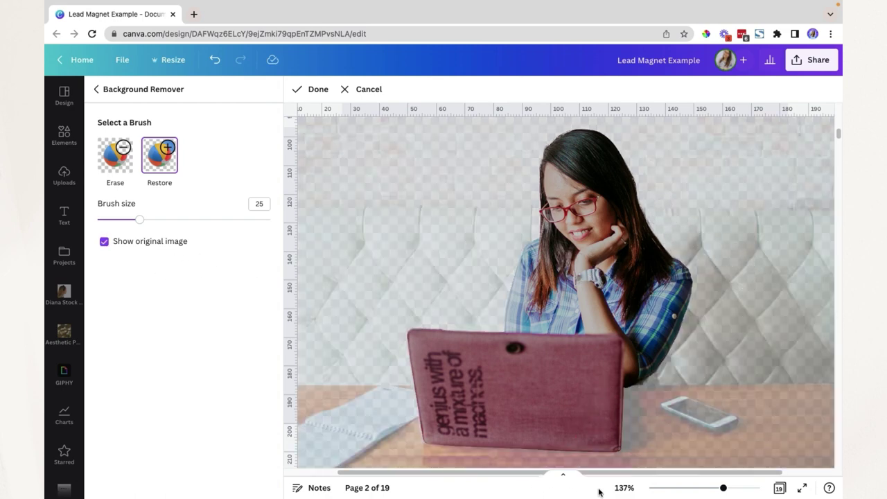
drag(592, 475, 642, 475)
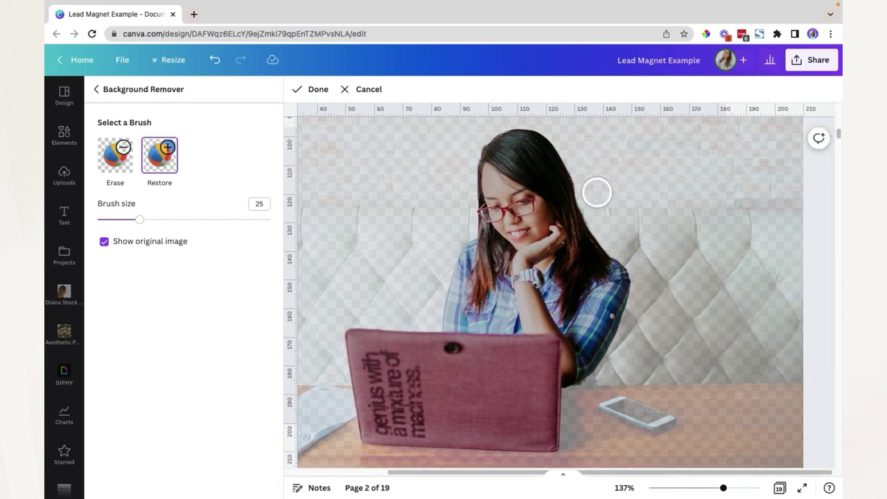
mouse_move(593, 201)
mouse_down()
mouse_move(646, 233)
mouse_move(688, 241)
mouse_up()
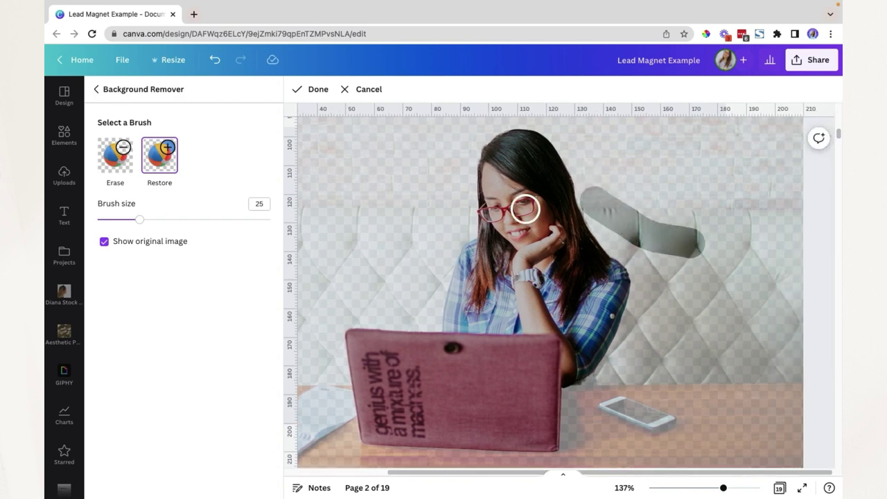
drag(604, 212, 792, 212)
drag(648, 239, 833, 242)
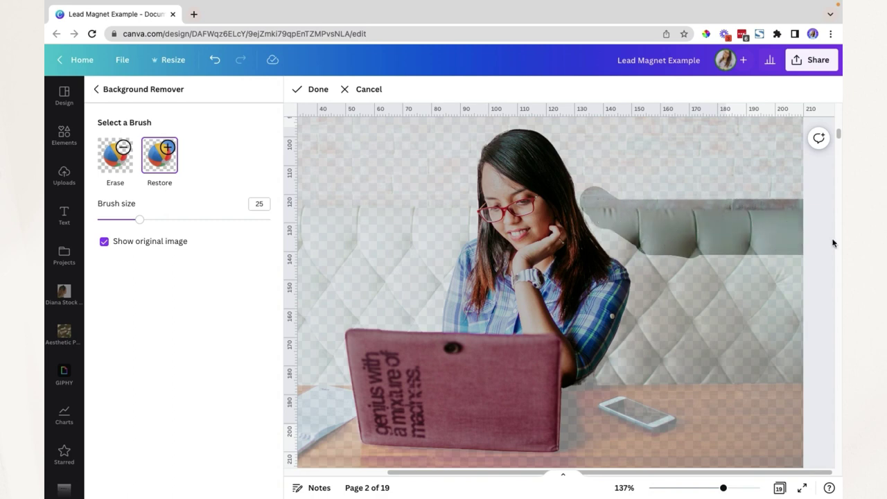
drag(632, 246, 660, 268)
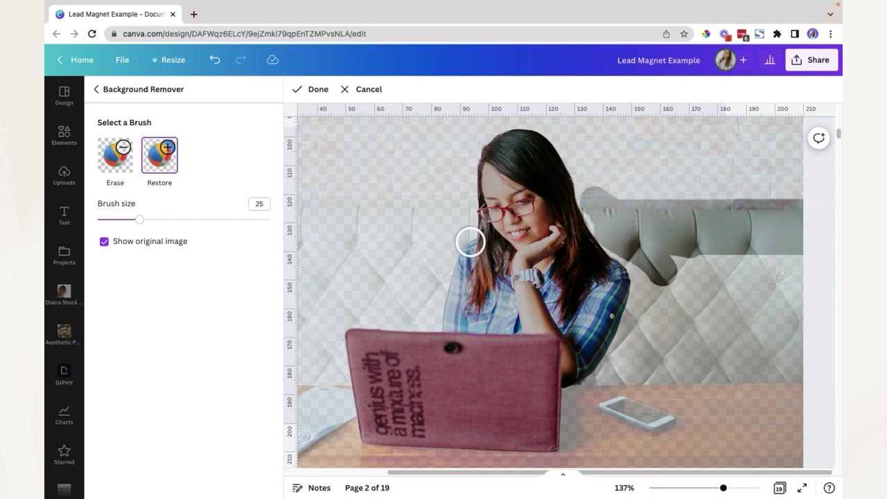
Step: Set the brush size to 36 and restore more of the sofa and table on the phone's side of the photo
mouse_move(140, 223)
mouse_down()
mouse_move(112, 223)
mouse_move(202, 223)
mouse_move(146, 227)
mouse_move(158, 222)
mouse_up()
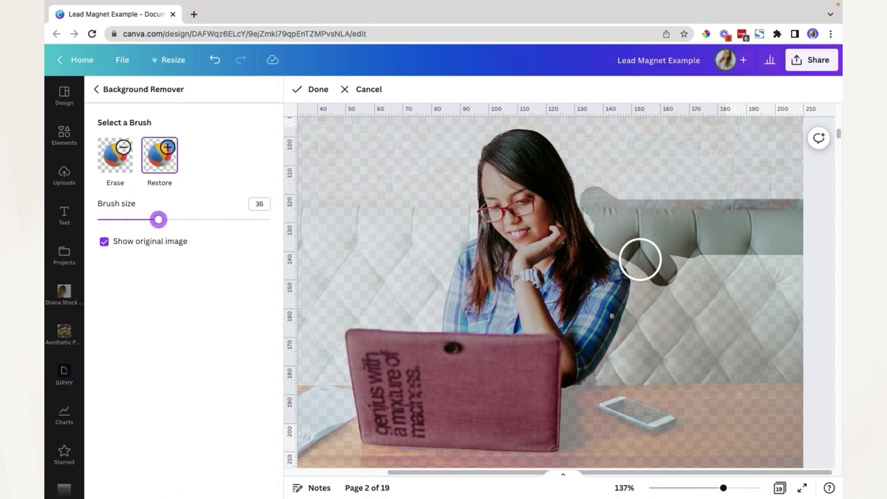
mouse_move(639, 257)
mouse_down()
mouse_move(677, 390)
mouse_move(755, 280)
mouse_move(764, 283)
mouse_move(764, 345)
mouse_up()
drag(643, 213, 790, 202)
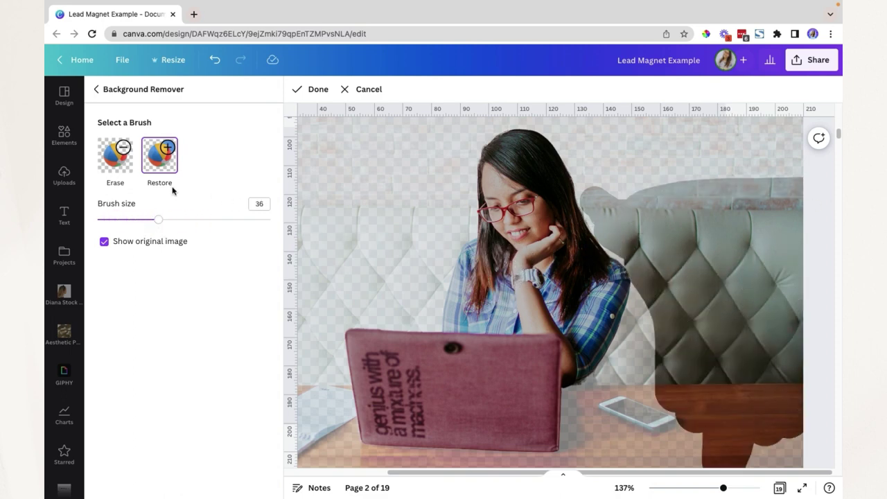
Step: Erase the excess restored wall along the sofa's upper edge with the Erase brush
click(120, 165)
click(119, 165)
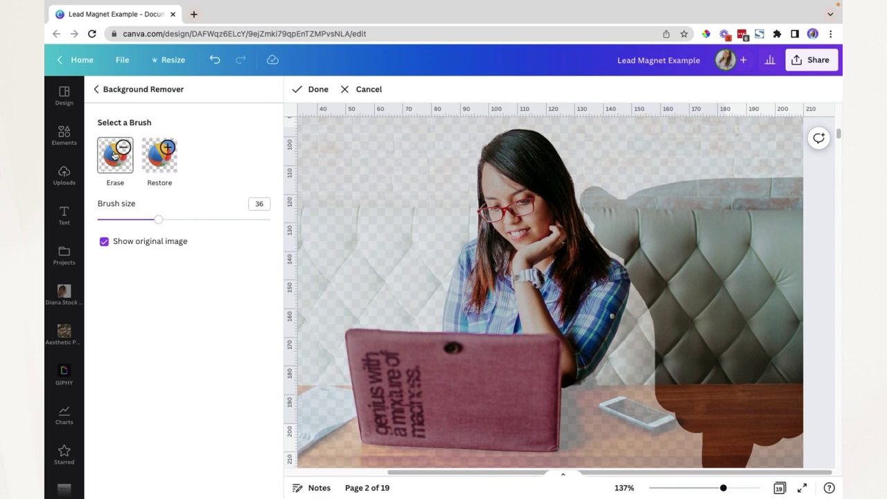
mouse_move(603, 179)
mouse_down()
mouse_move(593, 188)
mouse_move(809, 179)
mouse_up()
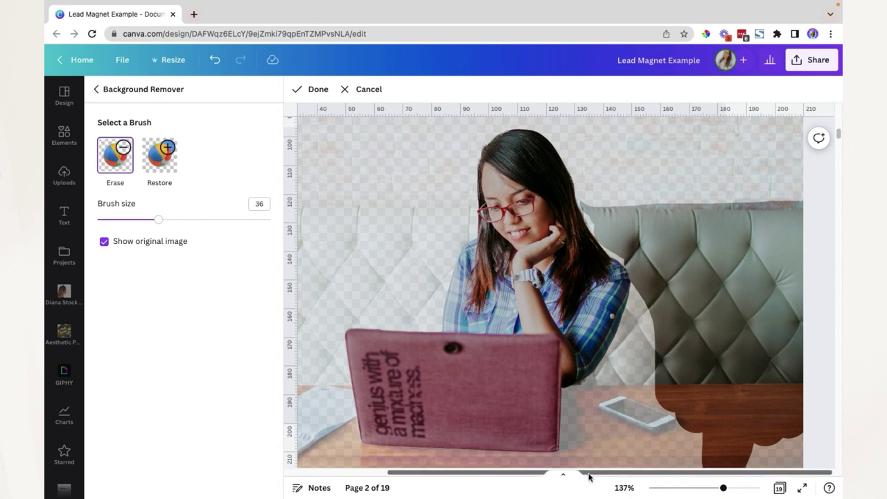
Step: Restore the remaining sofa and the table with the notebook and phone using the Restore brush
click(159, 156)
scroll(312, 143, down, 3)
scroll(439, 307, up, 4)
scroll(439, 307, left, 3)
mouse_move(439, 307)
mouse_down()
mouse_move(323, 333)
mouse_move(533, 284)
mouse_move(665, 422)
mouse_move(693, 284)
mouse_up()
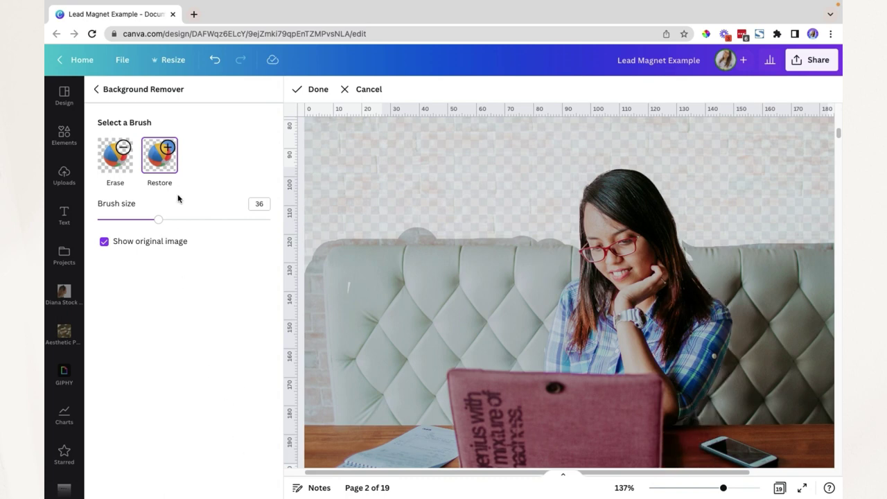
Step: Finish the brush edits, apply the background removal to the photo and leave image editing
click(308, 90)
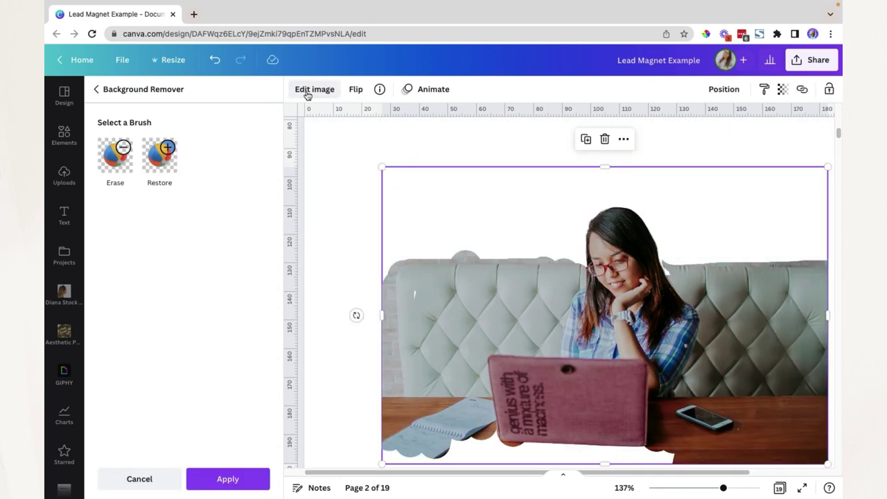
click(227, 479)
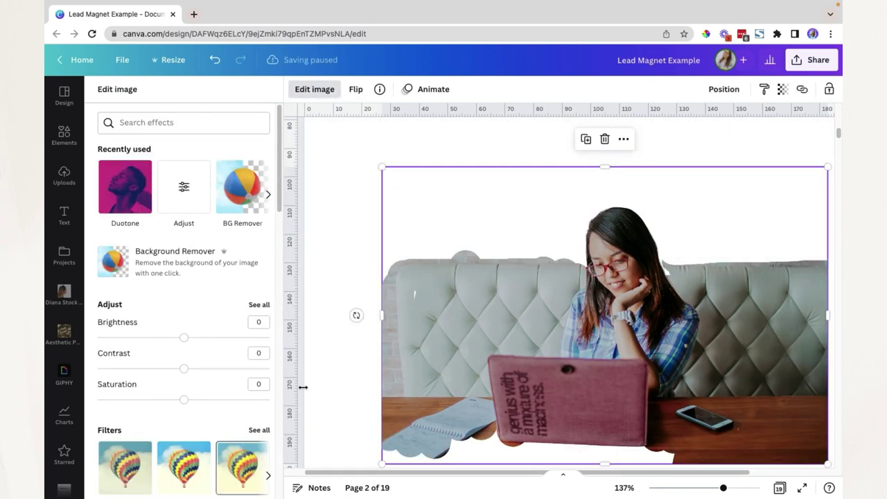
key(Escape)
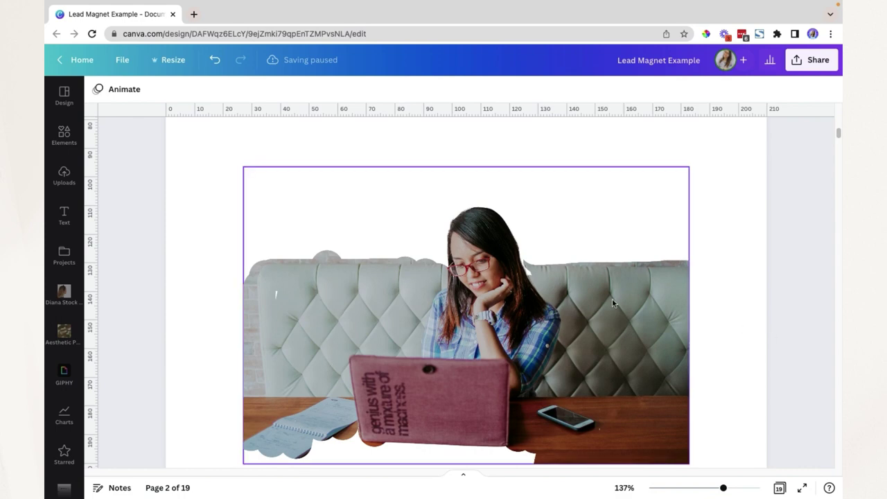
Step: Replace the page 2 photo with the recently used beige suit photo, shrink it to about 122 mm wide and shift it slightly
click(676, 365)
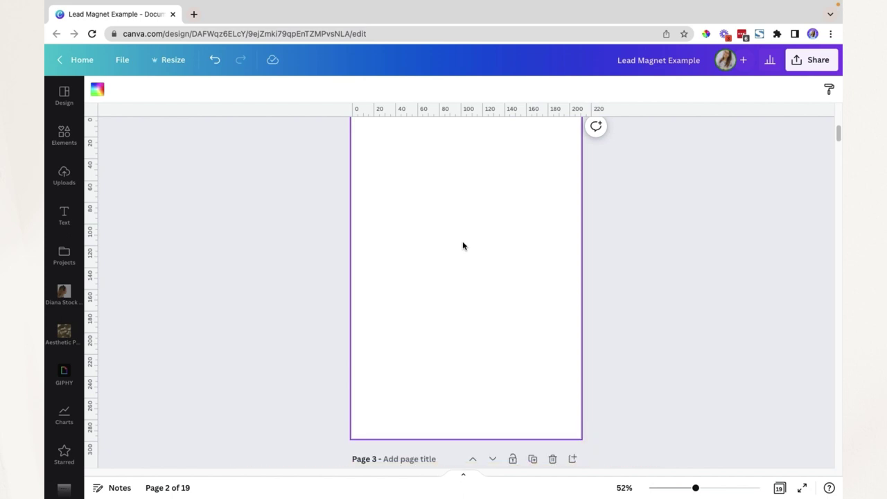
click(64, 135)
click(119, 187)
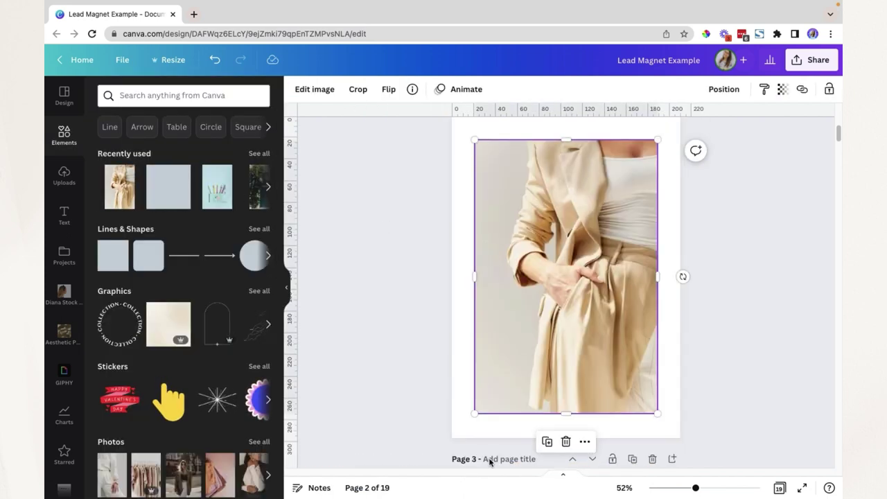
drag(474, 413, 525, 337)
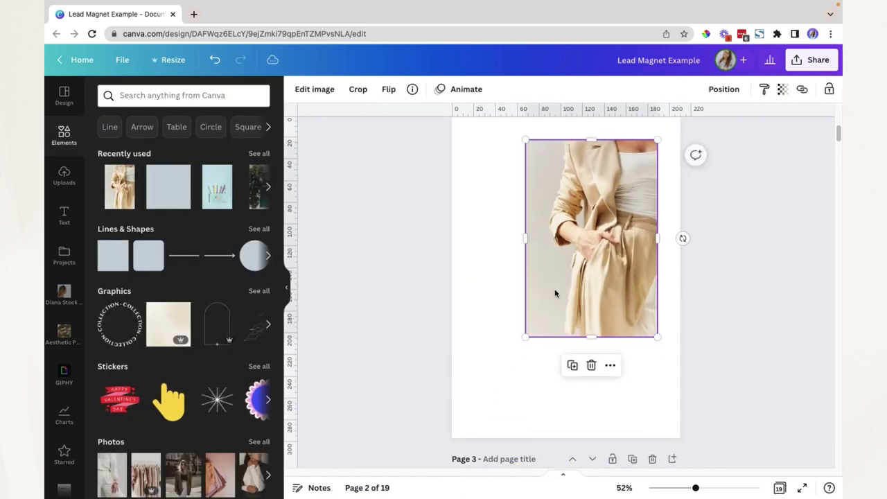
drag(555, 294, 563, 298)
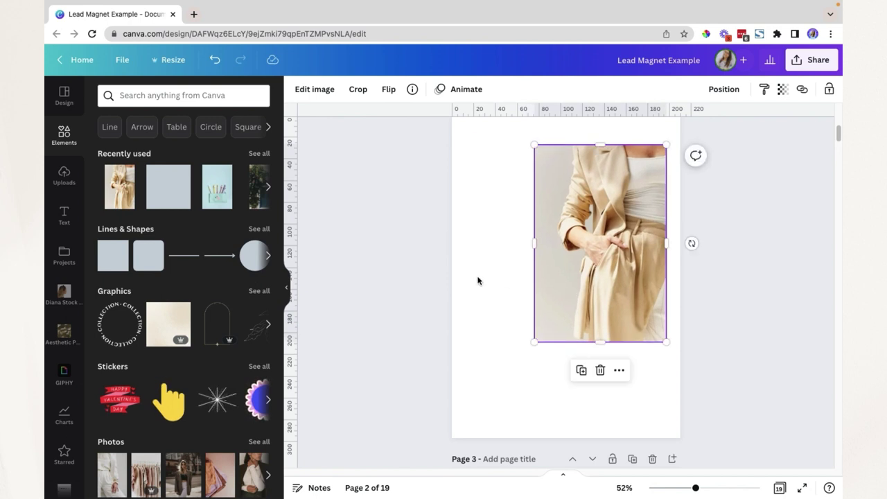
Step: Add a new text box with the default paragraph text to page 2
click(457, 255)
click(63, 214)
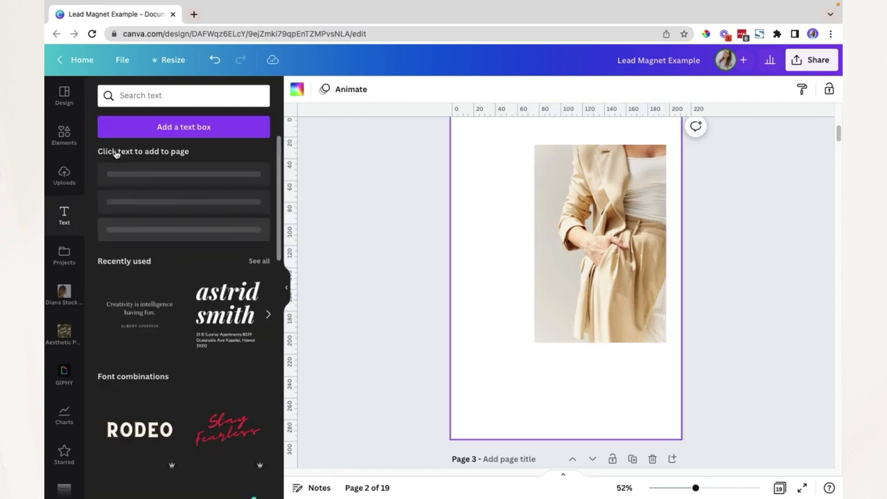
click(137, 127)
Step: Colour the paragraph text with the medium brown from the beige suit photo's extracted colours
click(464, 90)
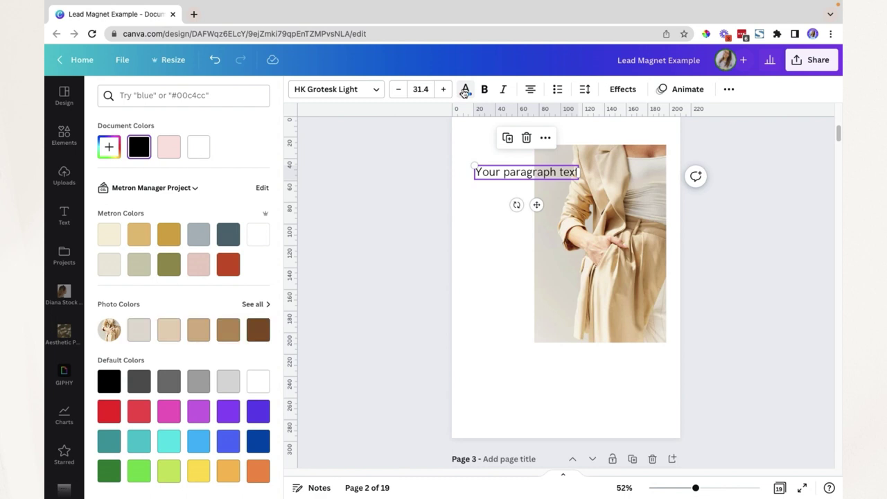
scroll(312, 279, down, 2)
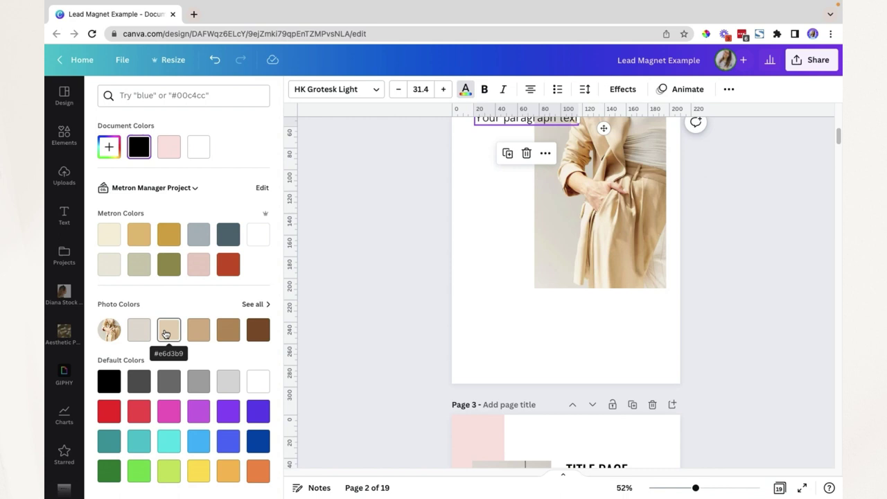
scroll(299, 306, up, 1)
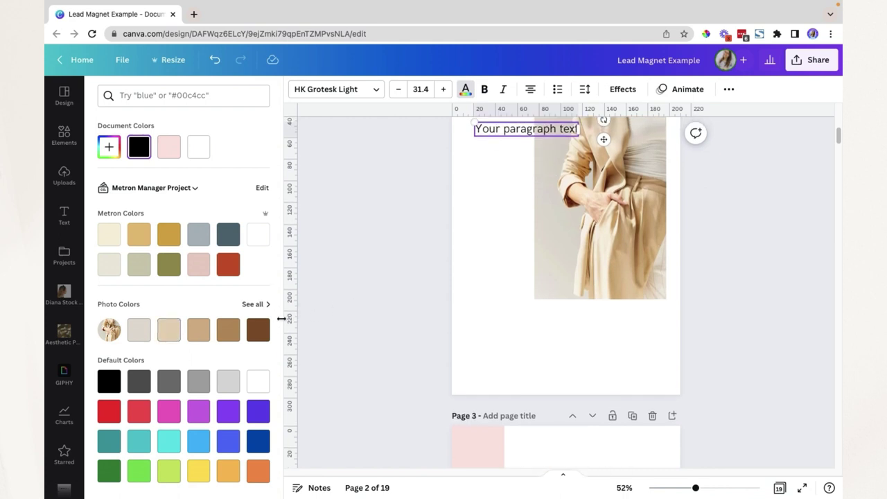
click(228, 329)
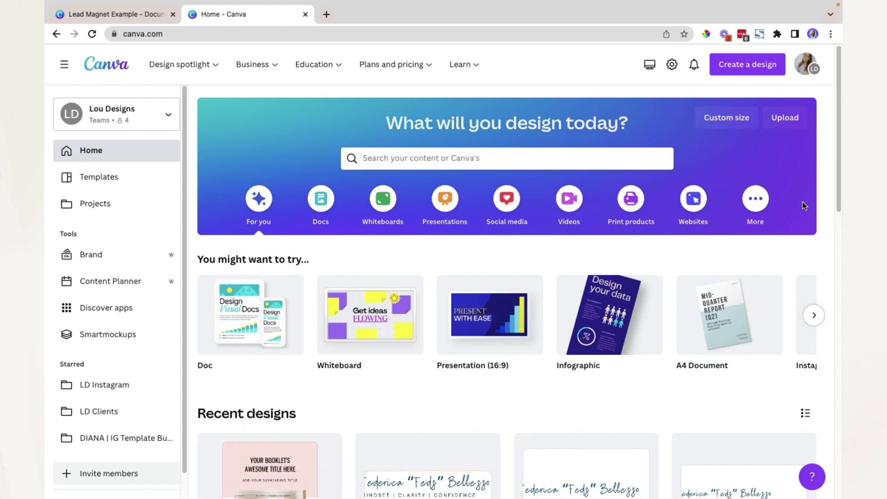
mouse_move(638, 313)
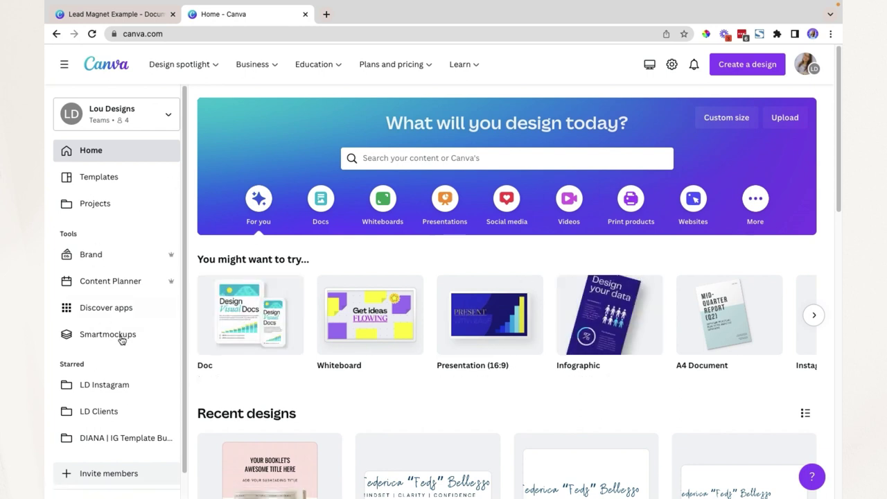
Step: Open the Instagram Post templates within the Social Media template category
scroll(135, 398, down, 2)
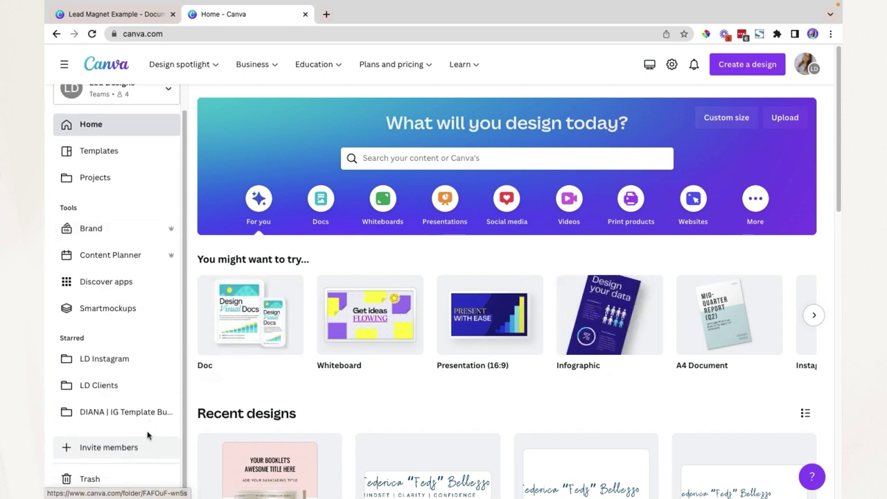
scroll(139, 117, up, 2)
click(132, 182)
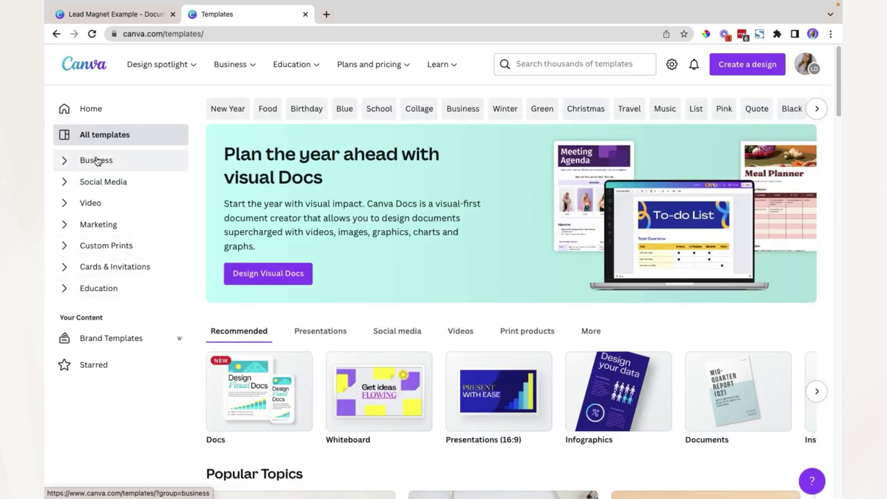
click(83, 183)
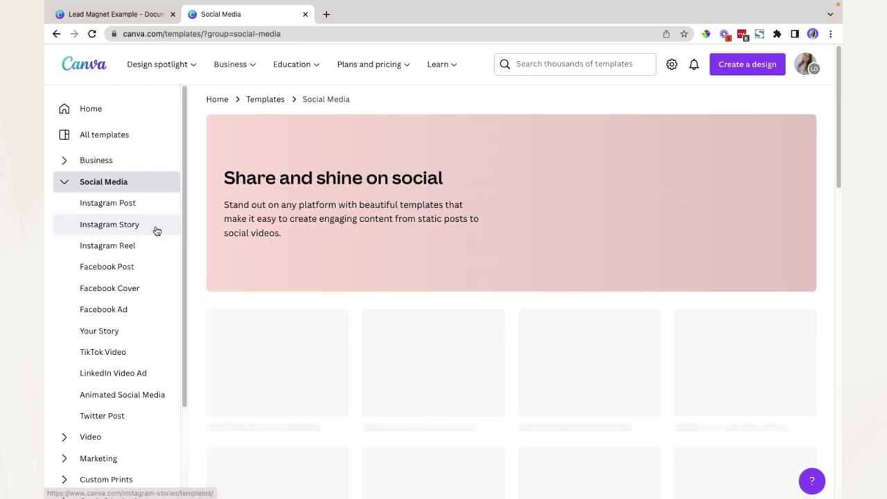
click(124, 201)
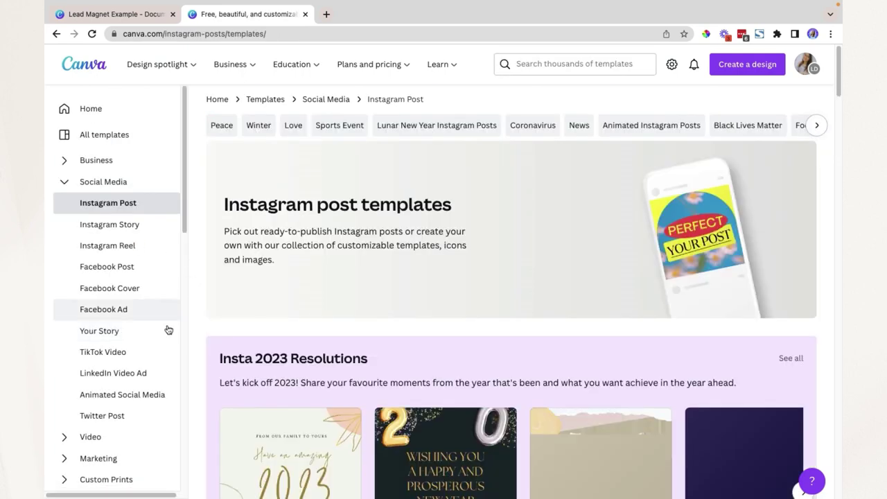
Step: Expand the full list of style filters for the Instagram post templates
scroll(159, 333, down, 5)
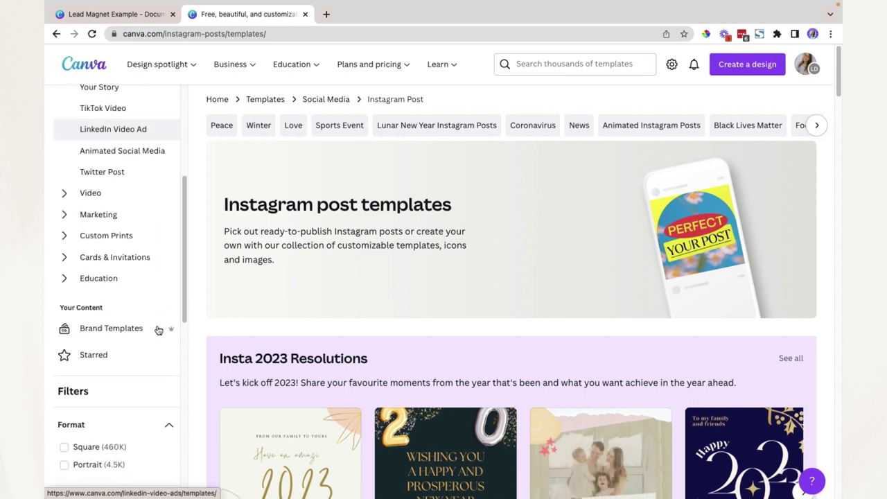
scroll(152, 329, down, 5)
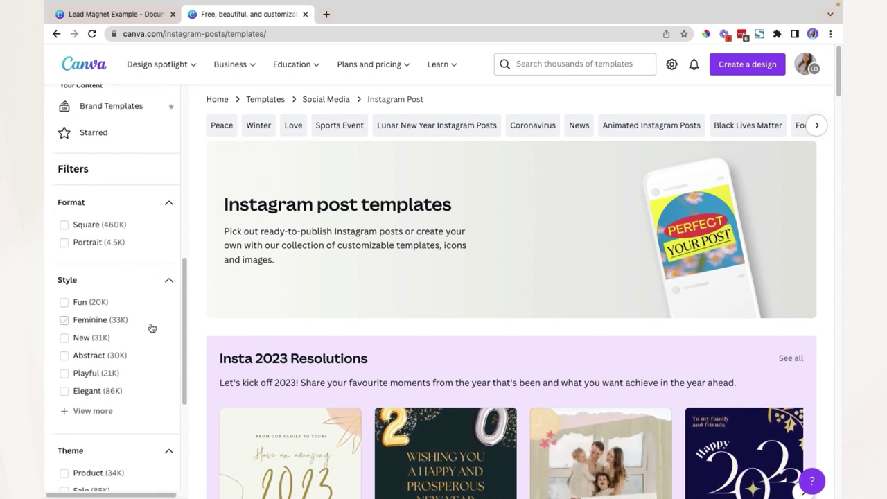
scroll(125, 360, down, 1)
click(83, 359)
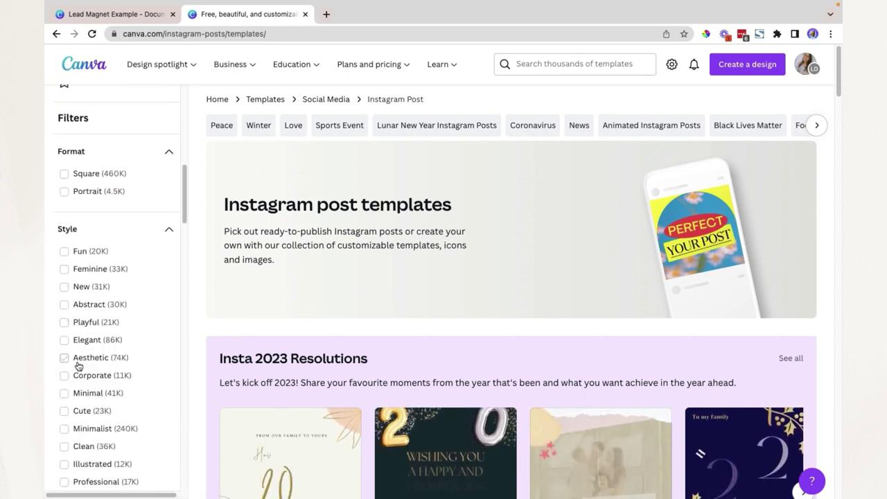
scroll(118, 333, down, 2)
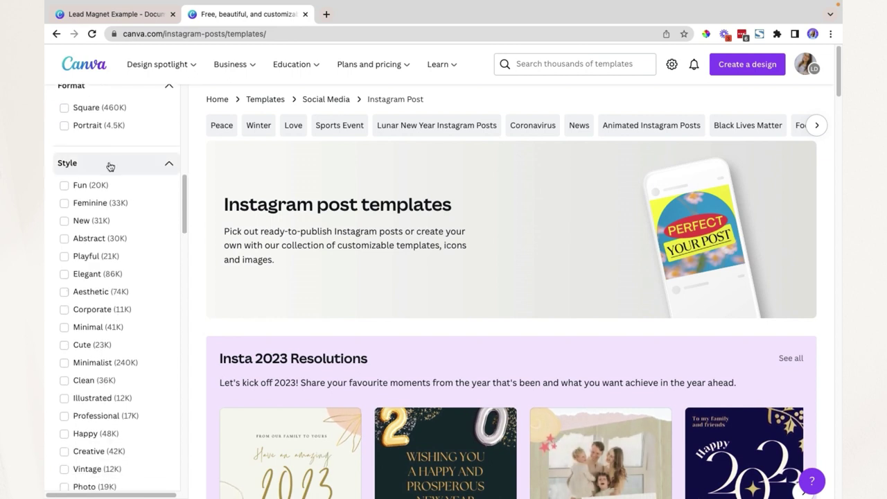
click(64, 185)
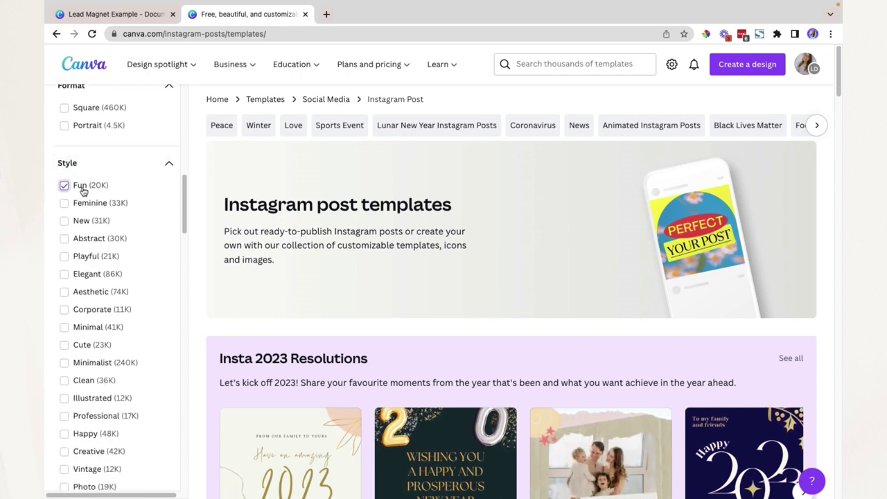
scroll(454, 368, down, 1)
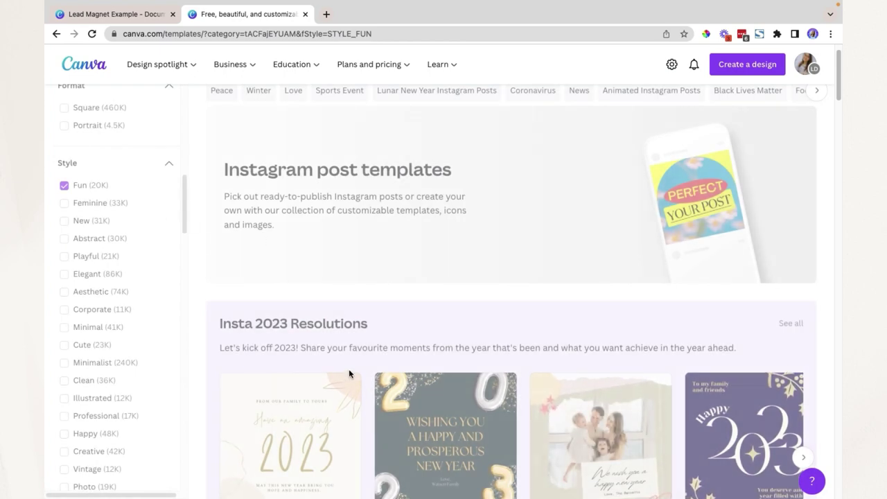
click(68, 188)
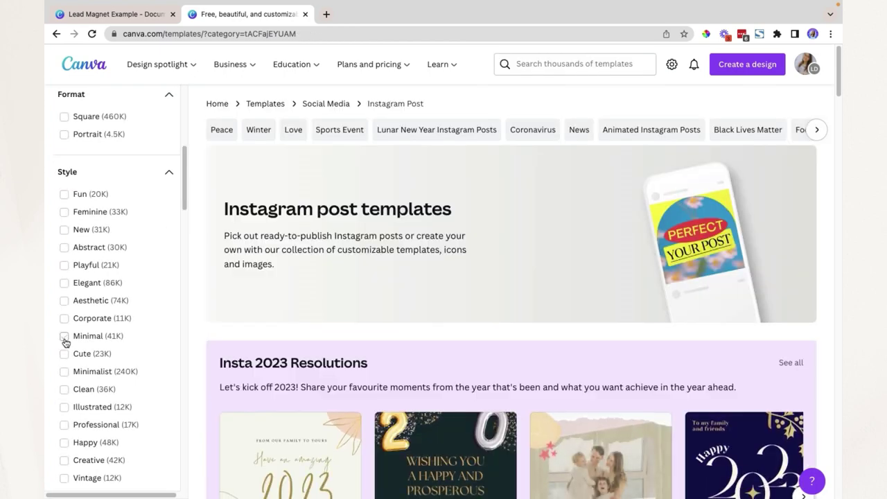
Step: Filter the Instagram post templates by the Minimal style and look through the complete list of style filters
click(65, 336)
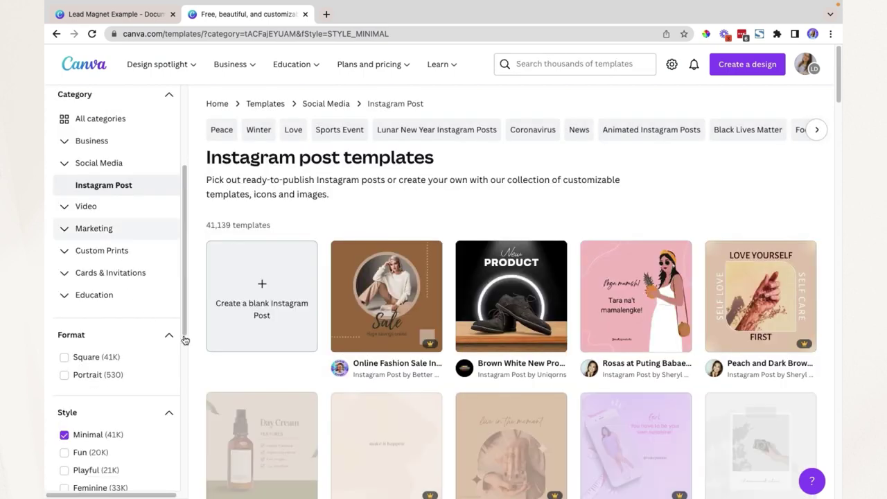
scroll(139, 325, down, 3)
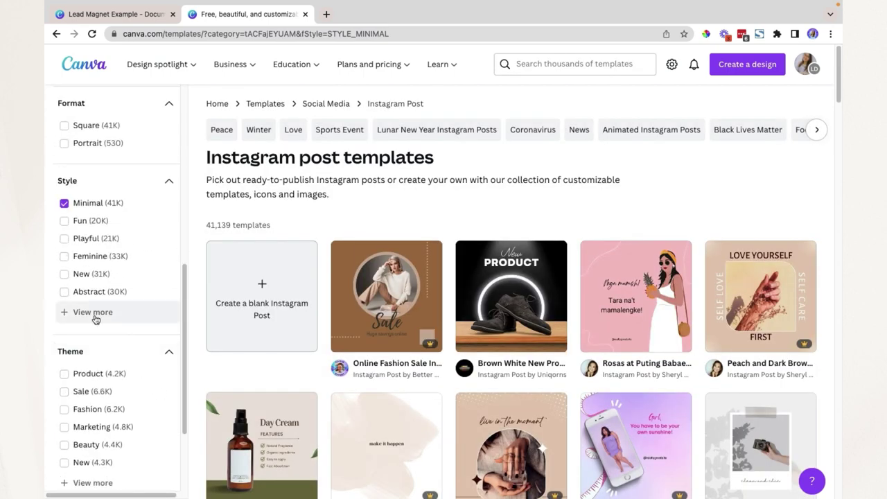
click(94, 312)
scroll(106, 331, down, 1)
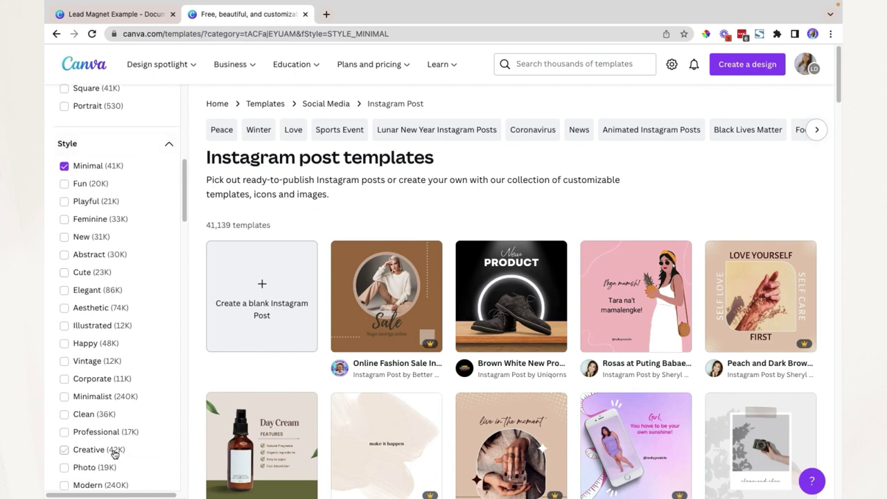
scroll(104, 312, down, 10)
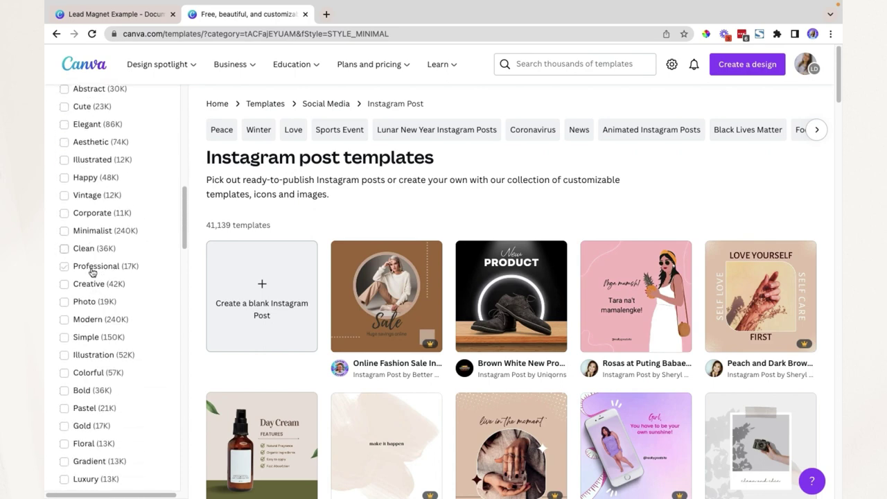
scroll(115, 353, down, 10)
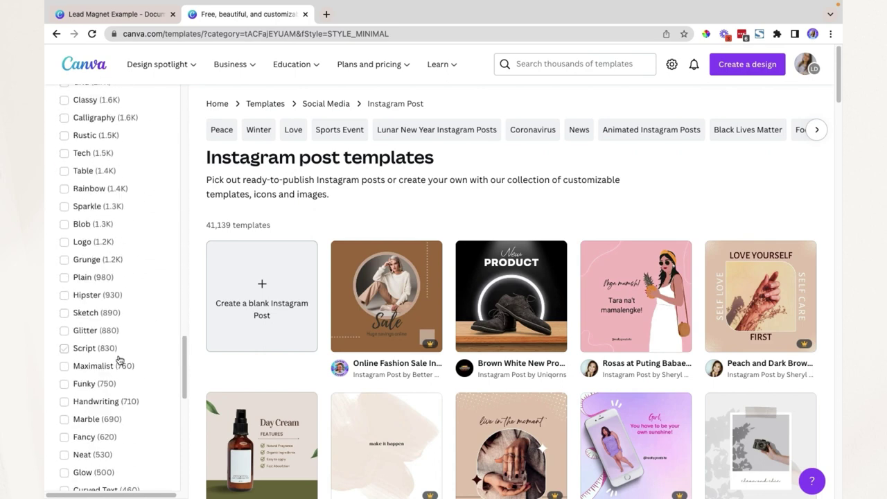
scroll(104, 379, down, 3)
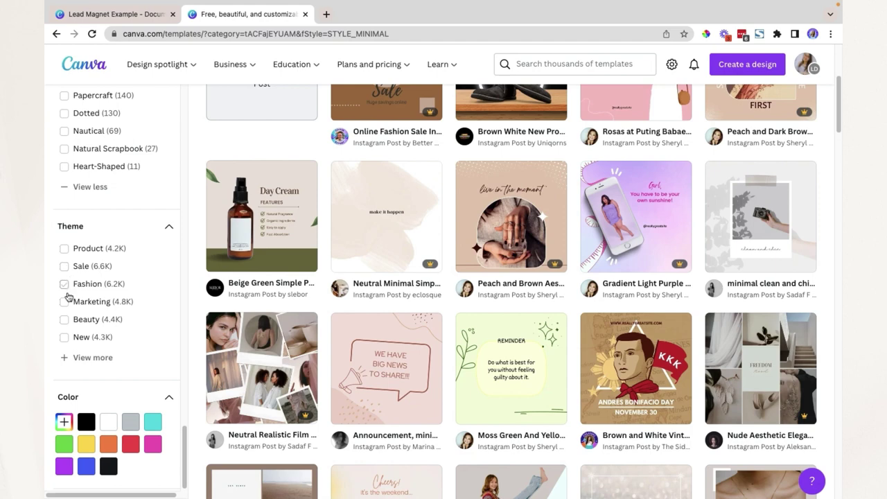
Step: Add the Fashion theme filter and look at the custom colour filter without applying a colour
click(64, 284)
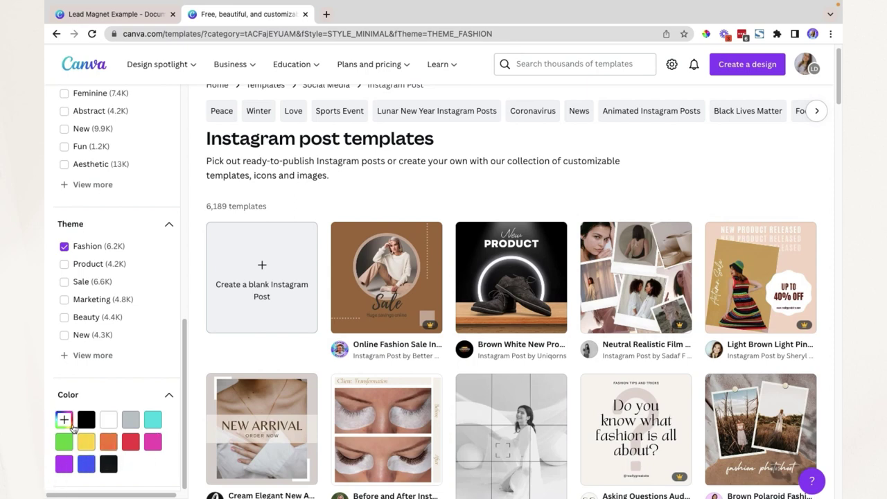
click(71, 427)
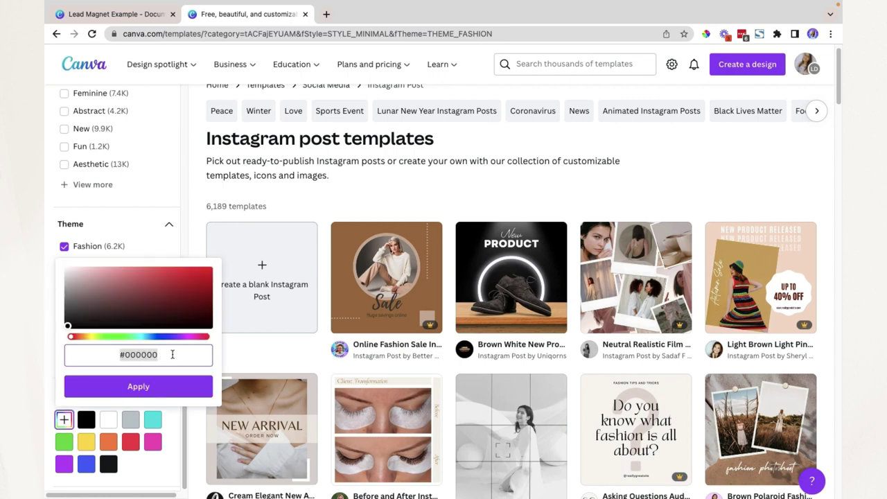
click(166, 232)
Step: Star the beige jewellery moodboard, Follow Us and Makeup Kit templates among the filtered results
scroll(485, 277, down, 3)
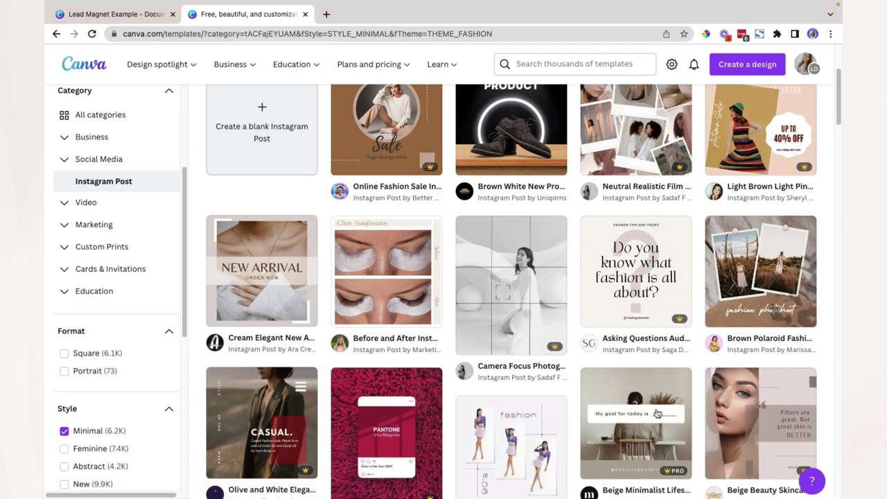
scroll(527, 221, up, 2)
scroll(547, 291, down, 5)
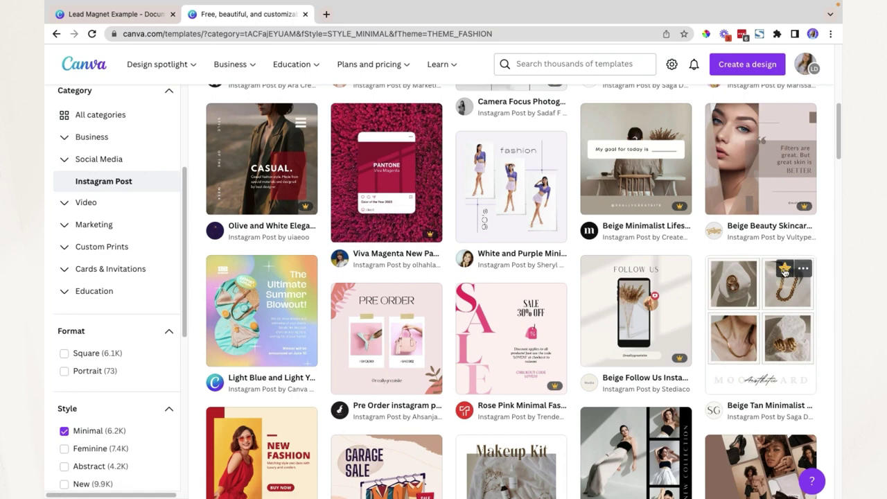
click(784, 270)
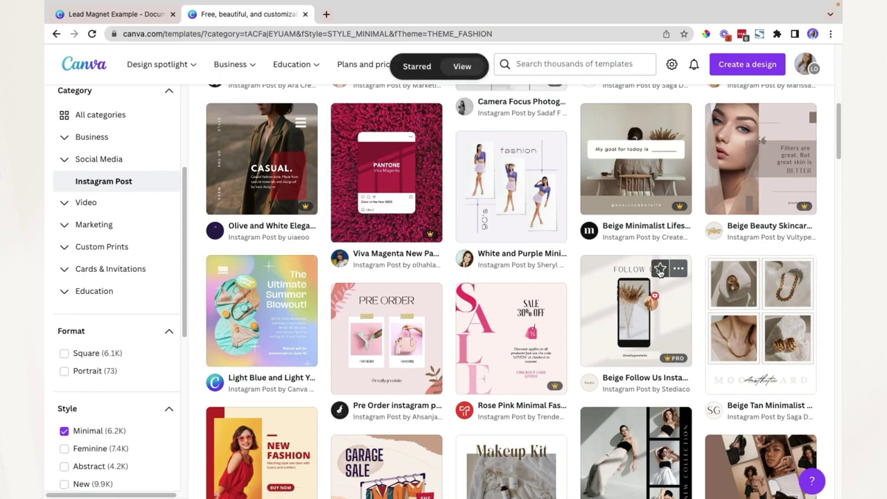
scroll(426, 390, down, 5)
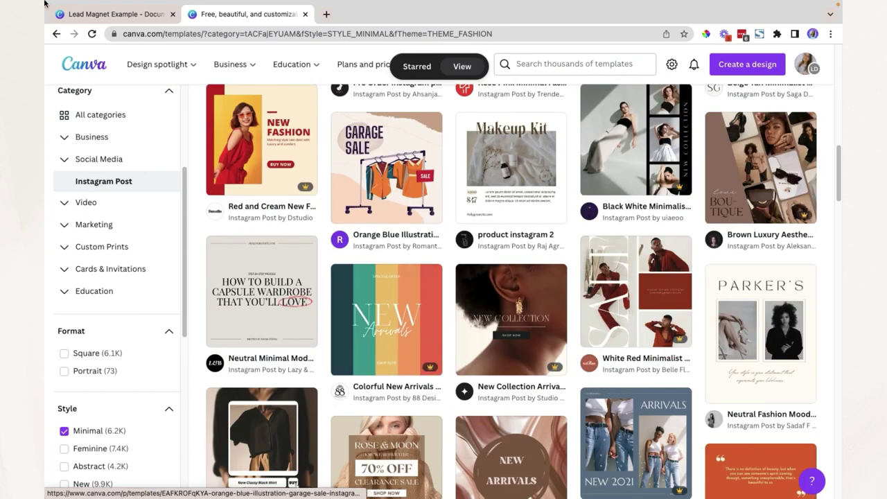
Step: Switch to the Lead Magnet Example design, add a blank page after page 2 and choose the starred Follow Us template for it
click(111, 15)
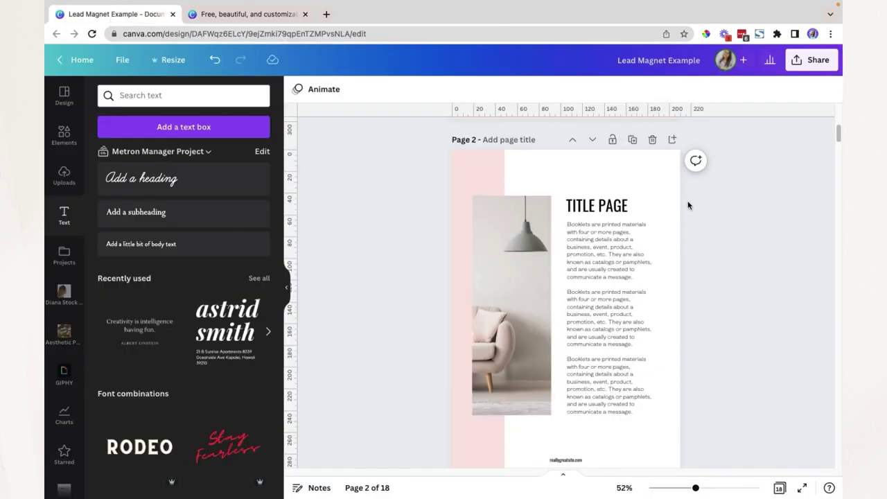
click(672, 141)
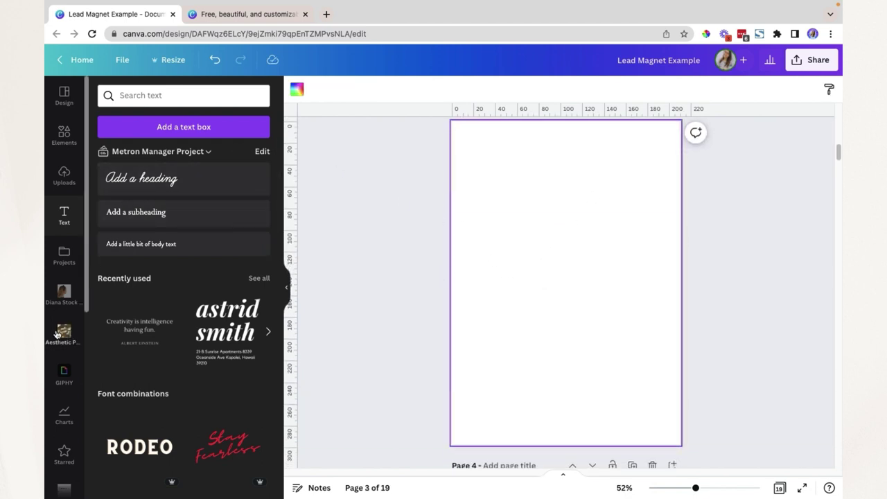
scroll(63, 333, down, 3)
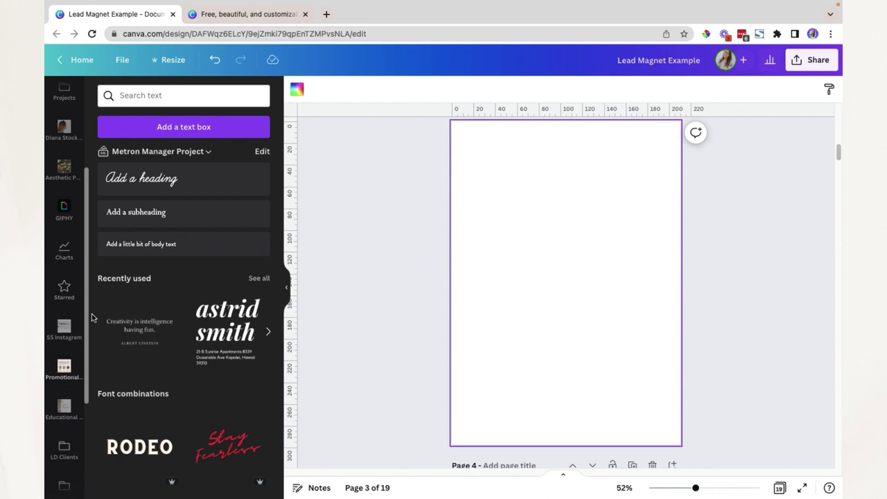
click(64, 290)
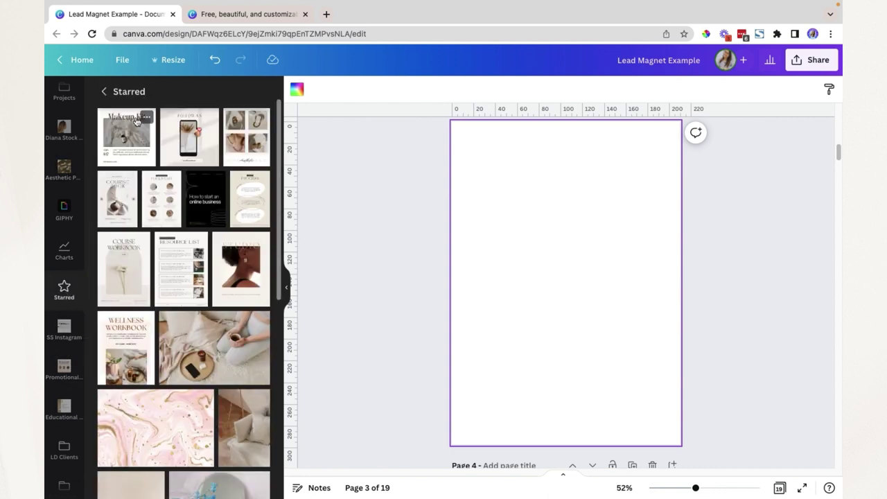
click(191, 135)
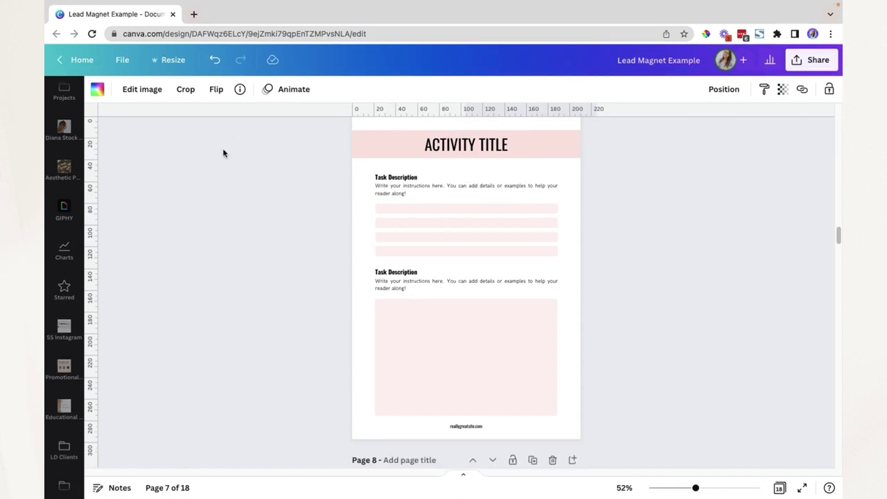
Step: Open canva.com/colors in a new browser tab
click(198, 22)
text(canva.com/co)
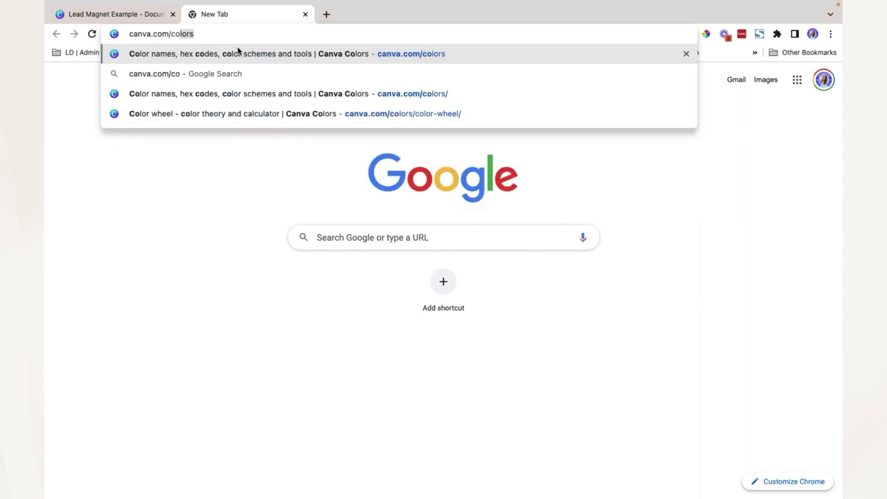
text(lo)
key(Return)
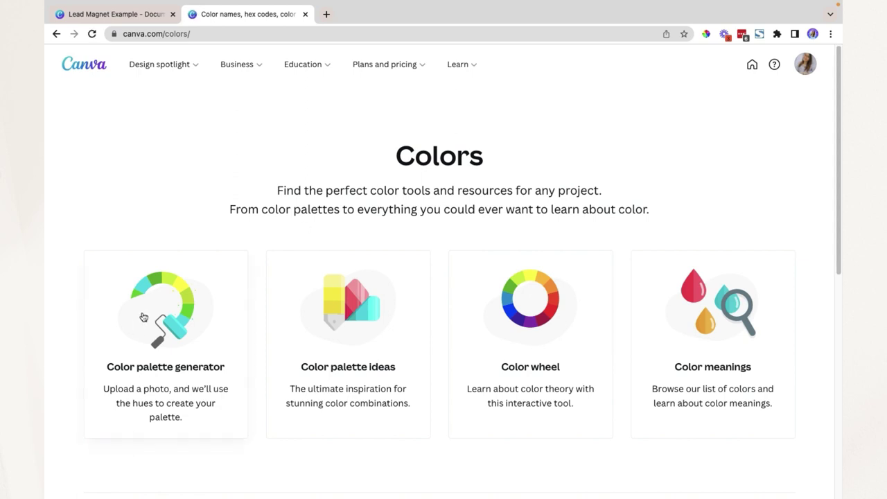
Step: View the sample palette in the Color palette generator, highlighting the Mint colour name, and return to the Colors page
click(165, 300)
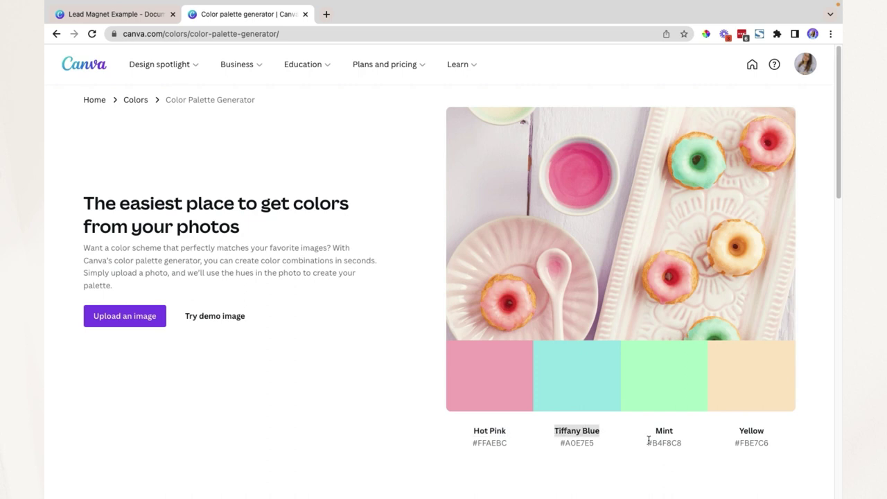
drag(653, 430, 696, 433)
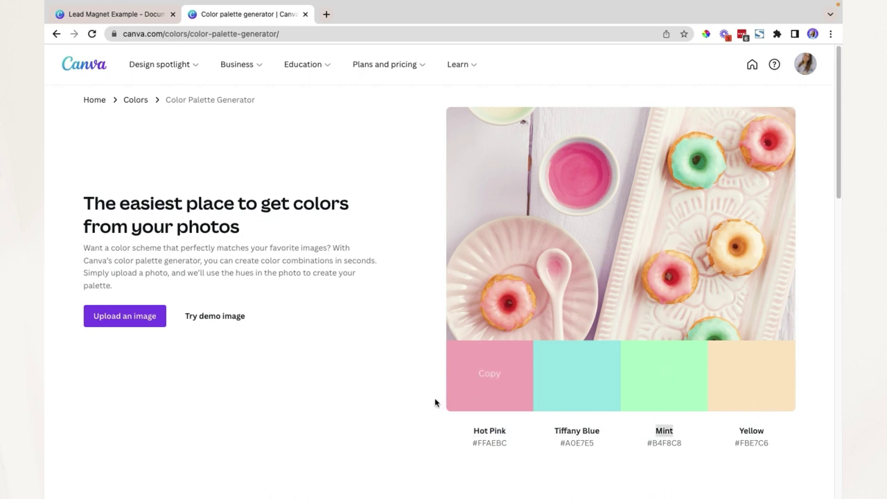
key(super+bracketleft)
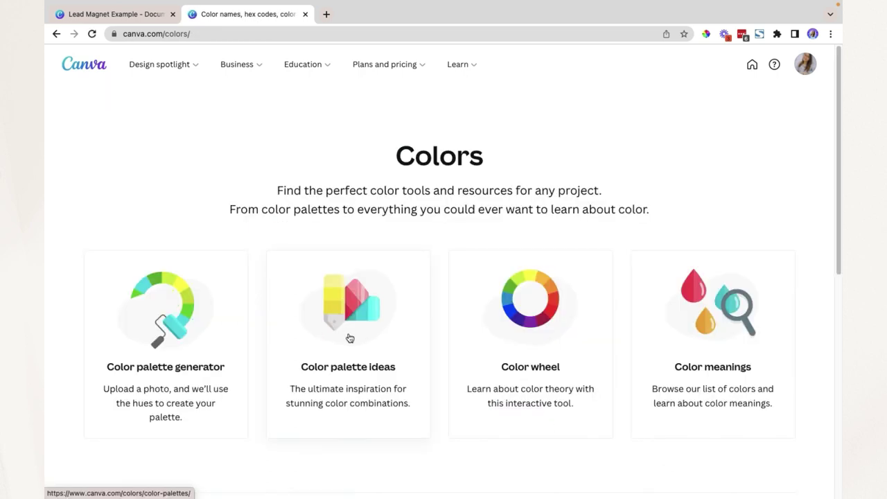
Step: Open the Color palette ideas and browse the ready-made colour palettes
click(343, 318)
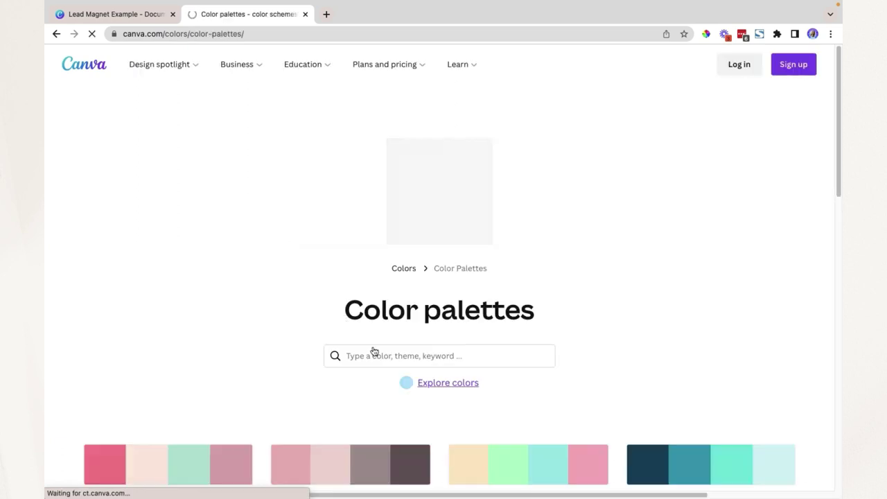
scroll(511, 372, down, 5)
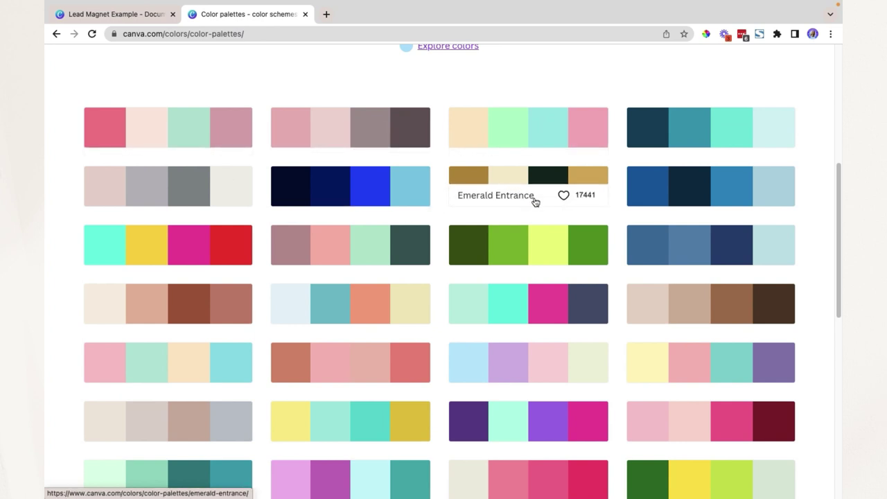
Step: Search the colour palettes for "lady boss" and look over the matching palettes
scroll(614, 250, up, 2)
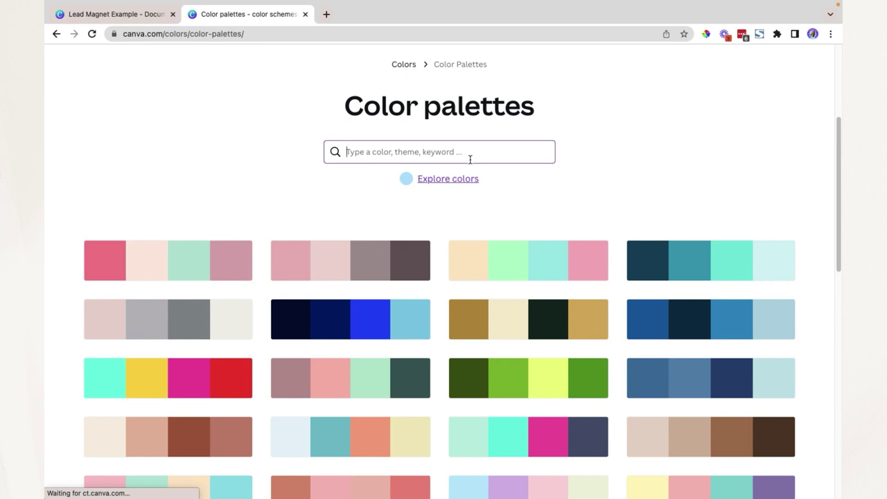
text(ady boss)
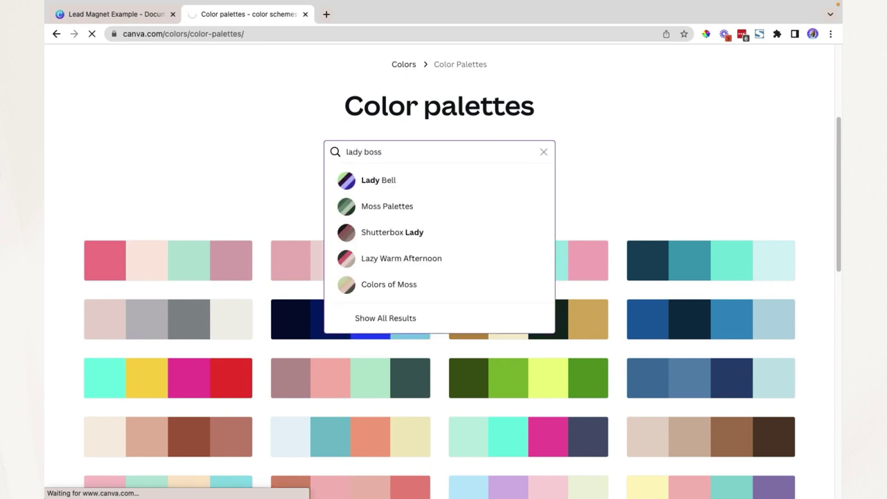
key(Return)
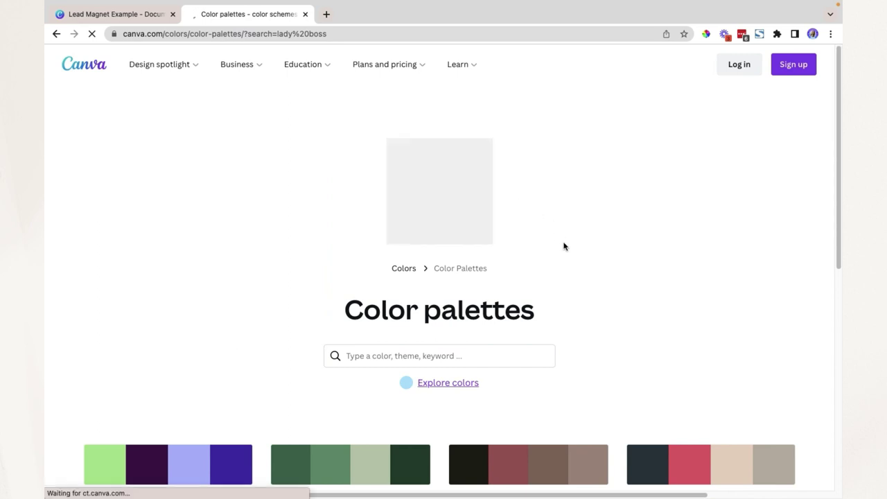
scroll(614, 354, down, 4)
scroll(540, 270, down, 1)
mouse_move(138, 135)
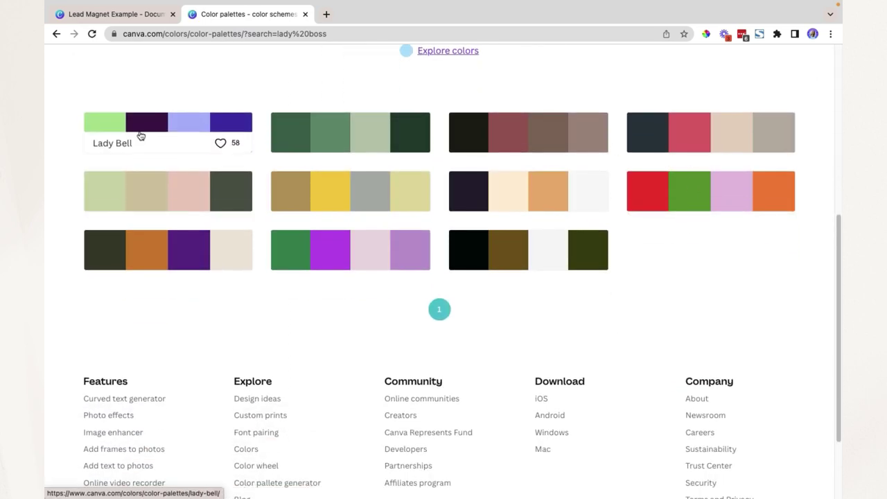
scroll(540, 234, up, 2)
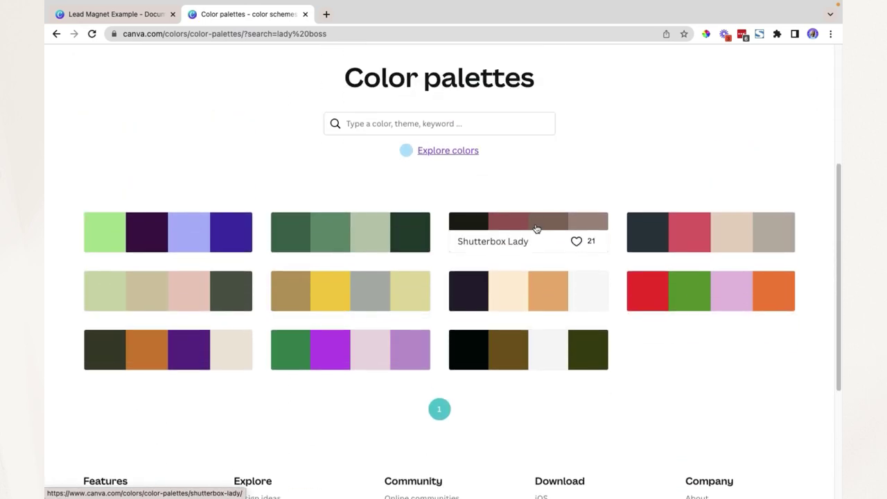
Step: Search the colour palettes for "pink" and browse the matching palettes
click(447, 119)
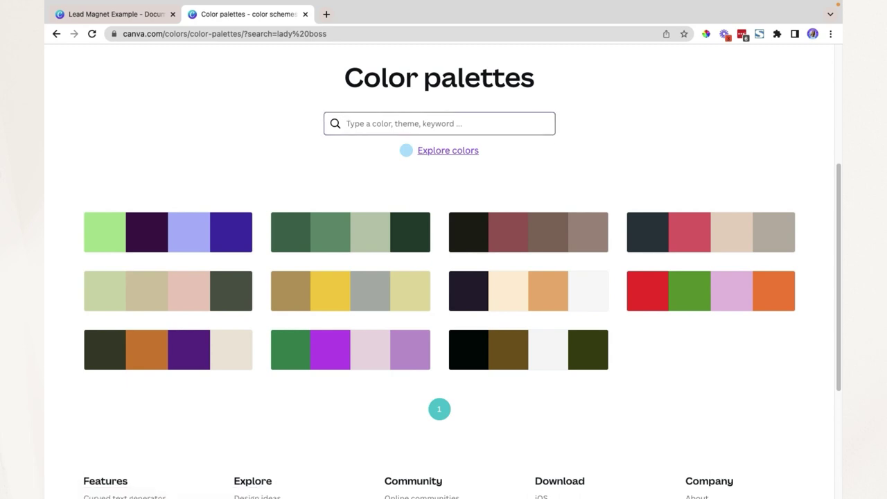
text(pink)
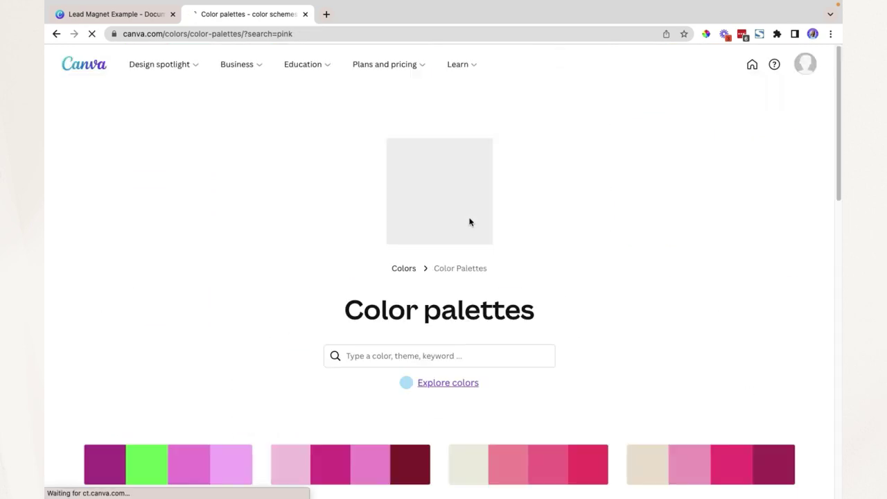
scroll(625, 288, down, 4)
scroll(581, 208, down, 6)
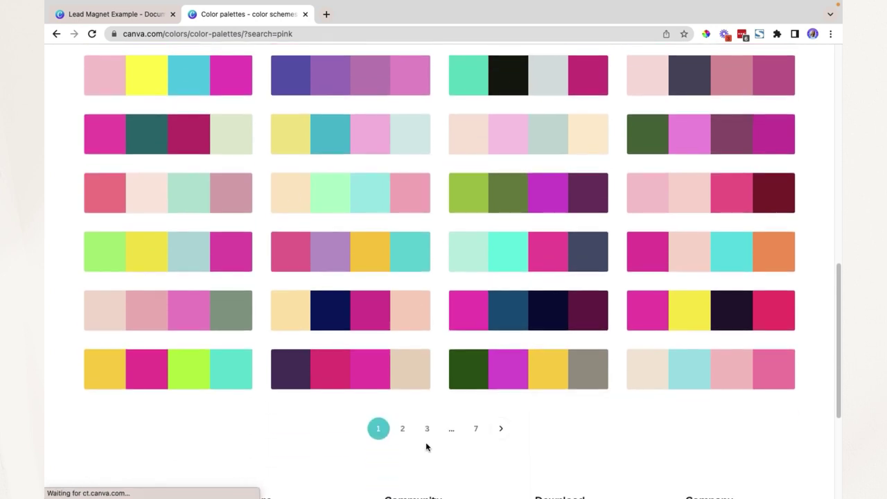
scroll(510, 368, up, 5)
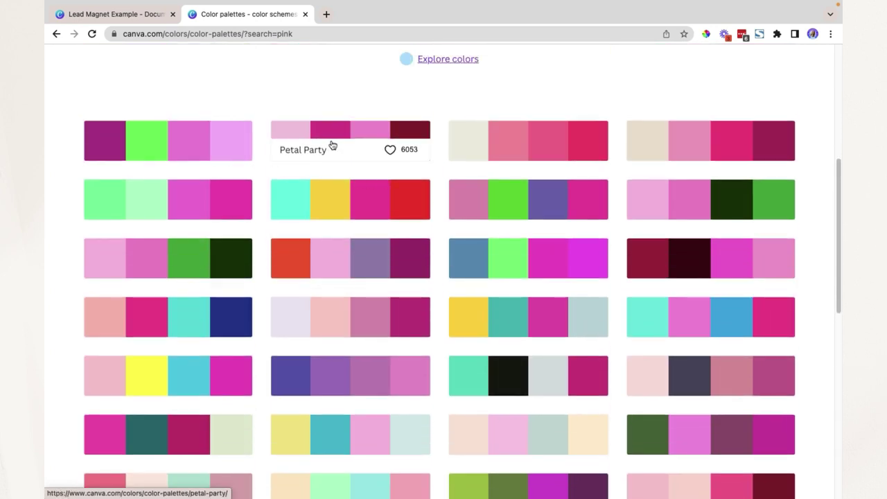
Step: Open the Petal Party palette and view its photo, colour names and hex codes
click(331, 142)
scroll(681, 312, down, 3)
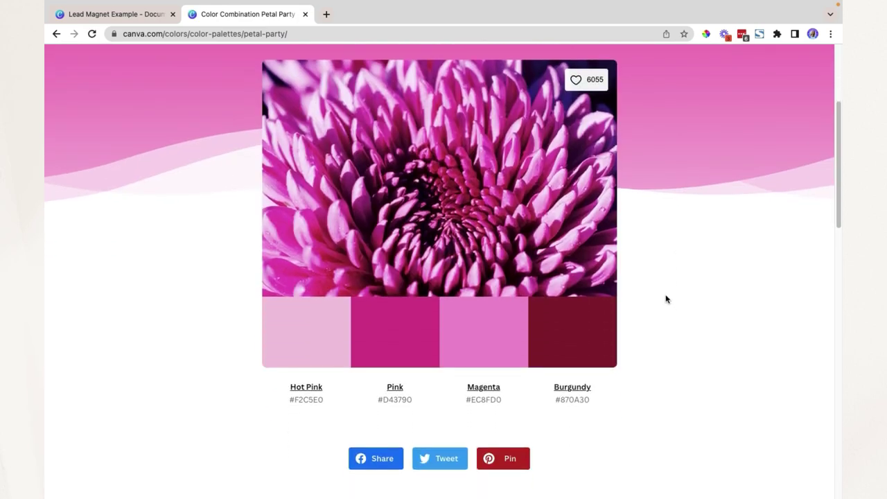
scroll(665, 294, down, 2)
scroll(459, 344, down, 3)
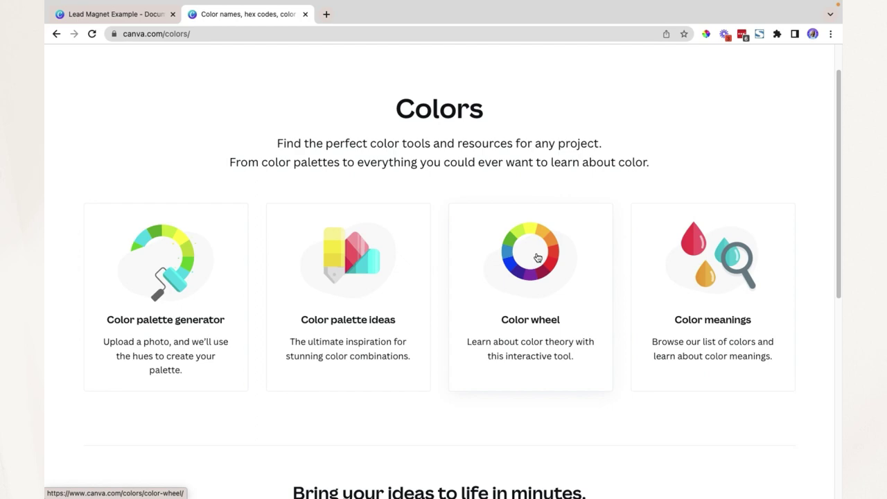
Step: Open the Color wheel from the Colors page and skim its explanations of colour theory and combinations
click(537, 258)
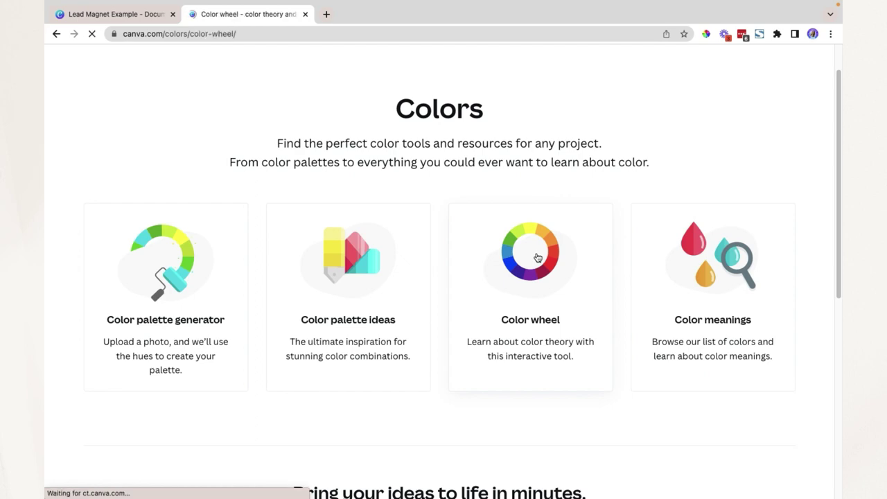
scroll(257, 364, down, 4)
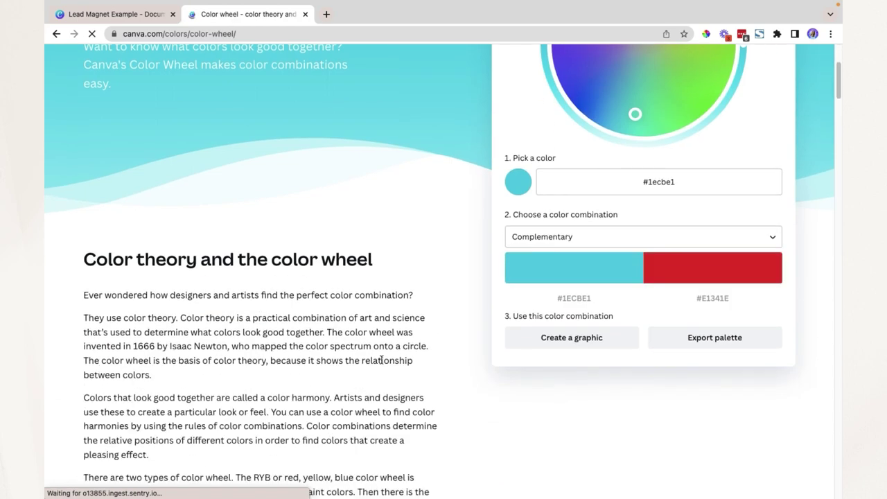
scroll(325, 317, down, 20)
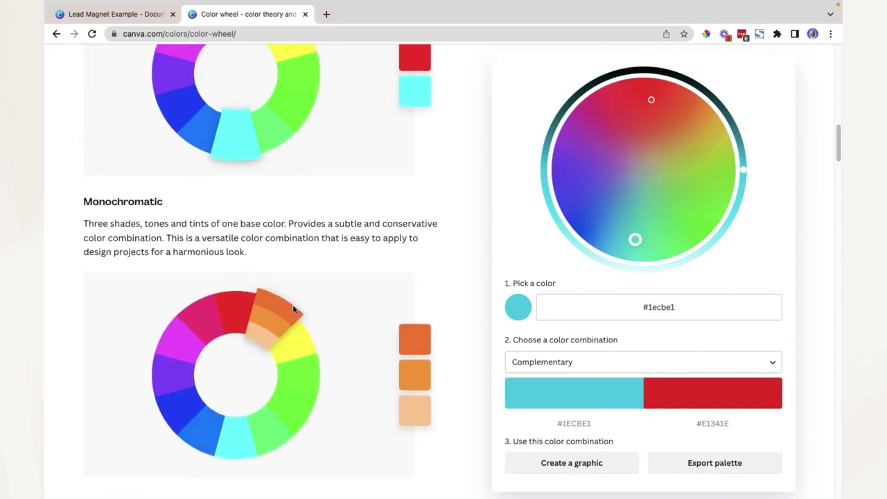
scroll(276, 390, down, 2)
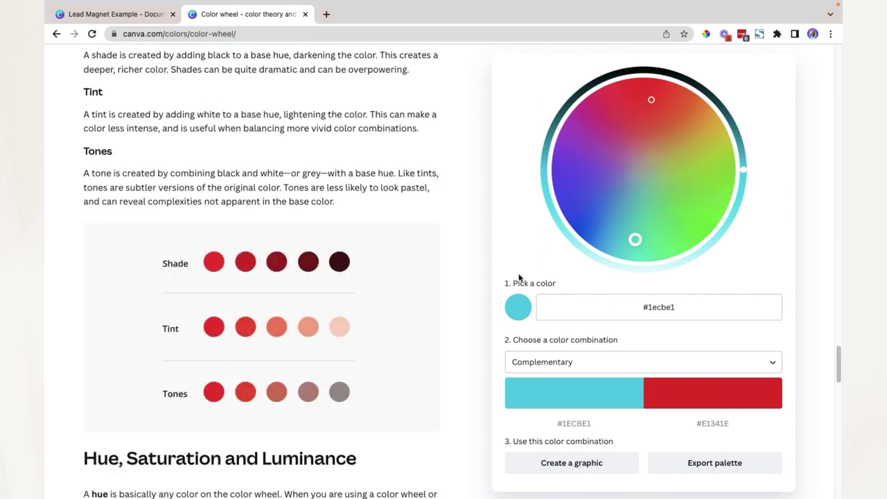
Step: Pick the crimson base colour #cb3457 on the color wheel and select its hex code
click(686, 306)
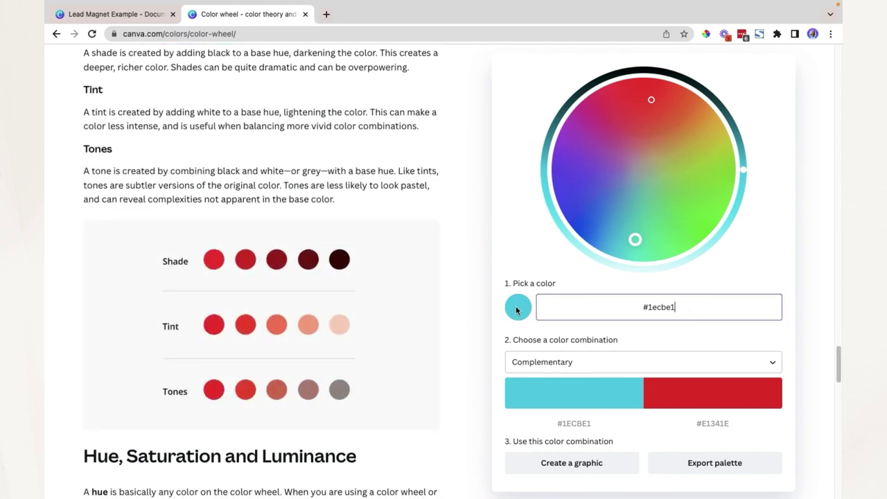
drag(632, 238, 630, 116)
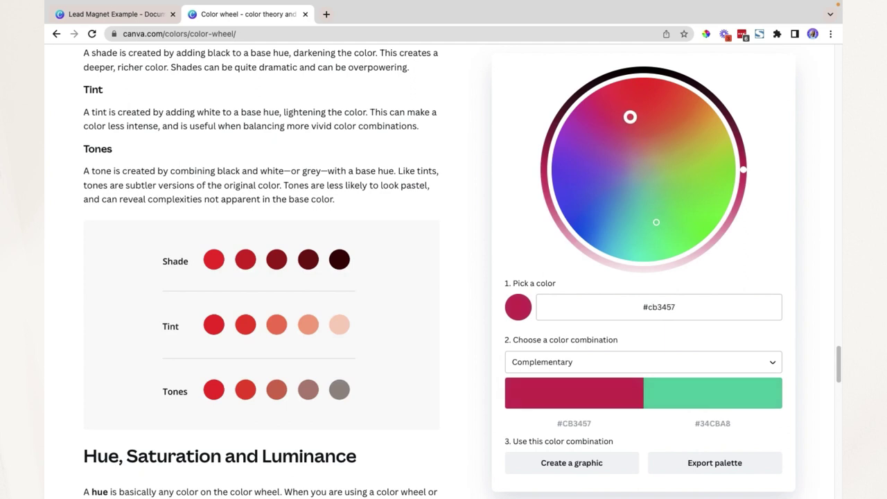
click(693, 303)
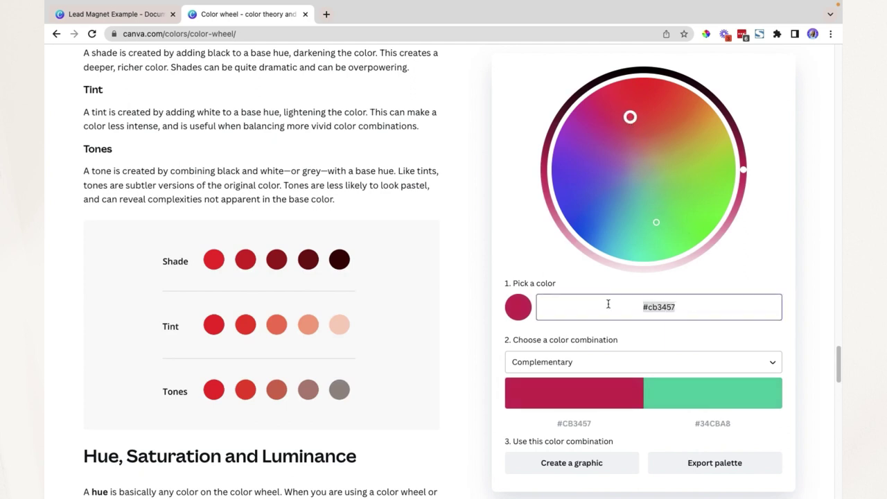
Step: Preview the Monochromatic combination for the crimson colour and set the color combination to Analogous
click(614, 360)
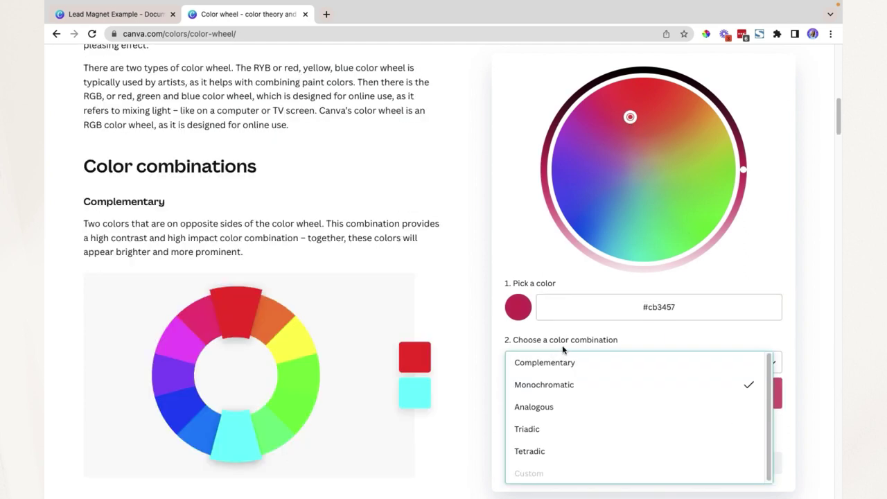
click(553, 393)
click(551, 362)
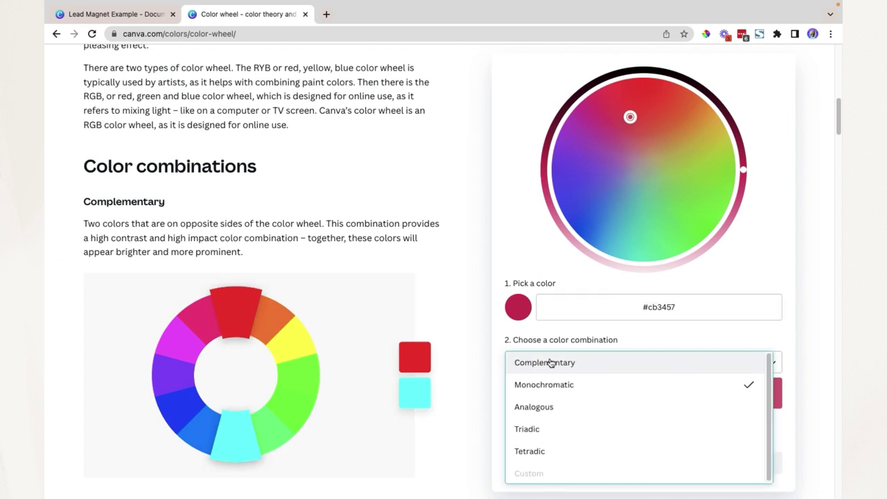
click(552, 414)
scroll(547, 395, down, 2)
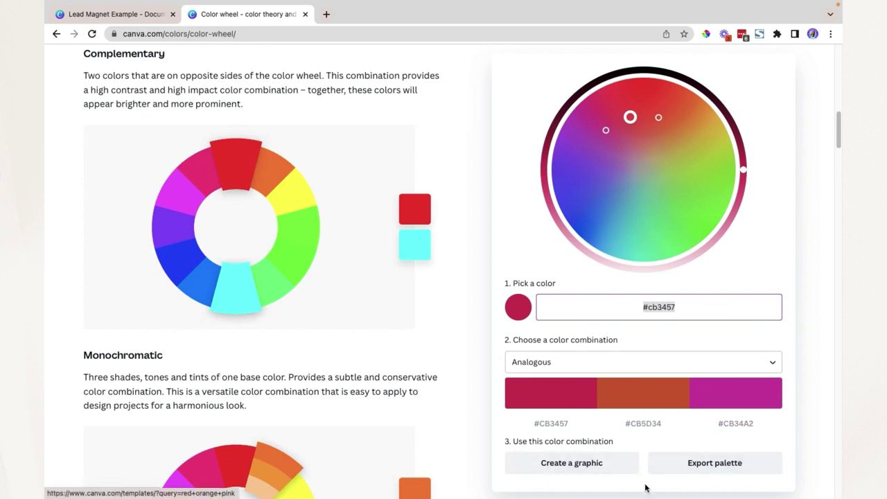
Step: Open the export options for the analogous palette and review the PDF choice
click(749, 470)
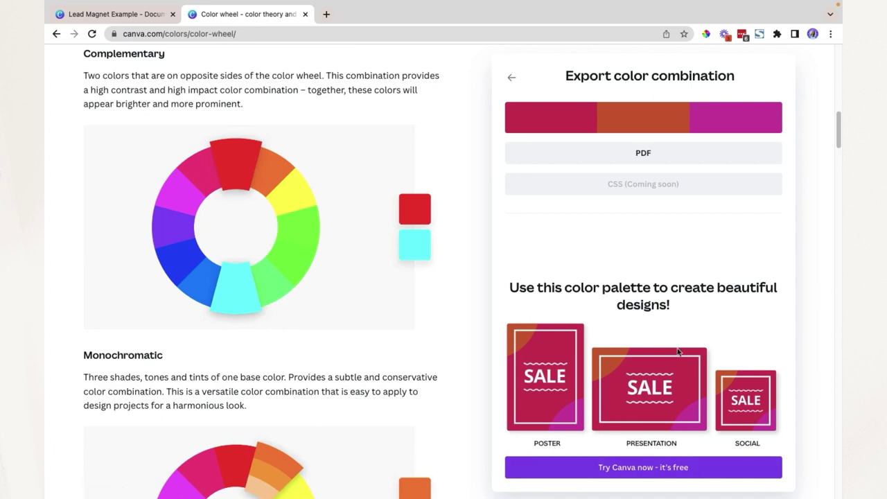
scroll(677, 355, up, 3)
scroll(676, 355, up, 2)
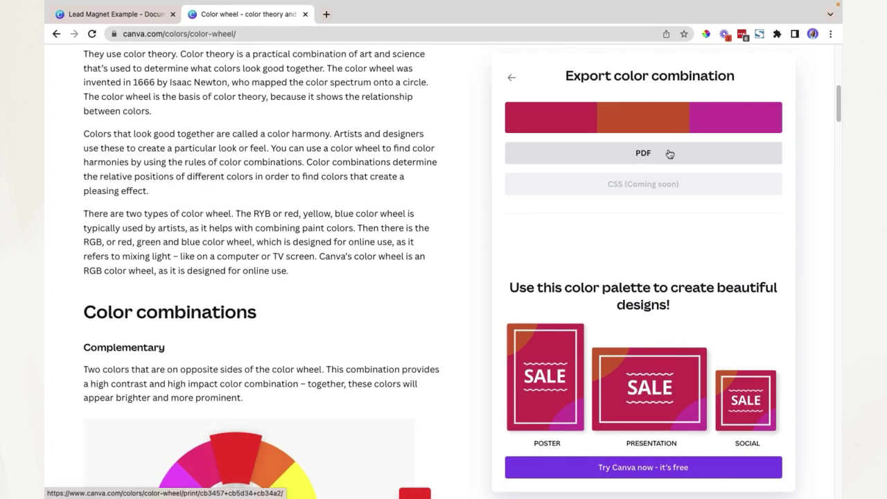
Step: Return to the Colors page, open Color meanings and browse the grid of named colours
key(super+Left)
click(695, 332)
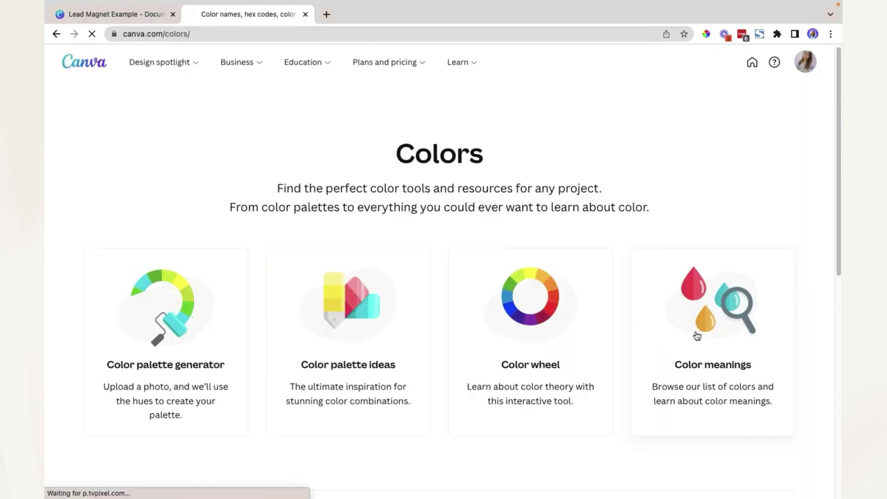
scroll(379, 305, down, 5)
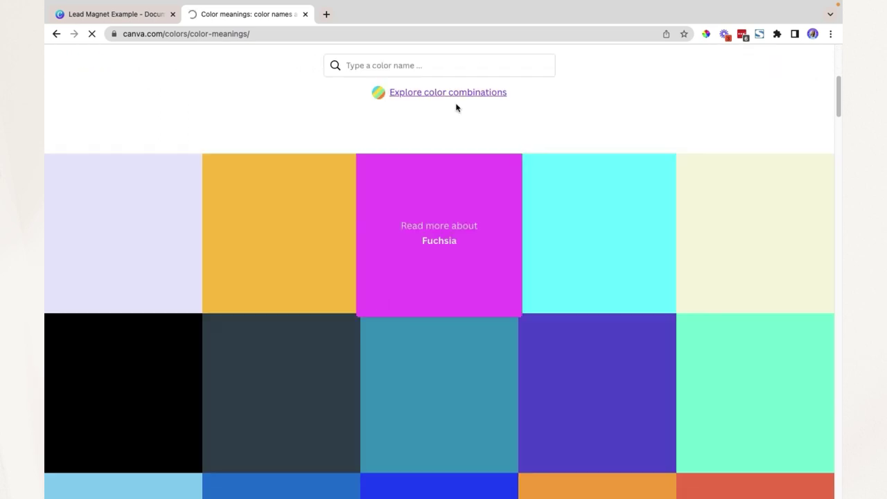
scroll(458, 272, down, 5)
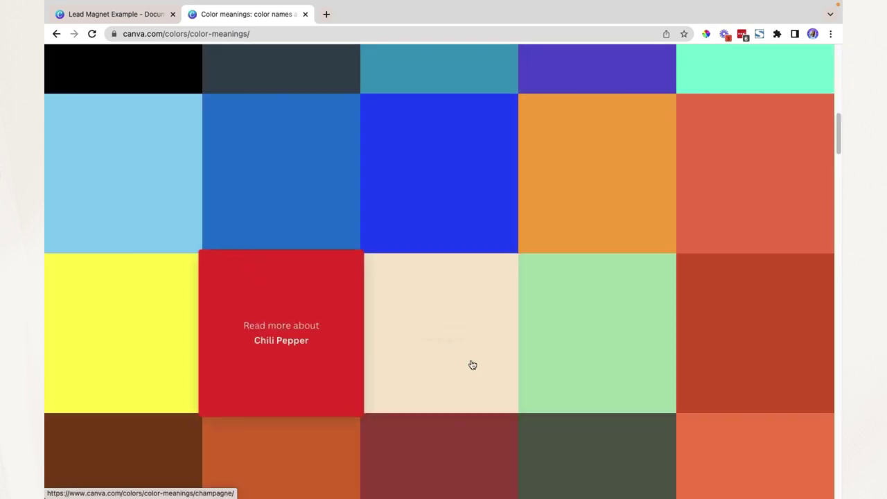
scroll(776, 293, down, 3)
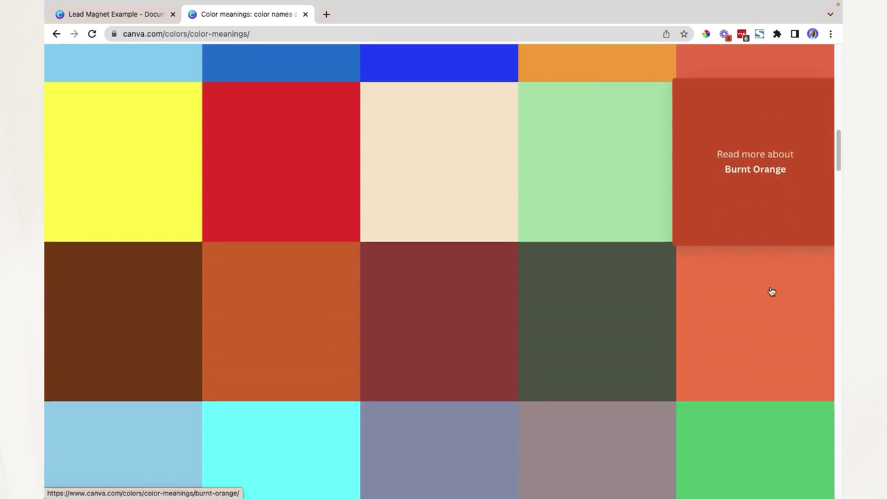
scroll(744, 349, up, 5)
scroll(724, 381, down, 4)
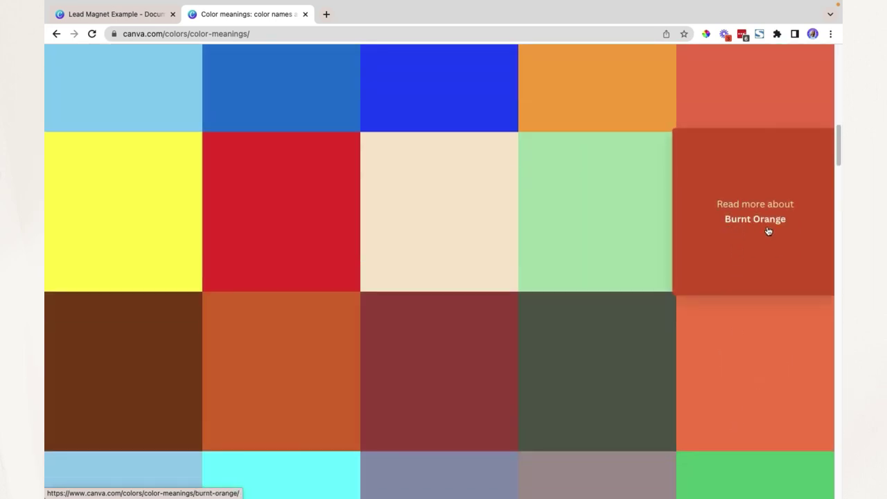
scroll(764, 230, up, 5)
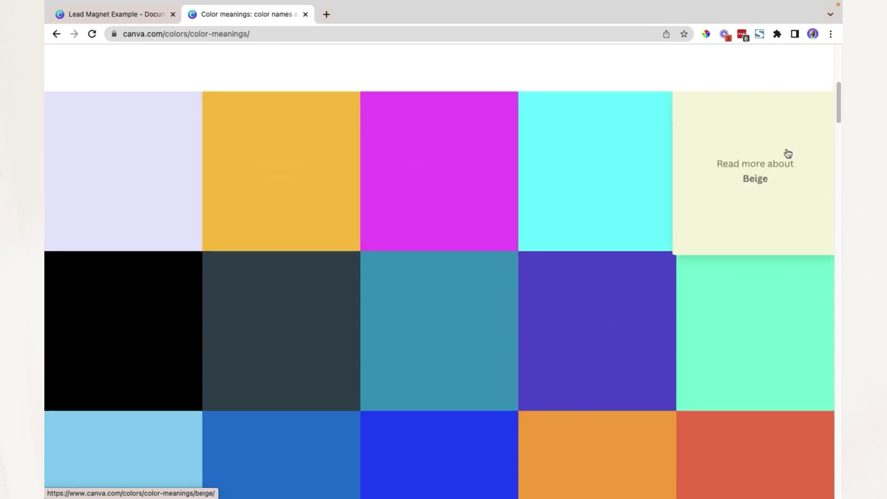
scroll(428, 227, down, 5)
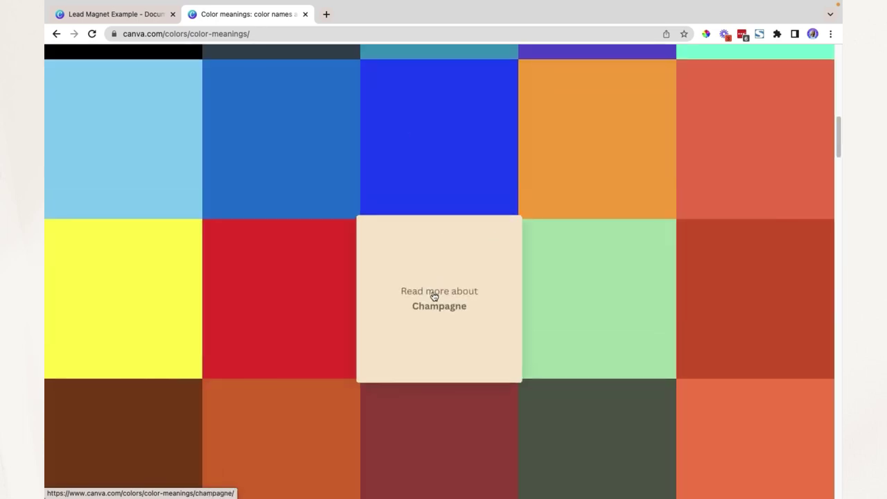
Step: Open the Champagne colour page and read through its meaning, colour conversions and suggested combinations
click(434, 296)
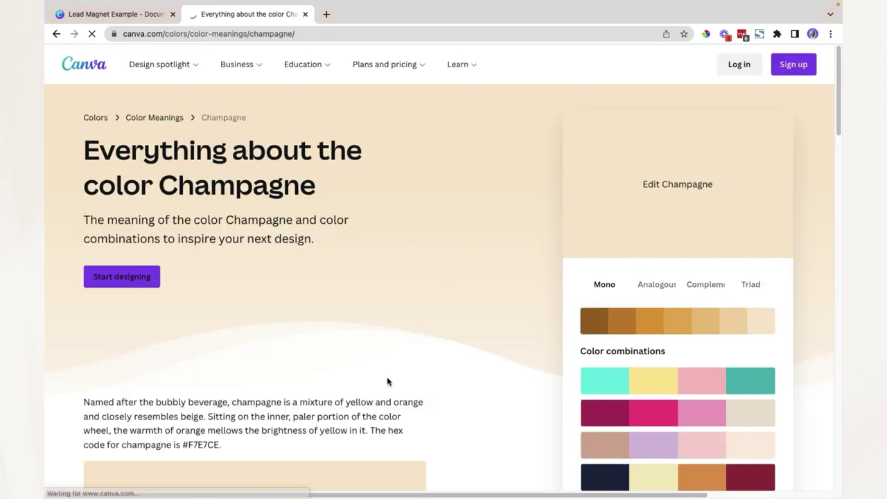
scroll(350, 393, down, 4)
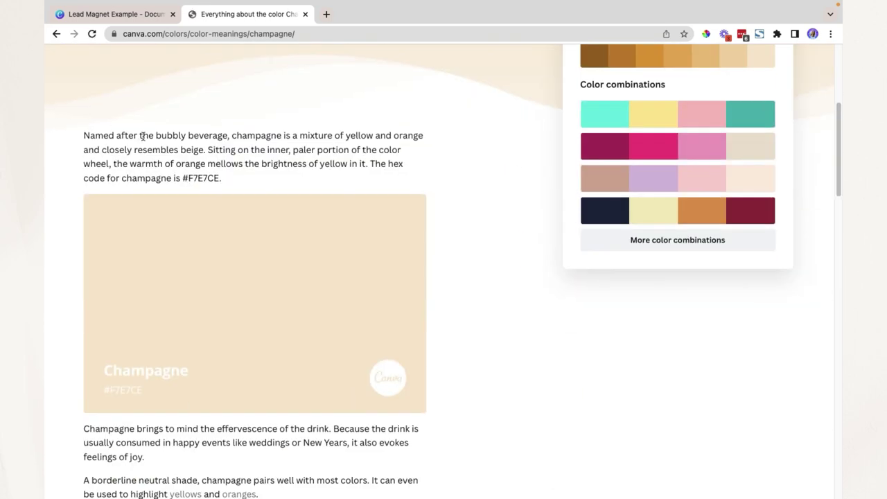
scroll(200, 337, down, 6)
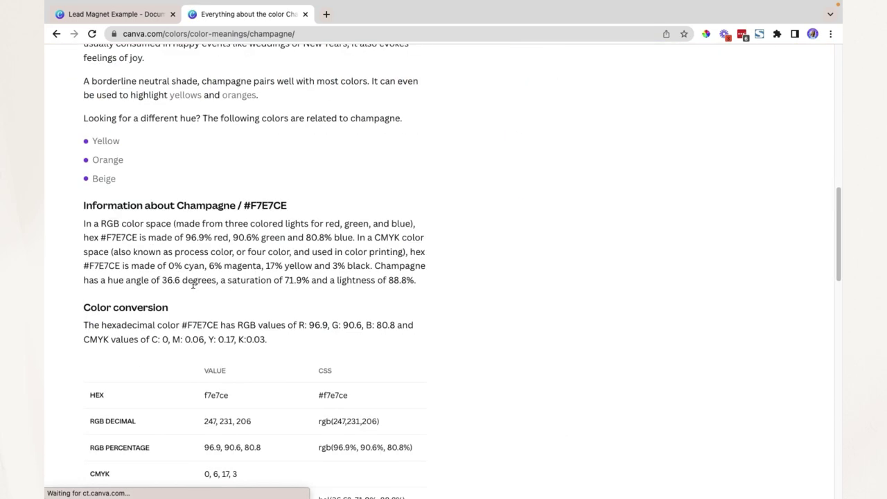
scroll(194, 283, down, 9)
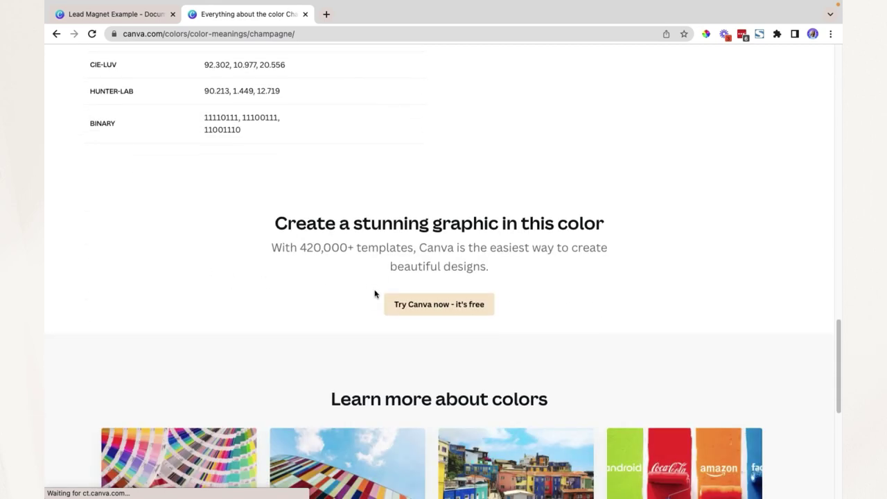
scroll(374, 294, up, 20)
scroll(341, 230, down, 2)
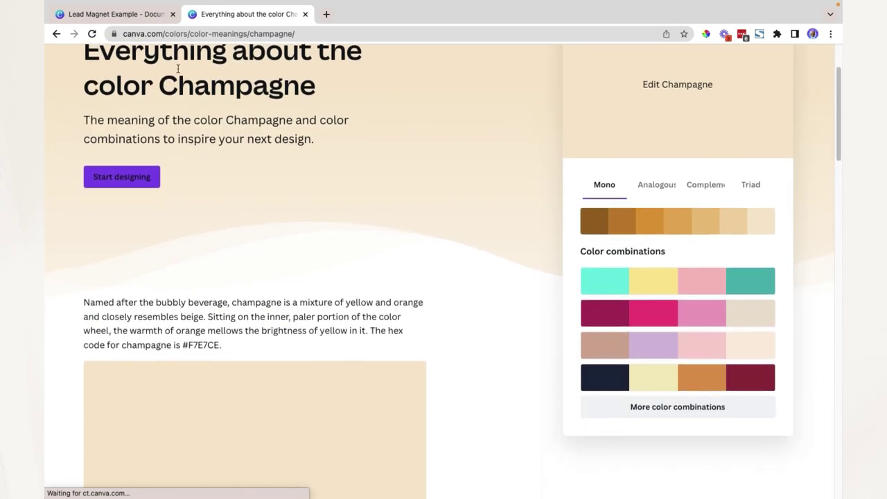
Step: Load the Canva Design School site at canva.com/designschool in the empty browser tab and go to its Courses section
click(56, 33)
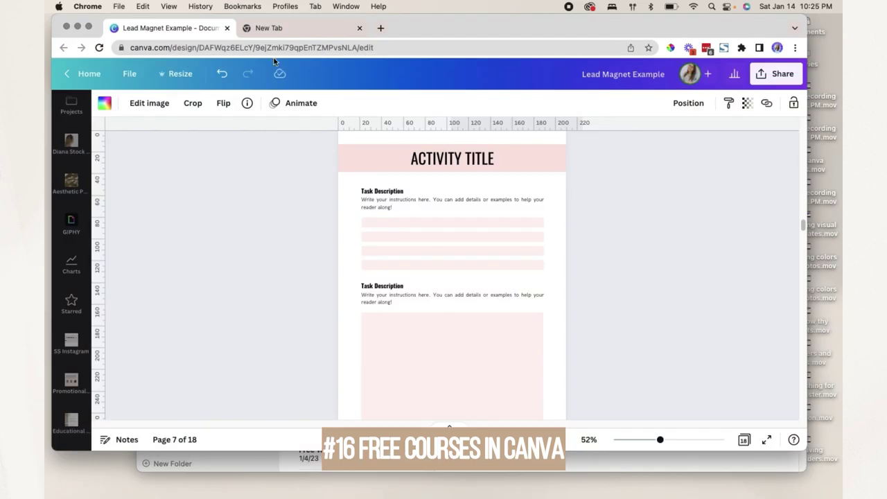
click(269, 32)
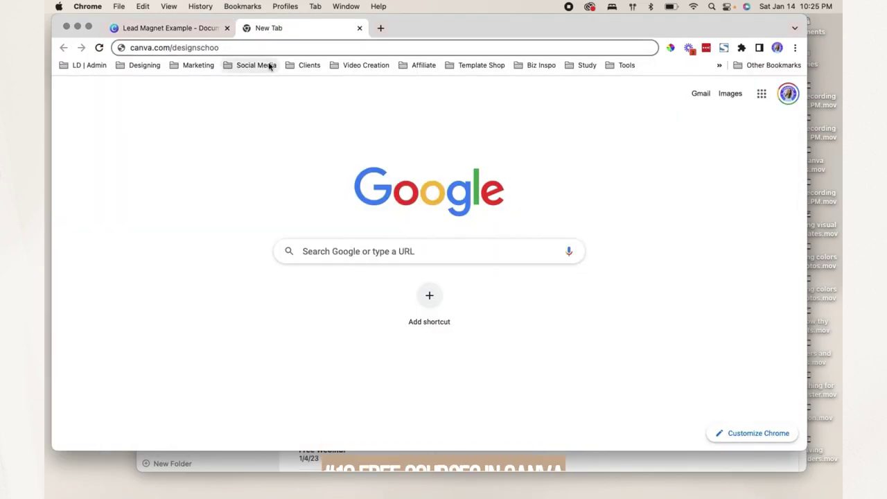
text(l)
key(Return)
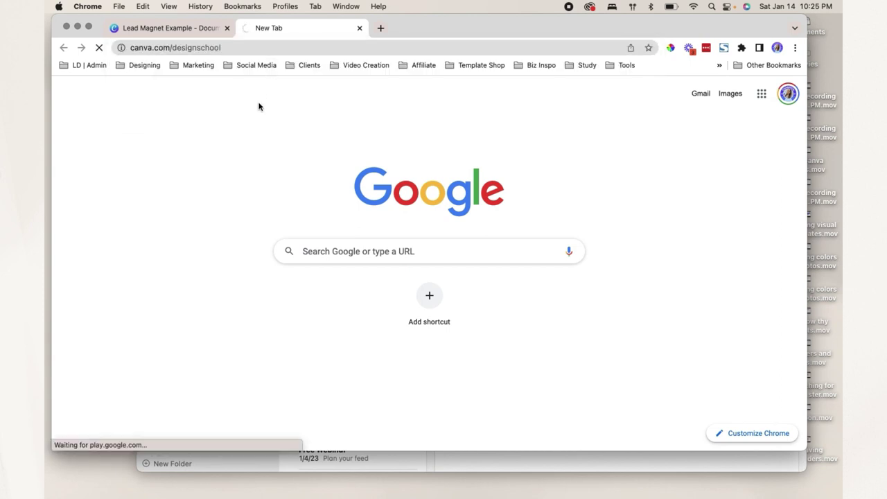
scroll(191, 295, down, 5)
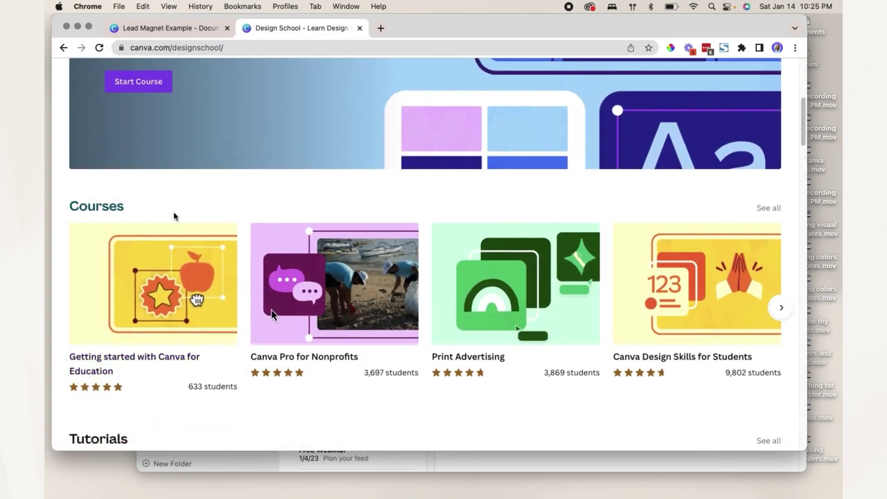
Step: Open the full list of Design School courses and browse the available course topics
click(770, 209)
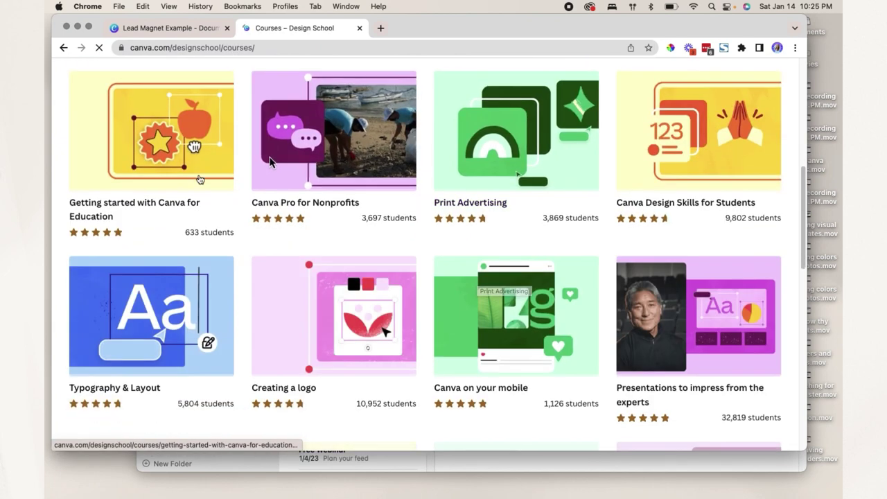
scroll(291, 299, down, 2)
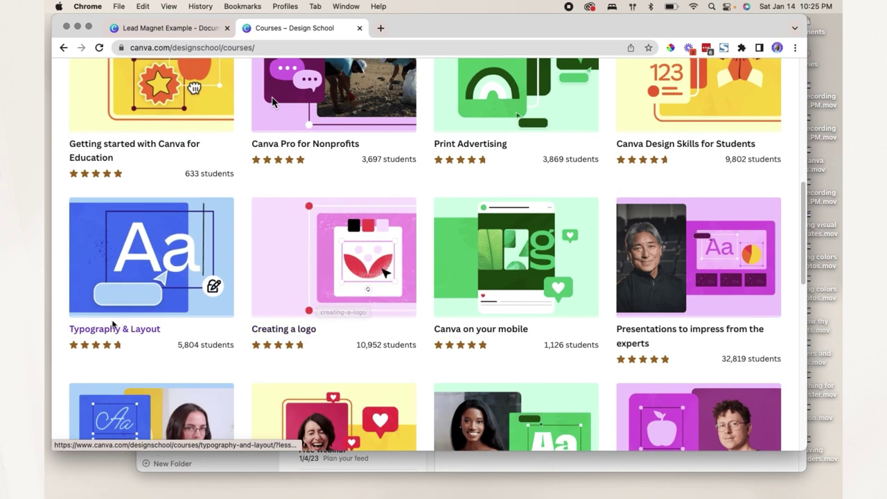
scroll(280, 271, down, 2)
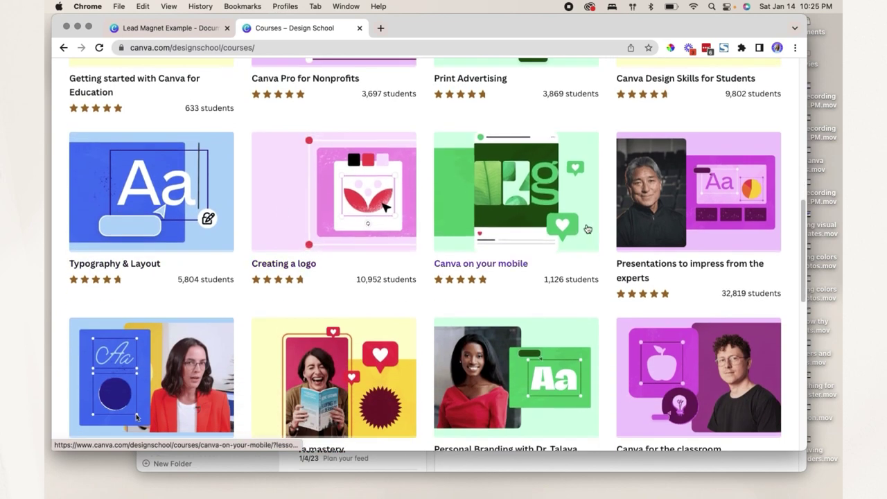
scroll(565, 248, down, 3)
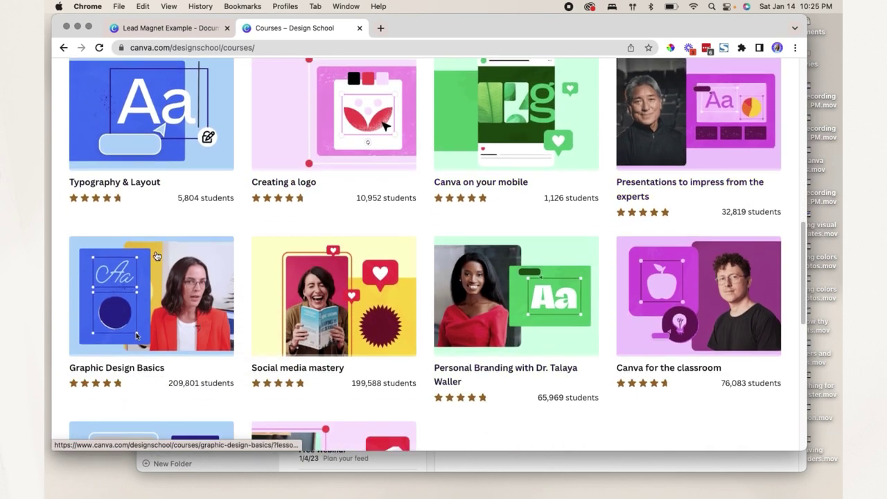
scroll(135, 343, down, 3)
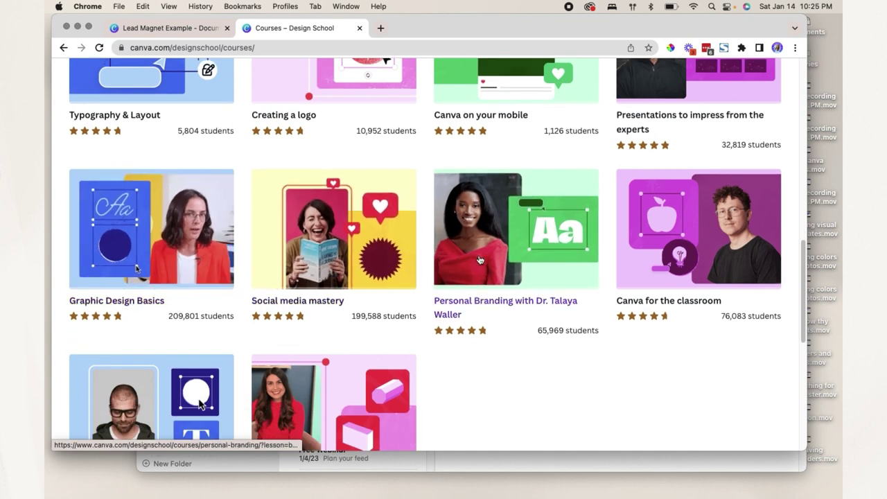
scroll(513, 260, up, 15)
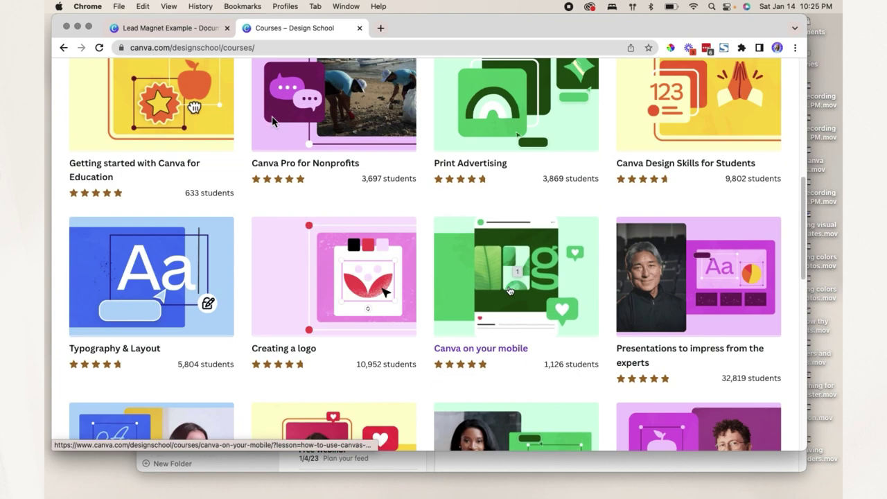
mouse_move(297, 79)
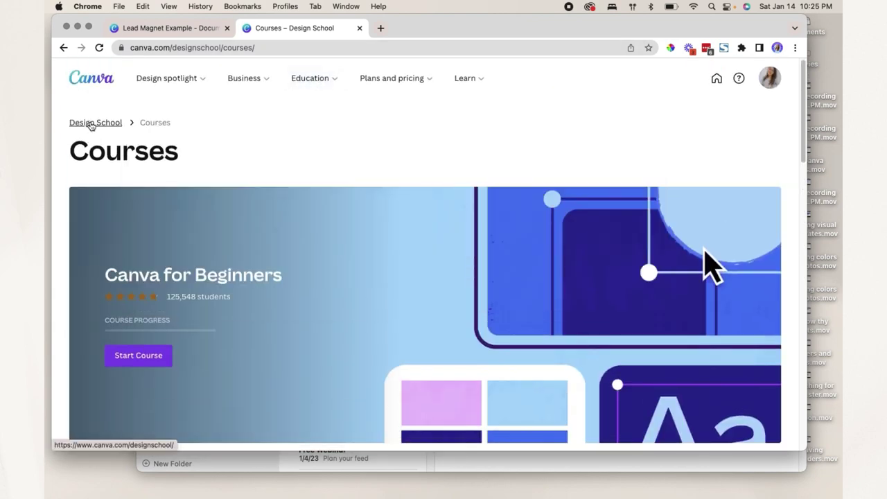
Step: Return to the Design School main page and browse its tutorial series
click(95, 123)
scroll(672, 301, down, 3)
scroll(665, 302, down, 7)
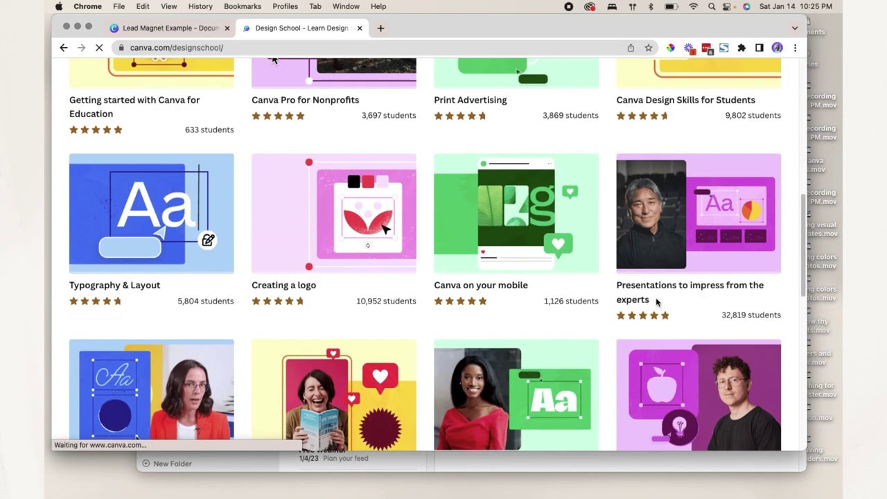
scroll(426, 253, down, 15)
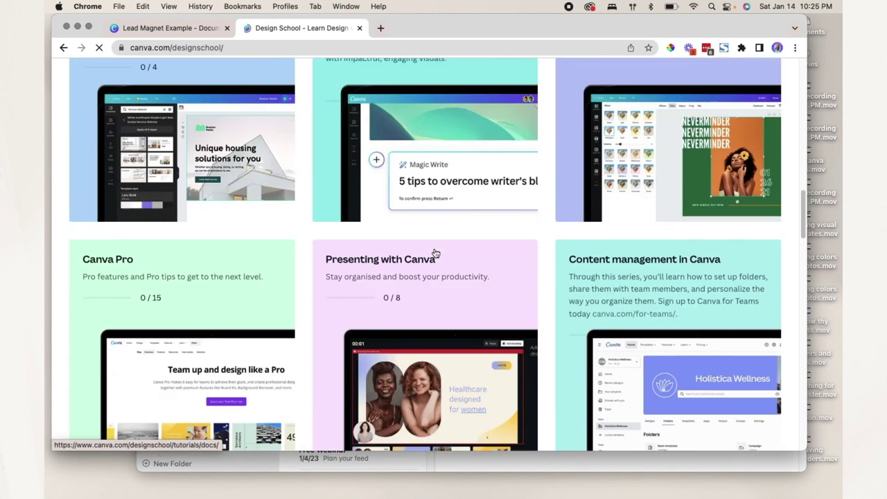
scroll(558, 258, down, 10)
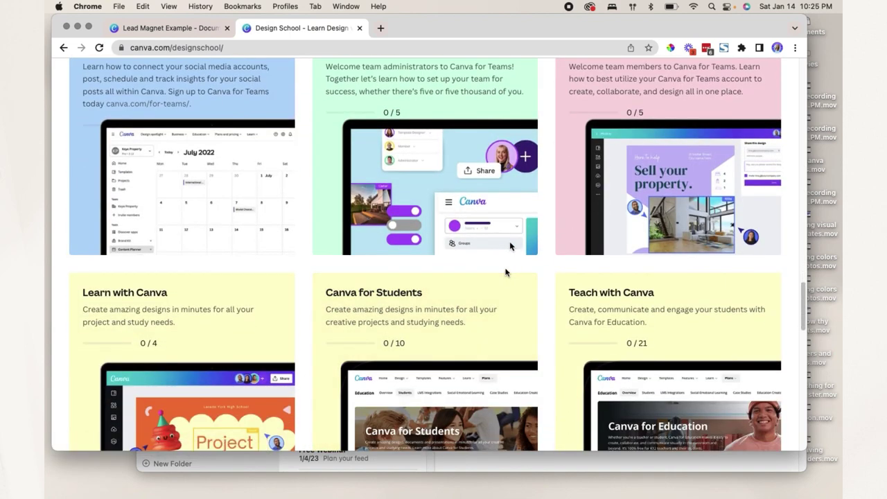
scroll(506, 272, down, 5)
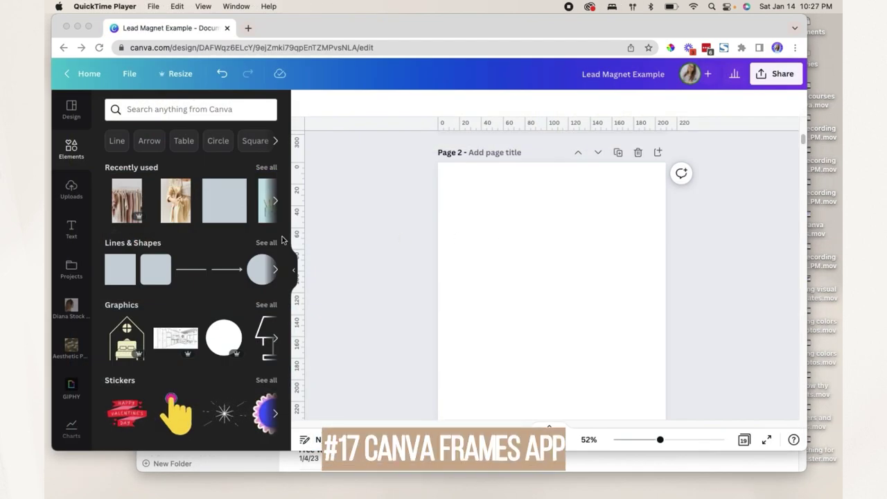
Step: Open the full Frames collection among the design elements and search it for "laptop"
scroll(194, 249, down, 5)
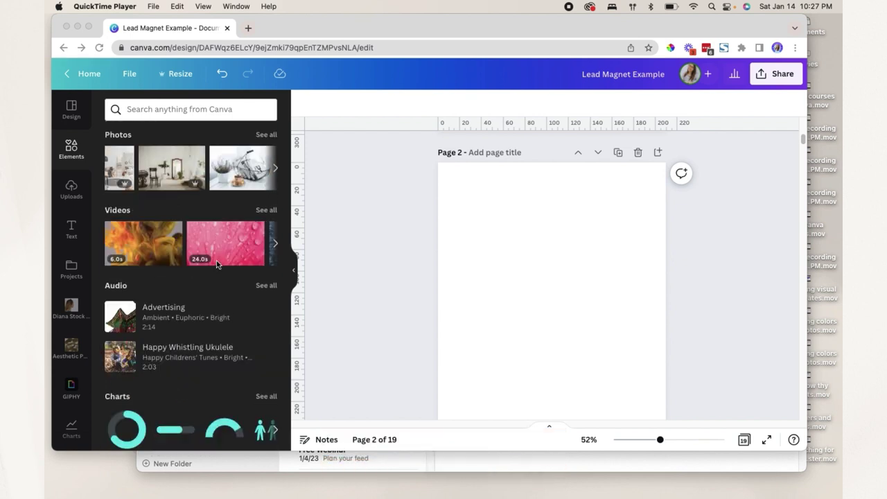
scroll(216, 333, down, 1)
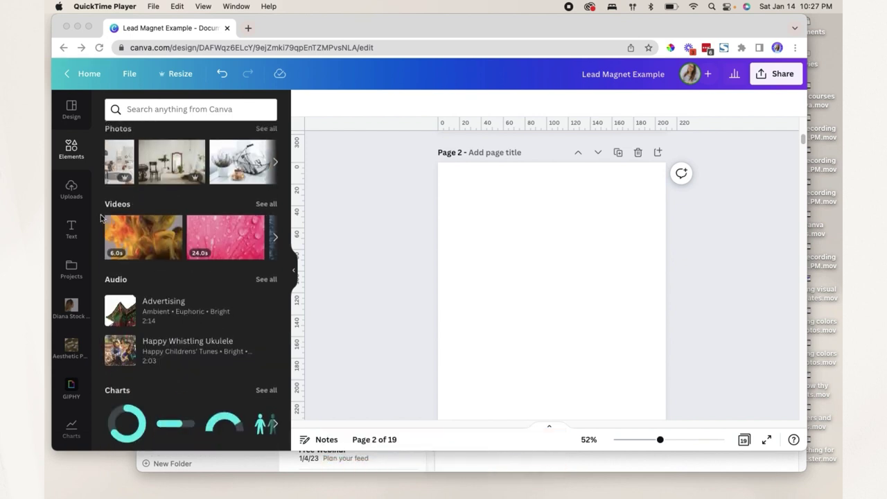
scroll(201, 291, up, 5)
scroll(194, 277, down, 5)
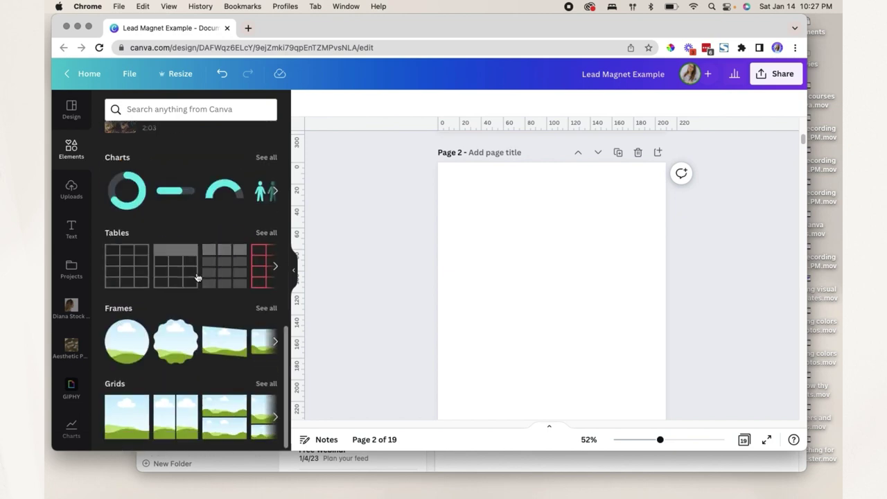
click(270, 310)
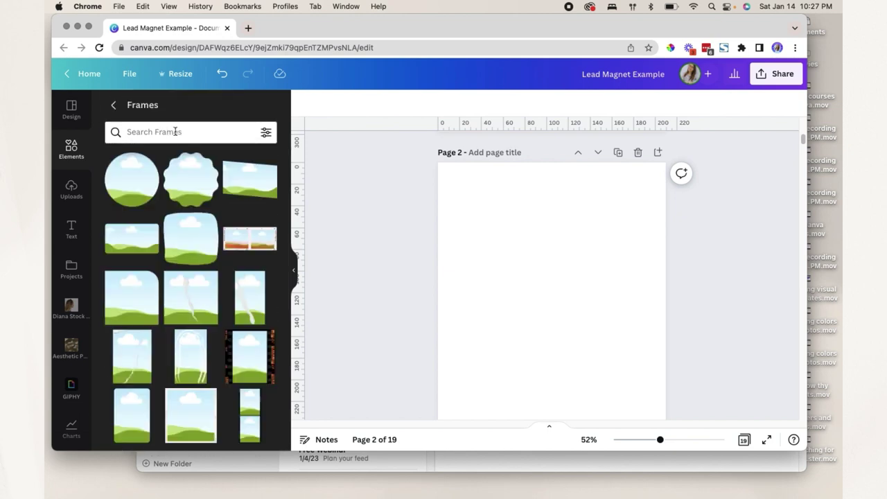
click(175, 132)
text(laptop)
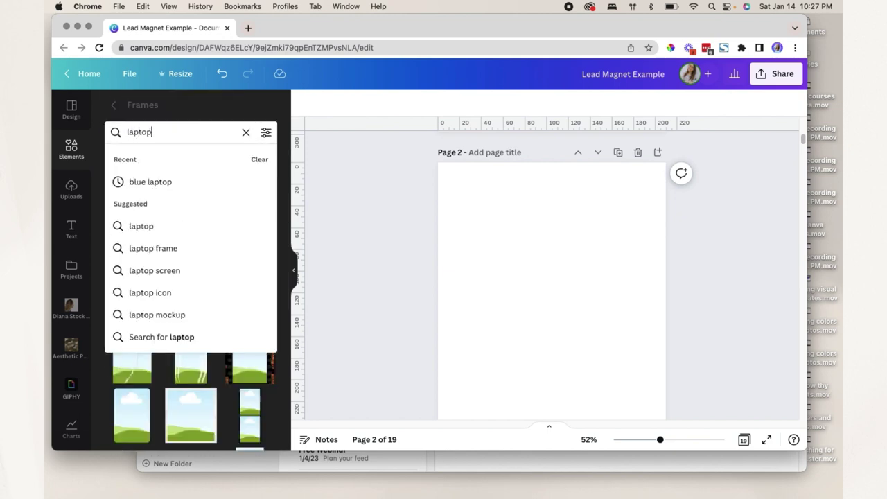
key(Return)
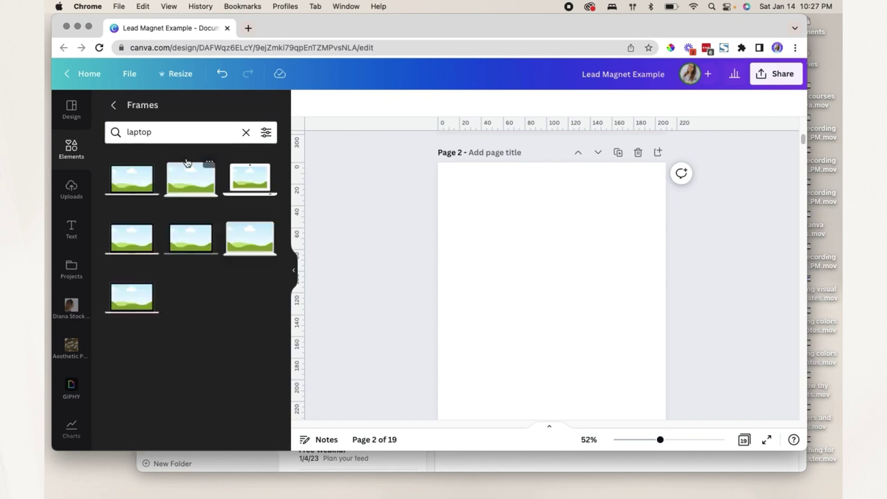
Step: Add the first black laptop frame to page 2 and enlarge it to nearly the page width
click(124, 193)
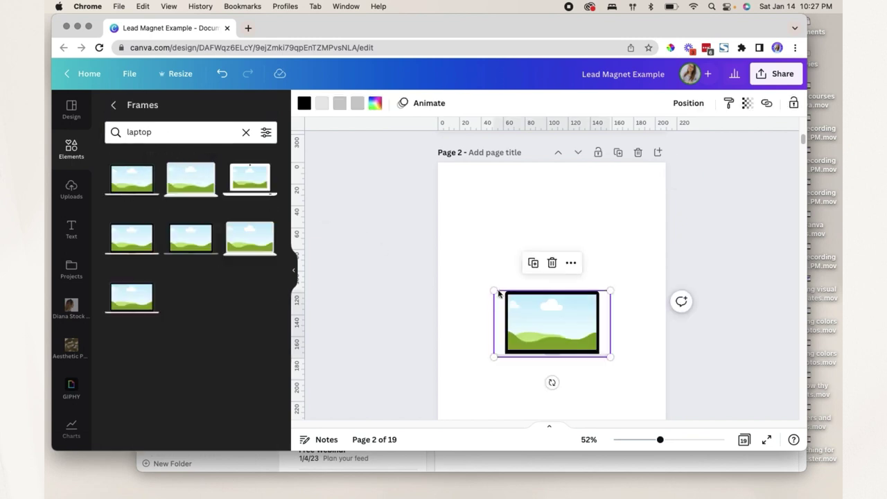
drag(498, 293, 414, 246)
drag(547, 339, 565, 292)
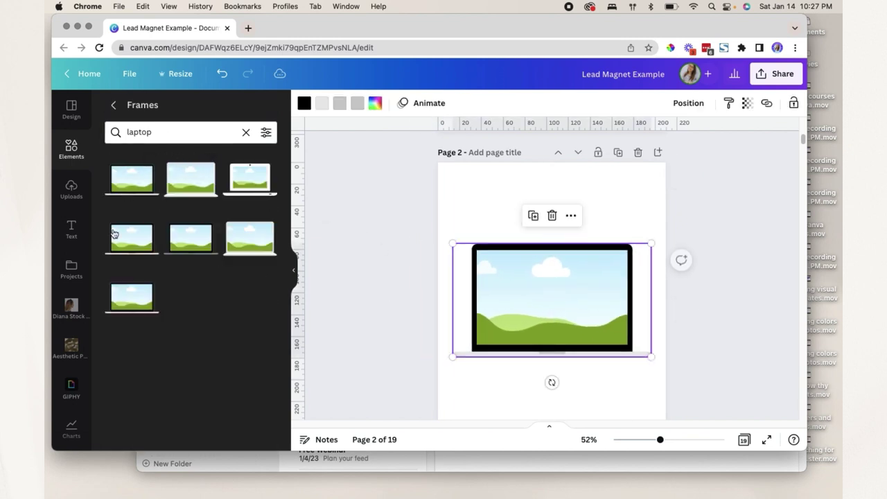
Step: Fill the laptop frame with the uploaded photo of a woman in a plaid shirt, and delete the filled frame
click(71, 187)
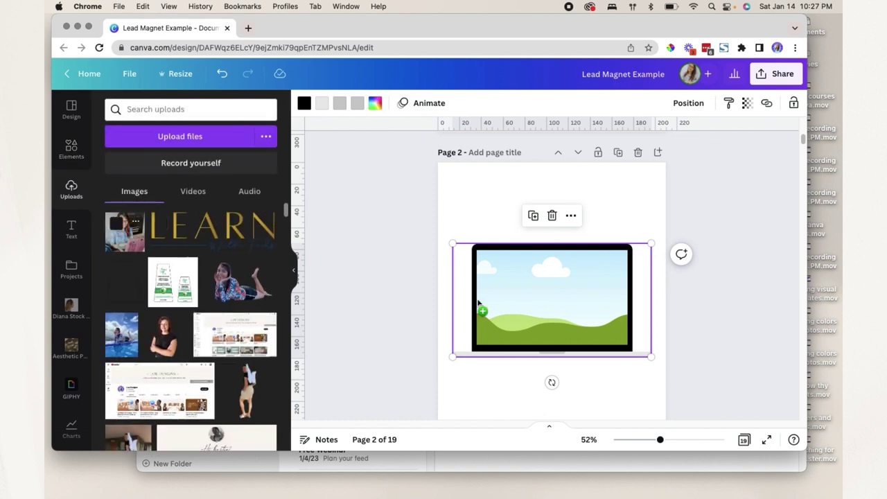
drag(478, 303, 482, 291)
click(442, 234)
click(491, 254)
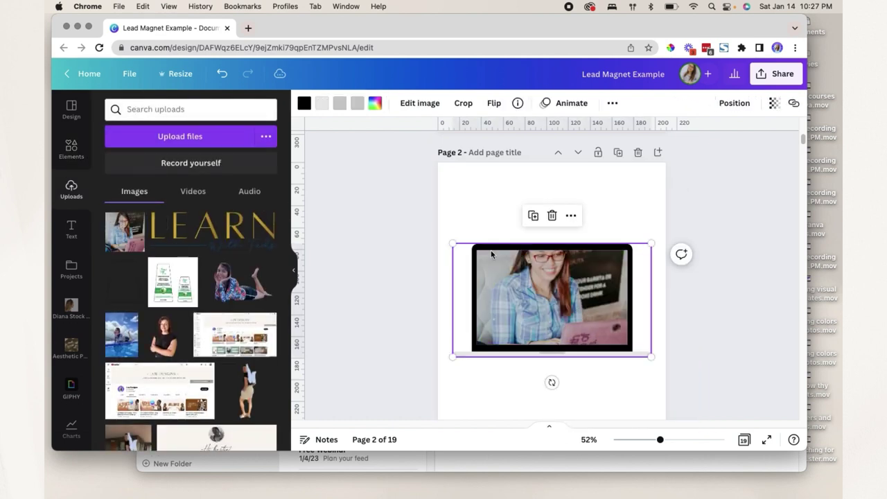
key(Delete)
key(Delete)
Step: Add the recently used clothing rack photo from the design elements to the blank page 2
click(70, 149)
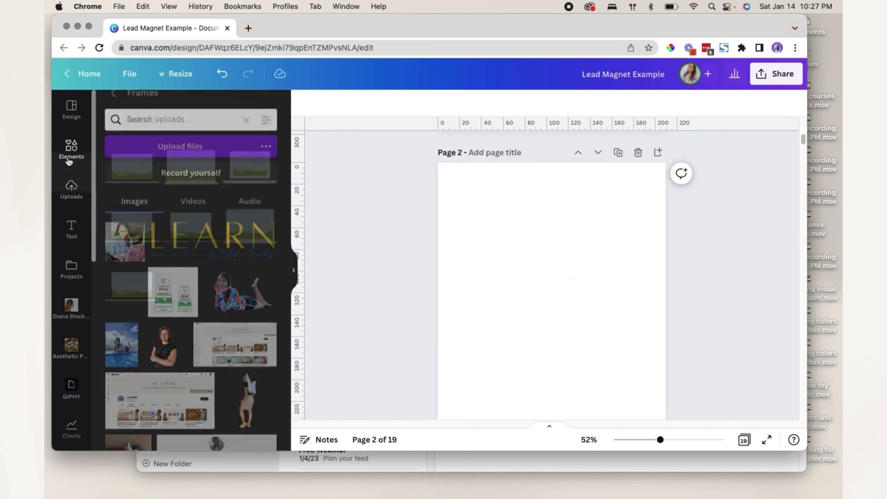
click(70, 149)
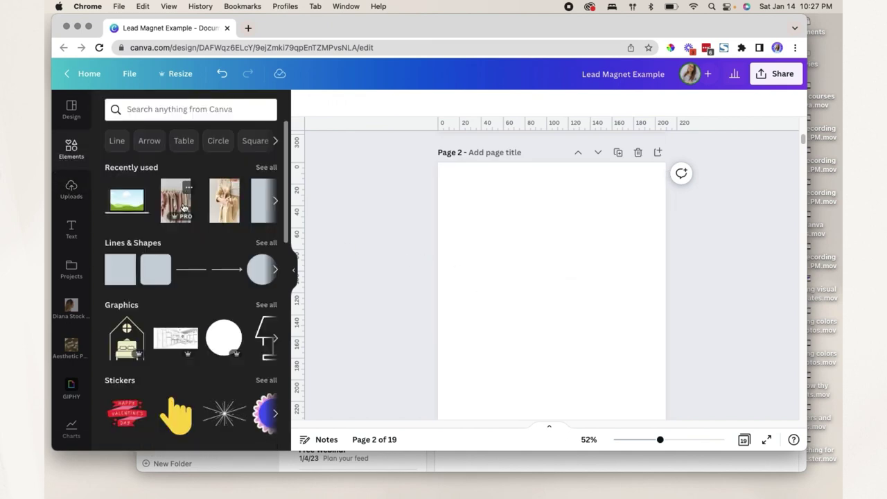
click(184, 207)
Step: Find the Frames app among the clothing photo's image editing effects and connect it for use
click(320, 110)
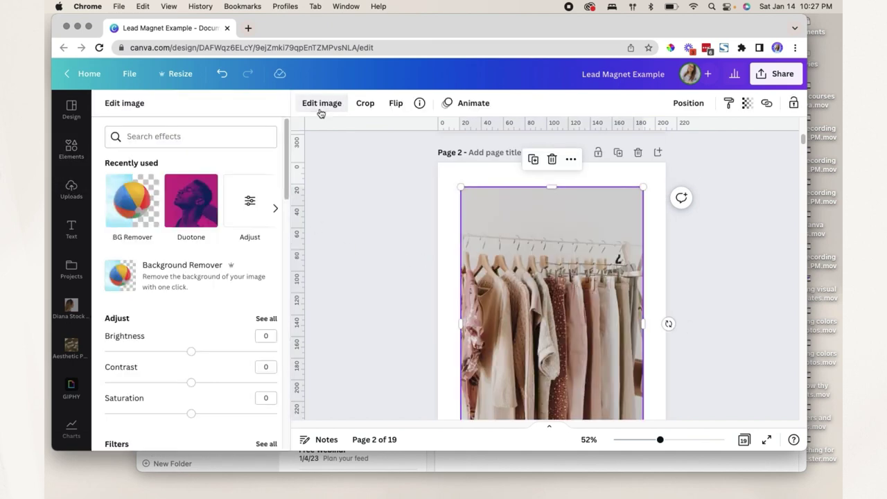
scroll(247, 305, down, 15)
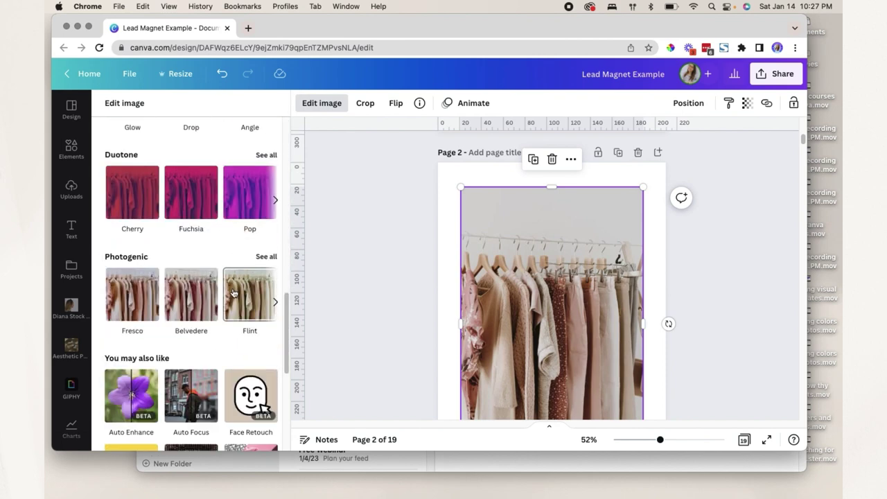
scroll(233, 292, down, 5)
click(139, 262)
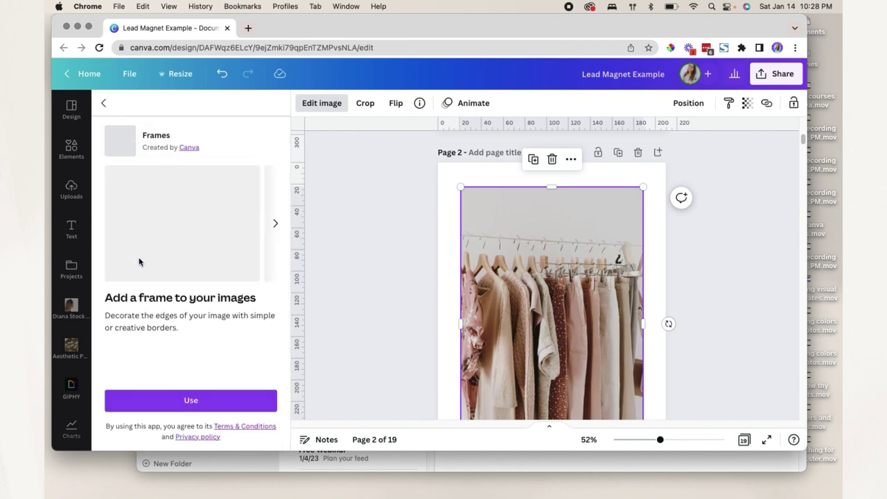
click(238, 404)
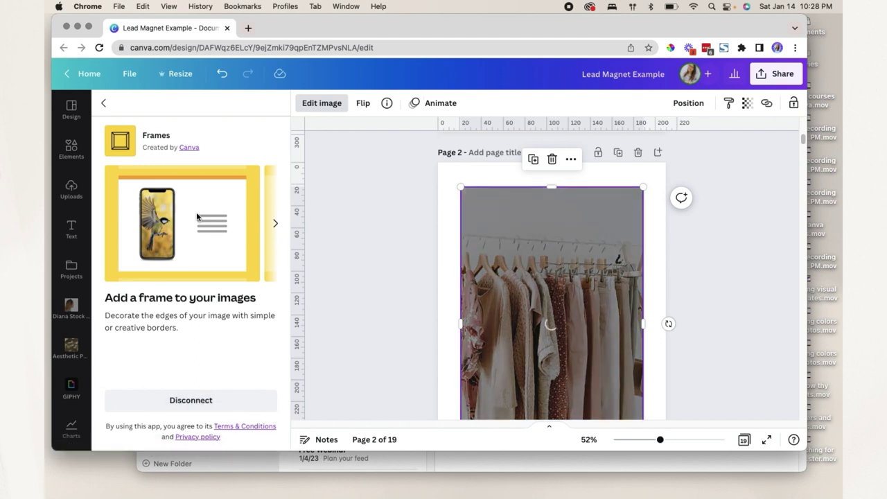
Step: Preview the Laptop, Phone and Tablet White frames on the clothing rack photo
click(194, 165)
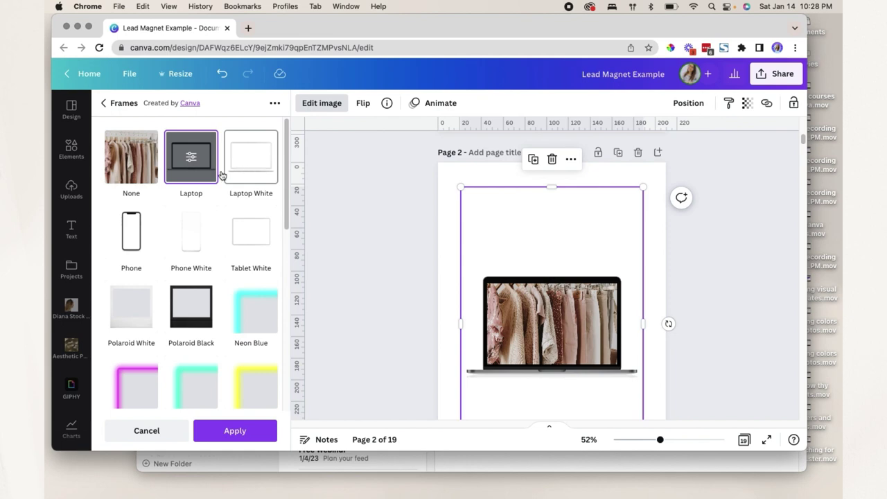
click(131, 231)
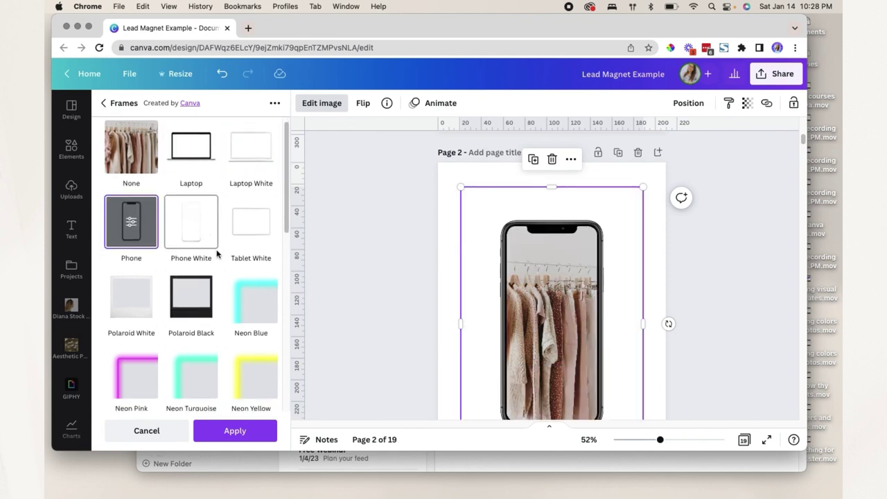
scroll(215, 251, down, 3)
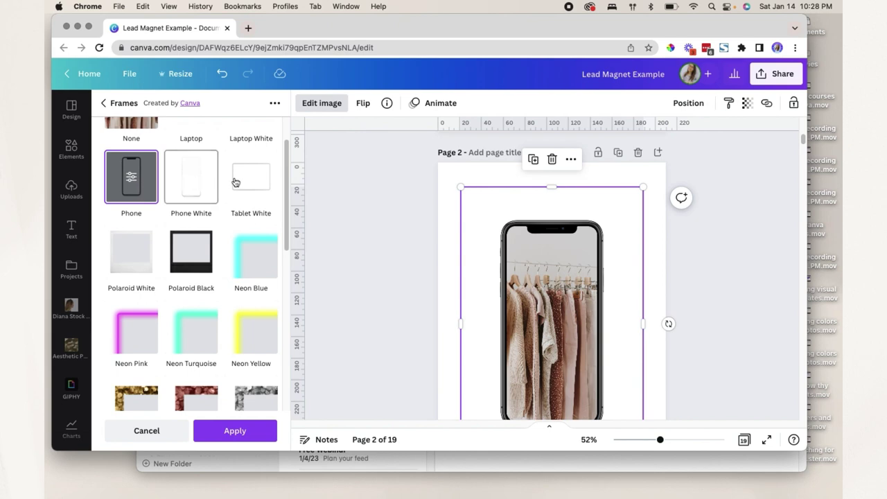
click(242, 182)
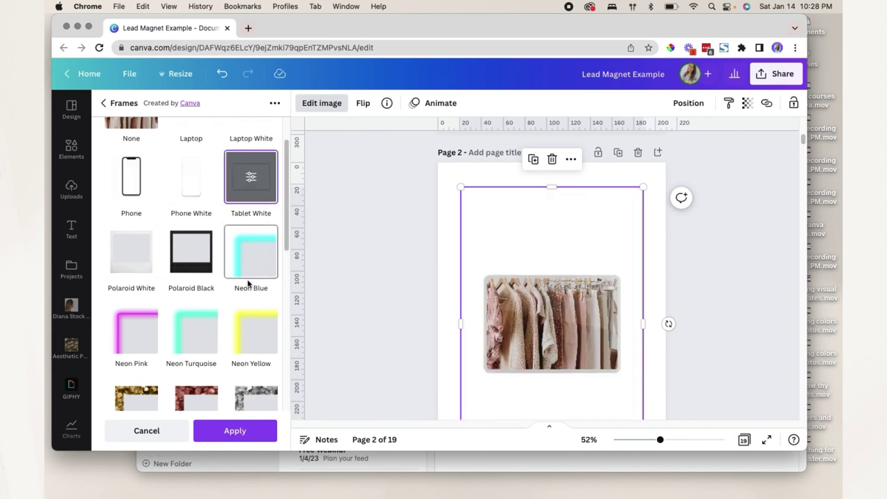
scroll(270, 270, down, 5)
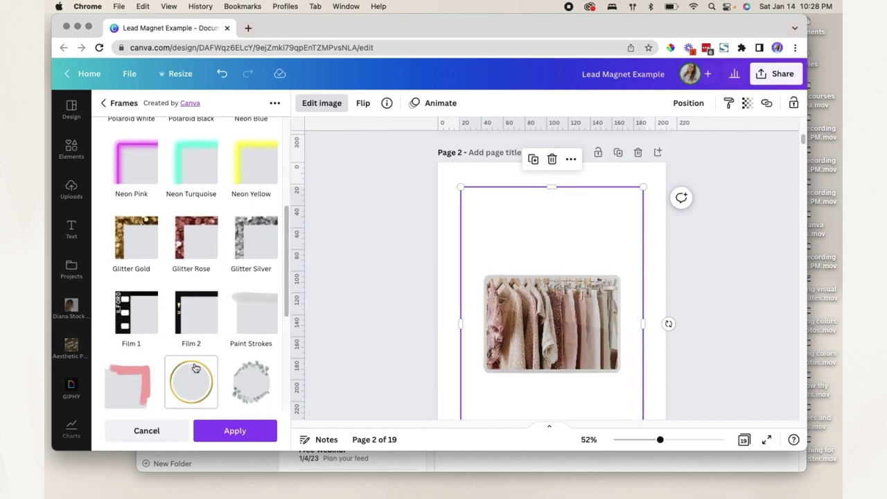
Step: Try the Gold Circle frame on the clothing photo and apply the Gold Circle Leaves frame instead
click(196, 368)
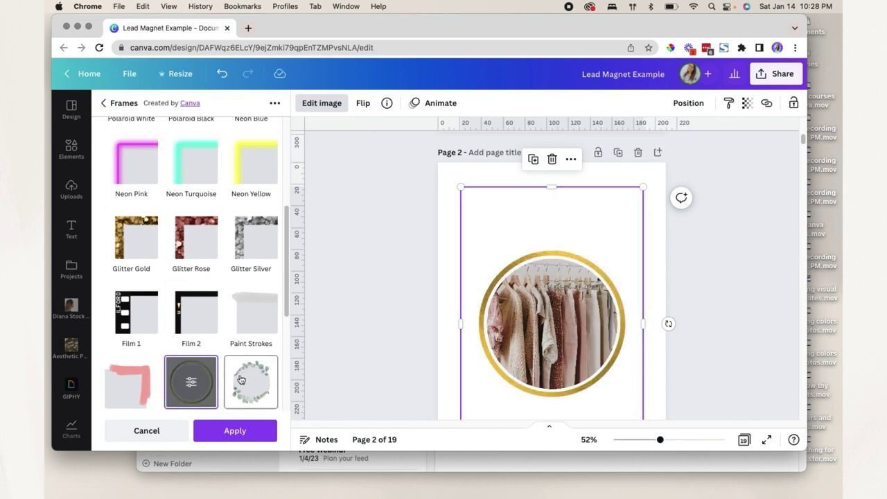
click(240, 379)
scroll(241, 371, down, 3)
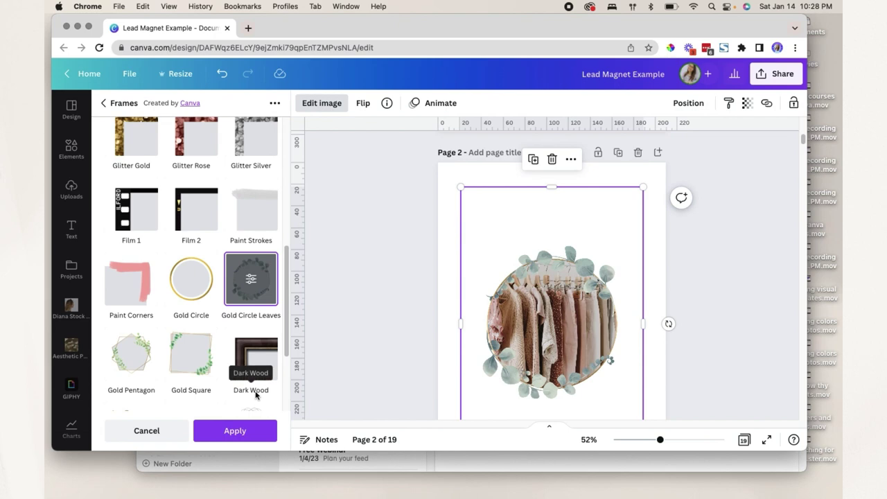
click(242, 435)
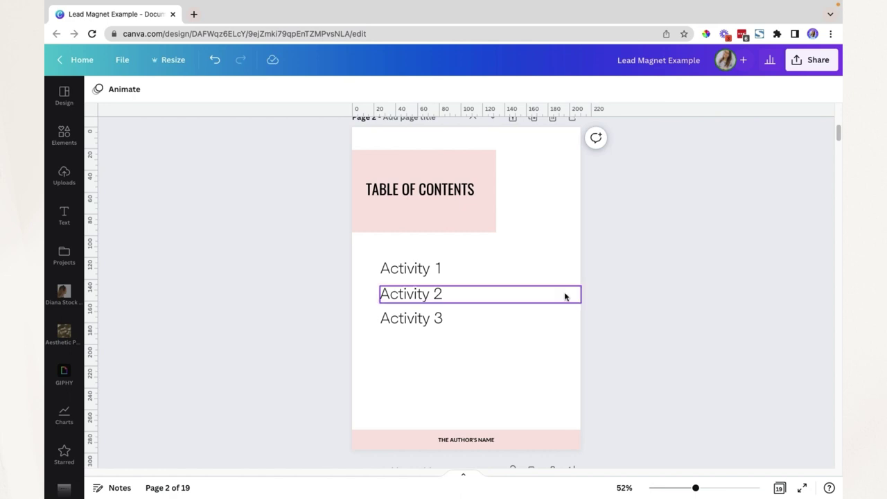
Step: Give page 6, the first activity worksheet, the page title "Activity 1"
scroll(301, 341, down, 3)
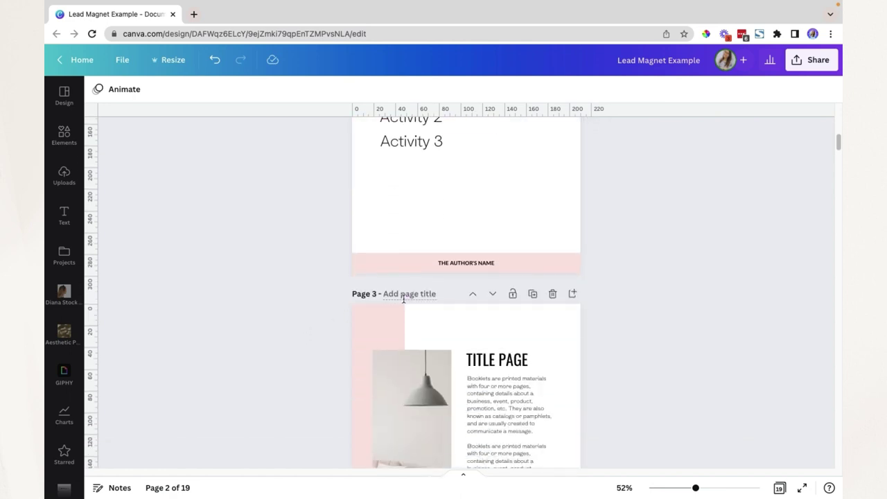
scroll(406, 346, down, 4)
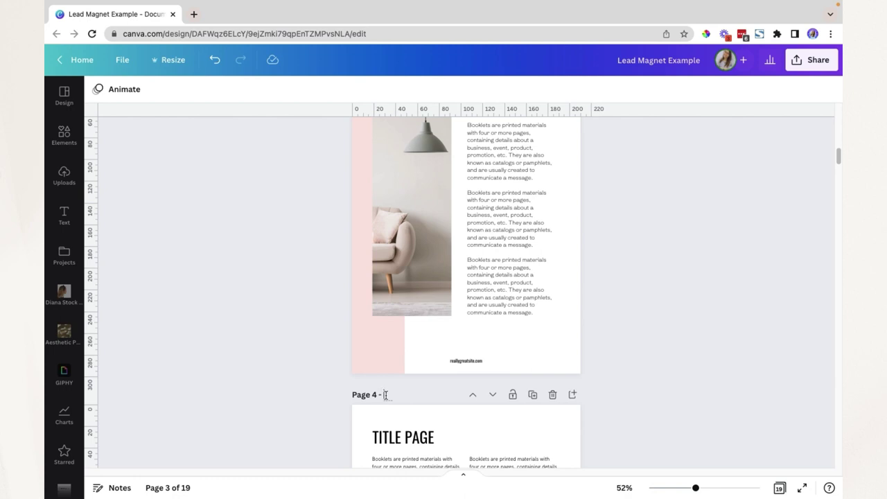
scroll(430, 388, down, 2)
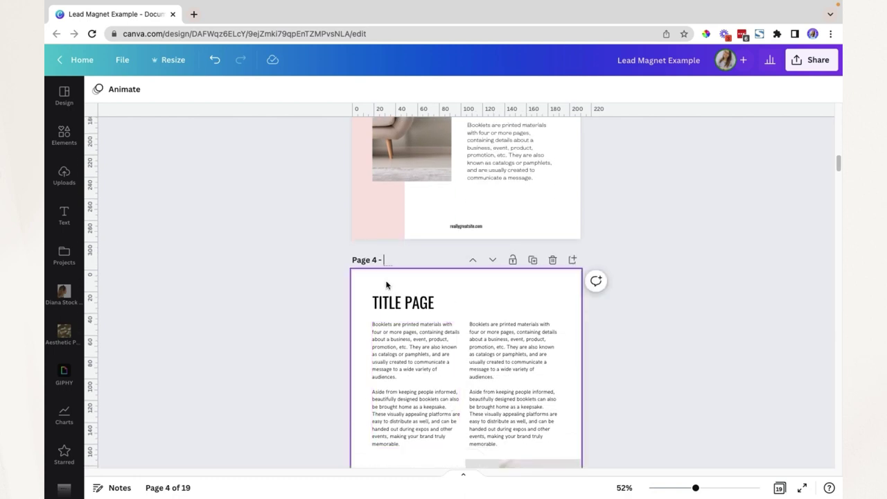
scroll(414, 305, down, 6)
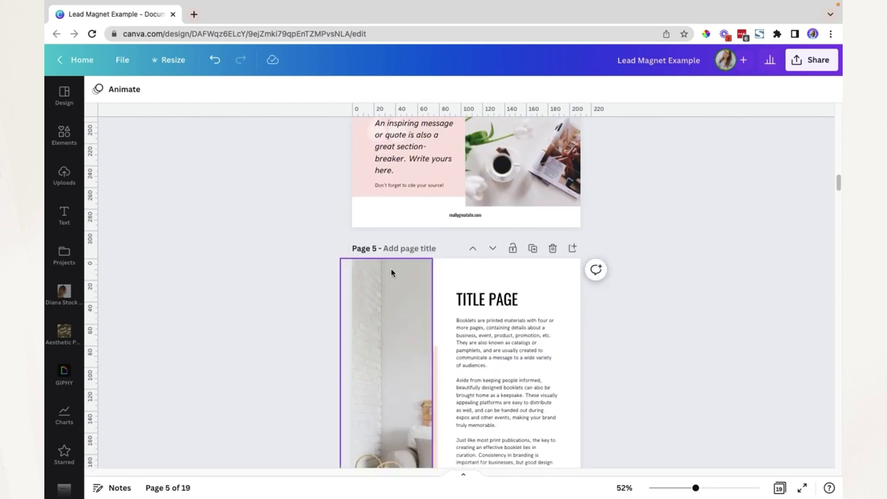
scroll(390, 273, down, 6)
click(393, 278)
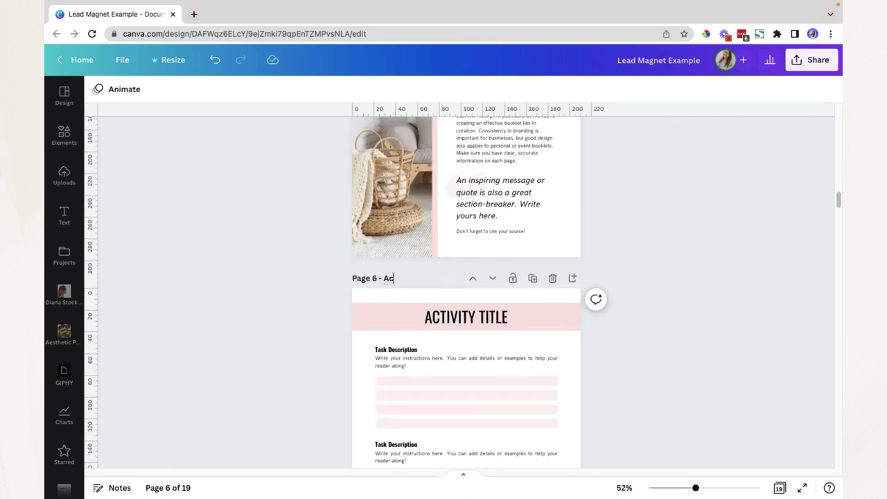
Step: Title page 7 "Activity 2" and page 8 "Activity 3"
scroll(231, 340, down, 5)
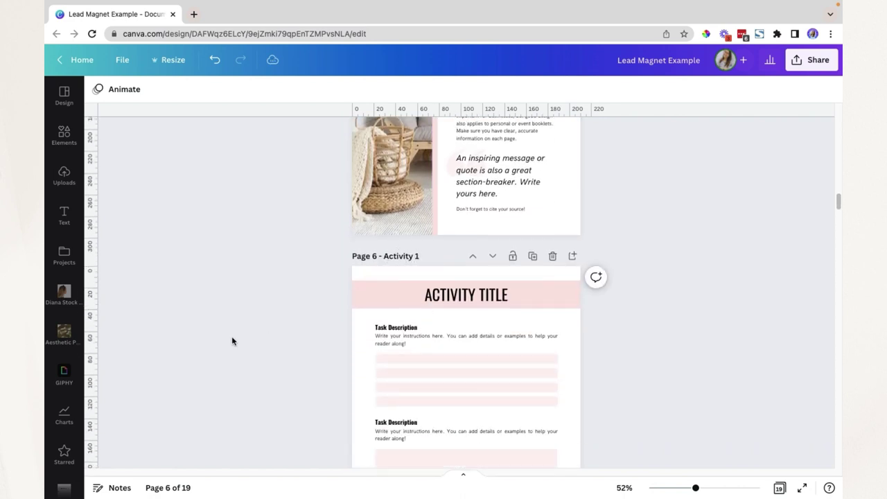
click(388, 256)
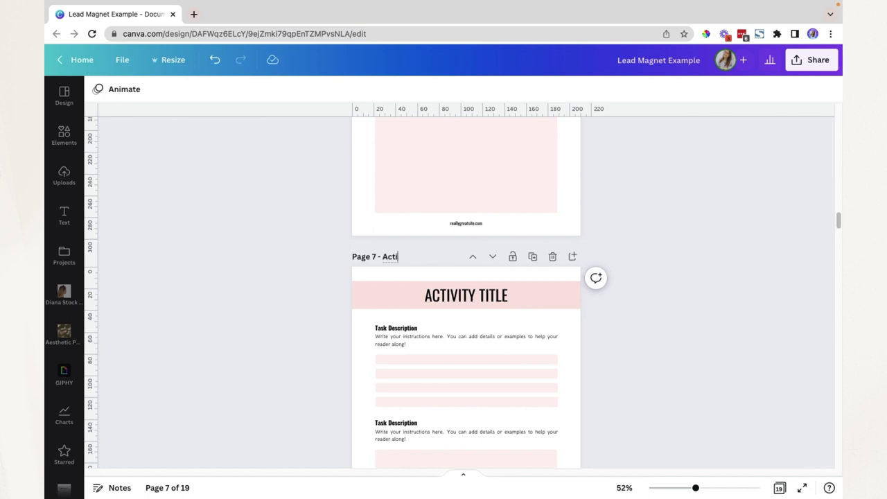
text(Activity 2)
scroll(417, 323, down, 4)
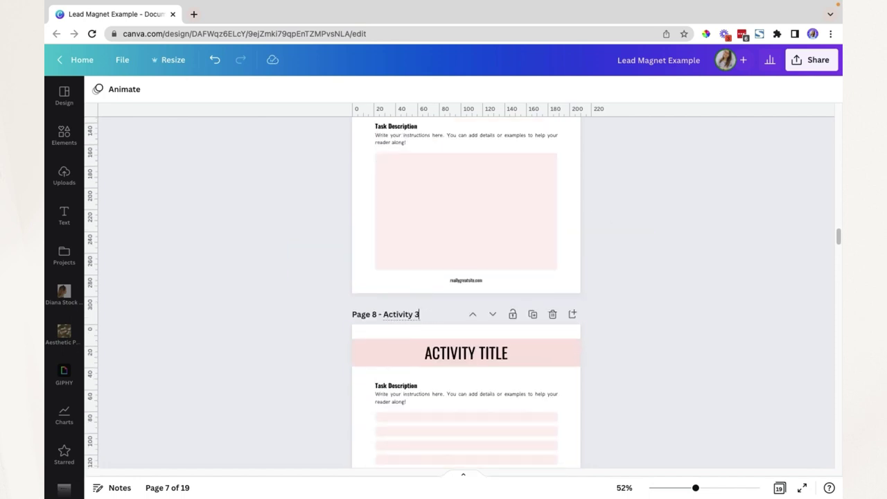
Step: Link the Activity 1 entry in the page 2 table of contents to the document page "6 - Activity 1"
scroll(651, 250, up, 20)
scroll(610, 274, down, 2)
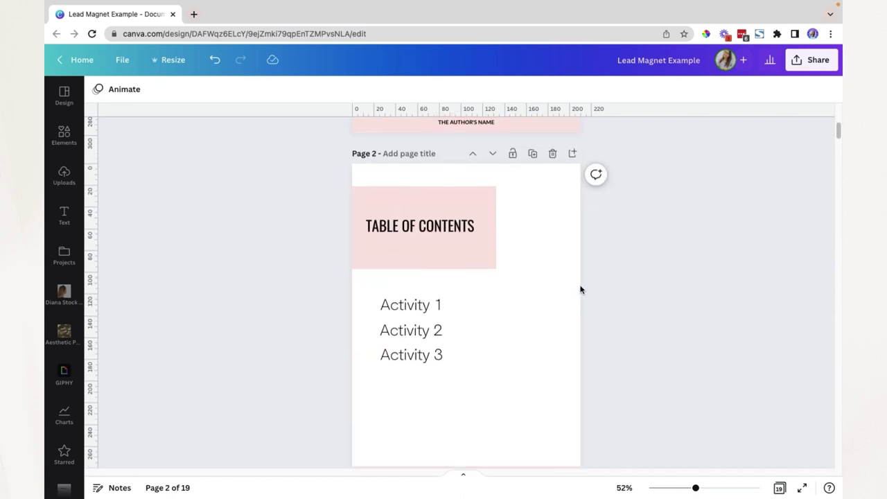
click(426, 312)
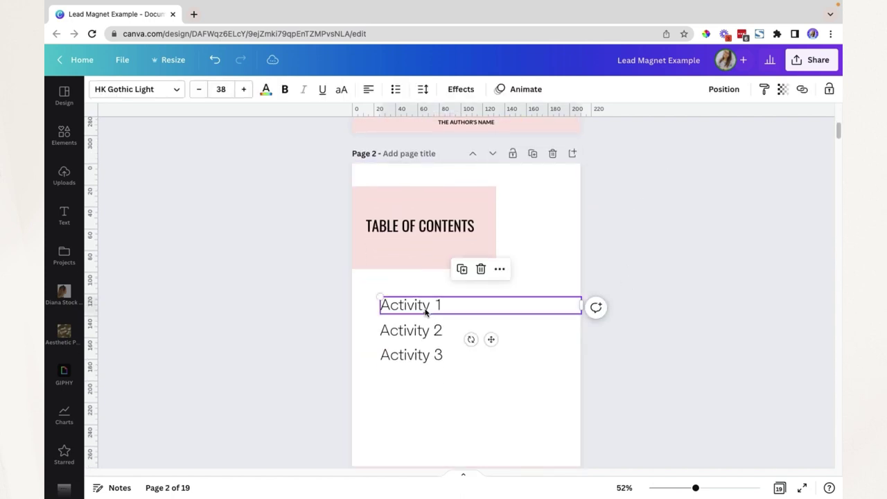
click(322, 355)
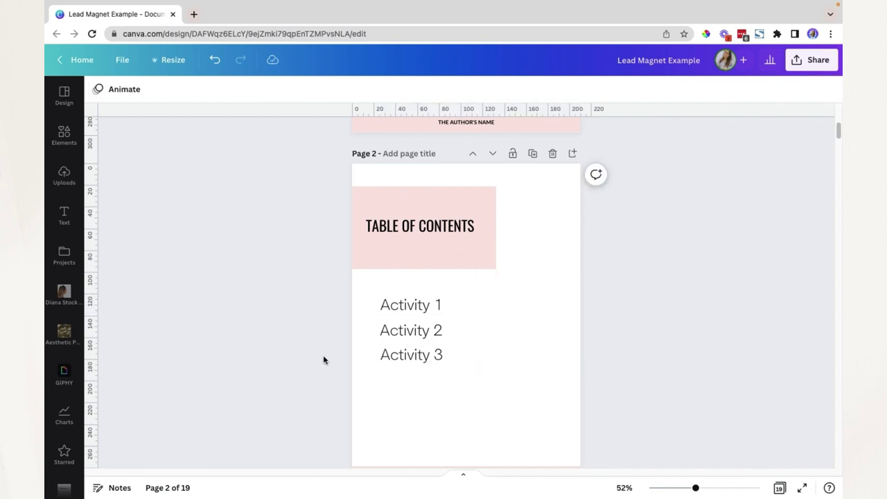
click(436, 311)
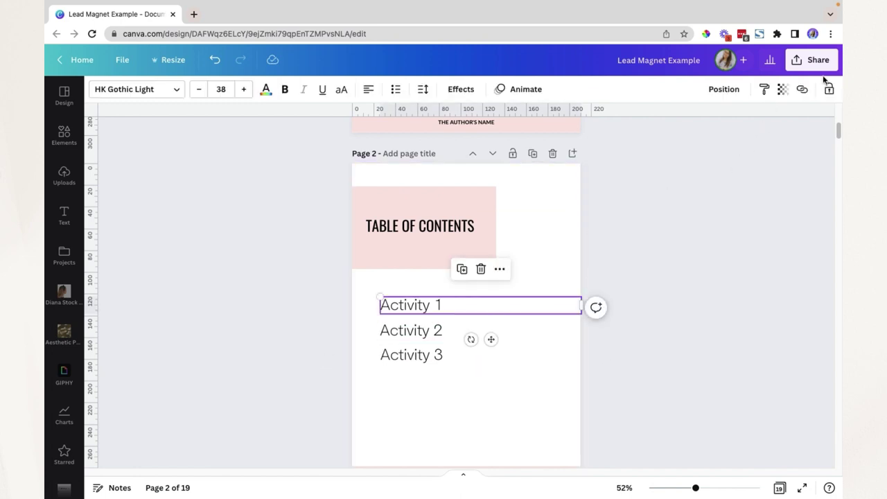
click(801, 89)
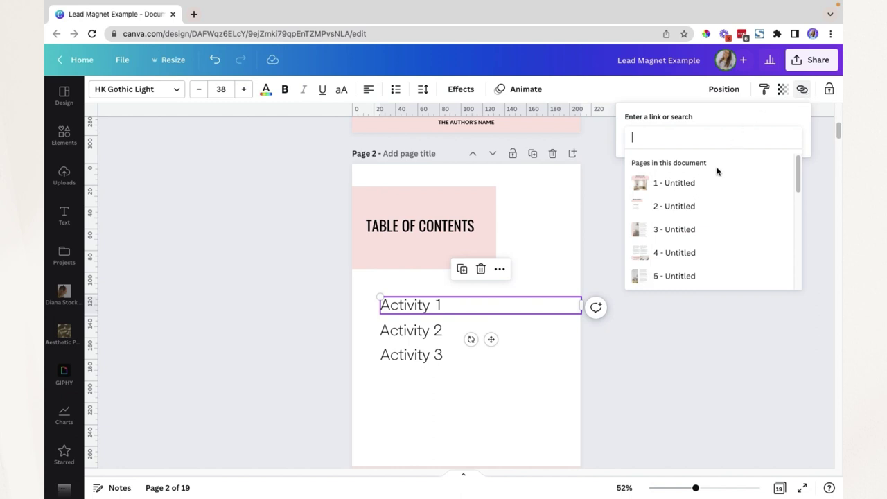
scroll(679, 255, down, 1)
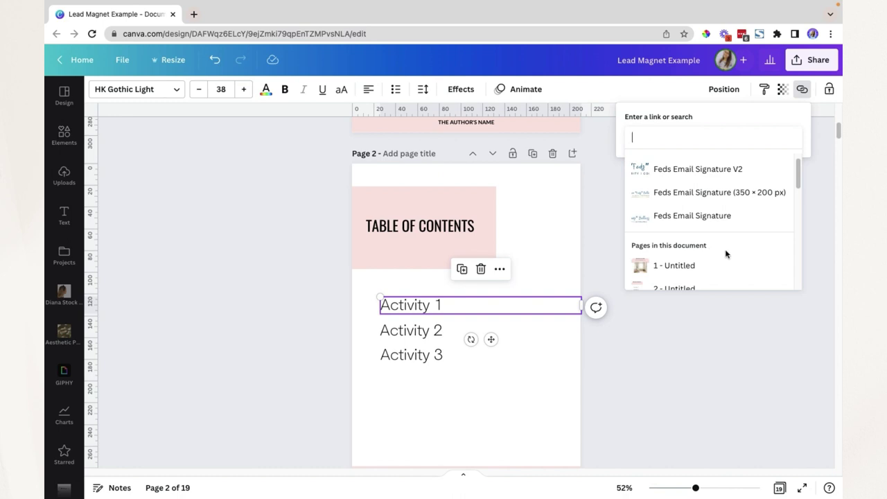
scroll(726, 254, down, 4)
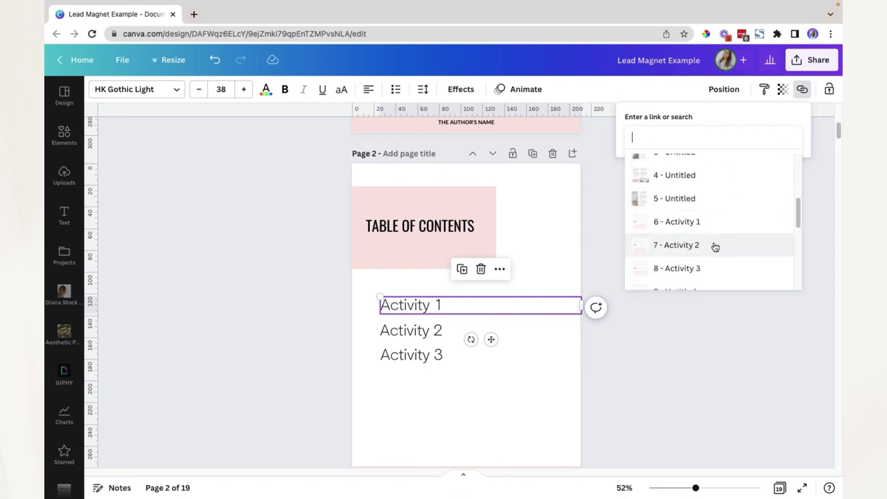
click(683, 221)
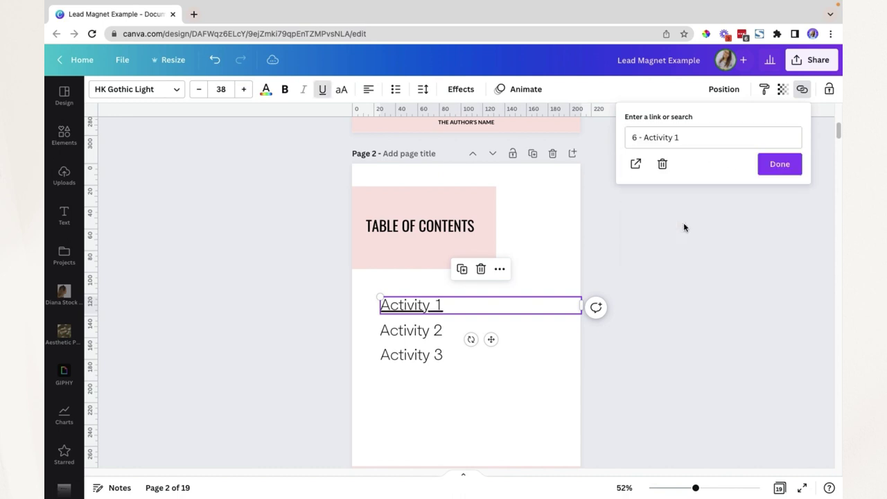
click(471, 339)
Step: Link the Activity 2 entry in the table of contents to the document page "7 - Activity 2"
click(471, 338)
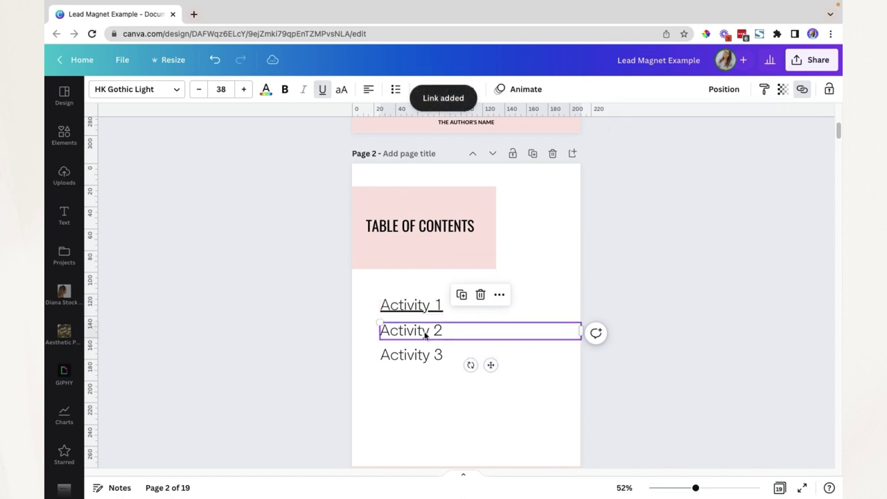
click(798, 90)
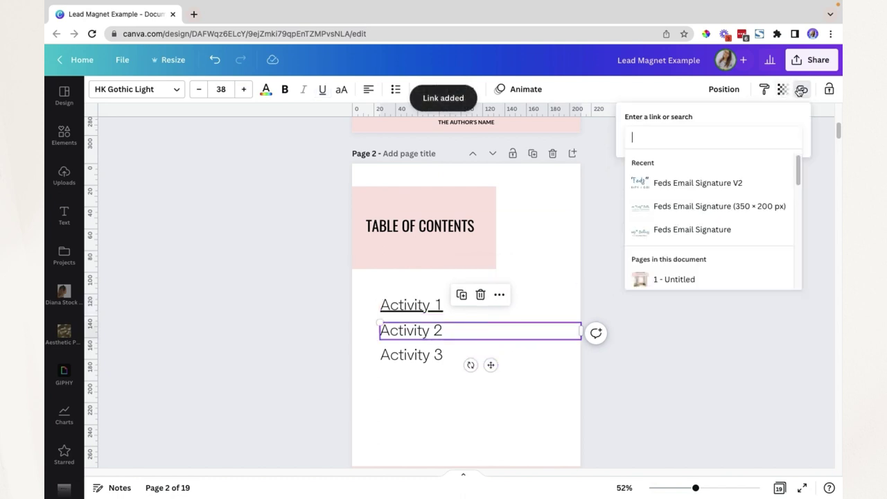
scroll(716, 245, down, 3)
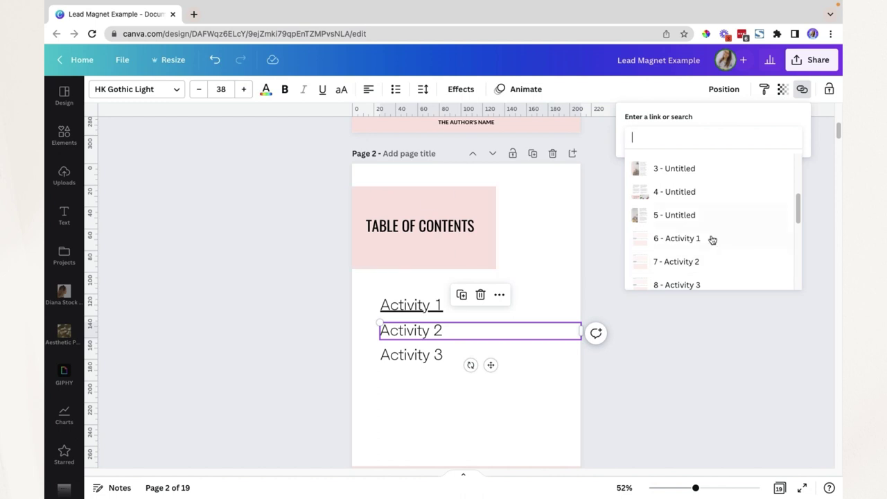
scroll(713, 239, down, 1)
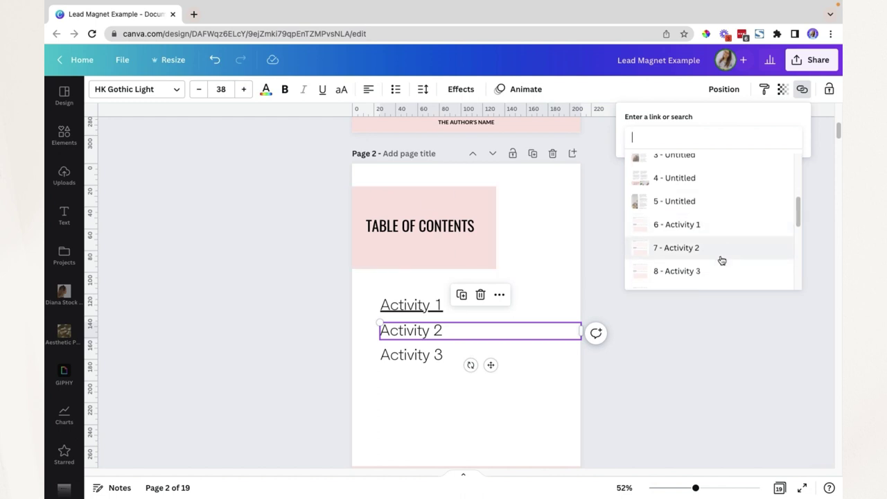
scroll(721, 260, down, 1)
click(703, 234)
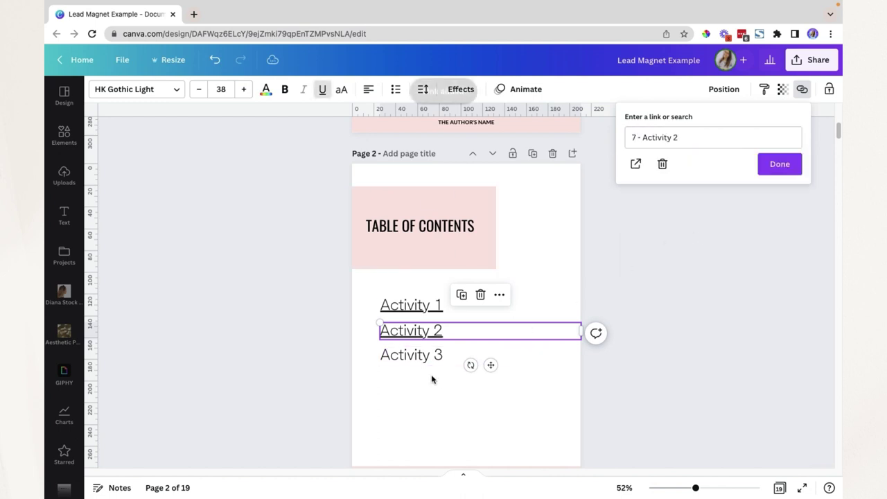
Step: Link the Activity 3 entry in the table of contents to the document page "8 - Activity 3"
click(412, 361)
click(801, 89)
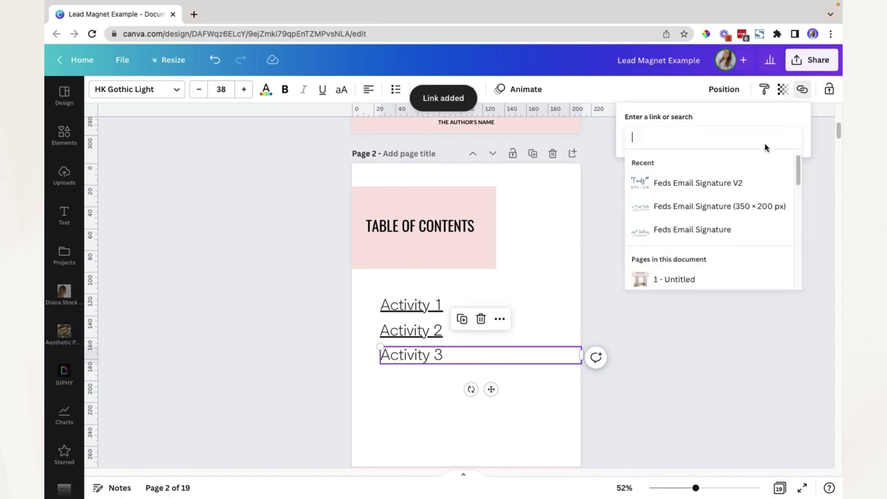
scroll(700, 256, down, 3)
scroll(686, 238, down, 3)
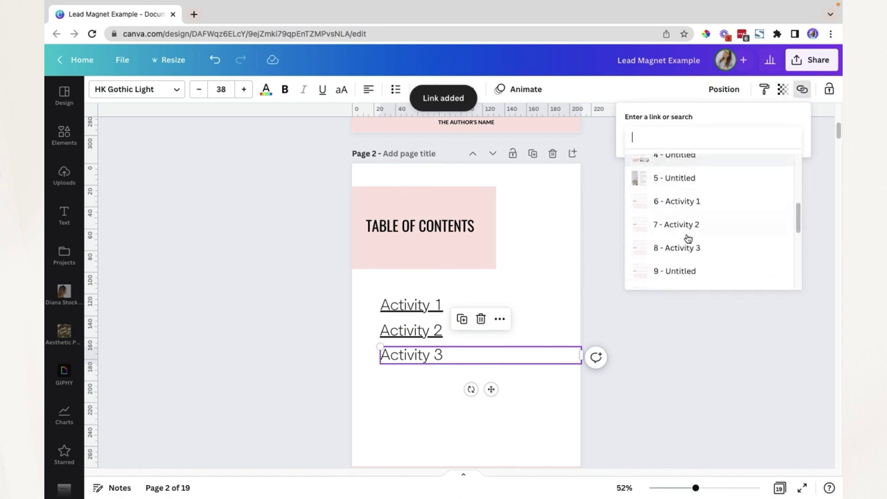
click(691, 248)
click(332, 311)
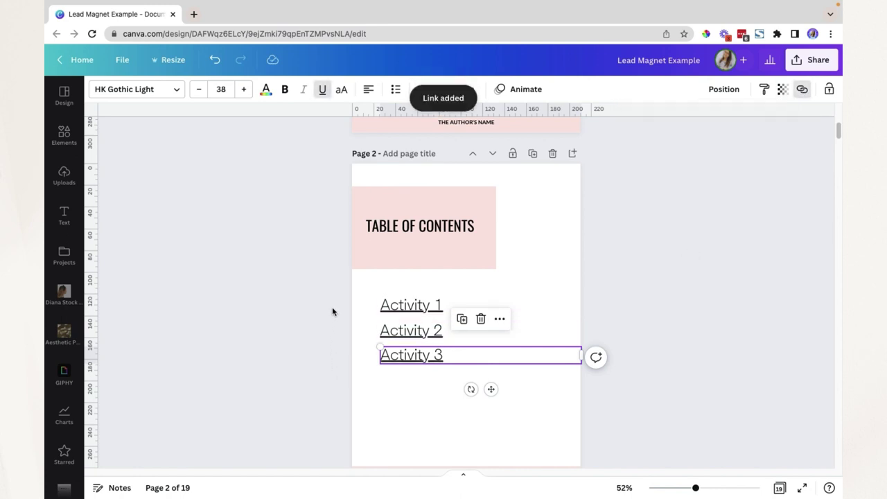
Step: Remove the underline from all three linked activity entries in the table of contents
click(337, 307)
drag(400, 316, 435, 388)
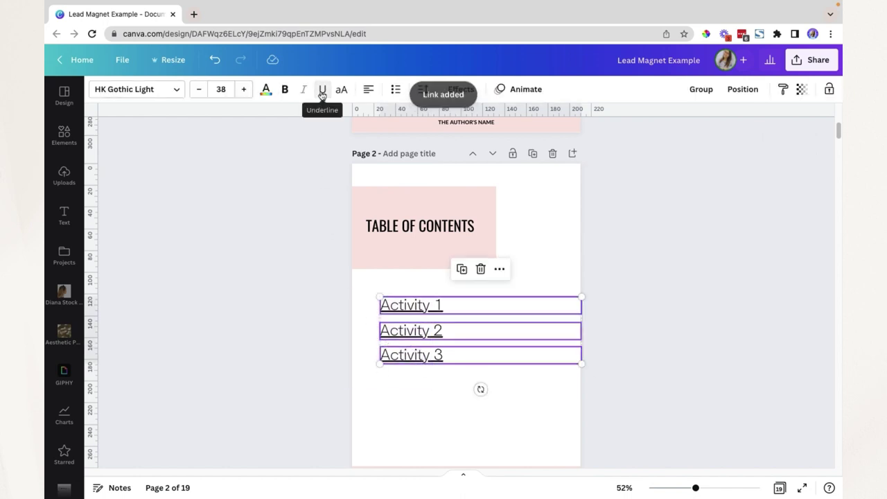
click(322, 91)
click(412, 393)
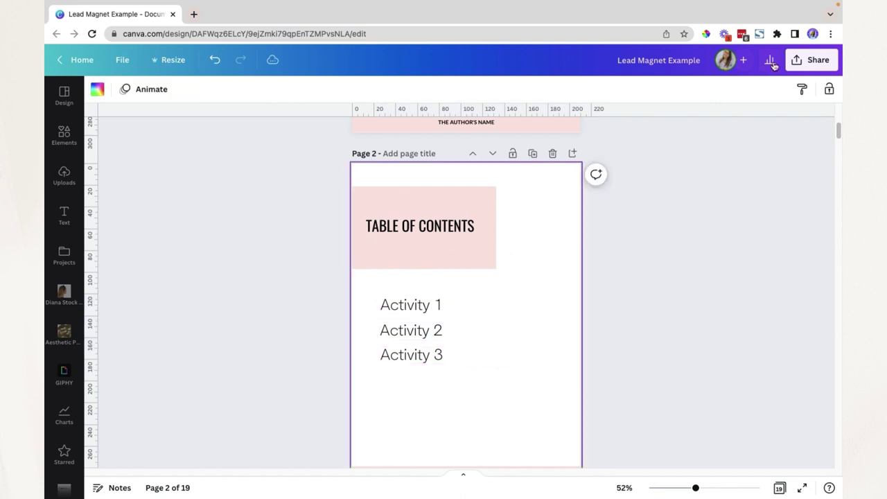
Step: Download the design as a PDF and open Lead Magnet Example.pdf in the browser
click(810, 60)
click(679, 322)
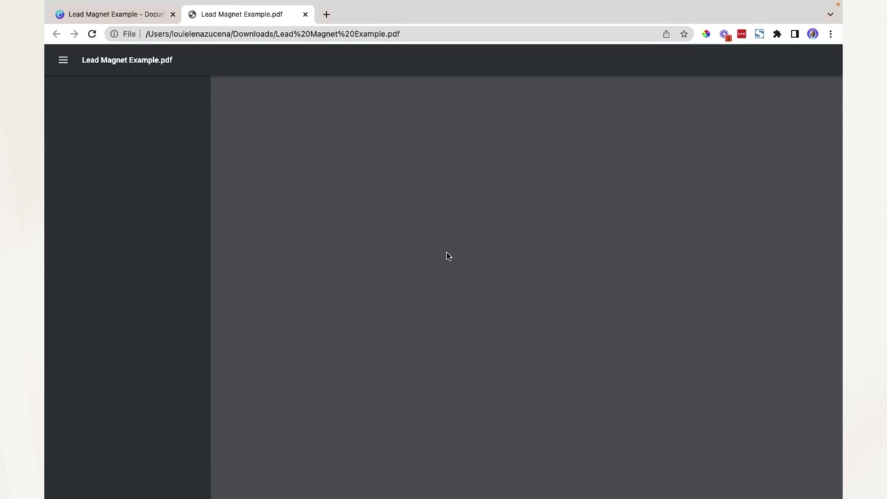
Step: Test the links of the Activity 1 and Activity 3 entries on the PDF's table of contents page
scroll(561, 271, down, 9)
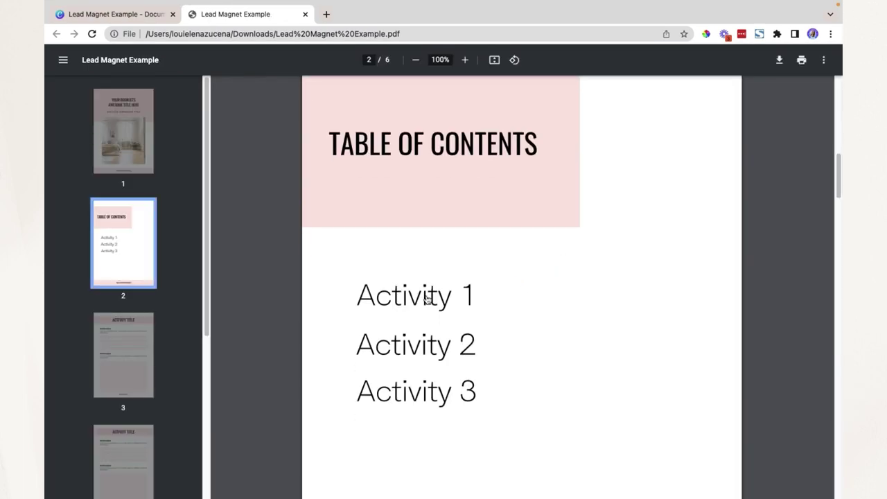
click(400, 298)
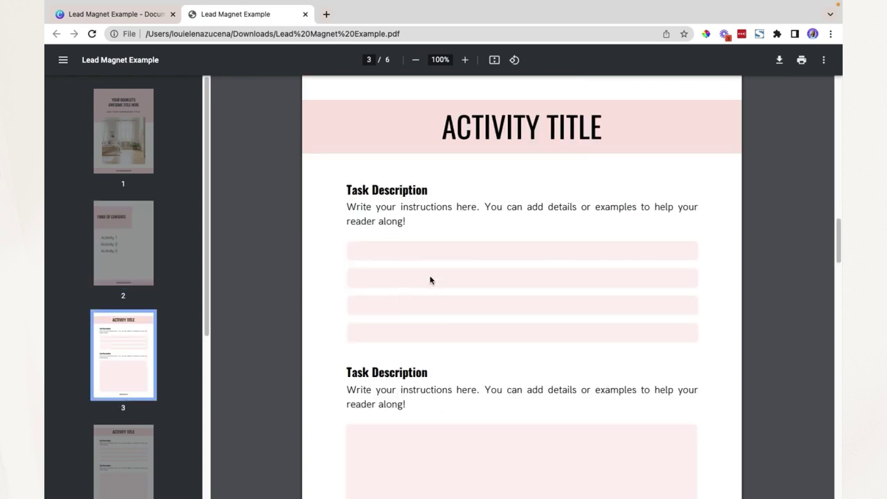
scroll(416, 229, up, 1)
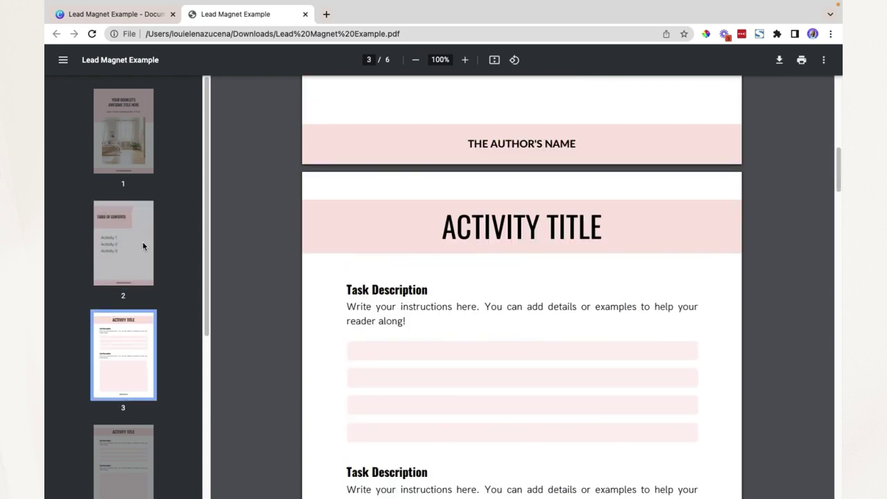
click(142, 241)
click(444, 396)
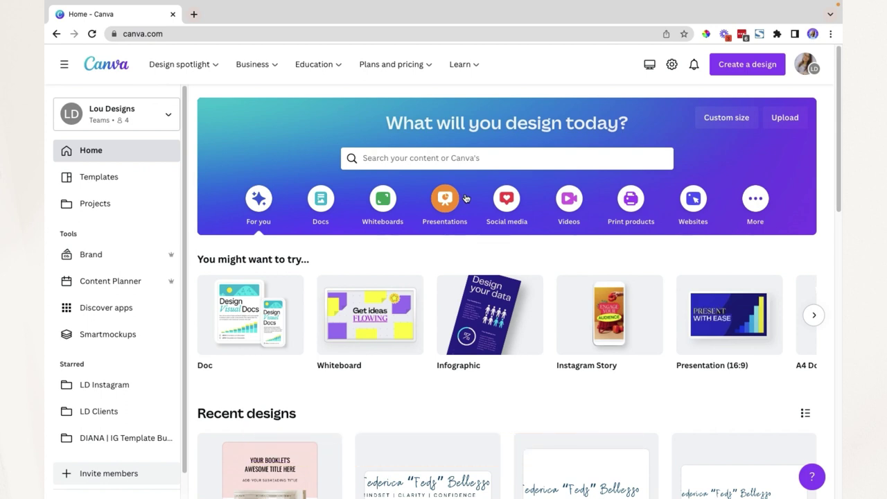
Step: Search the Canva templates for "device mockups"
click(461, 160)
text(device)
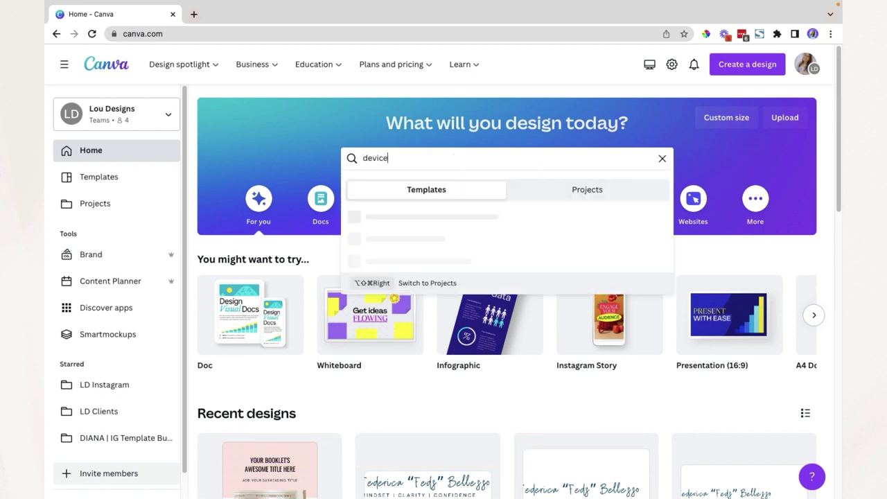
text( mockups)
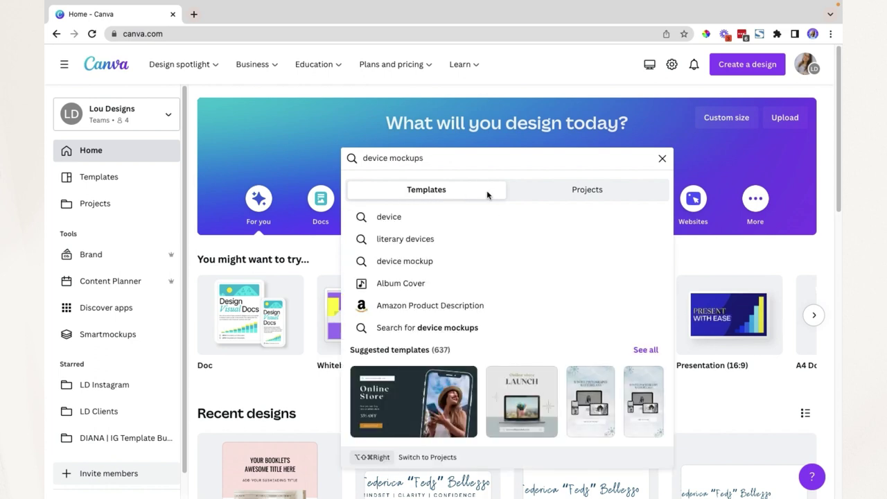
key(Return)
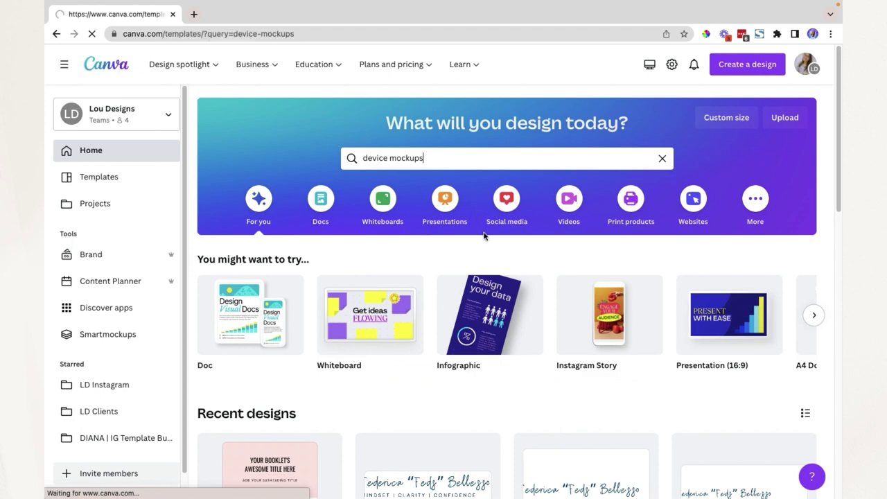
Step: Browse the device mockup templates and open the Minimalist Website Launch Tablet Phone Mockup Instagram Post template for customizing
scroll(665, 247, down, 3)
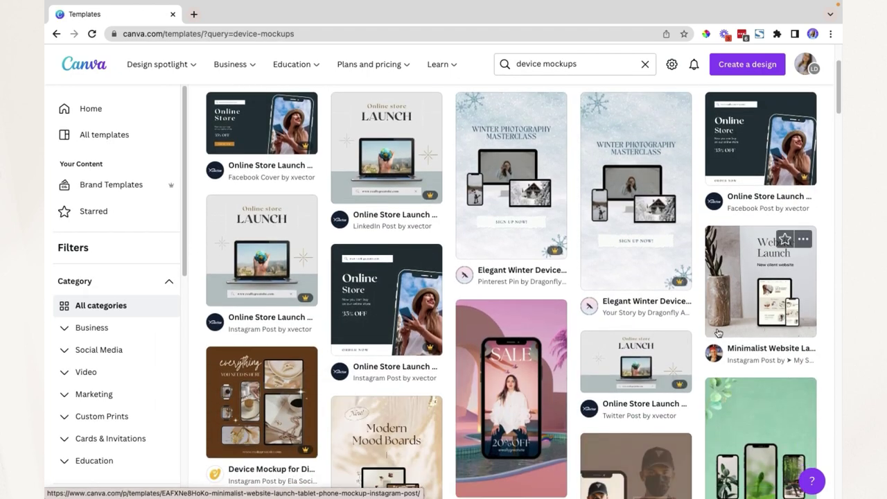
scroll(751, 267, down, 2)
scroll(744, 270, down, 1)
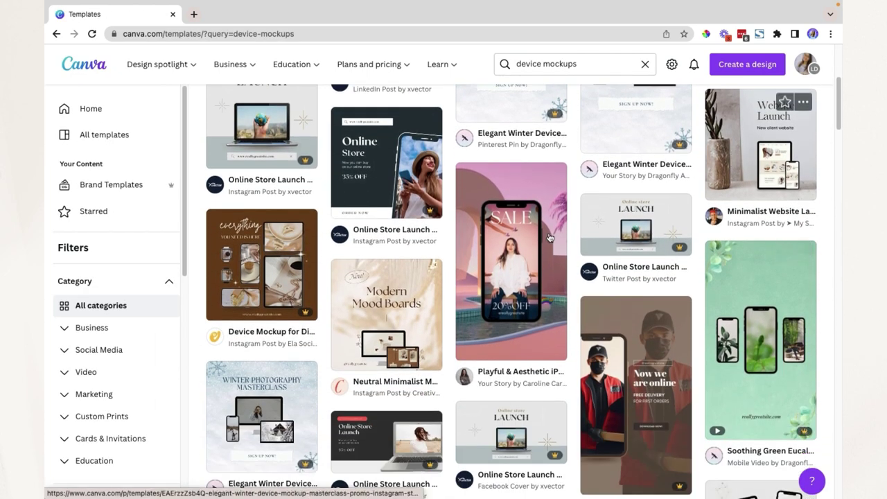
scroll(409, 402, down, 3)
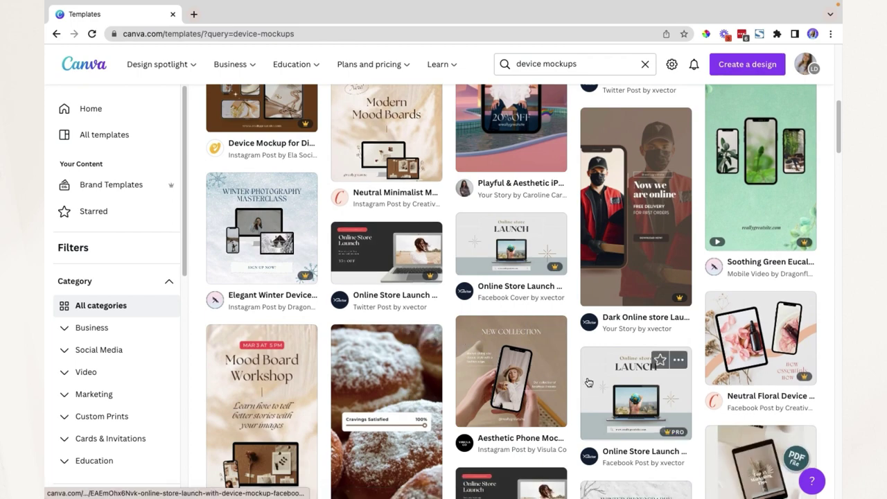
scroll(588, 383, down, 1)
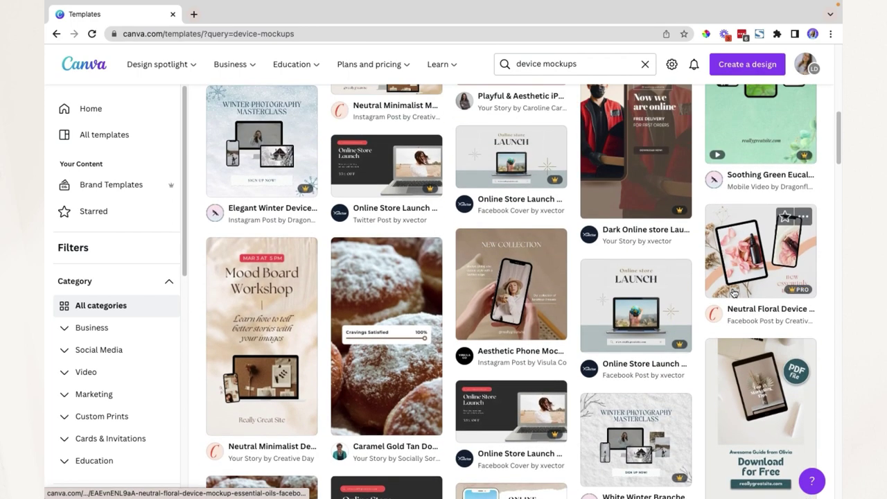
scroll(735, 292, up, 5)
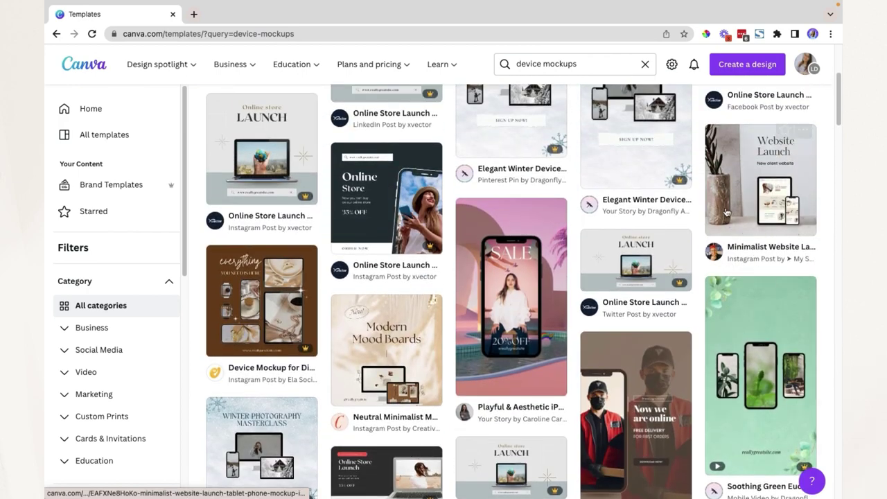
click(746, 201)
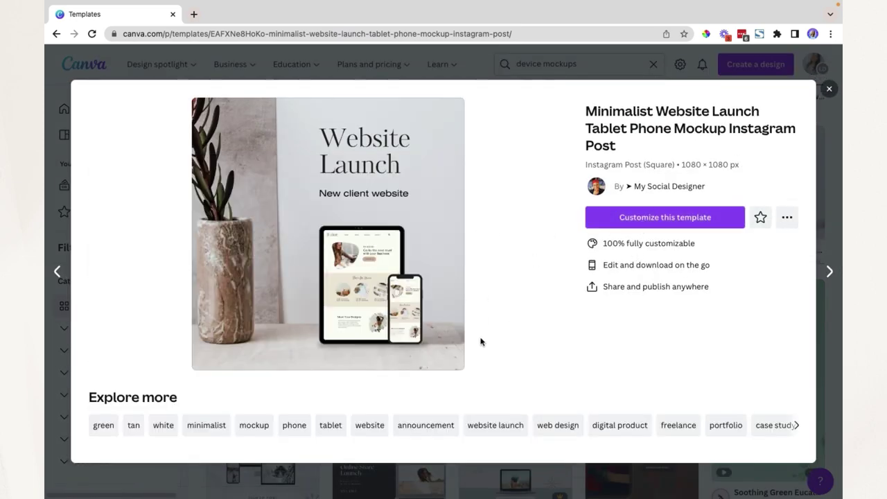
click(697, 222)
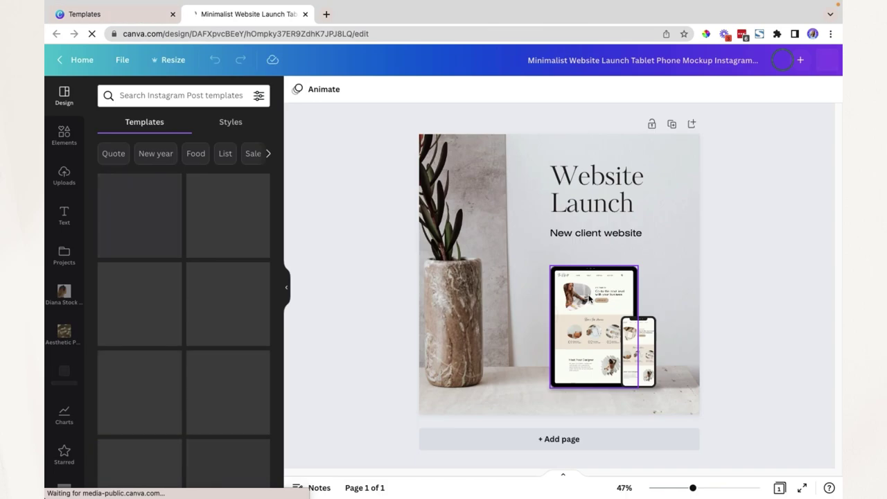
Step: Fill both the tablet and phone mockup screens with the uploaded "Hi bestie" image
click(590, 298)
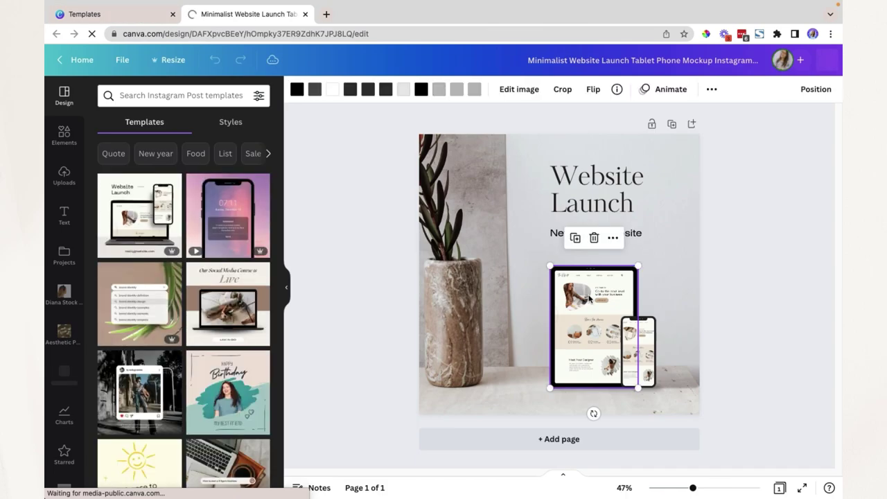
click(64, 176)
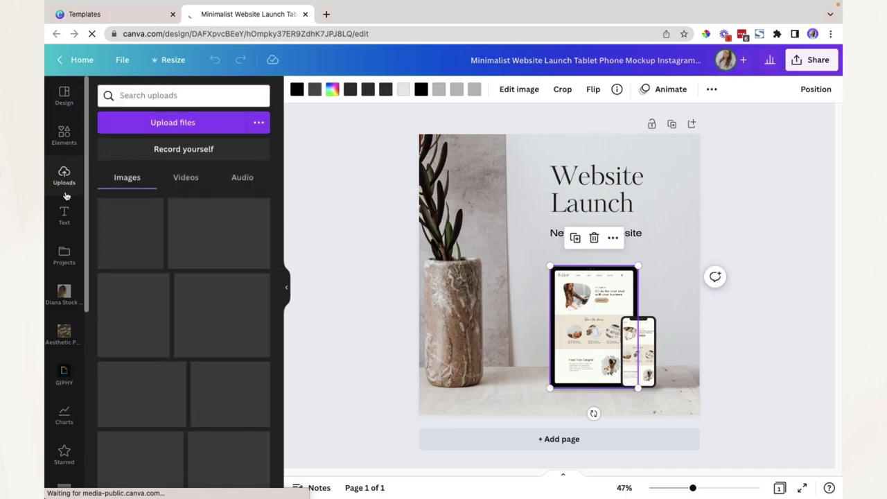
drag(118, 220, 596, 326)
drag(198, 444, 596, 325)
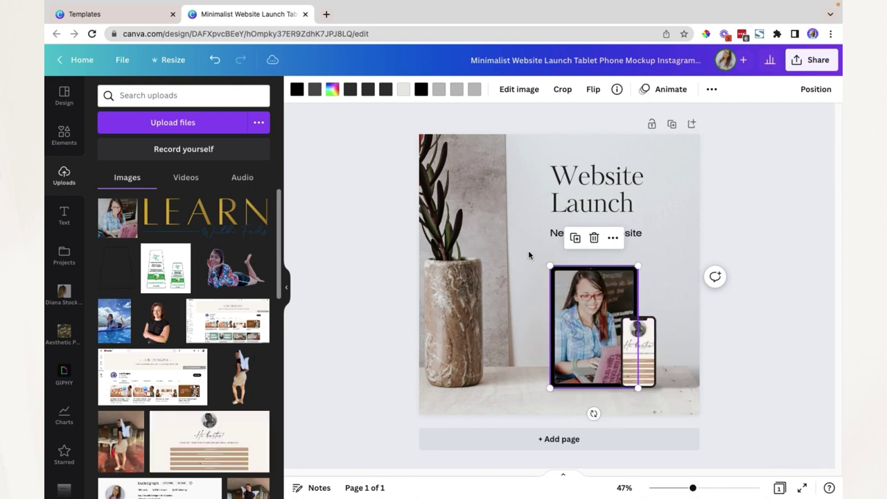
click(602, 186)
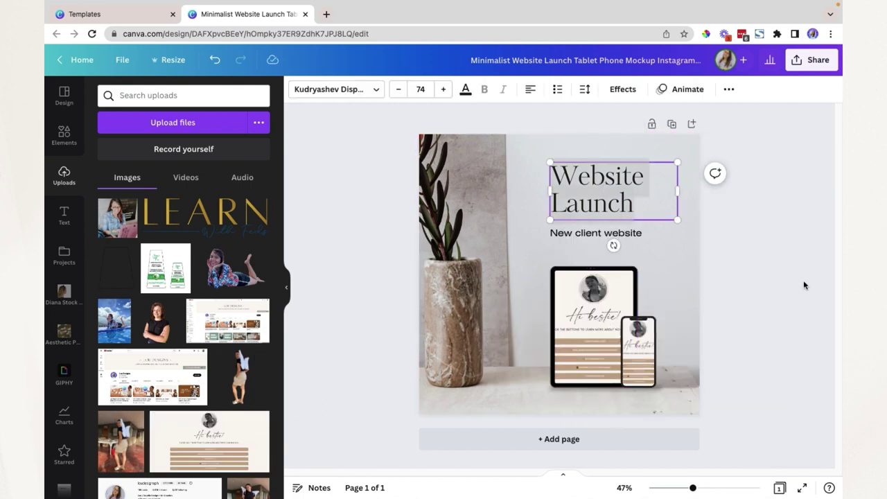
click(699, 166)
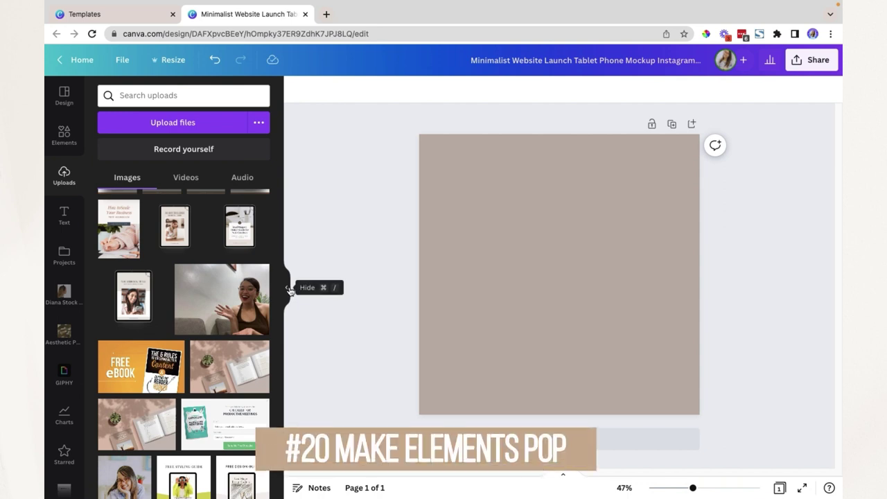
Step: Add the uploaded "How to Scale Your Business" workbook cover to the page, shrink it and place it in the lower-left area
scroll(148, 333, up, 3)
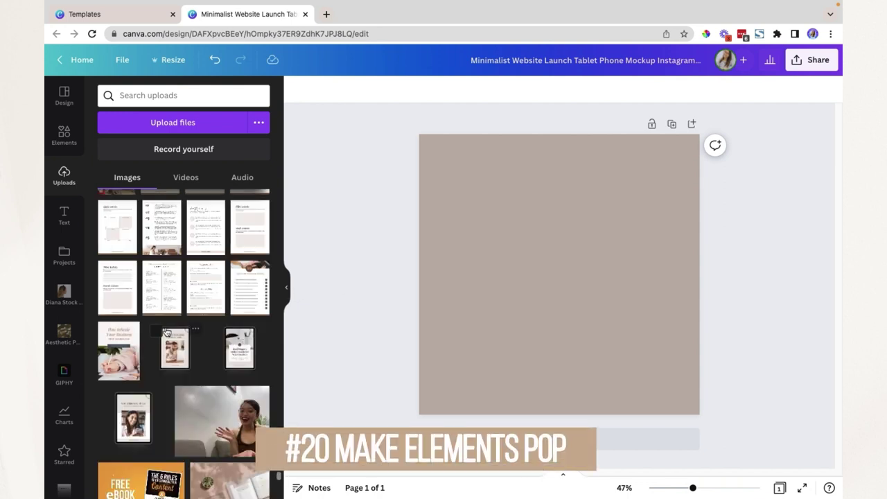
click(127, 343)
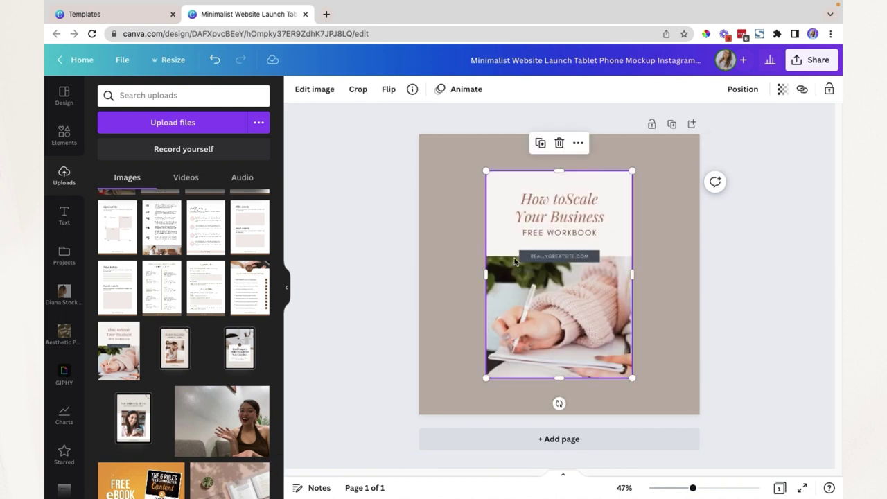
drag(545, 249, 491, 257)
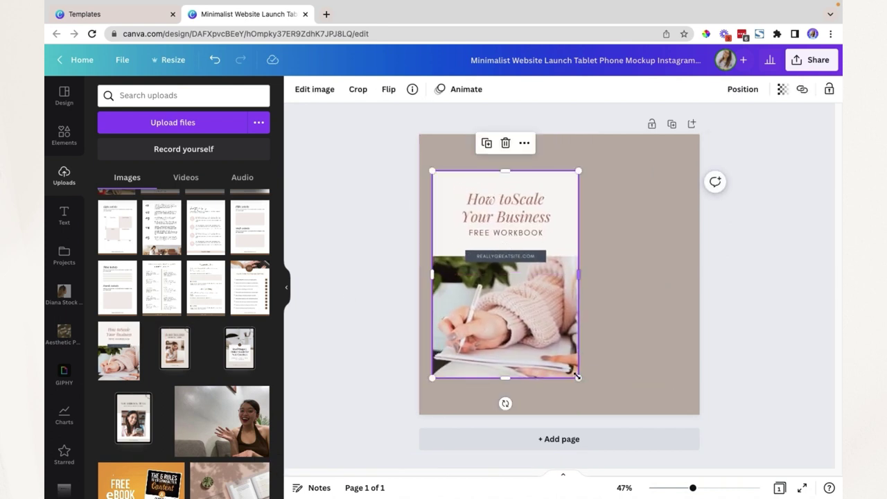
drag(578, 374, 536, 363)
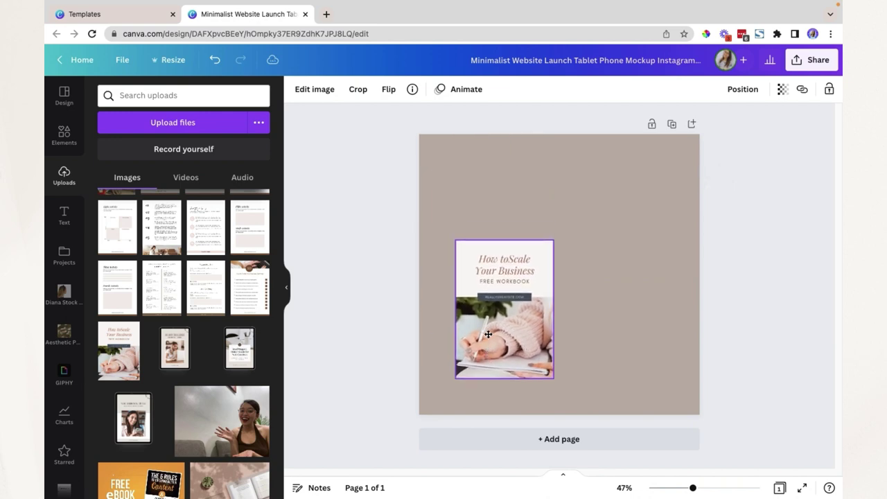
Step: Add the uploaded Cheatsheet page, scale it to match the workbook cover and place it in the page's upper-right area
click(165, 303)
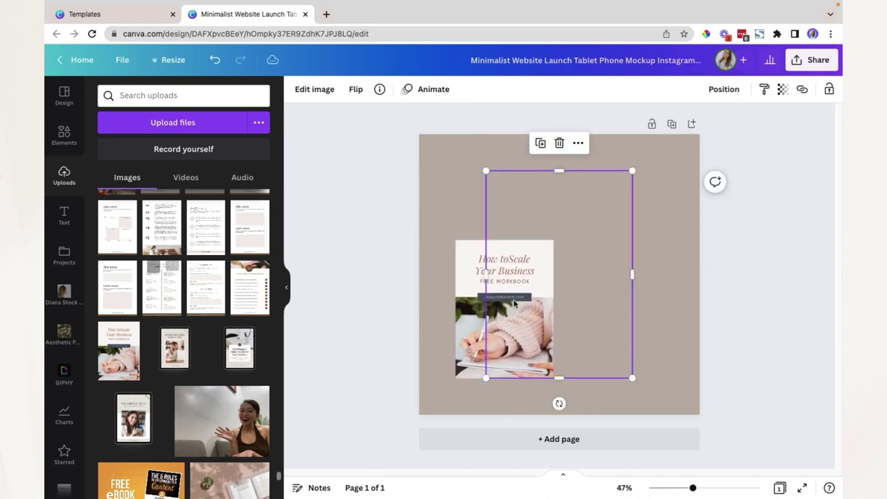
drag(585, 254, 557, 248)
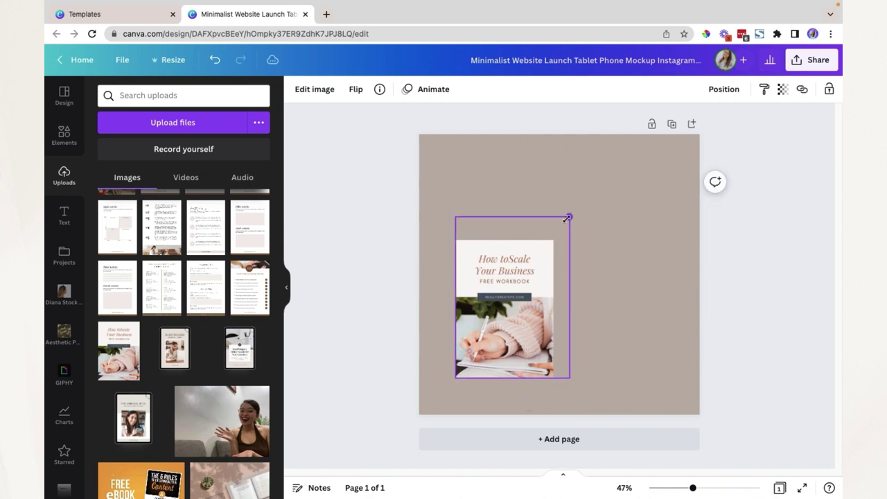
drag(570, 214, 683, 312)
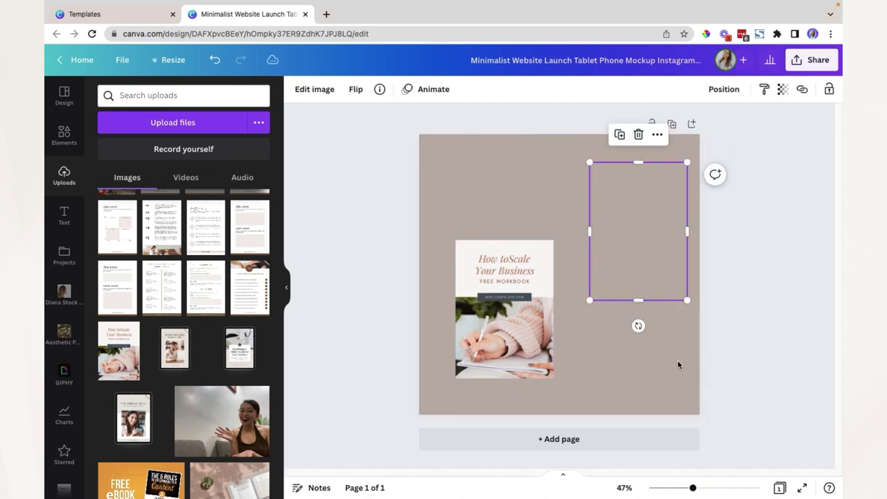
Step: Change the page background to a light dusty pink and hide the side panel
click(677, 362)
click(297, 89)
click(169, 329)
click(287, 285)
Step: Arrange the three document images diagonally, with the workbook cover centred between the Personalization page at lower left and the Cheatsheet at upper right
drag(460, 195, 458, 246)
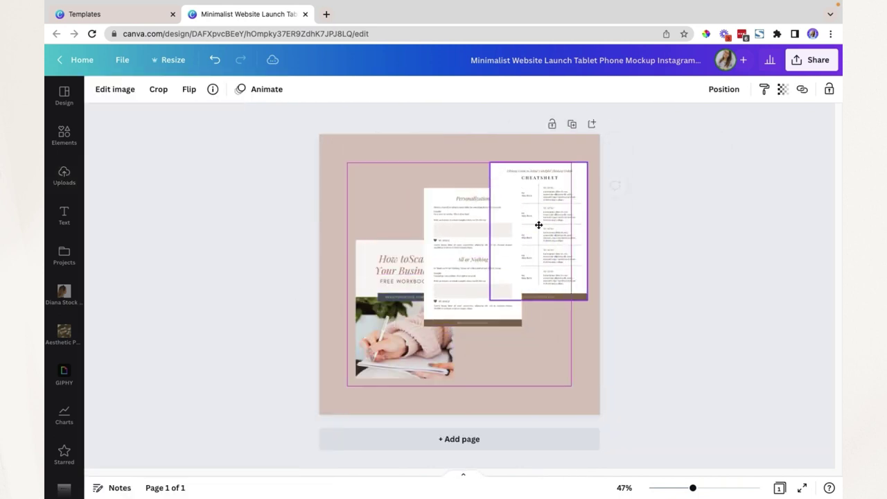
click(416, 273)
drag(415, 273, 401, 287)
drag(467, 236, 445, 236)
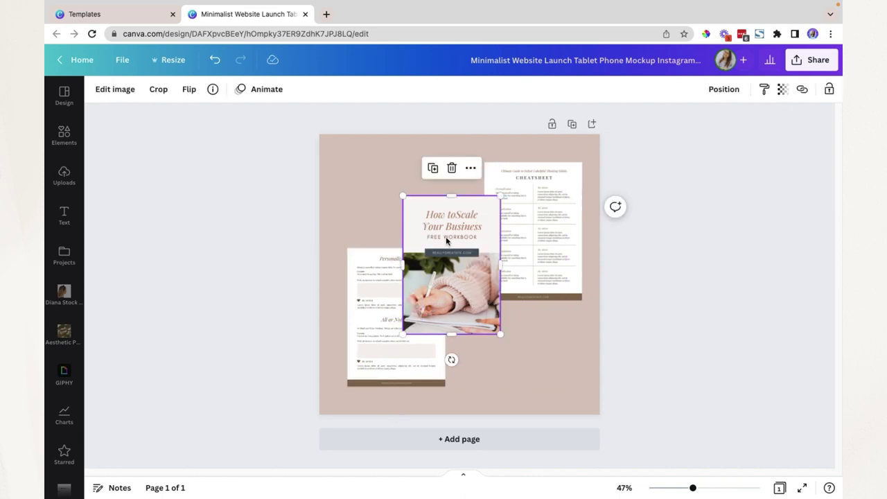
Step: Apply the Drop shadow effect to the workbook cover image
click(115, 89)
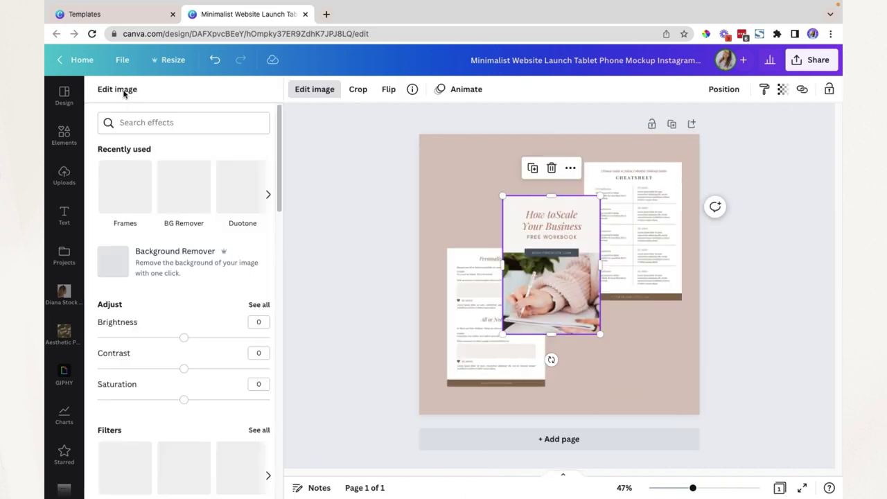
scroll(184, 348, down, 7)
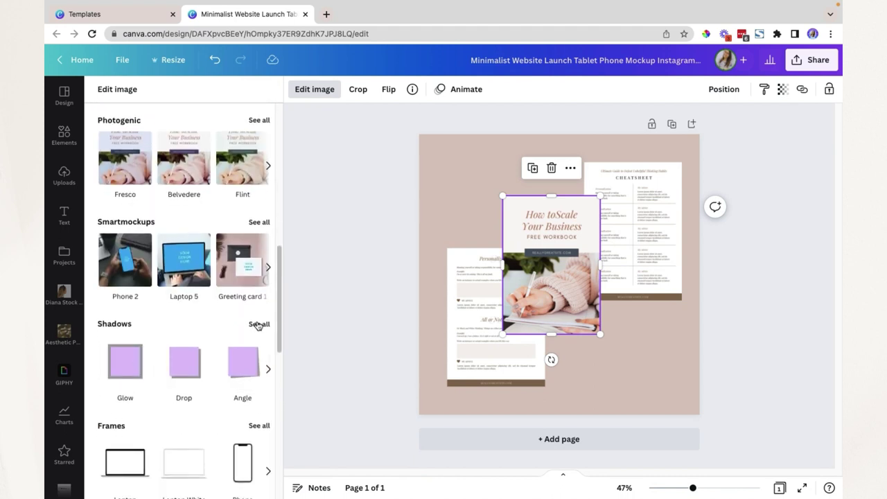
click(188, 368)
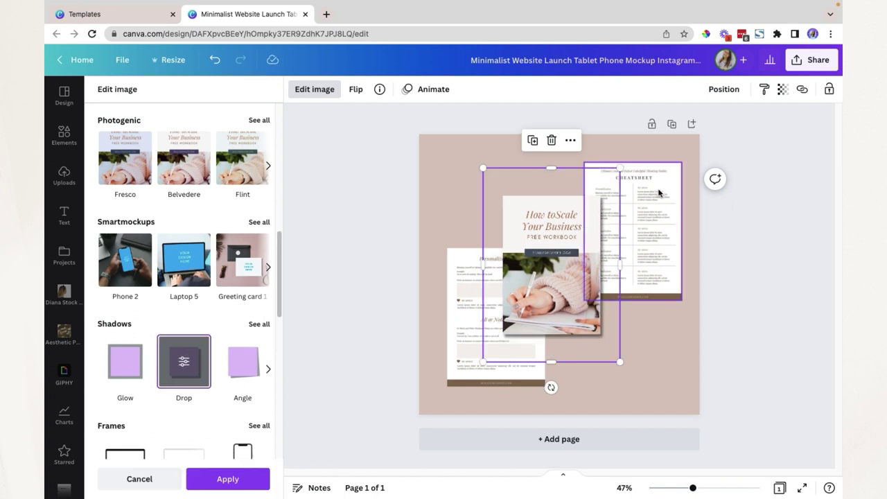
Step: Try the Curved, Page Lift, Angle and Backdrop shadows on the Cheatsheet image, and apply the Glow shadow to it
click(655, 235)
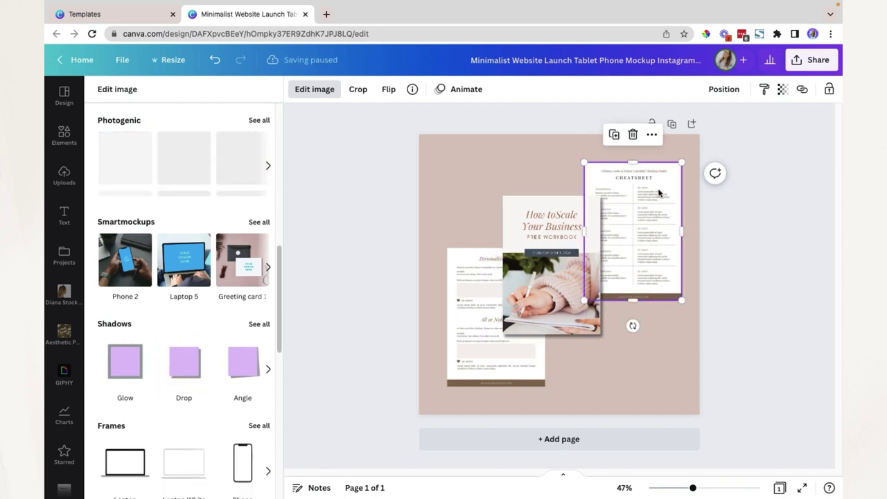
click(125, 365)
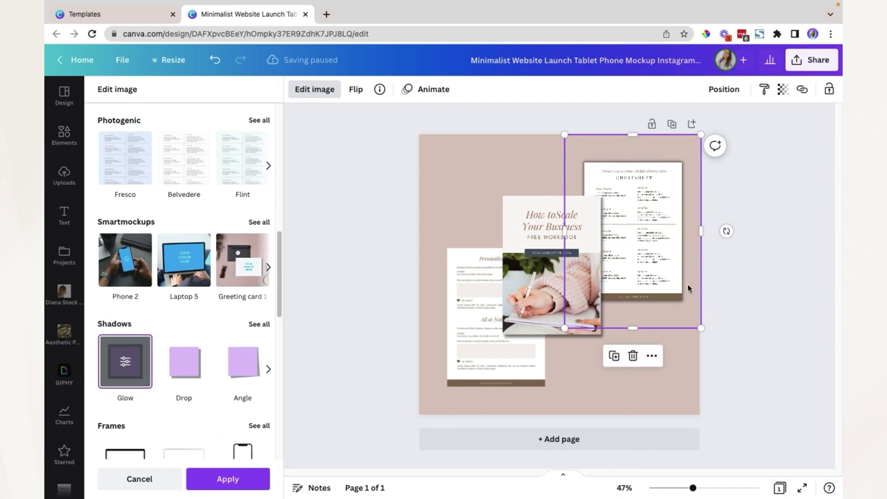
click(255, 324)
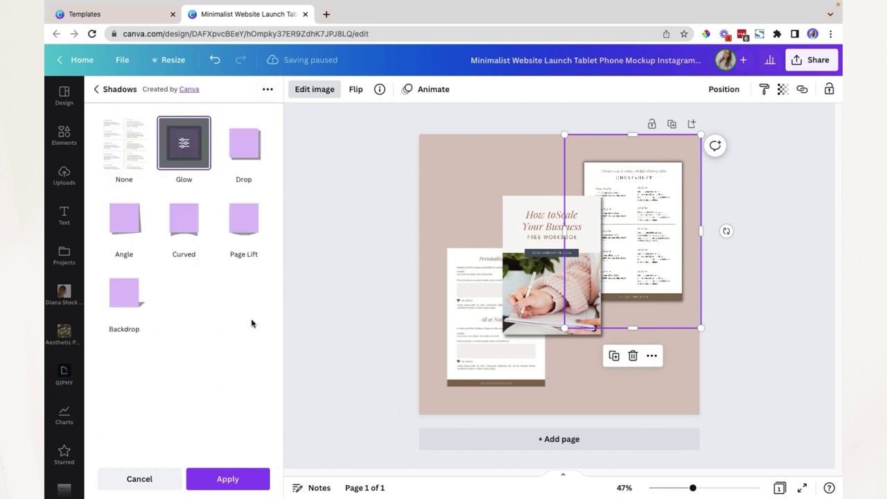
click(182, 228)
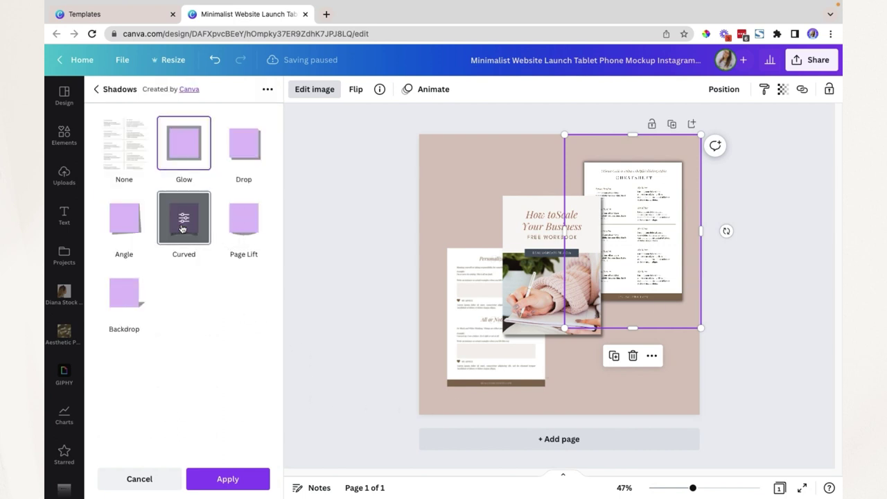
click(238, 226)
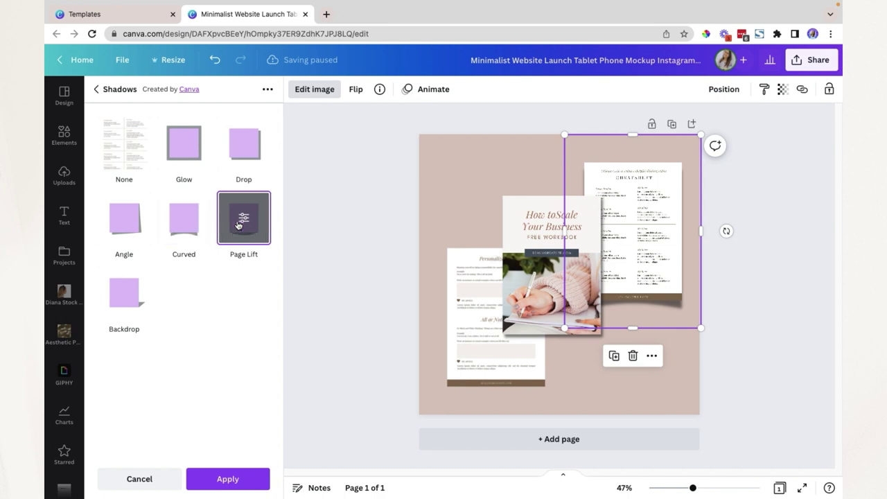
click(130, 223)
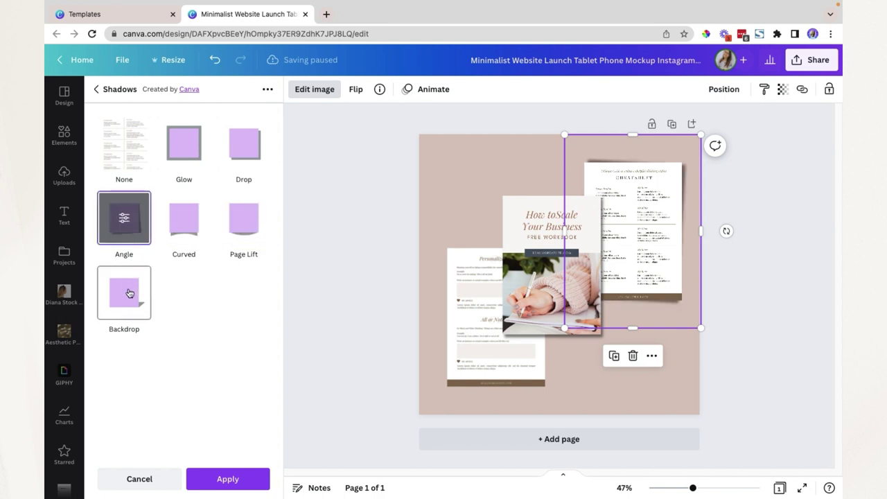
click(129, 293)
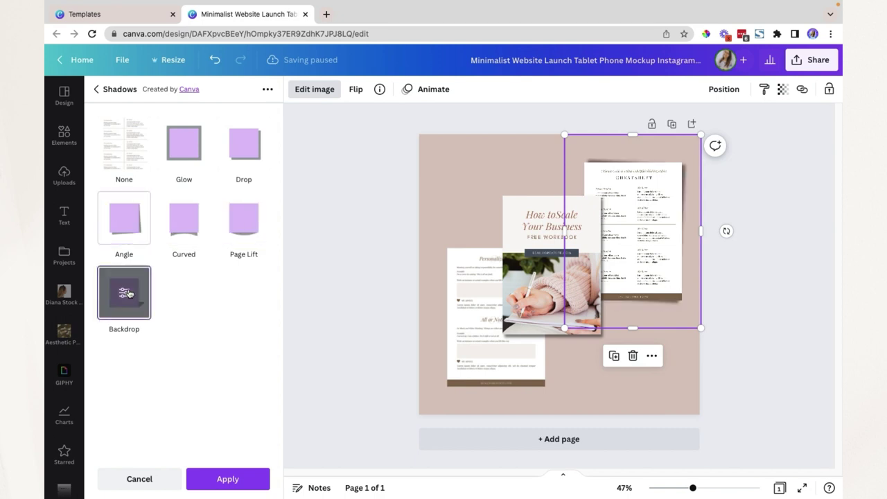
click(181, 158)
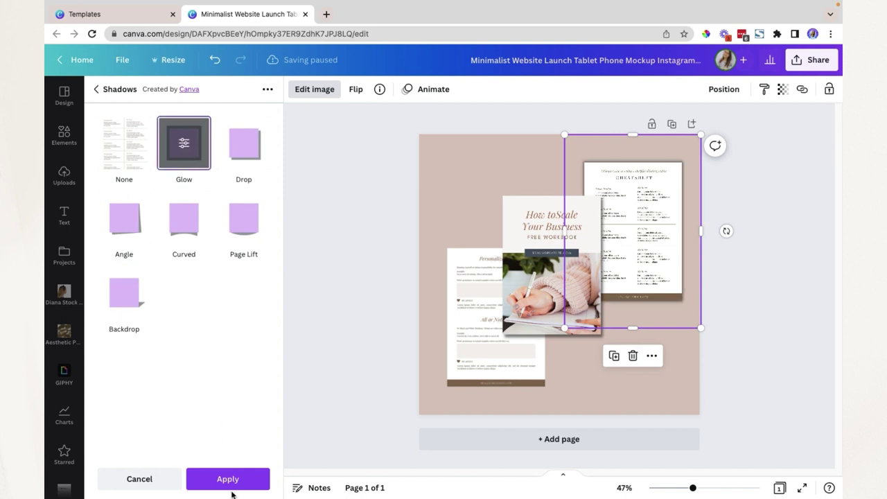
click(231, 485)
click(363, 308)
double_click(363, 308)
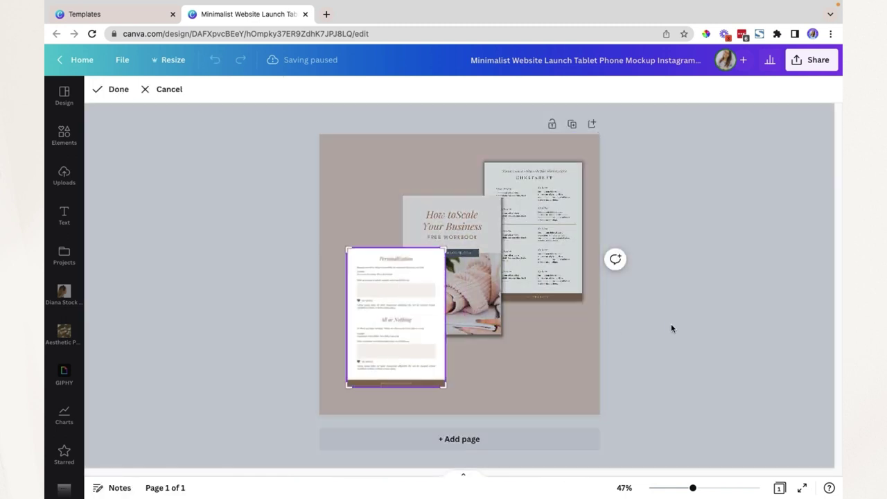
click(671, 326)
click(606, 366)
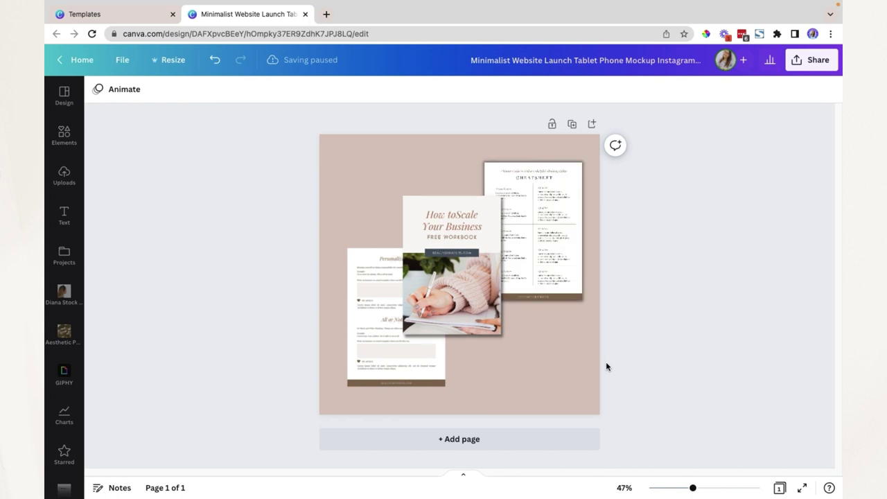
Step: Search the elements for "drop shadow" graphics and add a thin horizontal shadow to the page
click(65, 135)
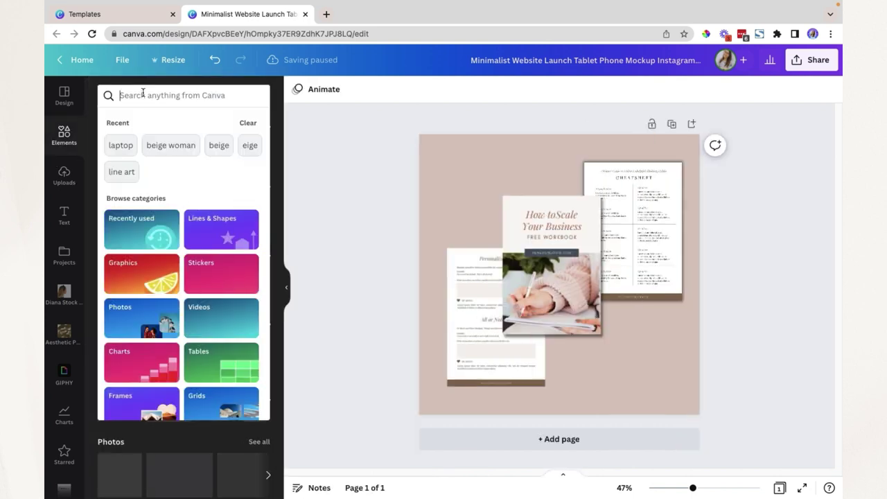
text(drop shadow)
key(Return)
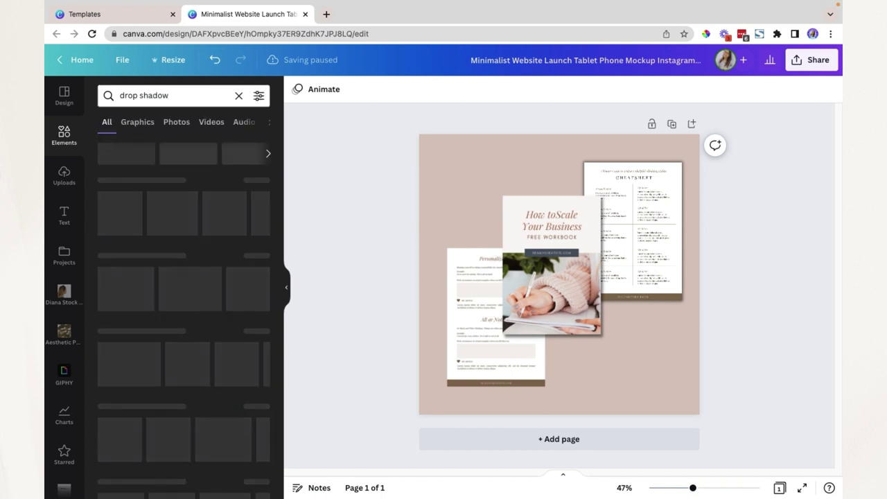
click(137, 123)
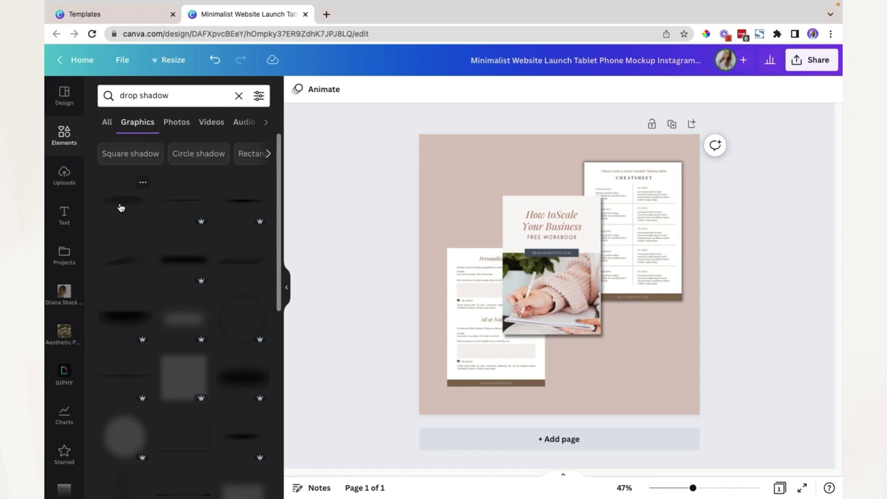
click(174, 203)
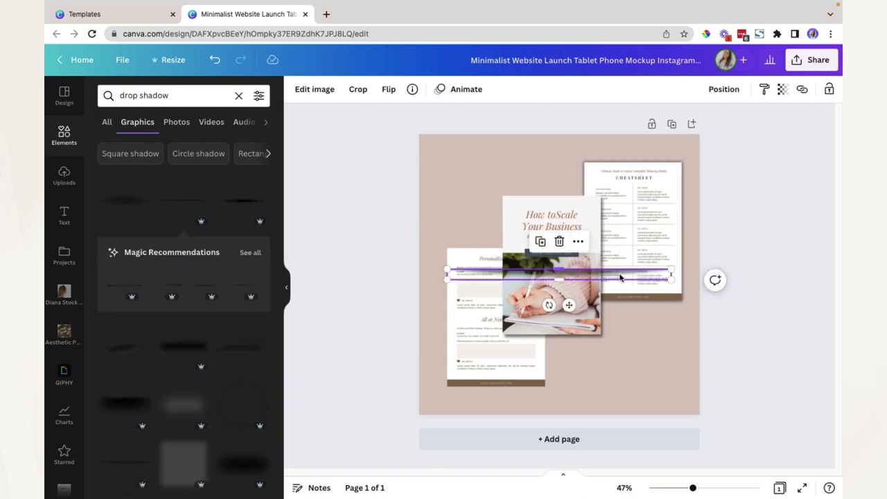
Step: Scale the shadow graphic down to about the Personalization page's width and place it along that page's bottom edge
drag(672, 280, 537, 277)
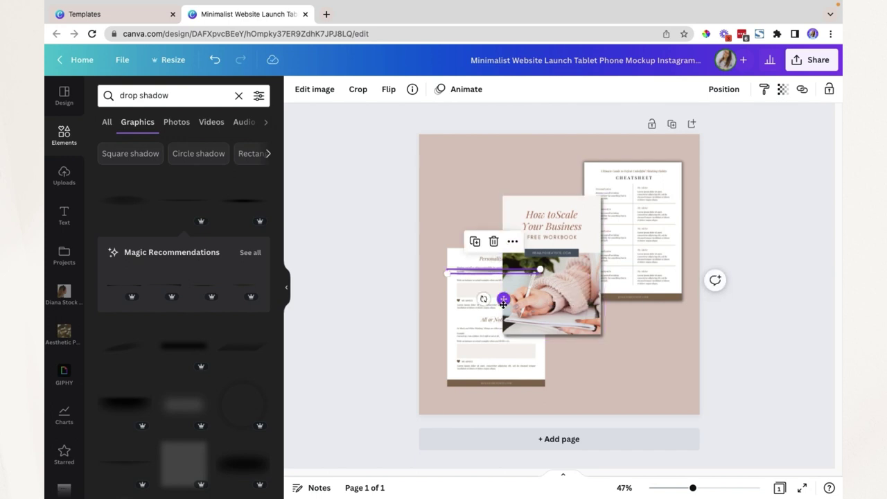
drag(503, 301, 504, 414)
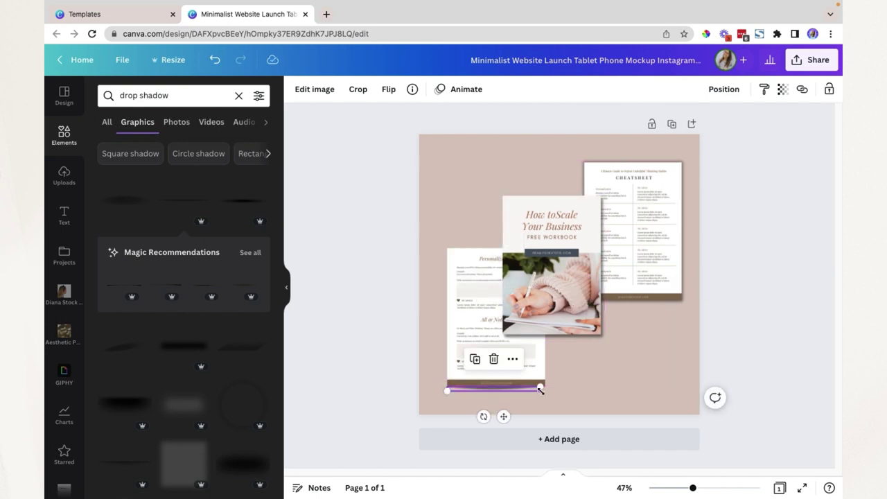
click(605, 384)
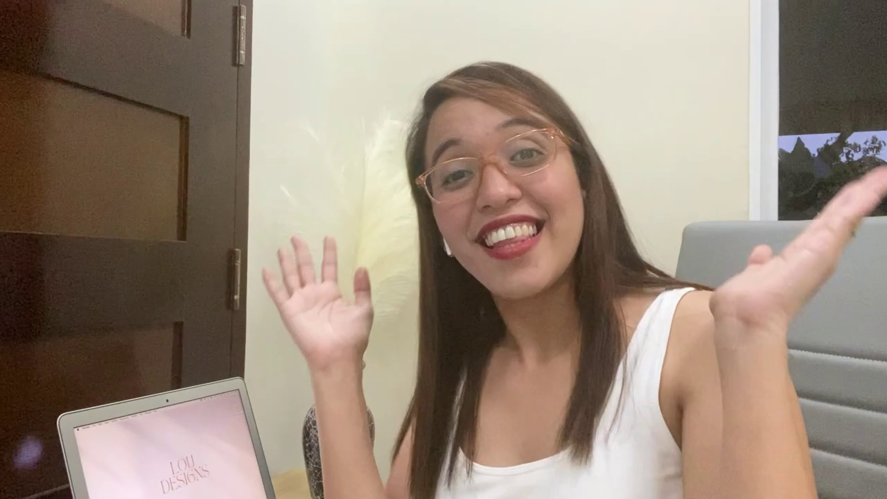